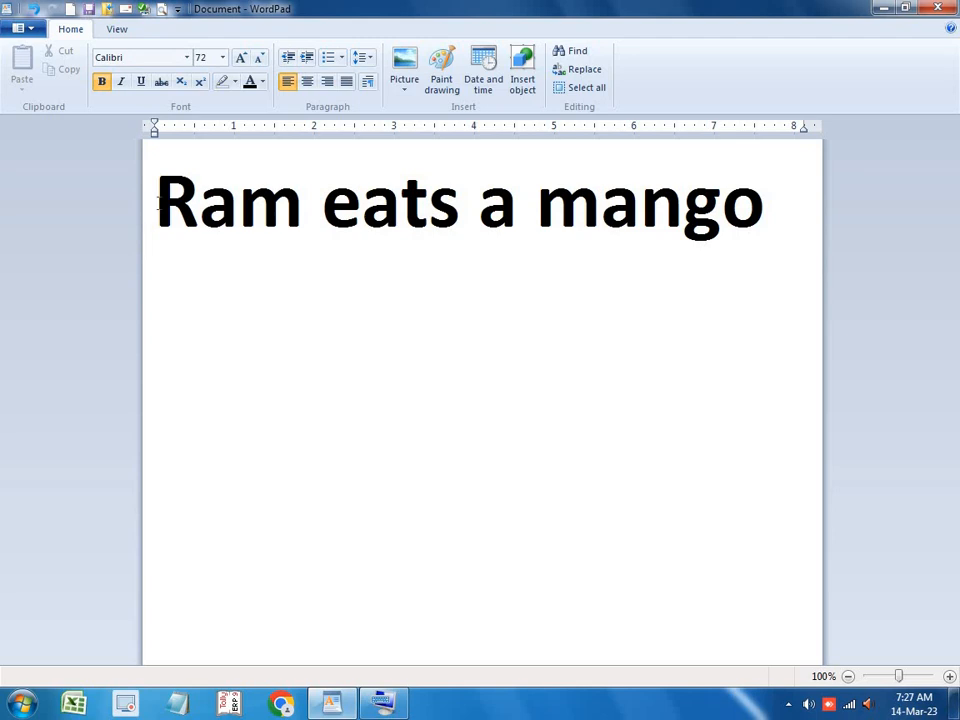
# - Select the sentence's first letter, clear it, and select the whole sentence from start to end before deselecting
pyautogui.moveTo(157, 200); pyautogui.dragTo(189, 201)
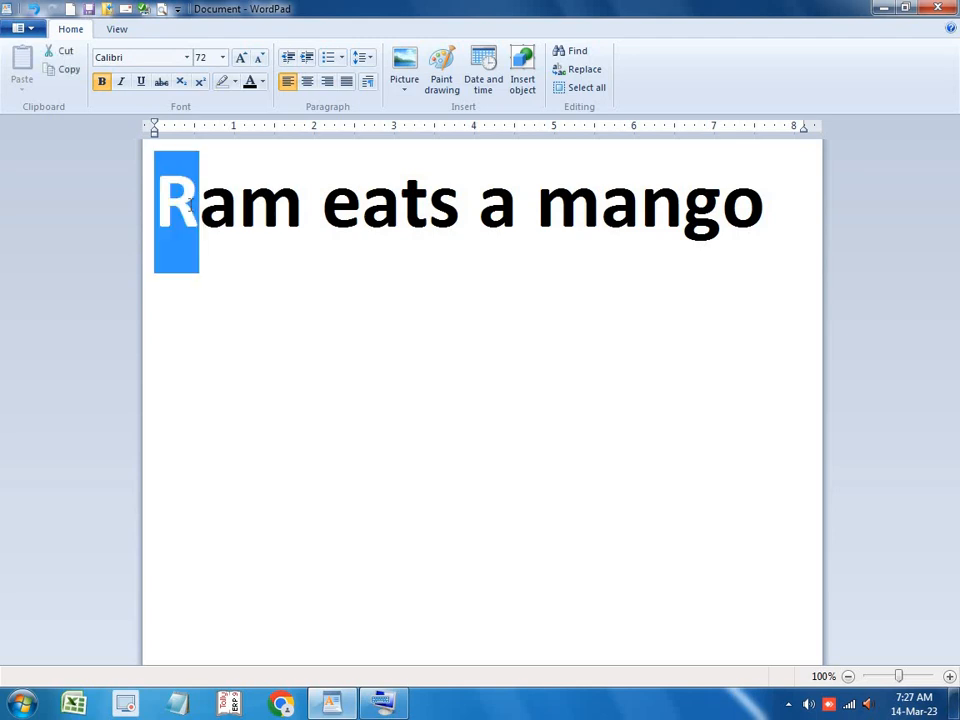
pyautogui.click(143, 197)
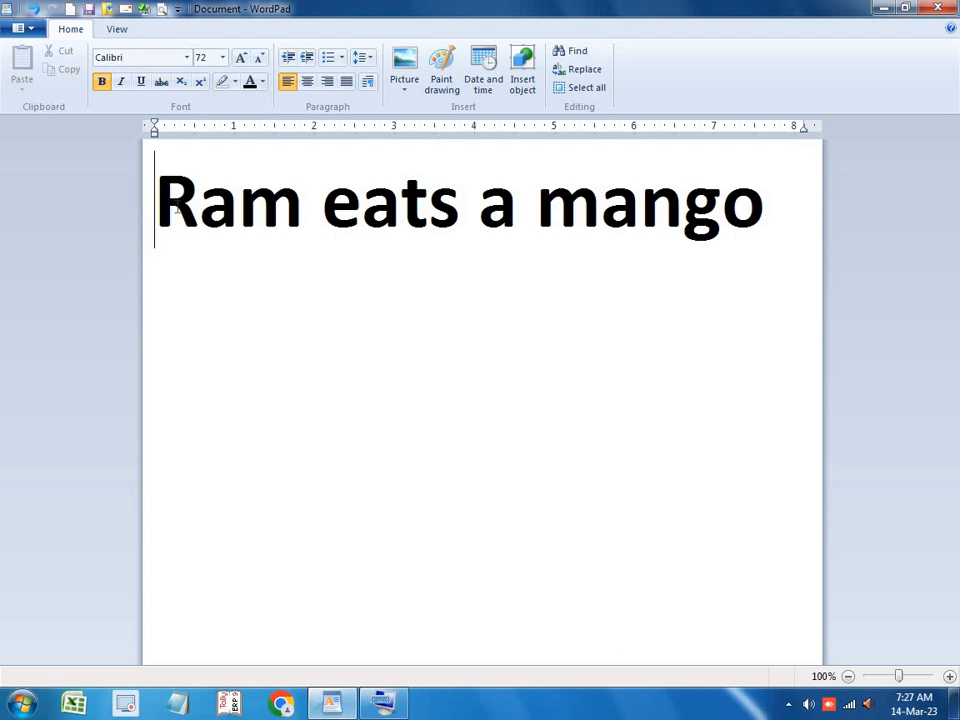
pyautogui.moveTo(176, 210); pyautogui.dragTo(385, 217)
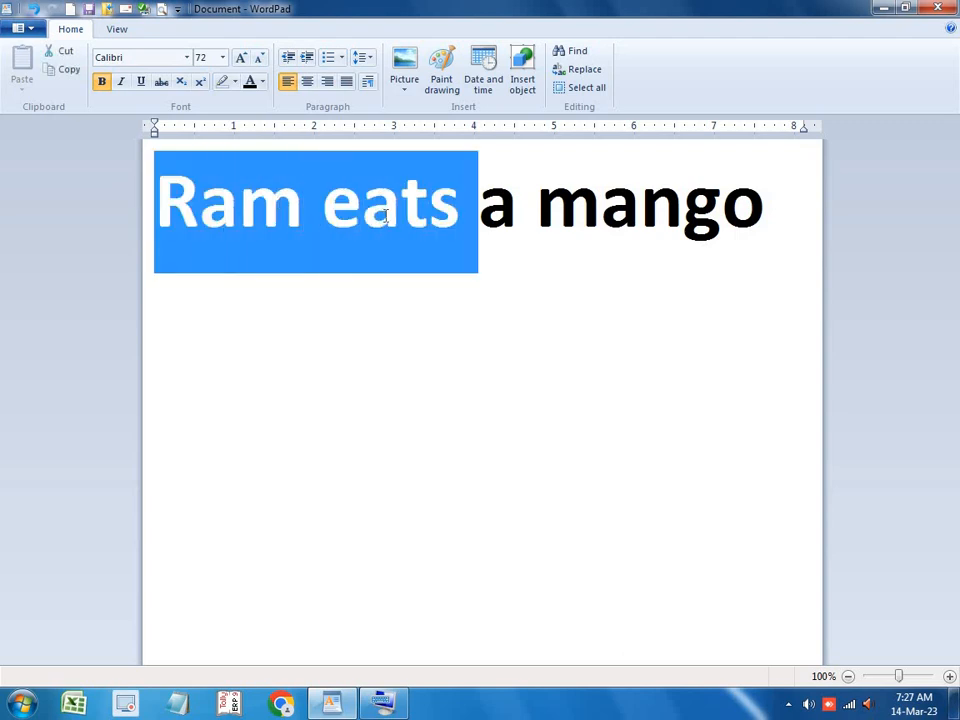
pyautogui.moveTo(493, 242); pyautogui.dragTo(512, 249)
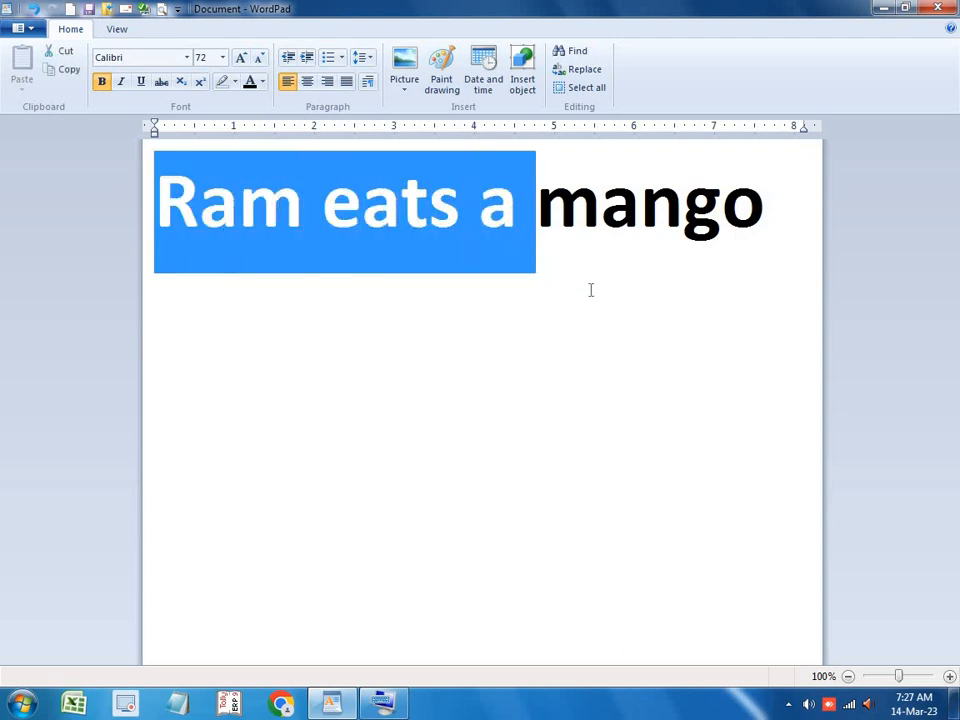
pyautogui.moveTo(590, 290); pyautogui.dragTo(600, 291)
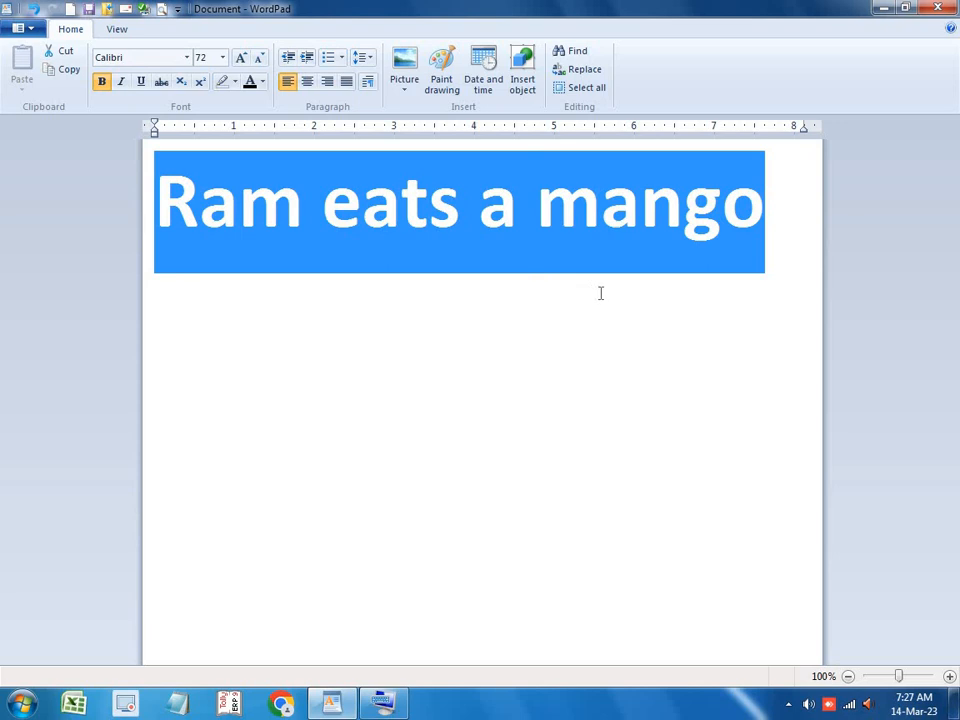
pyautogui.click(199, 212)
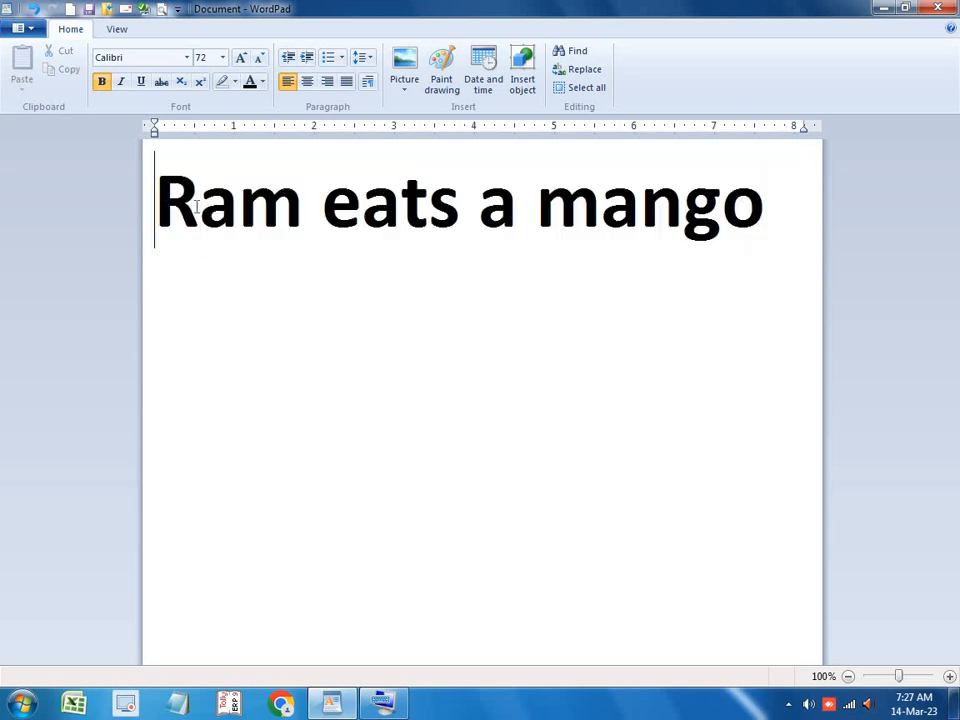
# - Repeat the selection from the sentence's first letter through "mango" and clear it
pyautogui.moveTo(156, 207); pyautogui.dragTo(421, 215)
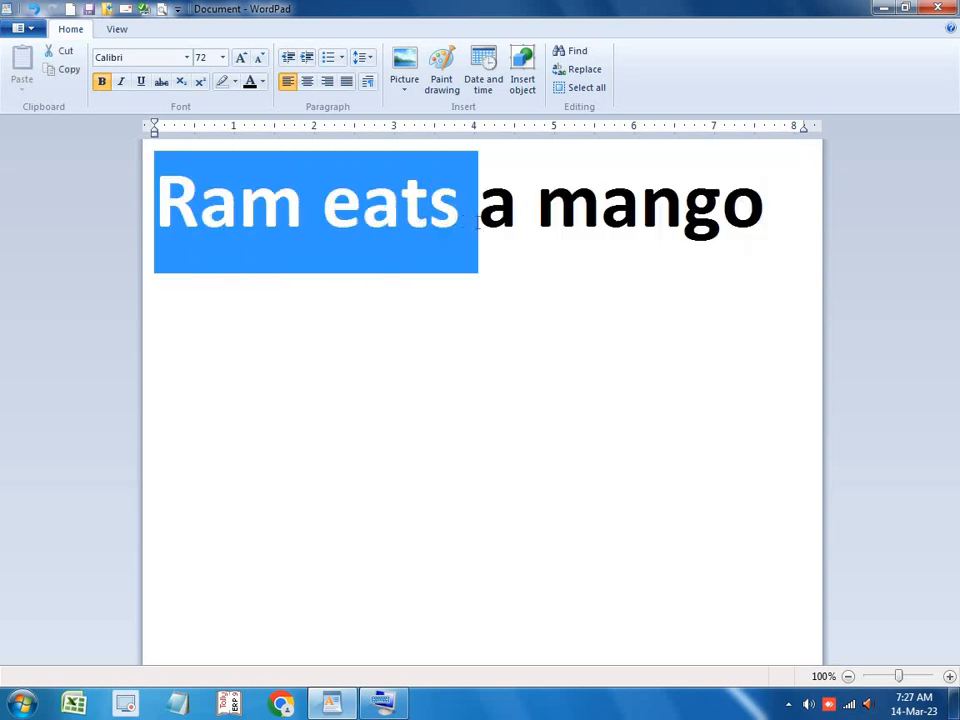
pyautogui.moveTo(505, 227); pyautogui.dragTo(657, 241)
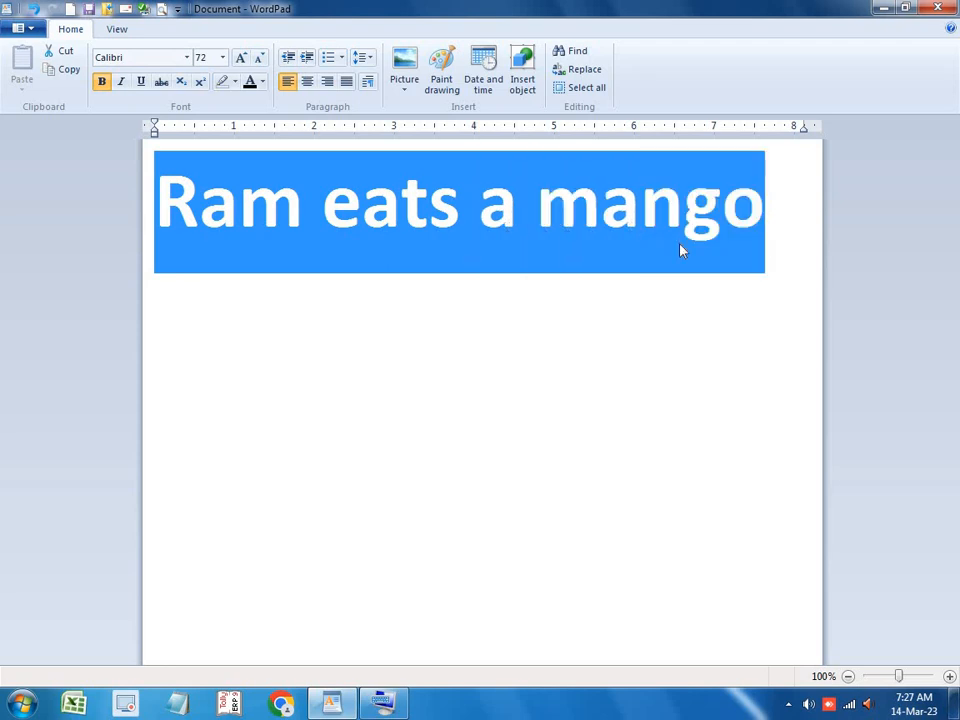
pyautogui.click(199, 185)
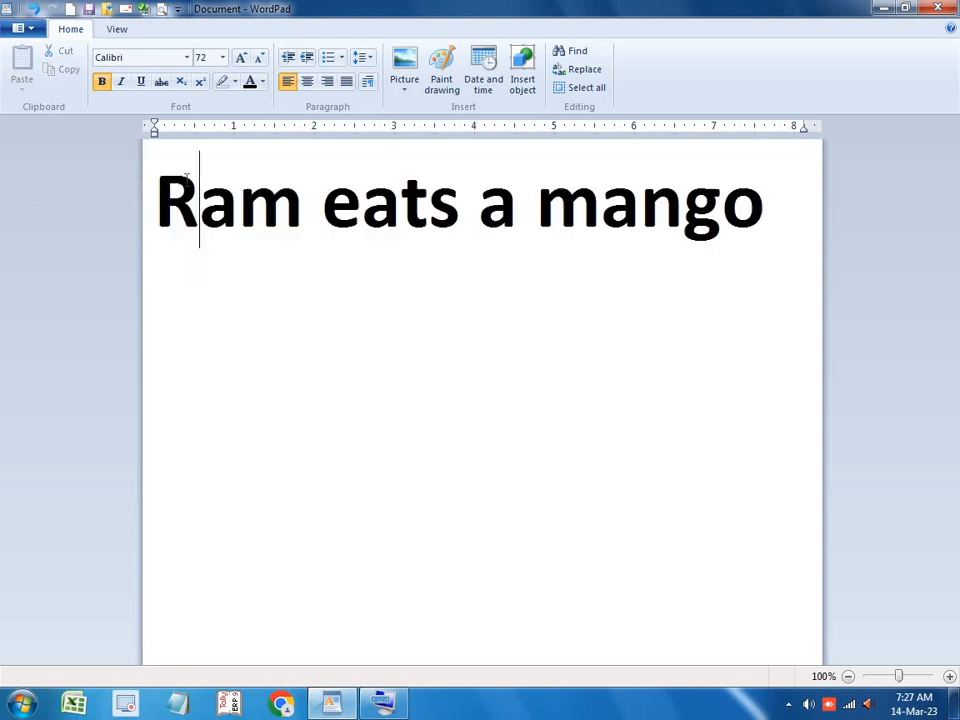
# - Starting from the beginning of the sentence, use the on-screen keyboard to select only the second letter, "a"
pyautogui.click(163, 187)
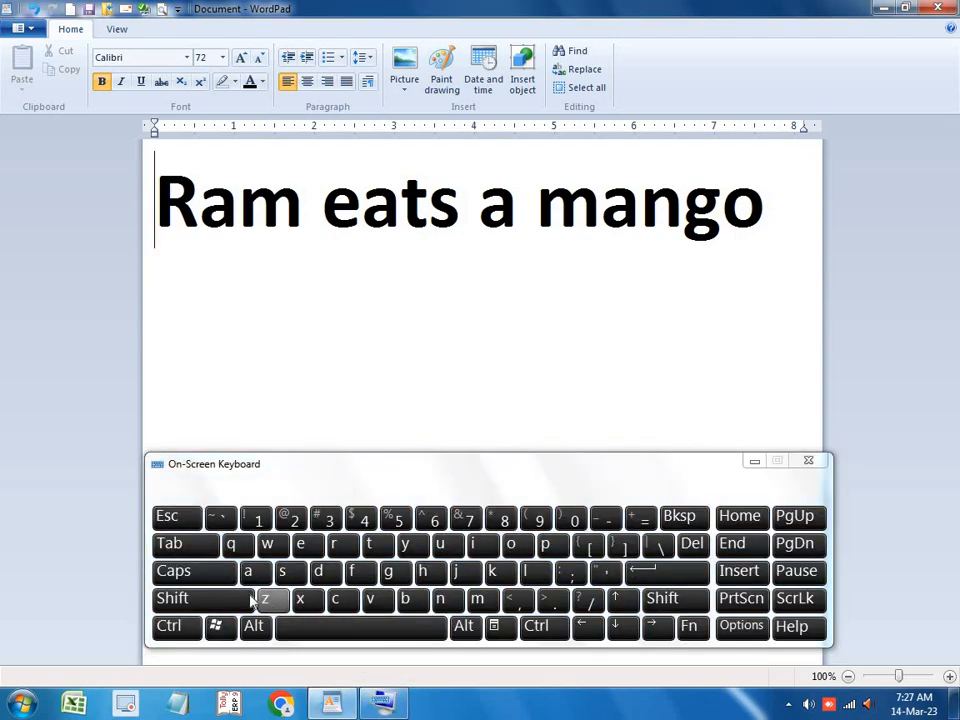
pyautogui.click(247, 598)
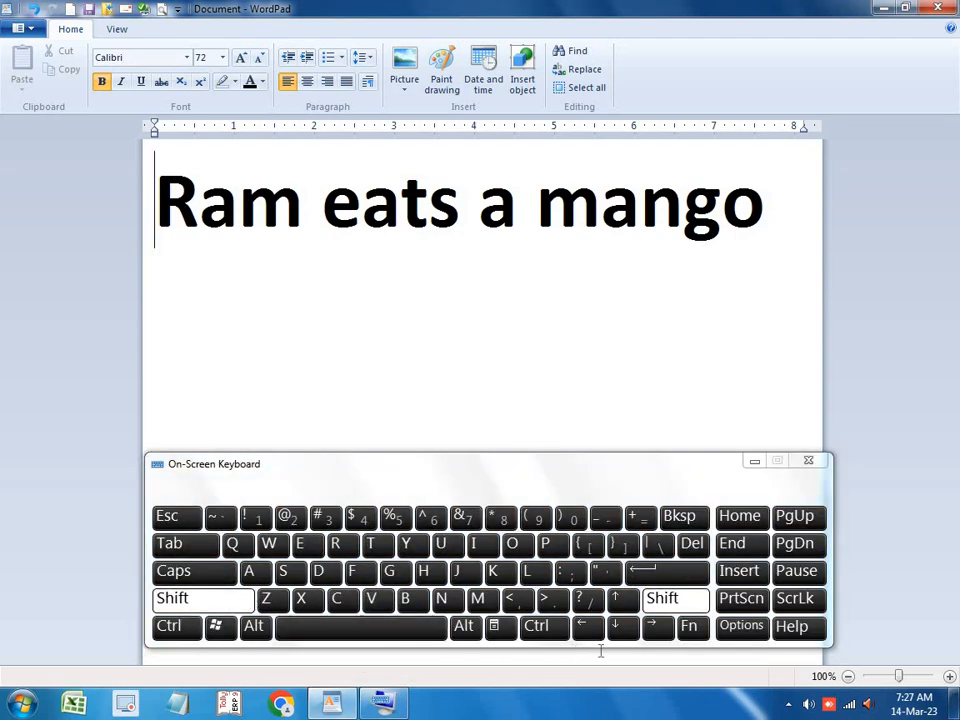
pyautogui.click(657, 632)
pyautogui.click(657, 632)
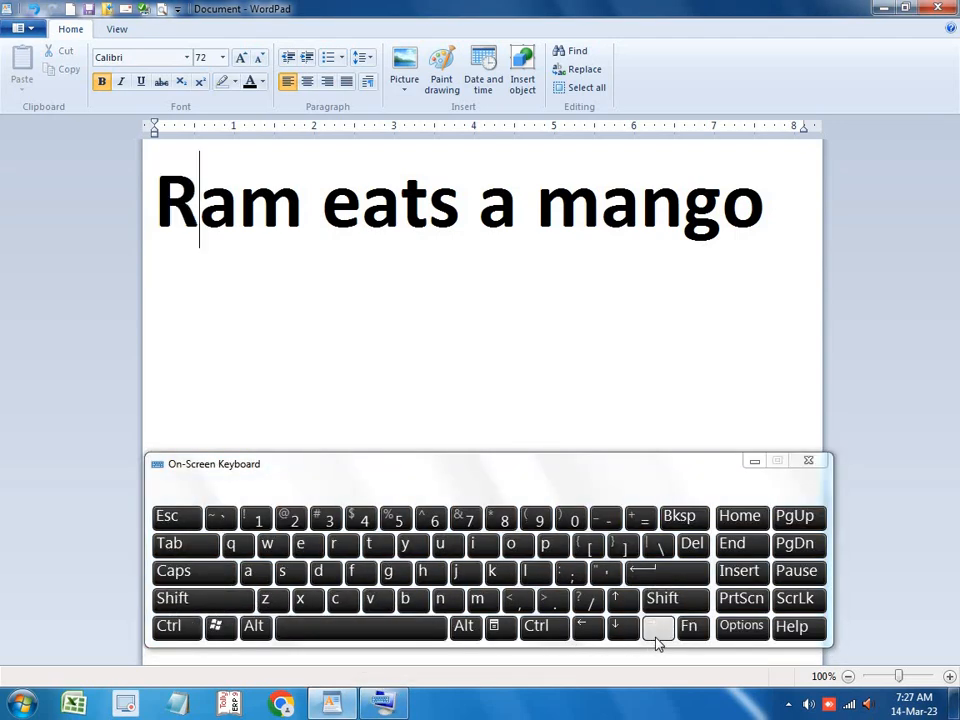
pyautogui.click(163, 600)
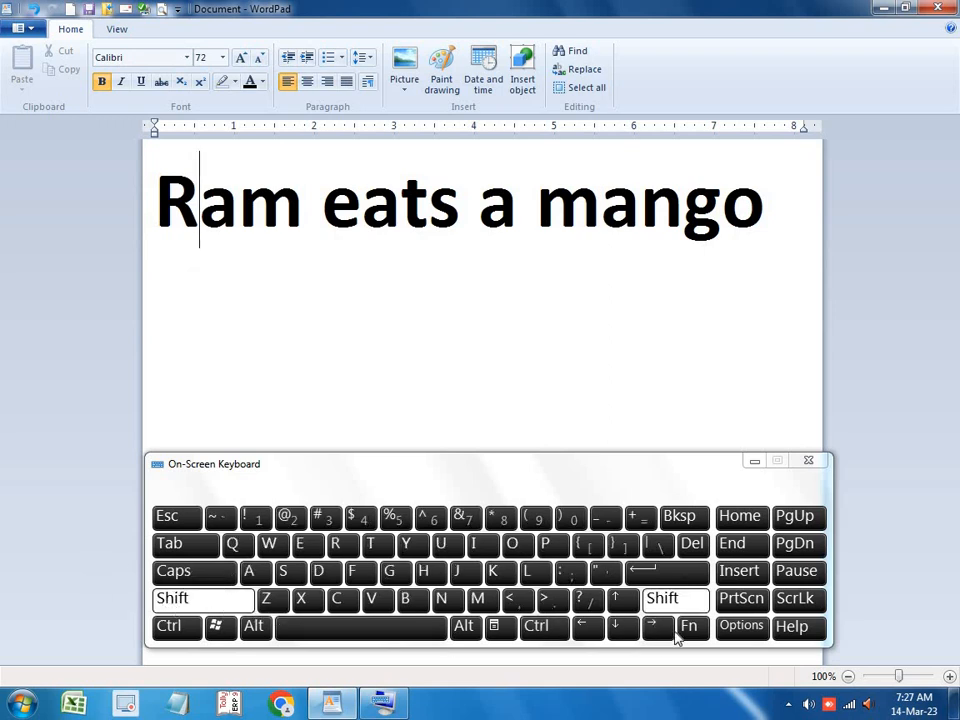
pyautogui.click(657, 627)
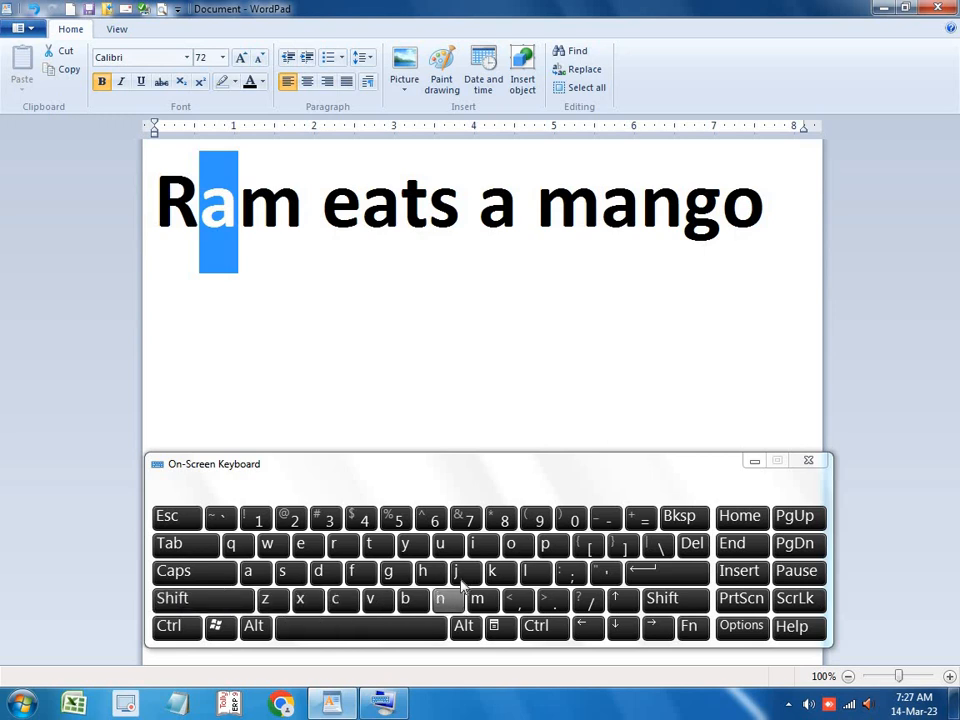
# - Return the cursor to the sentence start and select the first word letter by letter with the on-screen keyboard
pyautogui.click(582, 628)
pyautogui.click(582, 628)
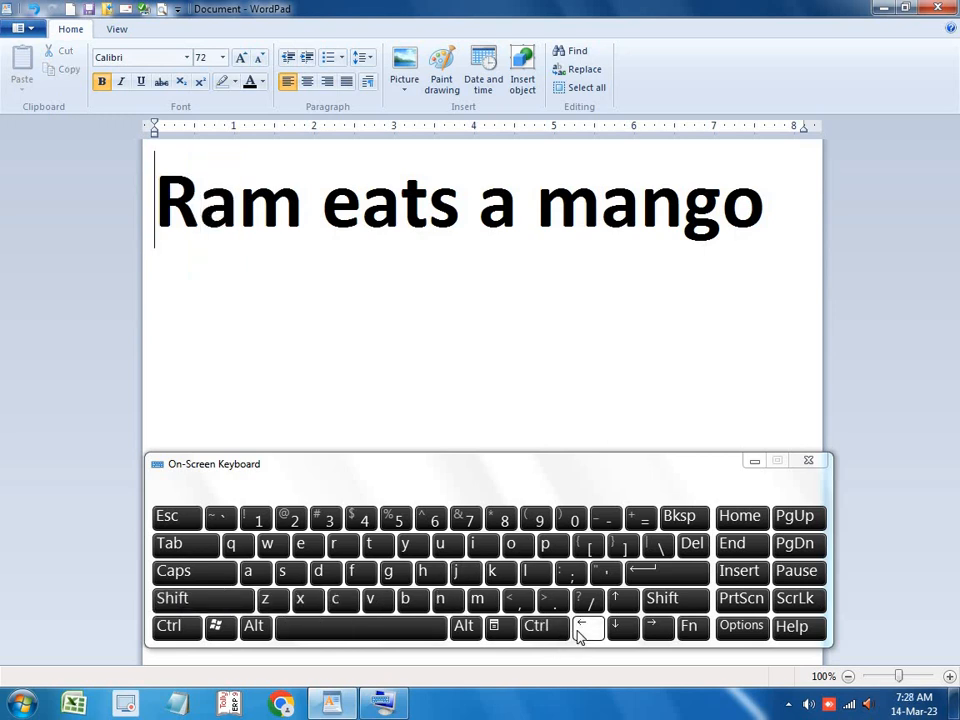
pyautogui.click(185, 598)
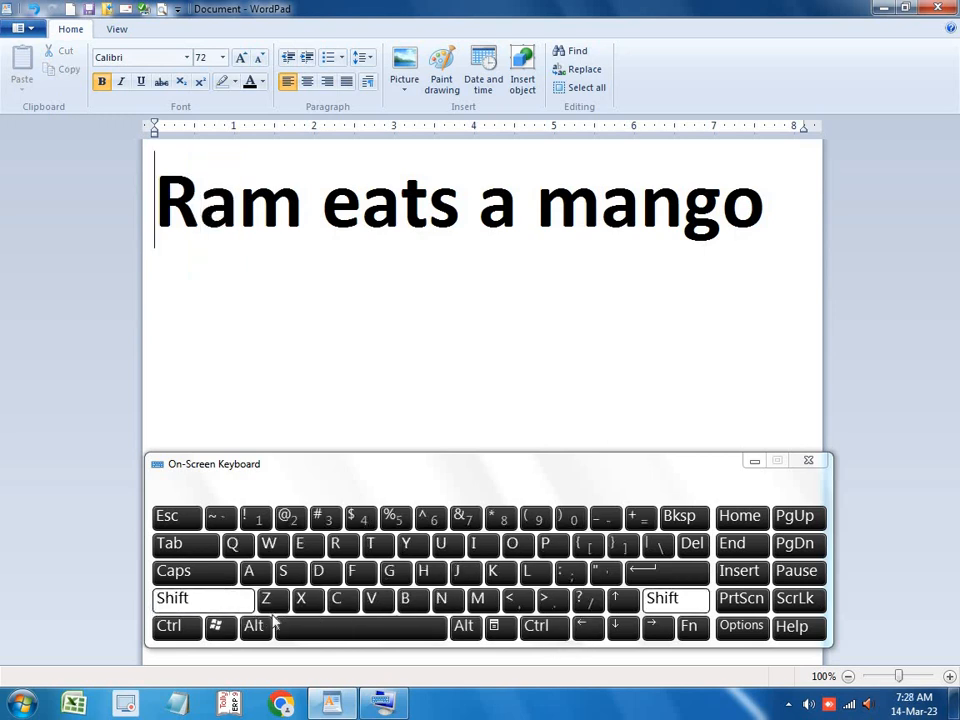
pyautogui.click(660, 640)
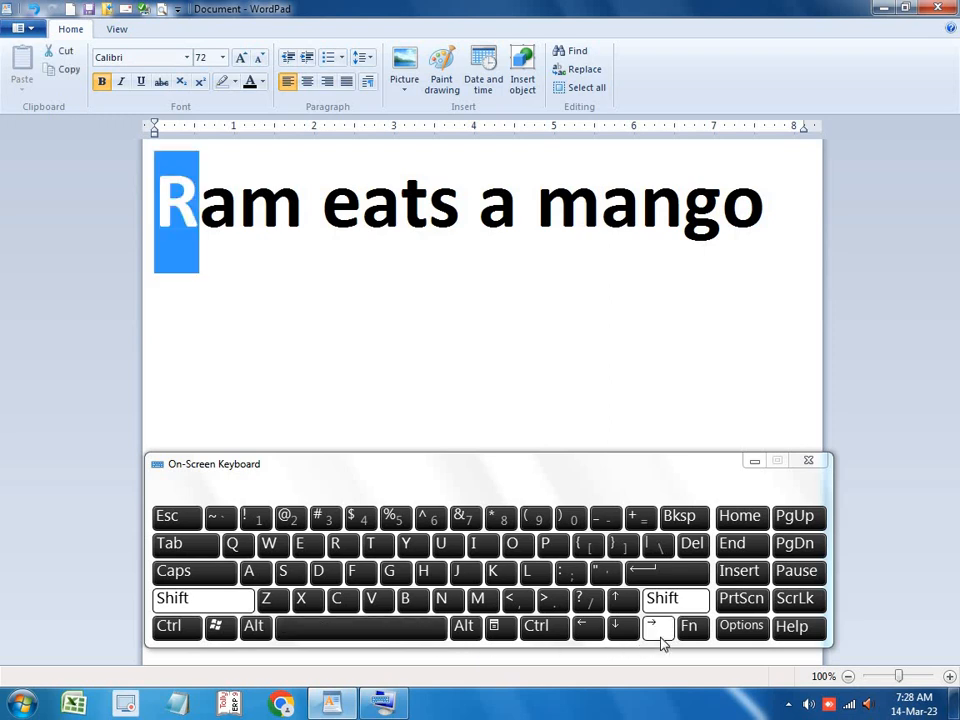
pyautogui.click(689, 600)
pyautogui.click(657, 626)
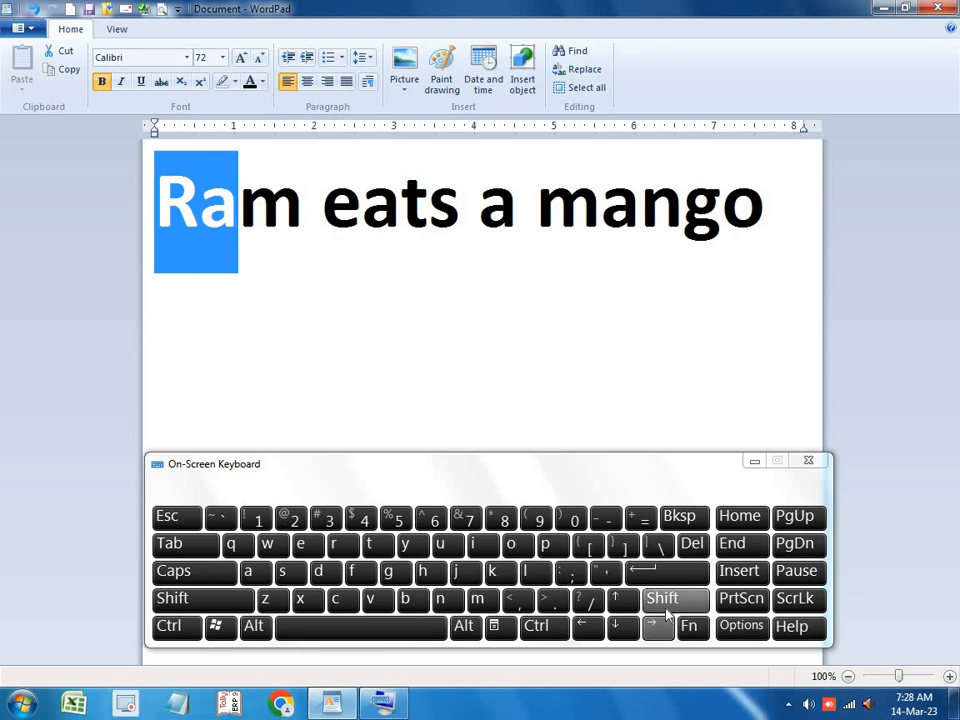
pyautogui.click(662, 600)
pyautogui.click(657, 626)
# - Extend the selection character by character through the "t" of "eats", and clear the selection
pyautogui.click(662, 600)
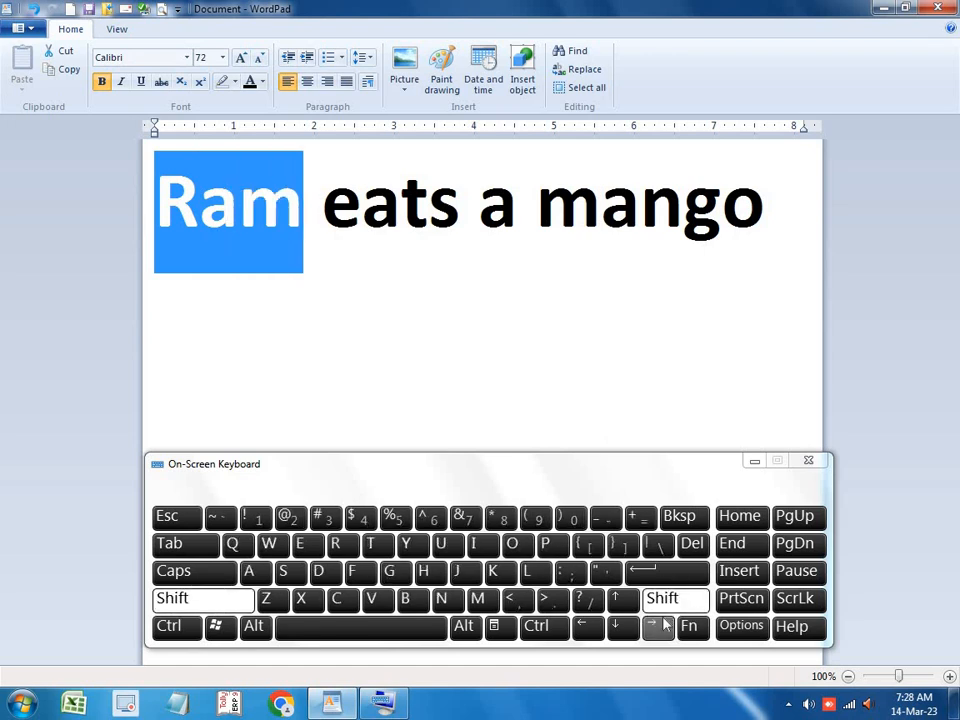
pyautogui.click(657, 626)
pyautogui.click(662, 600)
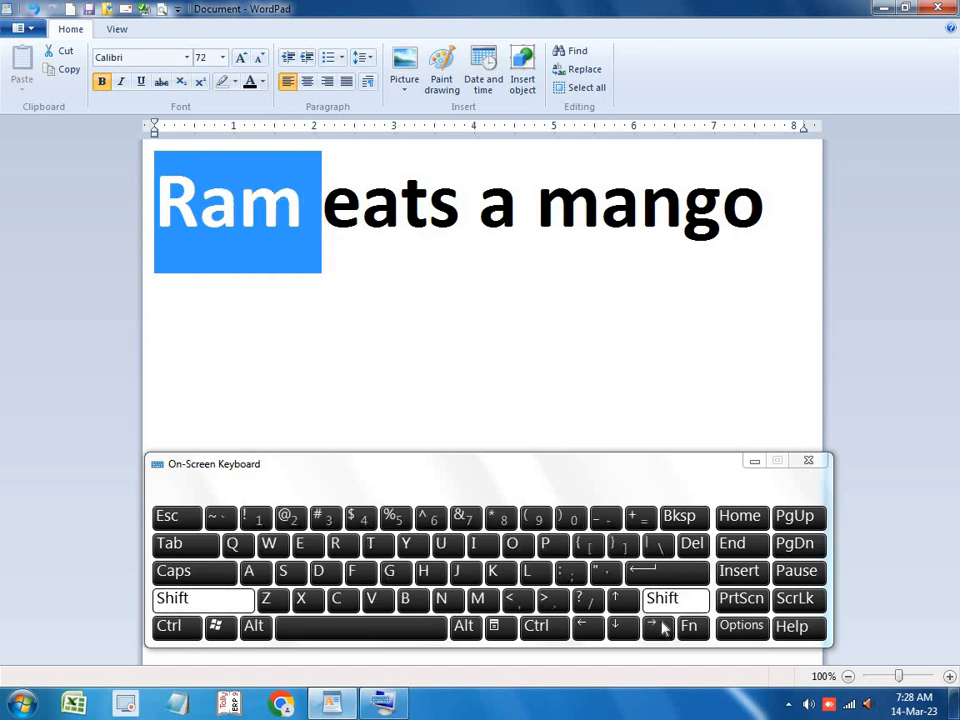
pyautogui.click(657, 626)
pyautogui.click(662, 600)
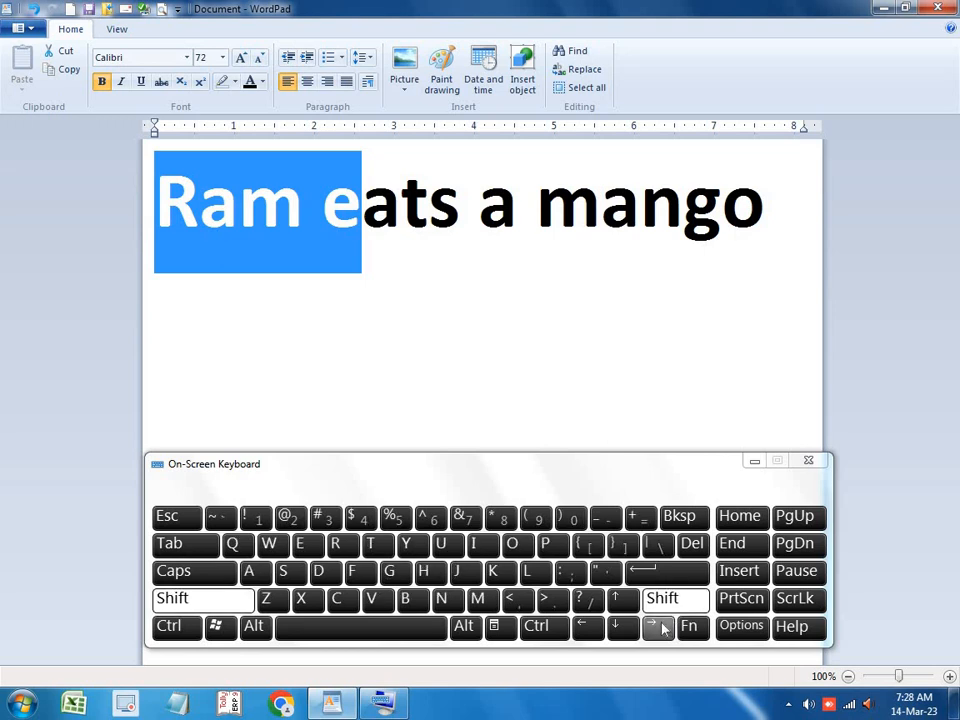
pyautogui.click(657, 626)
pyautogui.click(662, 600)
pyautogui.click(660, 627)
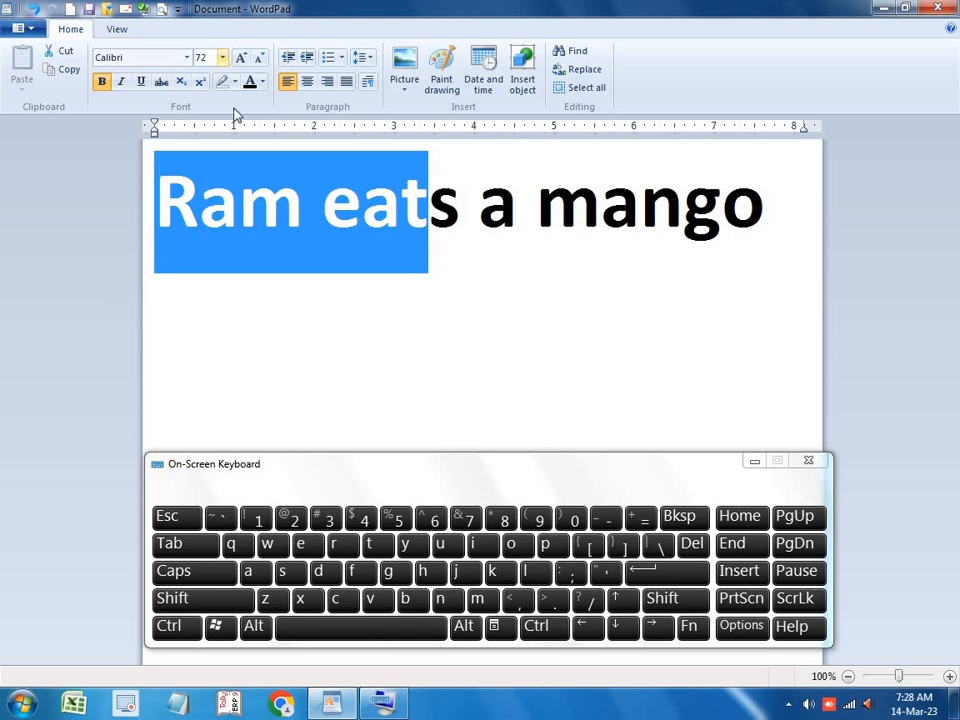
pyautogui.click(440, 244)
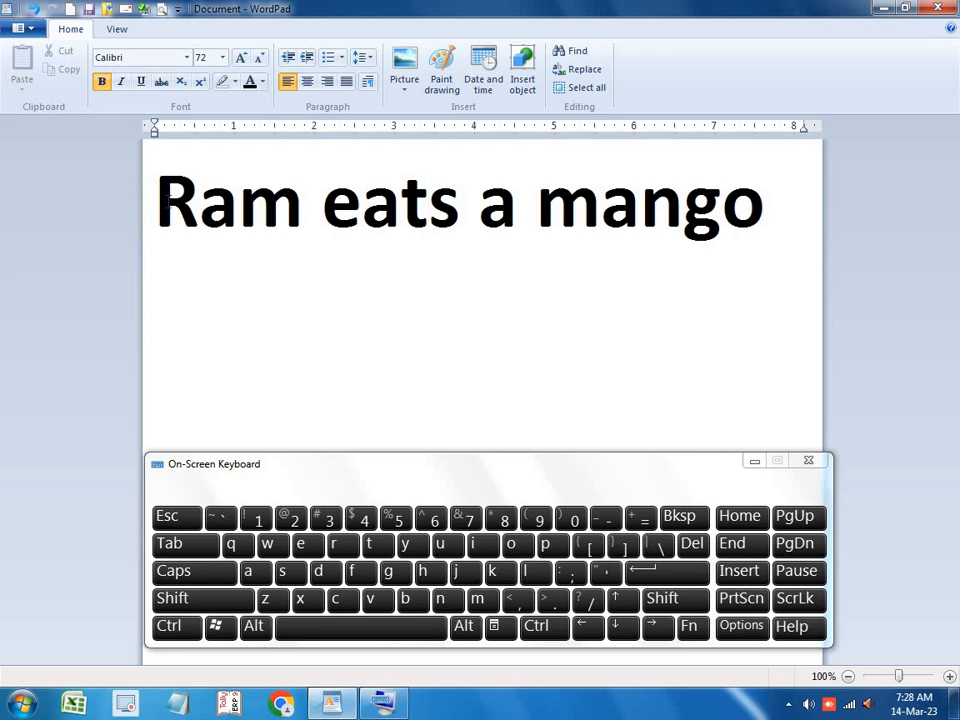
# - Select a stretch of text from the beginning of the sentence and deselect it
pyautogui.moveTo(156, 200); pyautogui.dragTo(385, 203)
pyautogui.moveTo(556, 212); pyautogui.dragTo(375, 245)
pyautogui.click(489, 312)
# - Select the entire document contents at once using the on-screen keyboard, and clear the selection
pyautogui.click(190, 627)
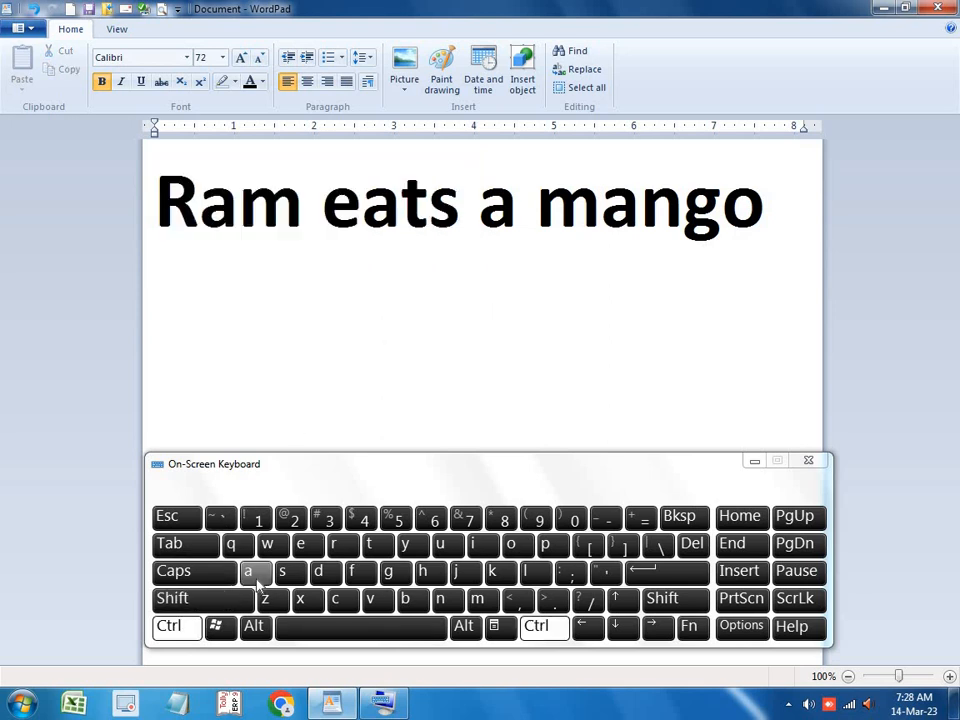
pyautogui.click(252, 577)
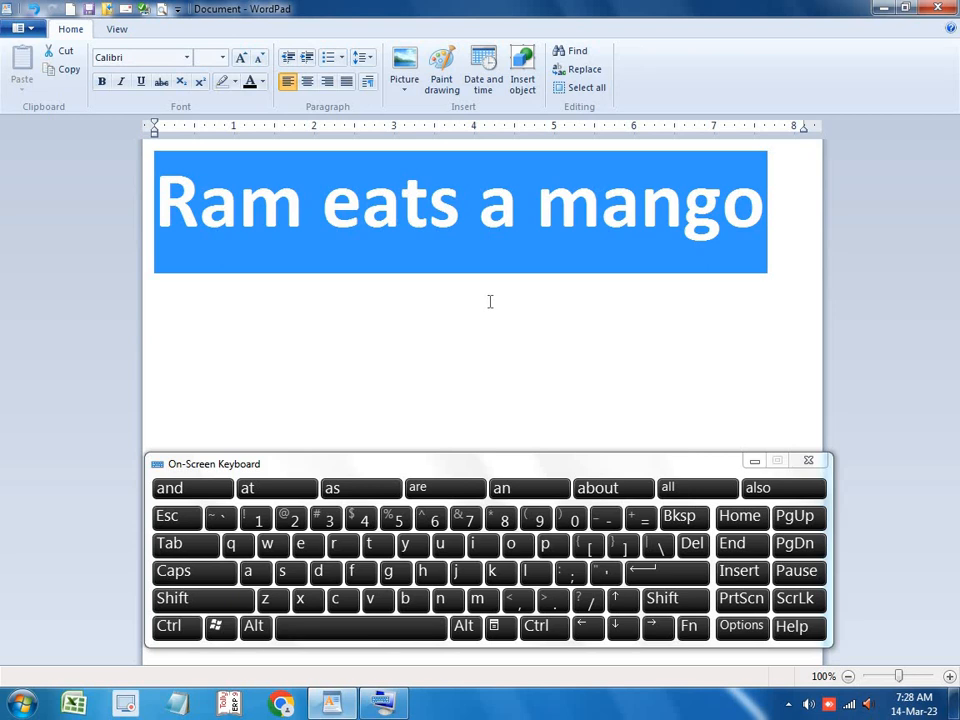
pyautogui.click(289, 305)
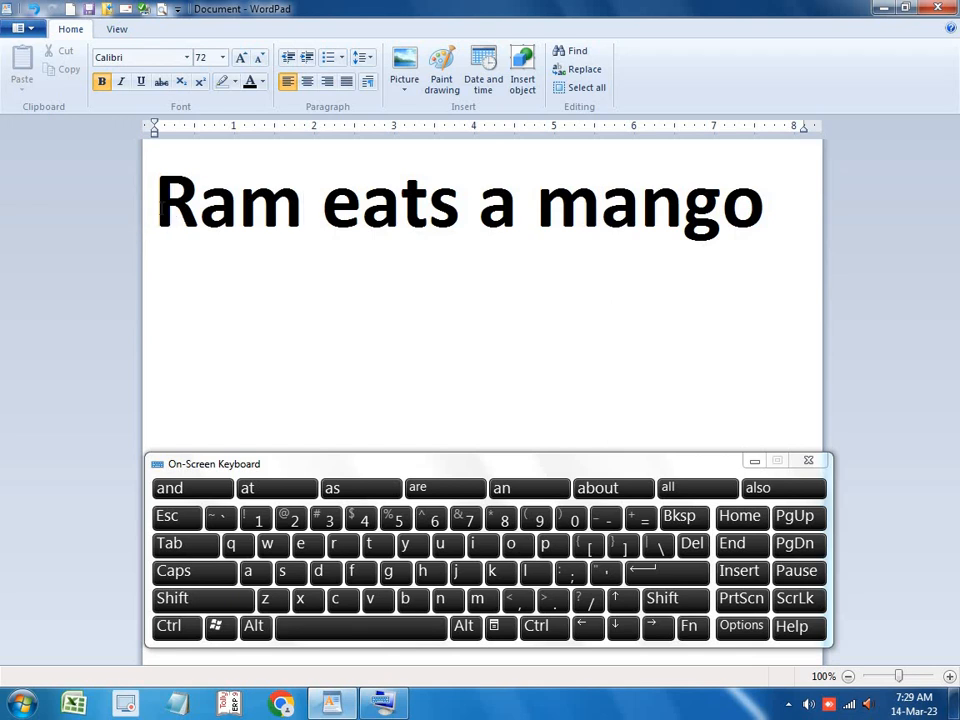
# - Select the sentence with the pointer and clear it, and select only its first letter with the on-screen keyboard
pyautogui.moveTo(158, 205); pyautogui.dragTo(688, 212)
pyautogui.click(515, 277)
pyautogui.click(173, 230)
pyautogui.click(195, 602)
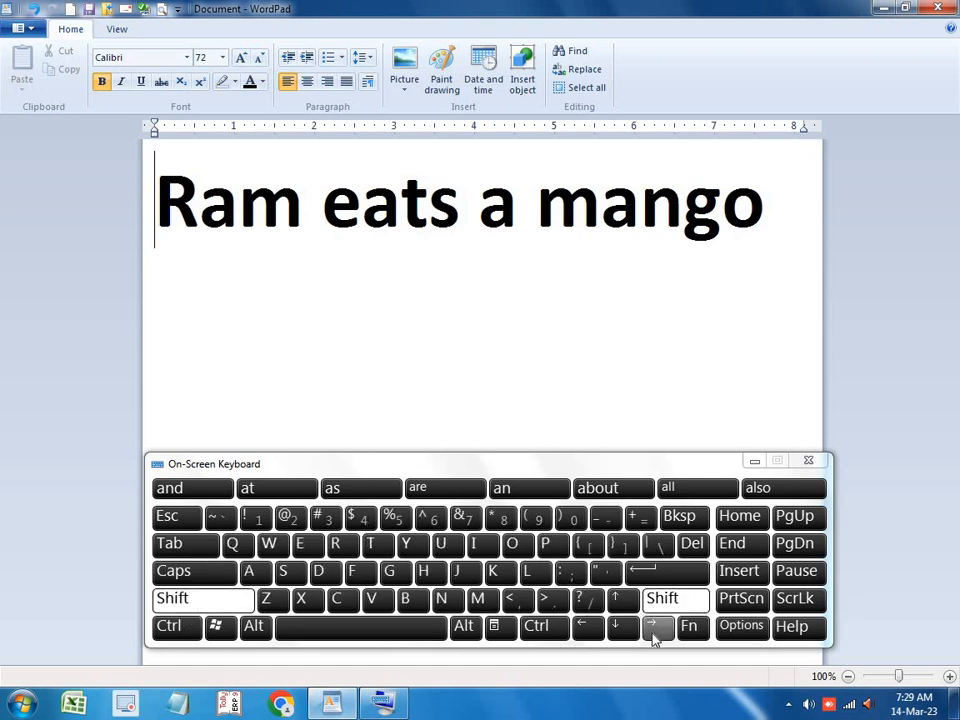
pyautogui.click(645, 628)
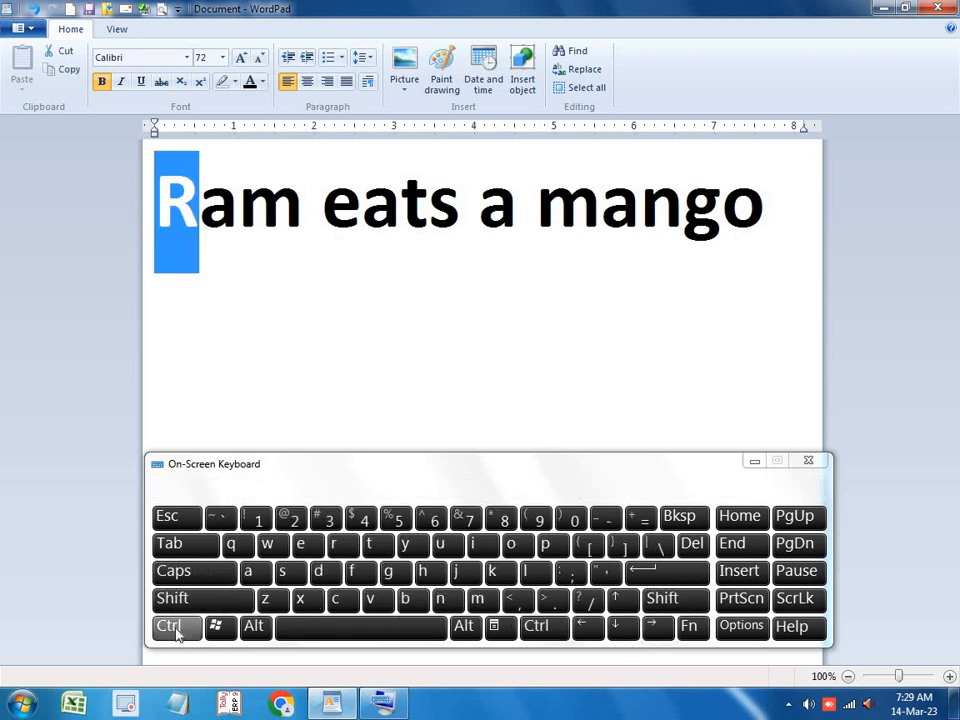
# - Replace the single-letter selection with a Select All of the document, and deselect the text
pyautogui.click(180, 626)
pyautogui.click(253, 573)
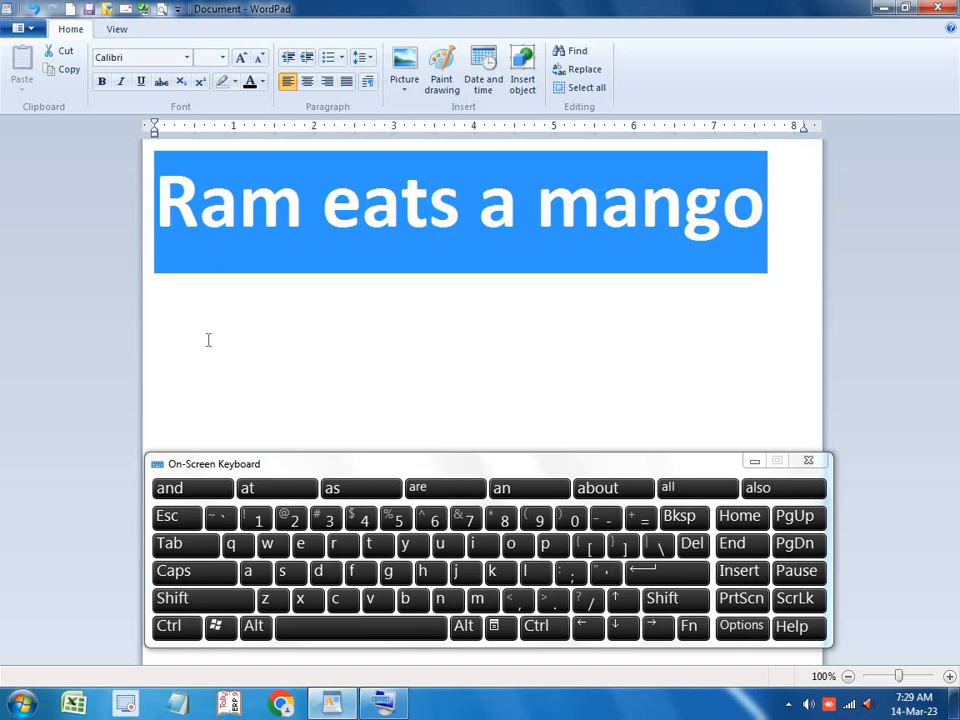
pyautogui.click(205, 250)
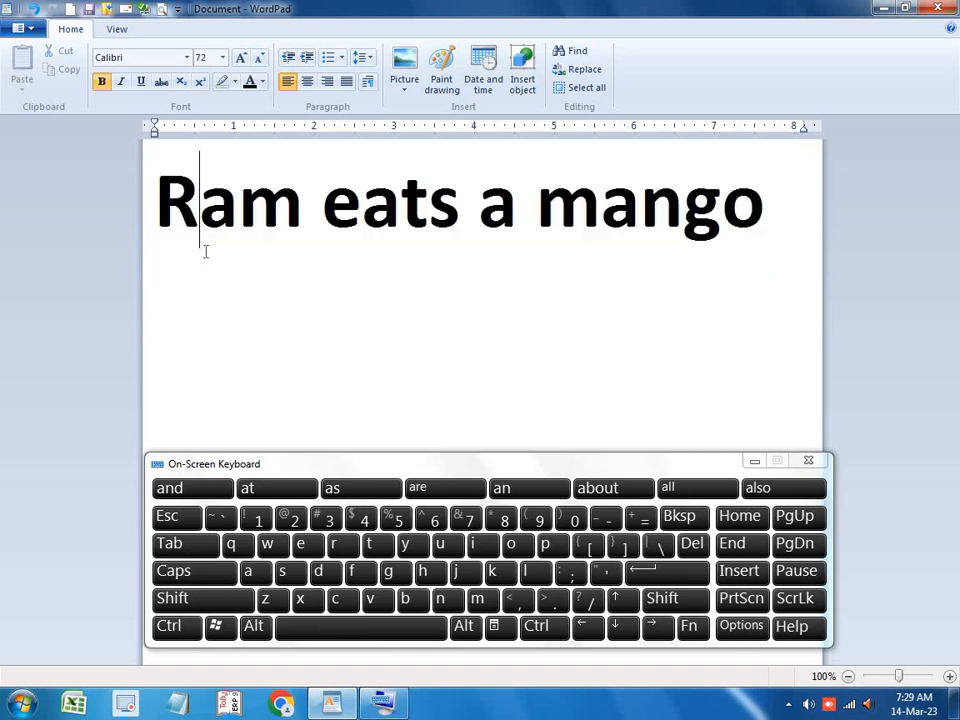
# - Select the whole sentence from its first letter through "mango" and try to copy it
pyautogui.click(160, 196)
pyautogui.moveTo(160, 196); pyautogui.dragTo(700, 189)
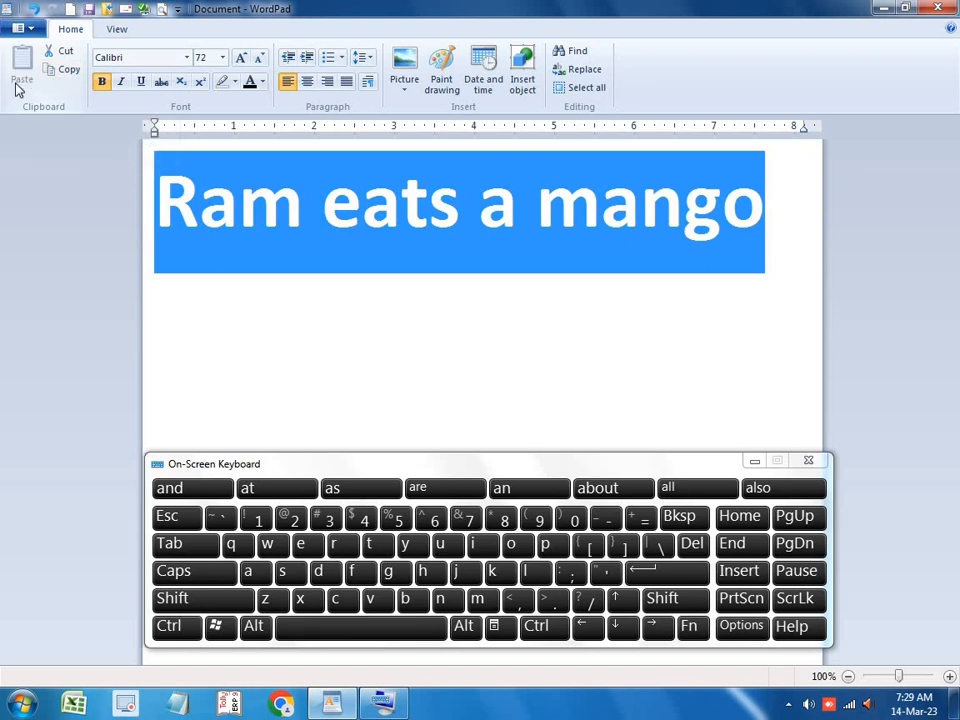
pyautogui.click(66, 72)
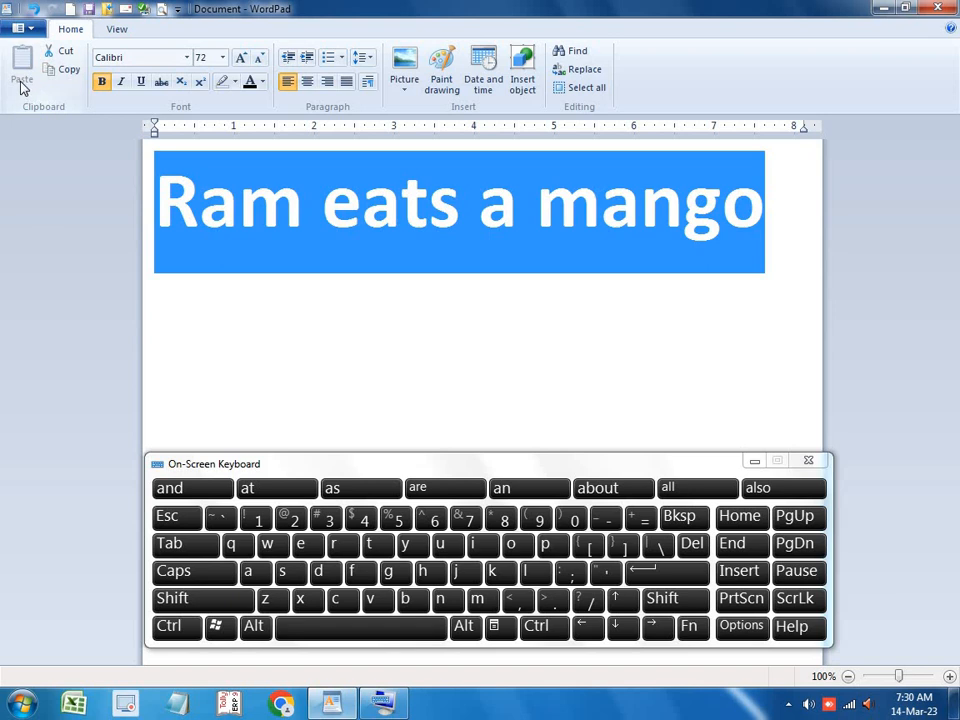
# - Restore the maximized document window to its smaller size and copy the selected sentence to the clipboard
pyautogui.click(903, 9)
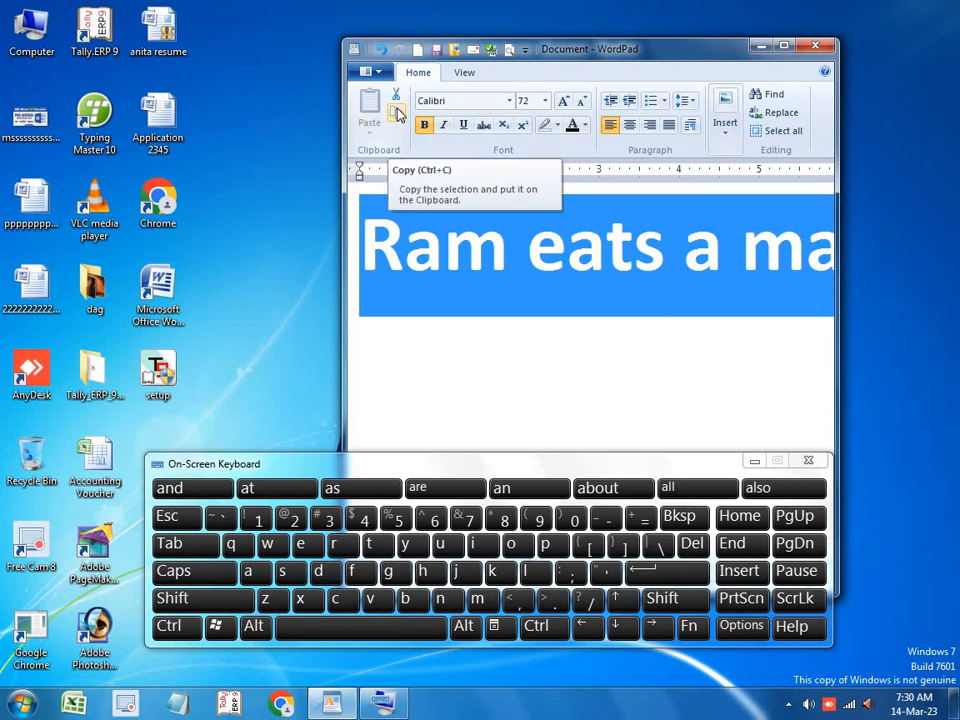
pyautogui.click(398, 113)
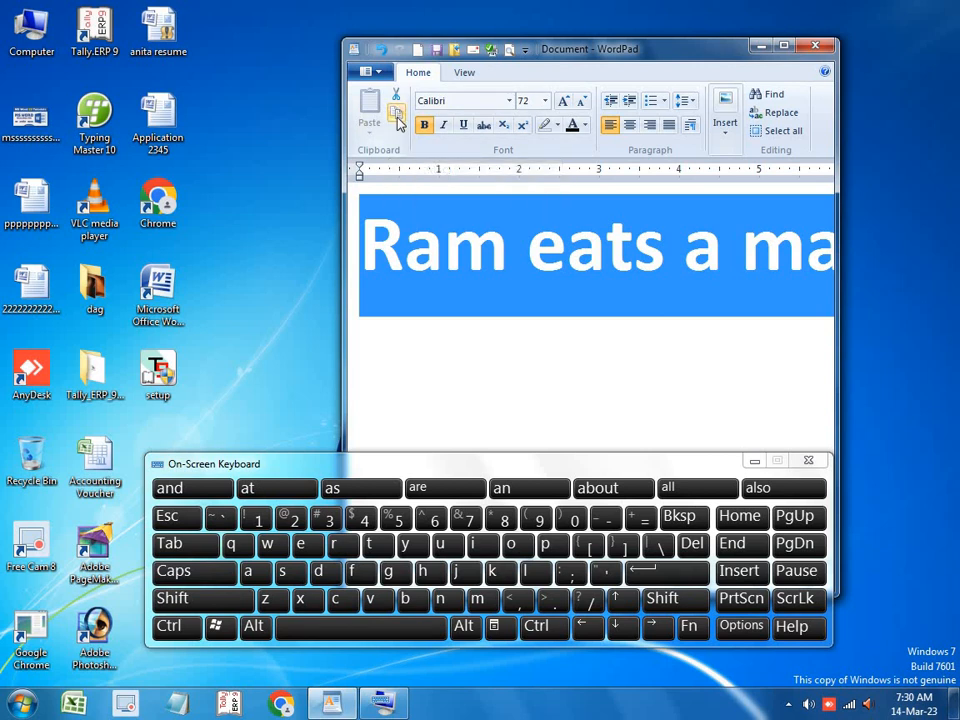
pyautogui.click(397, 115)
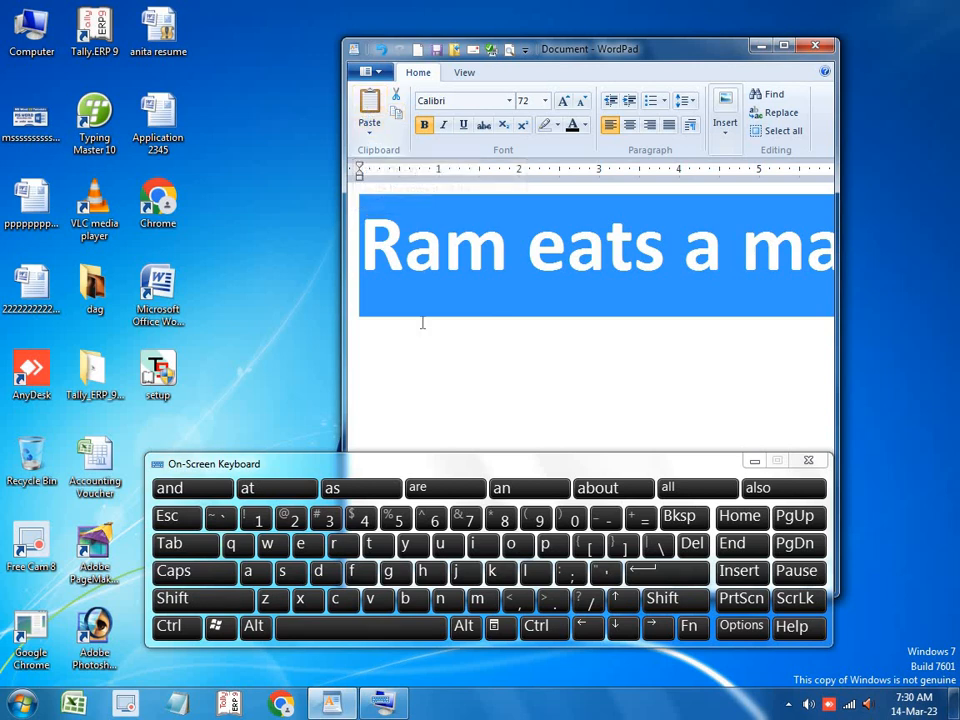
# - Deselect the text, start a new line at the end of the sentence, and paste the copied sentence there
pyautogui.click(396, 354)
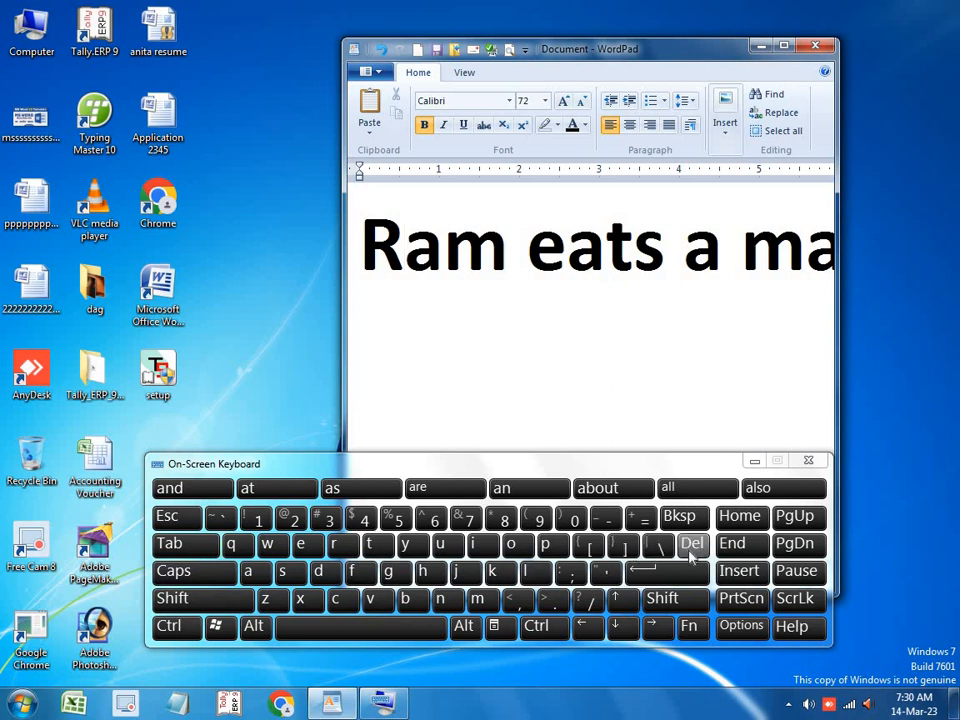
pyautogui.click(741, 550)
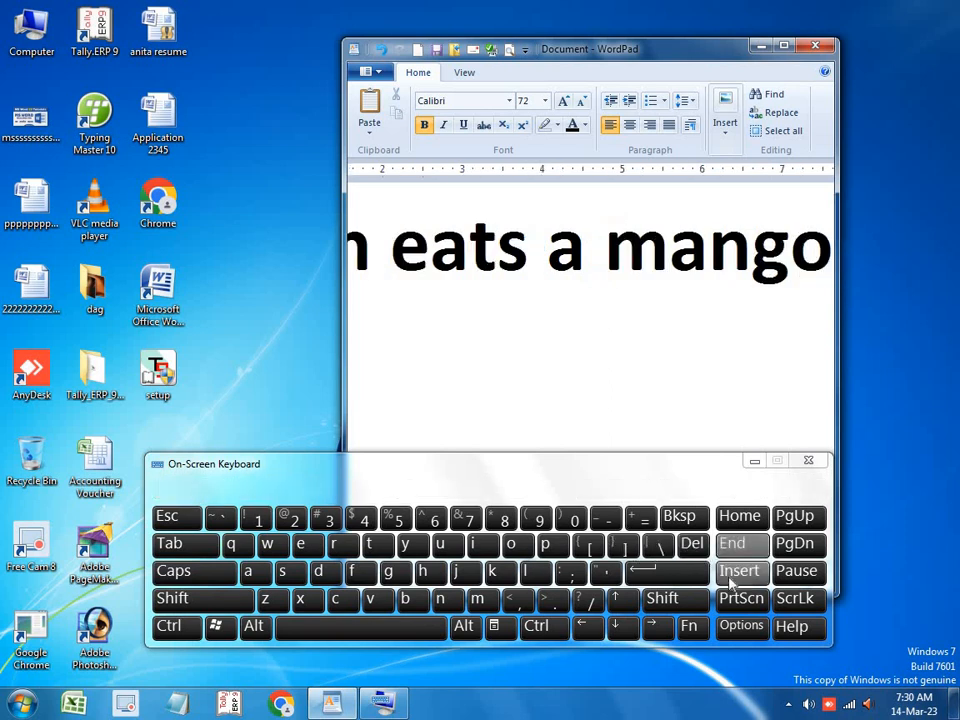
pyautogui.click(670, 572)
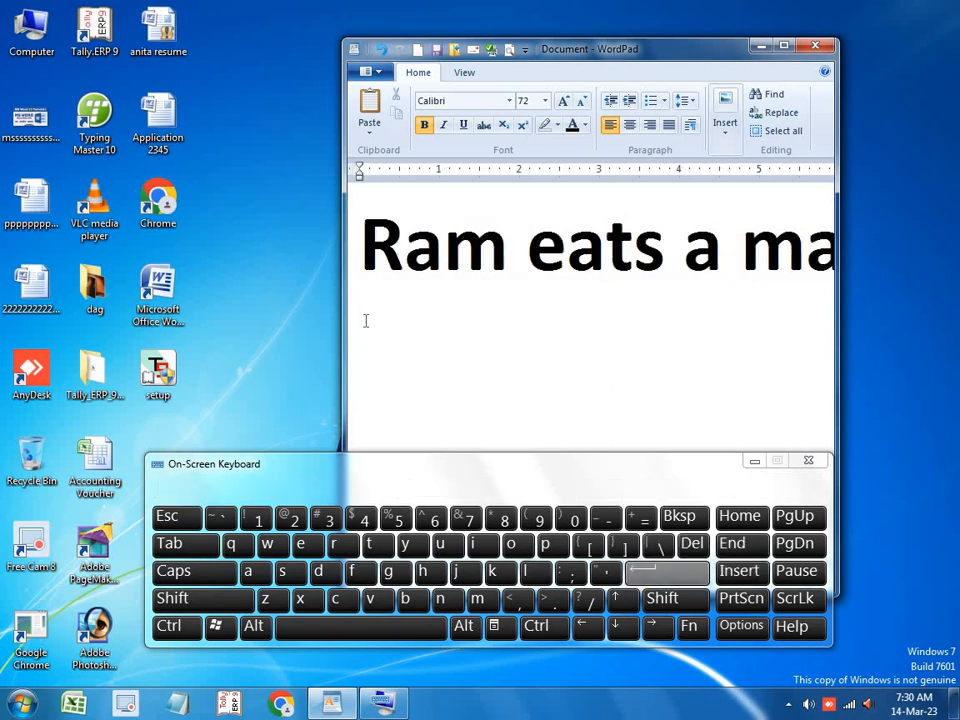
pyautogui.click(371, 110)
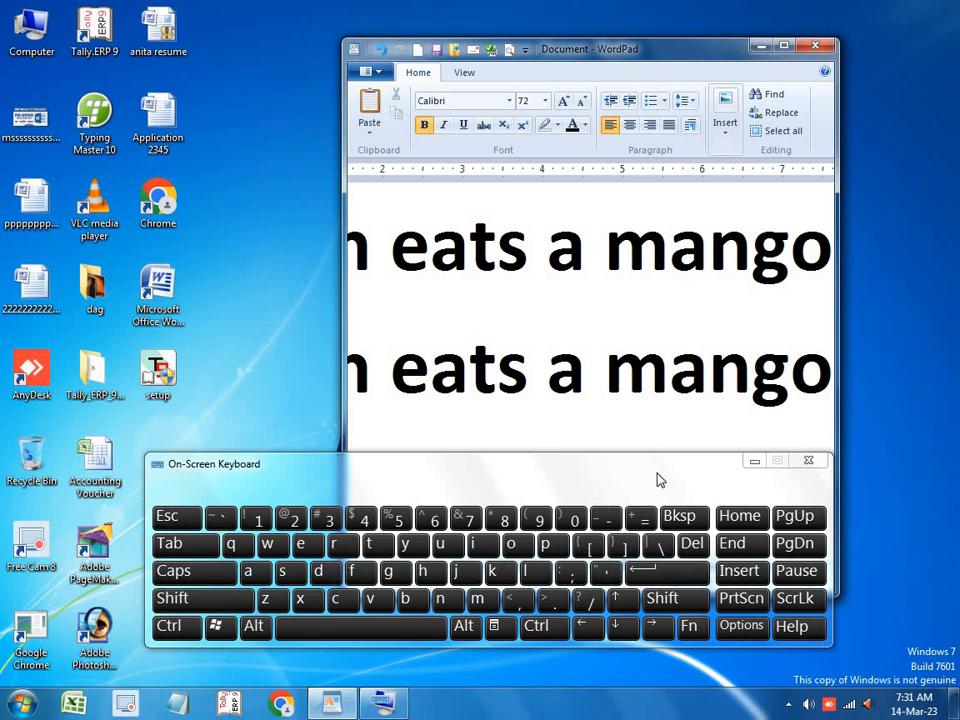
# - Move the on-screen keyboard down off the document and widen the WordPad window until both full sentences fit
pyautogui.moveTo(658, 480); pyautogui.dragTo(645, 653)
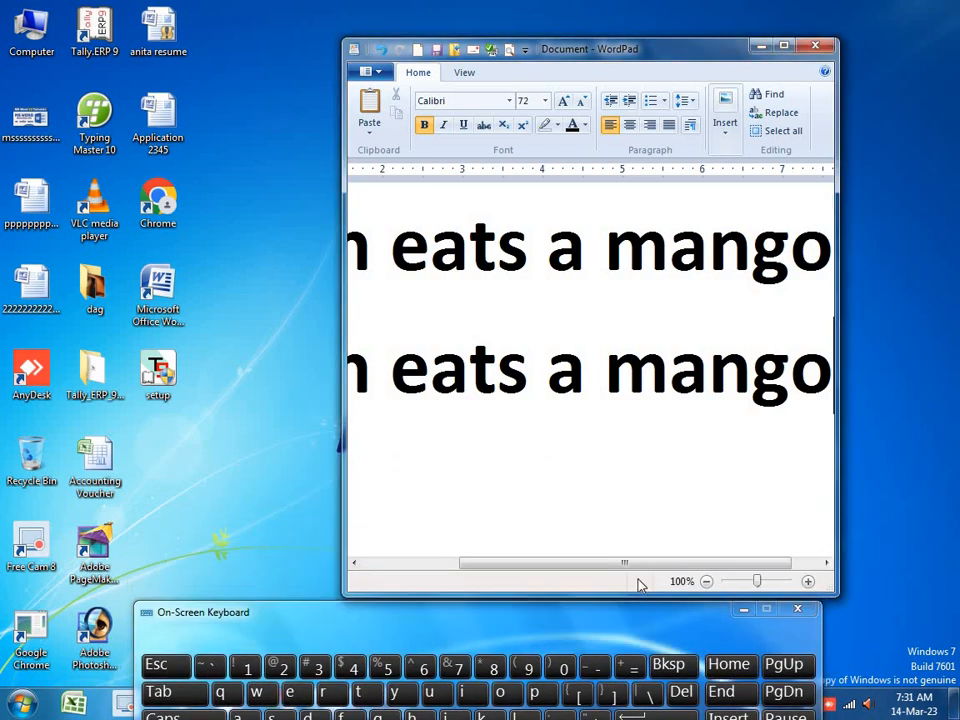
pyautogui.moveTo(519, 578); pyautogui.dragTo(421, 578)
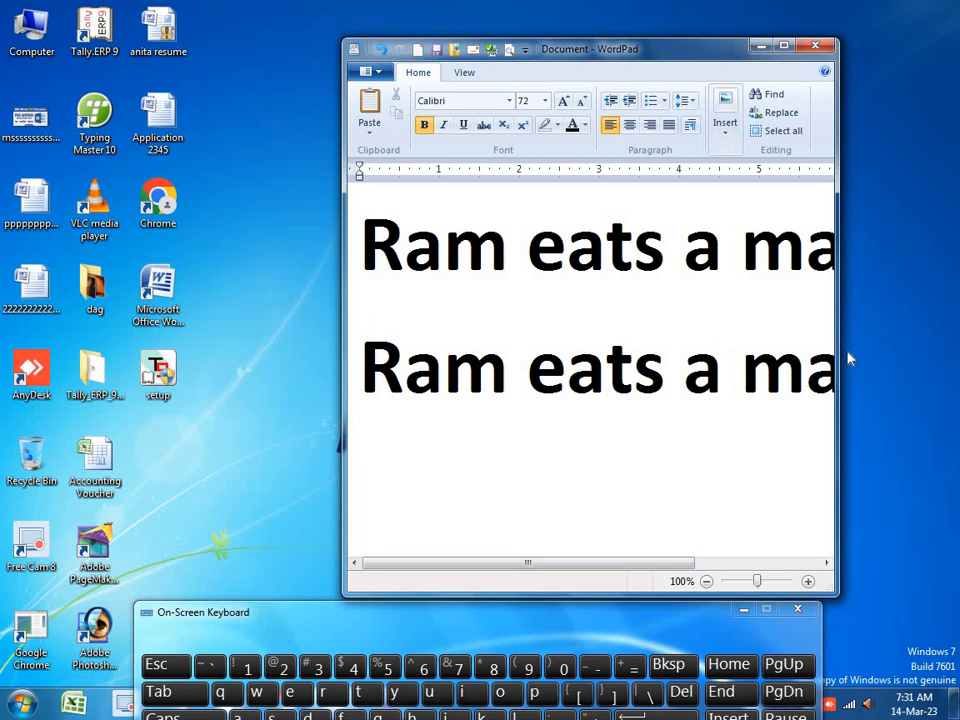
pyautogui.moveTo(839, 355); pyautogui.dragTo(957, 368)
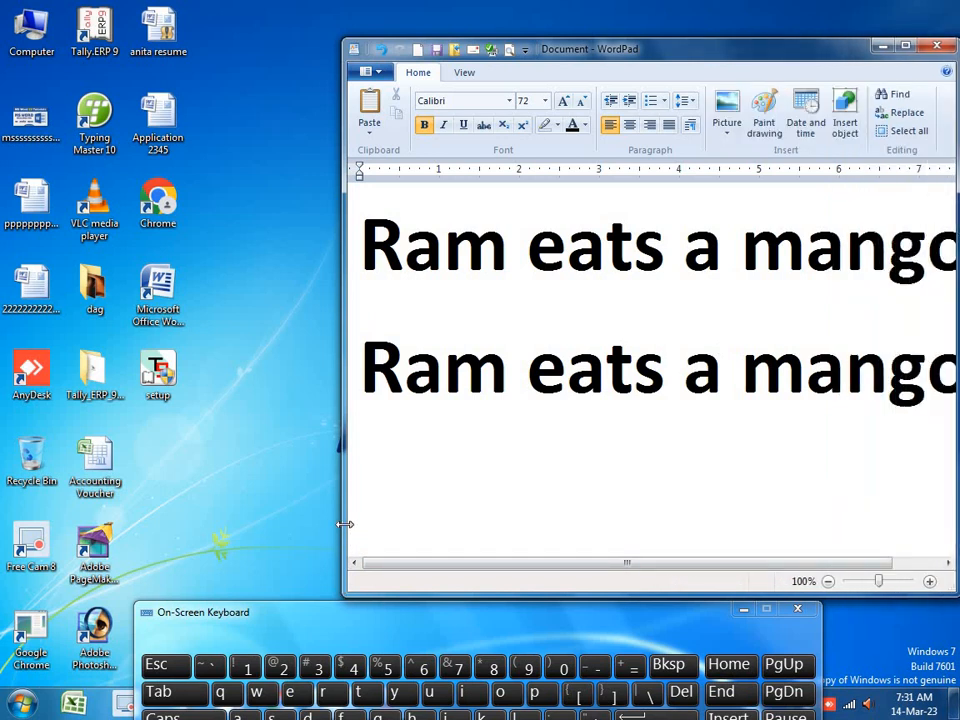
pyautogui.moveTo(345, 524); pyautogui.dragTo(219, 524)
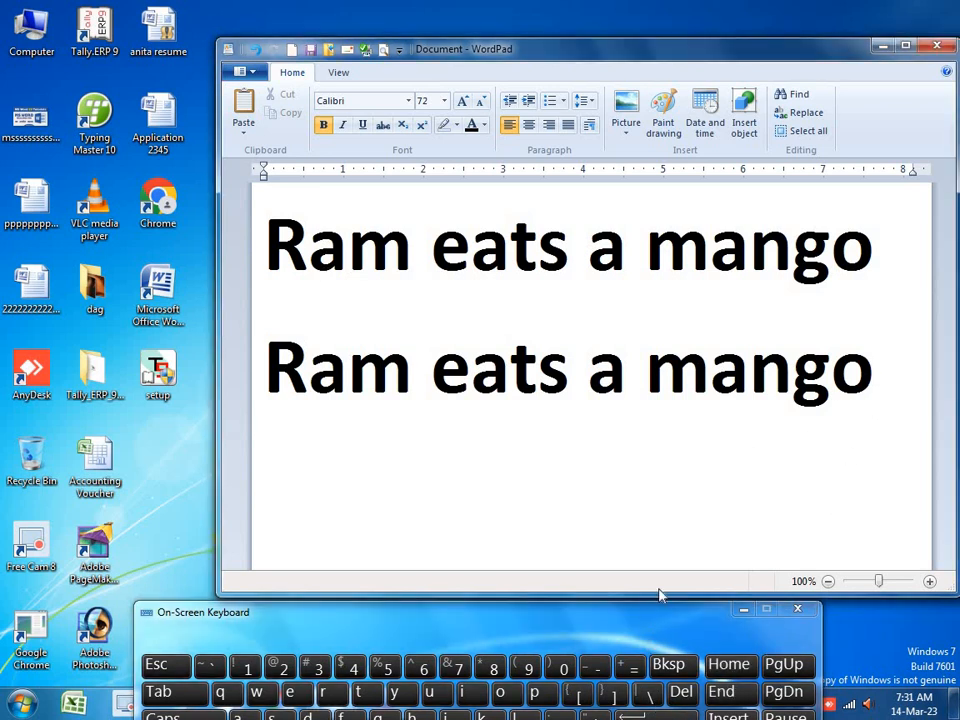
# - Paste the copied sentence on a new line below the second sentence as a Wordpad Document object, and select that object
pyautogui.moveTo(652, 631); pyautogui.dragTo(665, 568)
pyautogui.click(672, 660)
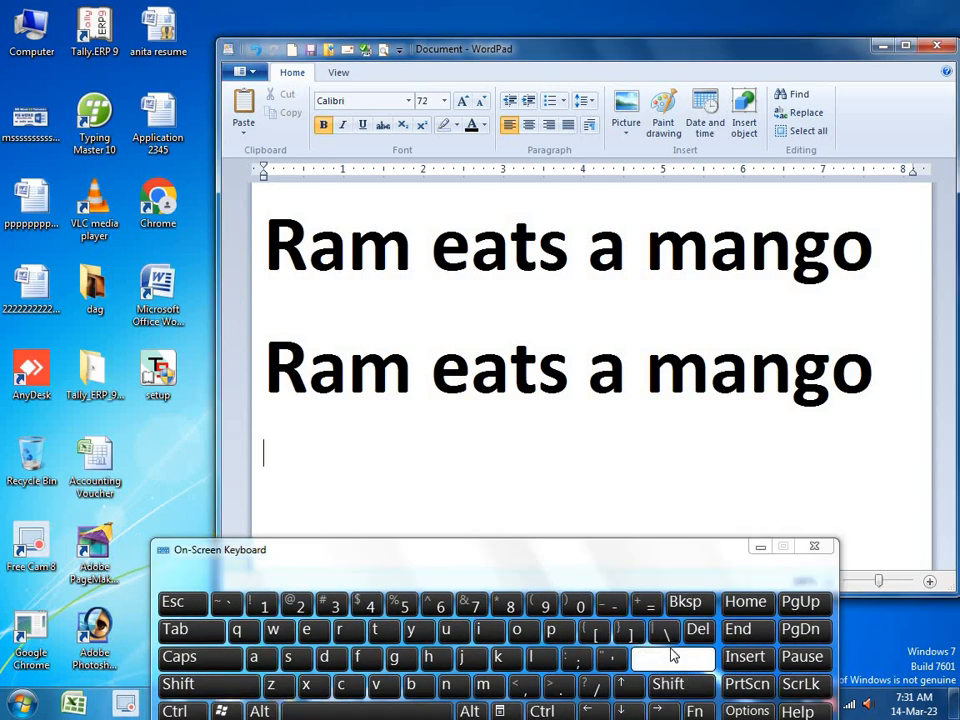
pyautogui.click(249, 143)
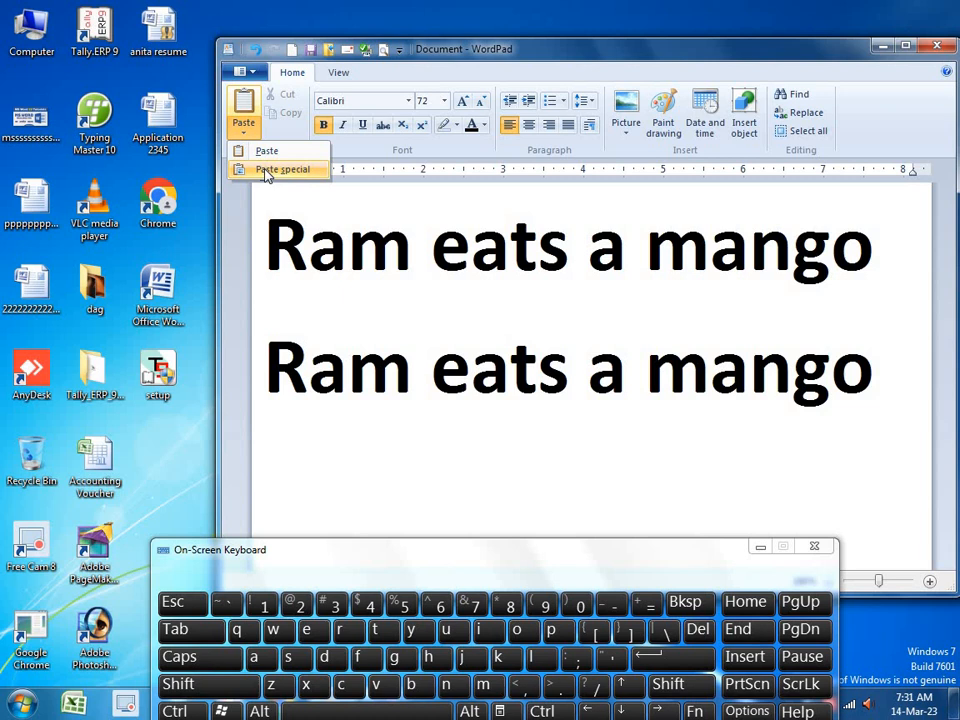
pyautogui.click(267, 170)
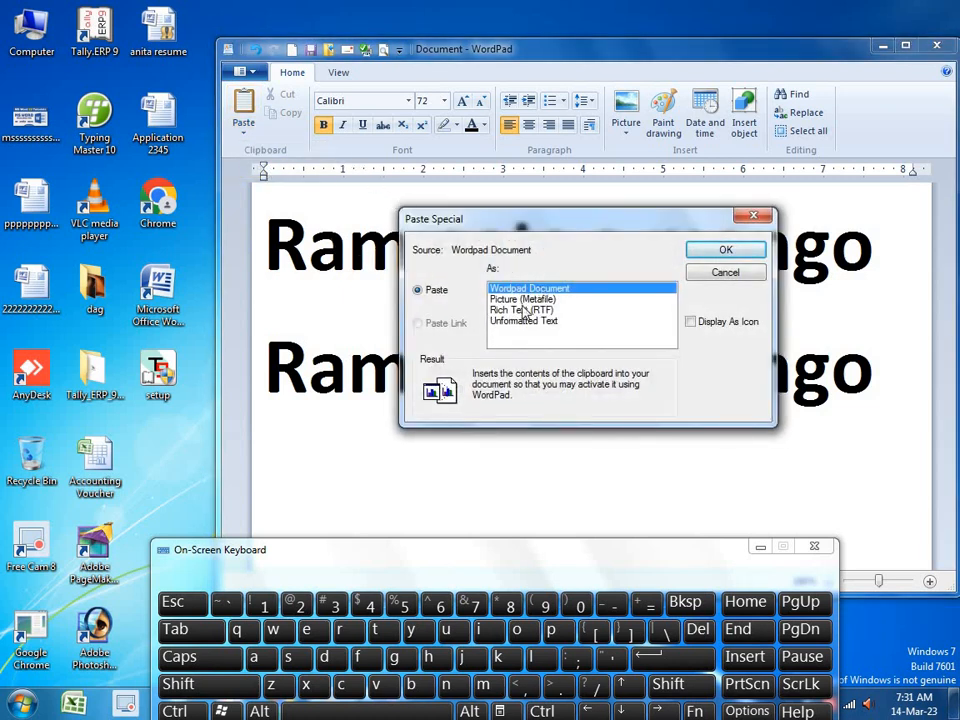
pyautogui.click(725, 249)
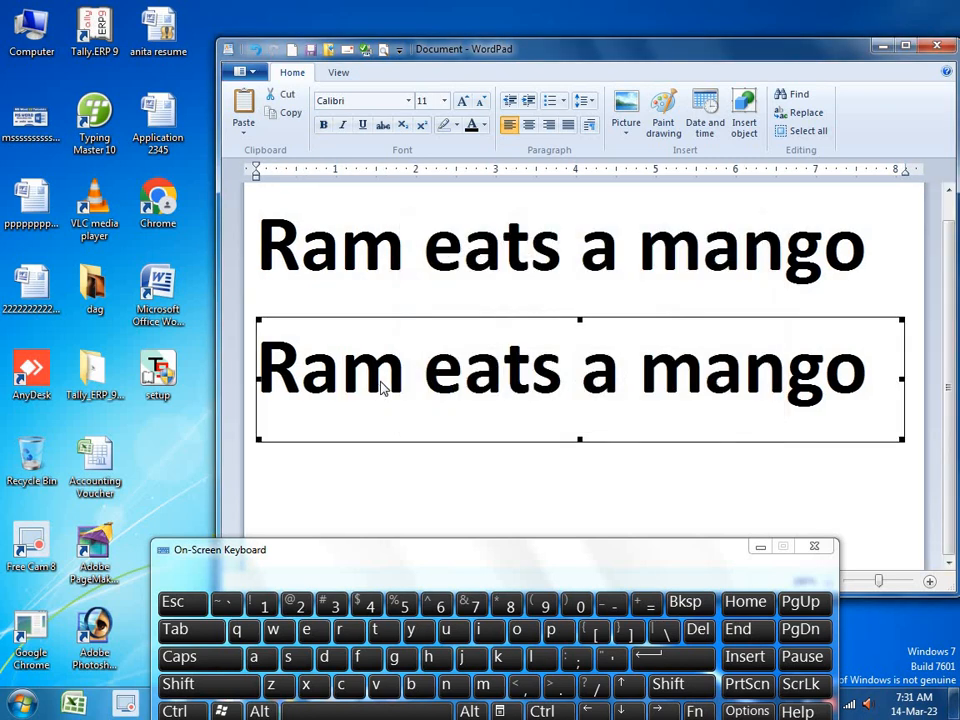
pyautogui.click(493, 287)
pyautogui.hotkey('ctrl', 'v')
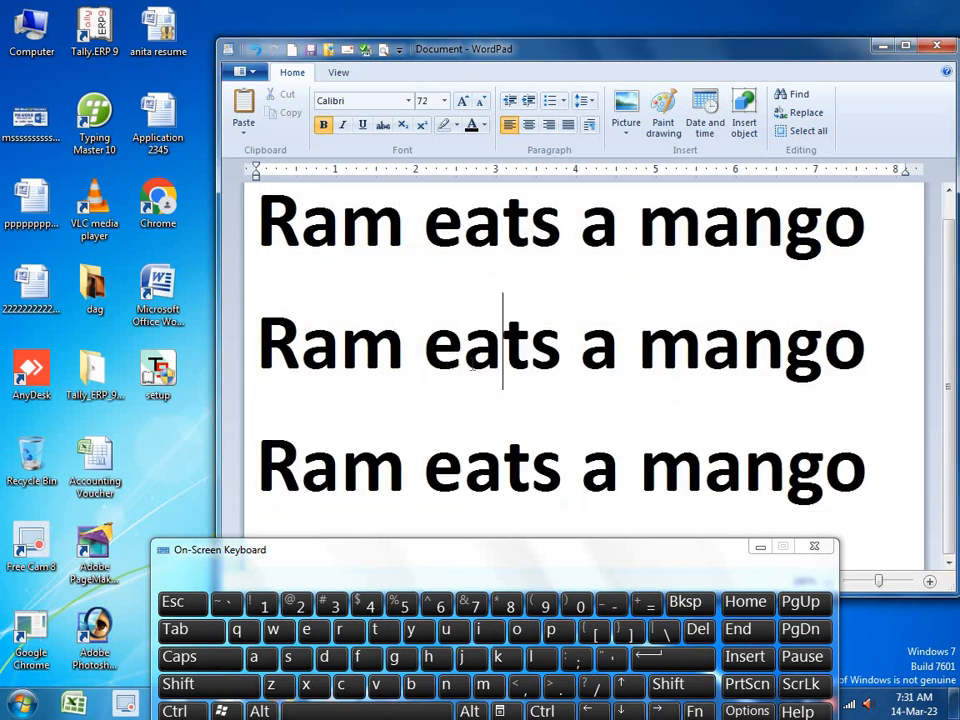
pyautogui.click(450, 460)
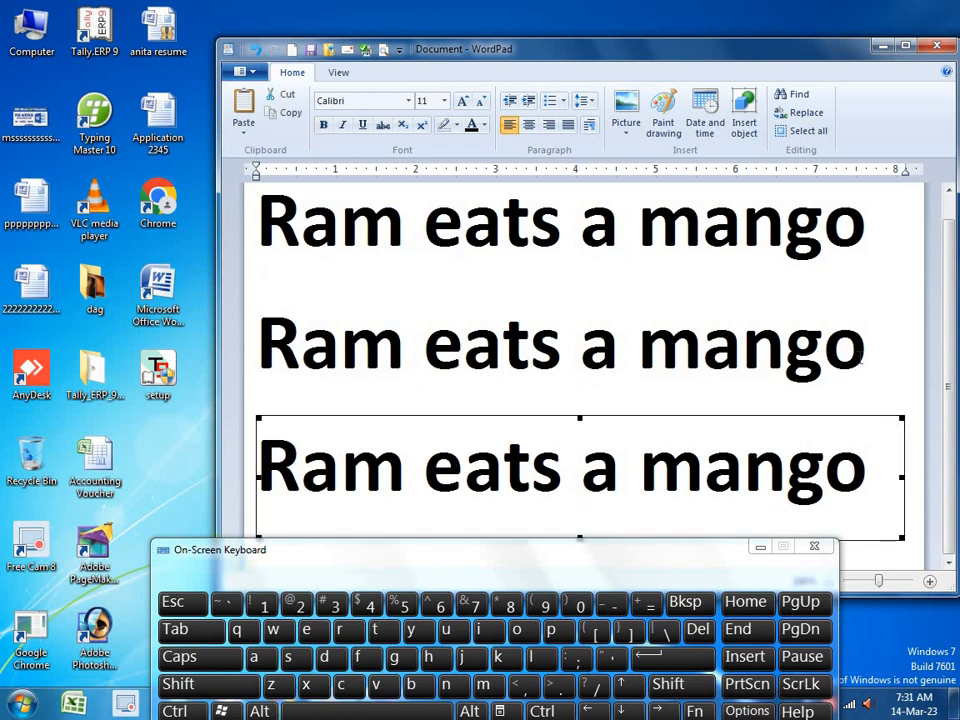
# - Start a new line after the second sentence and paste the clipboard content there as a Picture (Metafile)
pyautogui.click(862, 352)
pyautogui.click(683, 660)
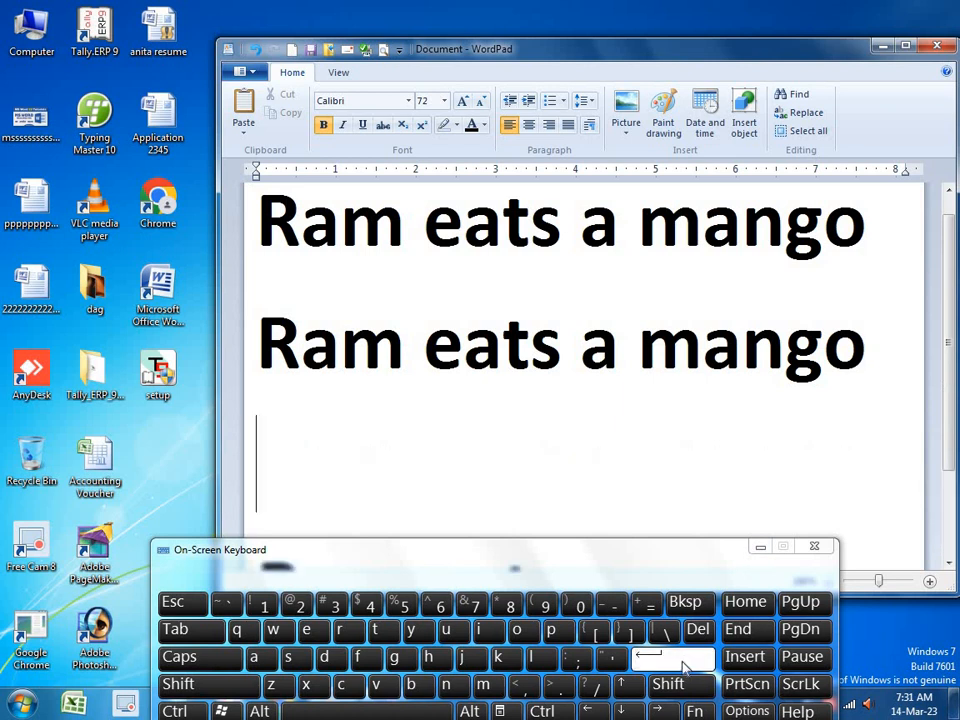
pyautogui.click(244, 133)
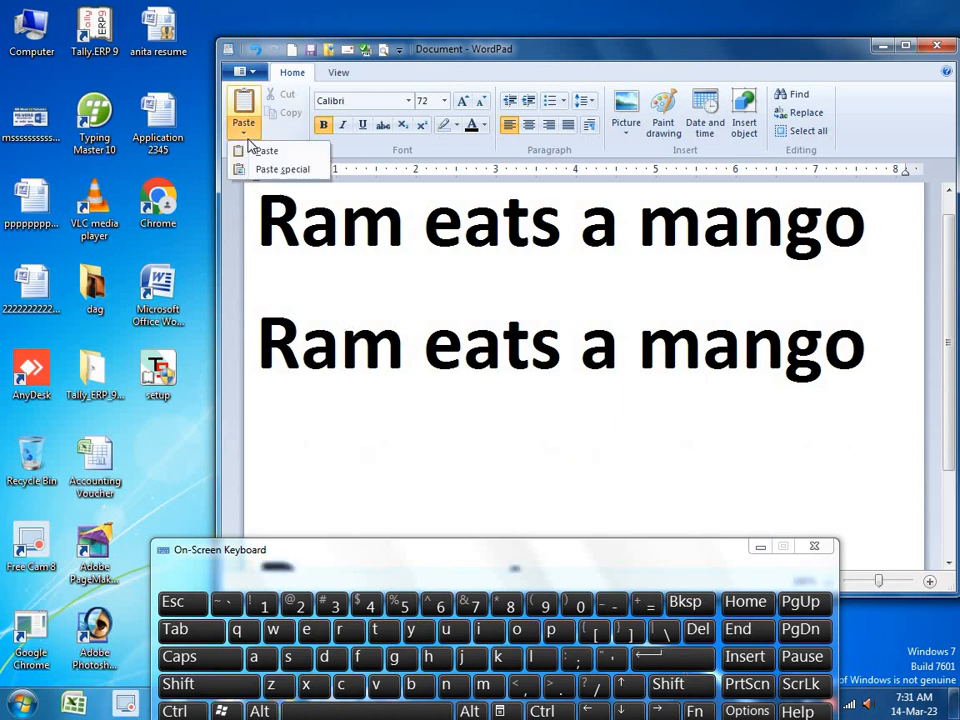
pyautogui.click(280, 168)
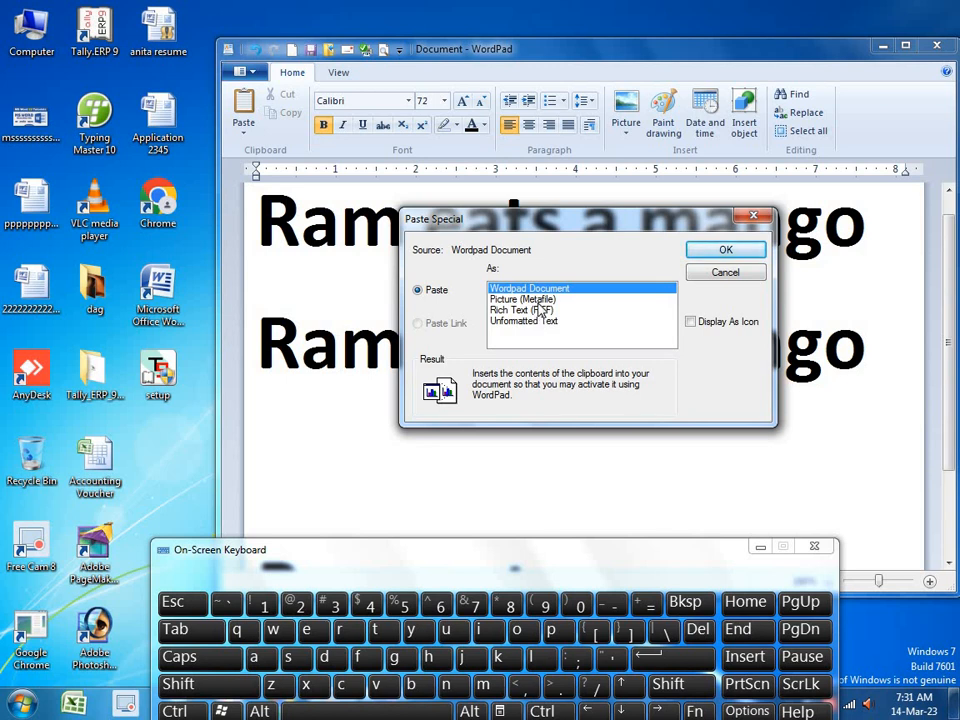
pyautogui.click(530, 299)
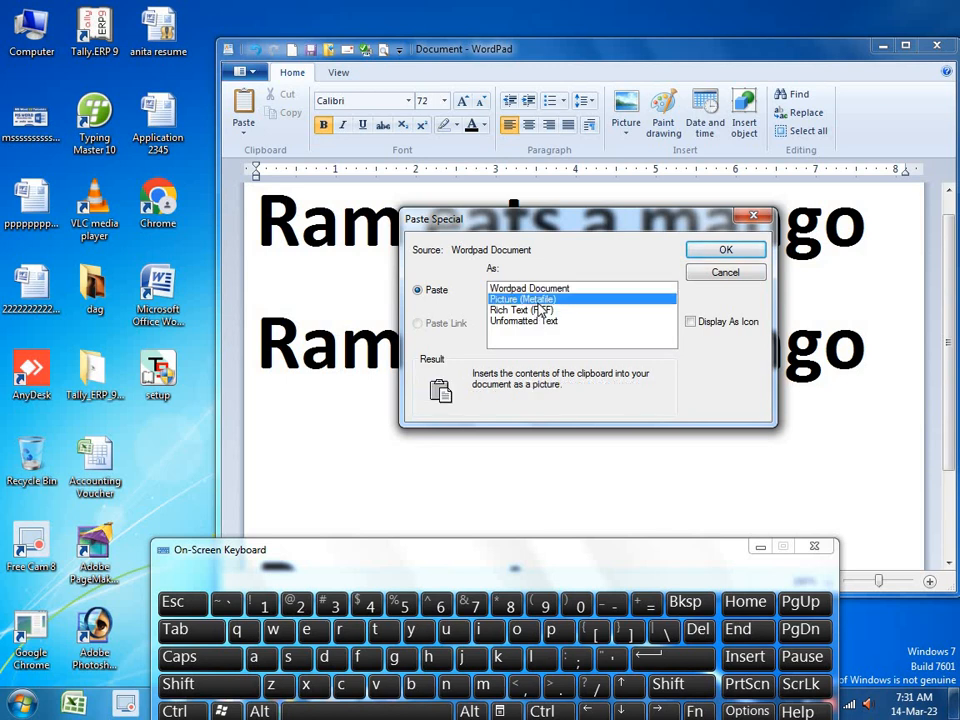
pyautogui.click(703, 251)
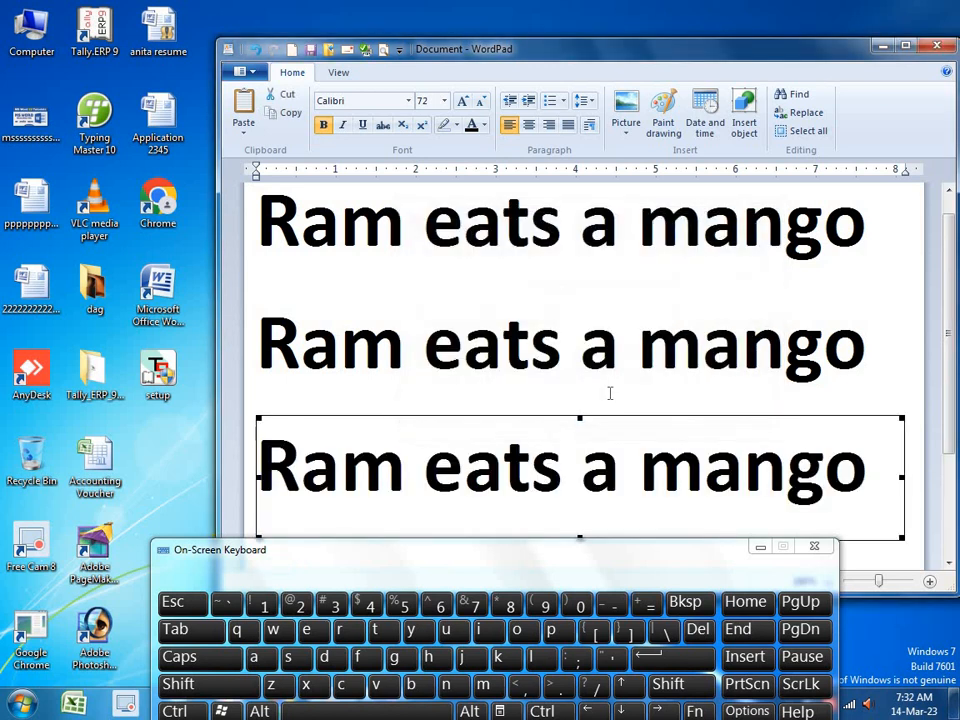
# - Select the pasted picture and the embedded WordPad object in turn to compare them with the ordinary text line
pyautogui.click(484, 357)
pyautogui.click(480, 462)
pyautogui.scroll(-1, 480, 462)
pyautogui.scroll(-1, 480, 462)
pyautogui.click(481, 455)
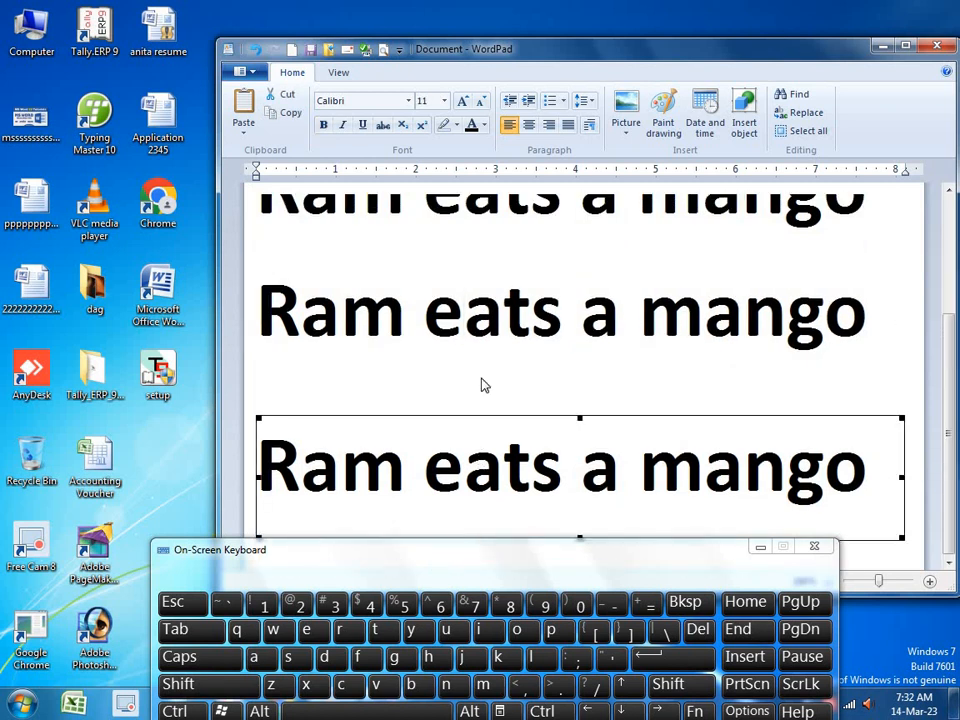
pyautogui.click(482, 378)
pyautogui.scroll(2, 631, 417)
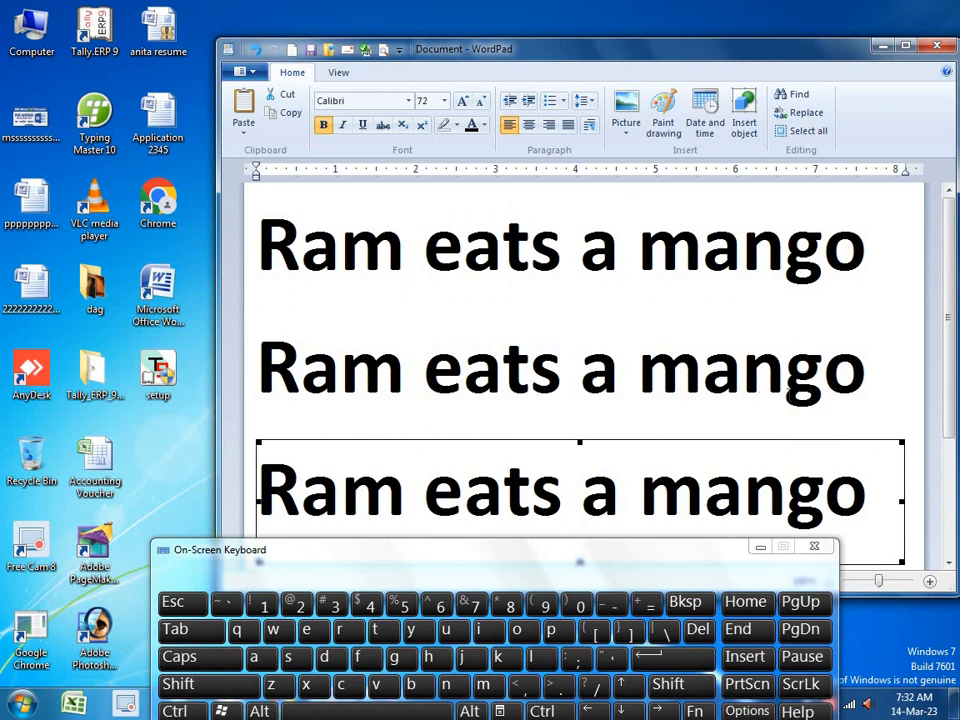
# - Start a new line after the second sentence and paste the clipboard content there as Rich Text (RTF)
pyautogui.click(883, 375)
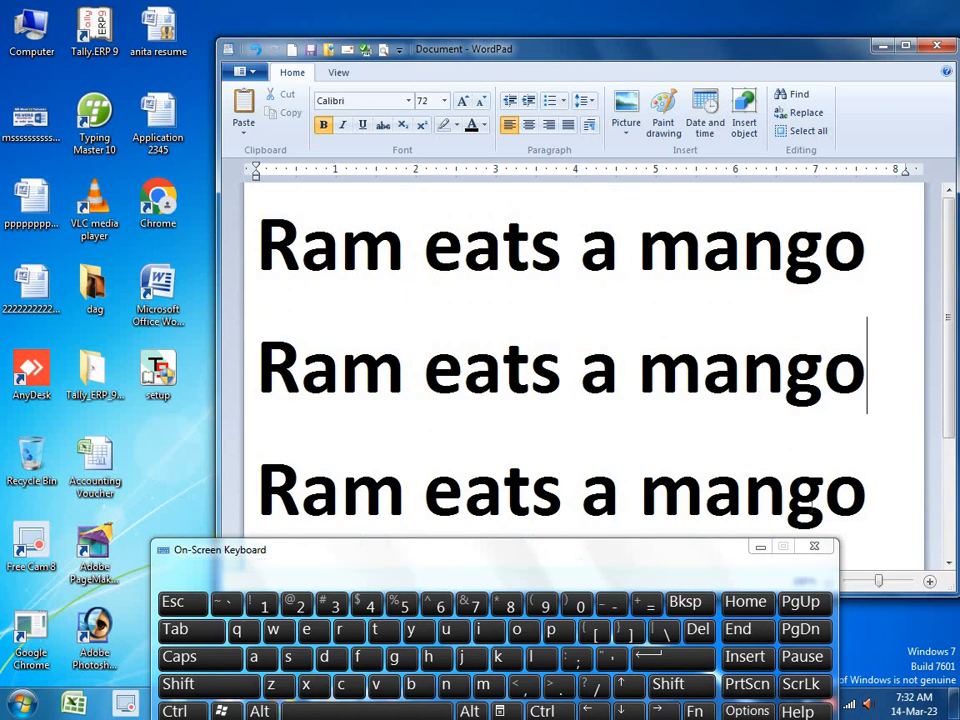
pyautogui.click(691, 663)
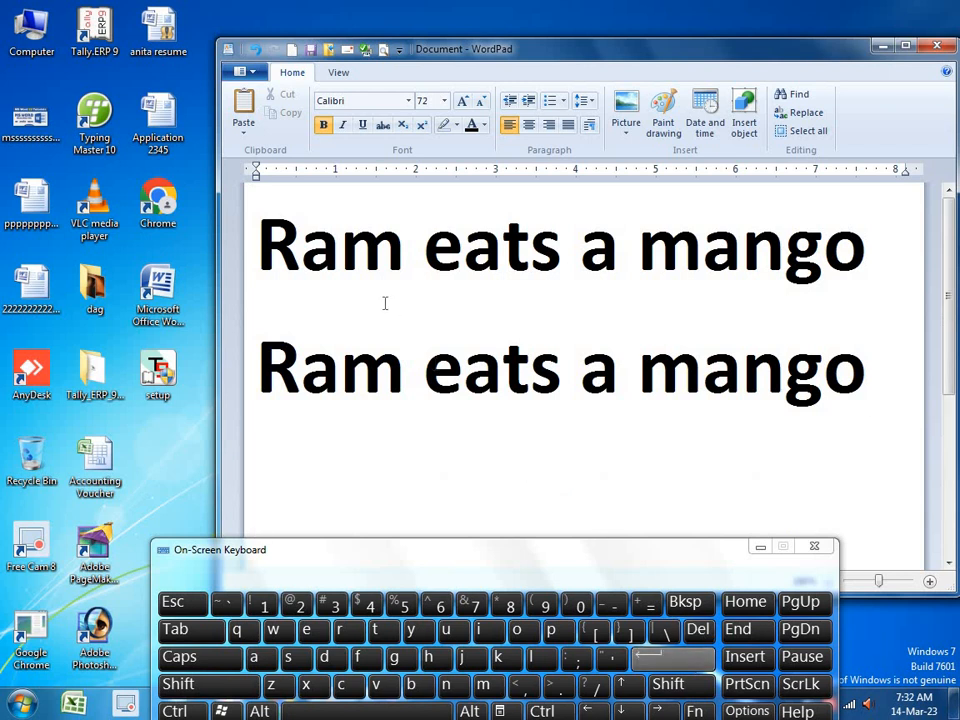
pyautogui.click(243, 125)
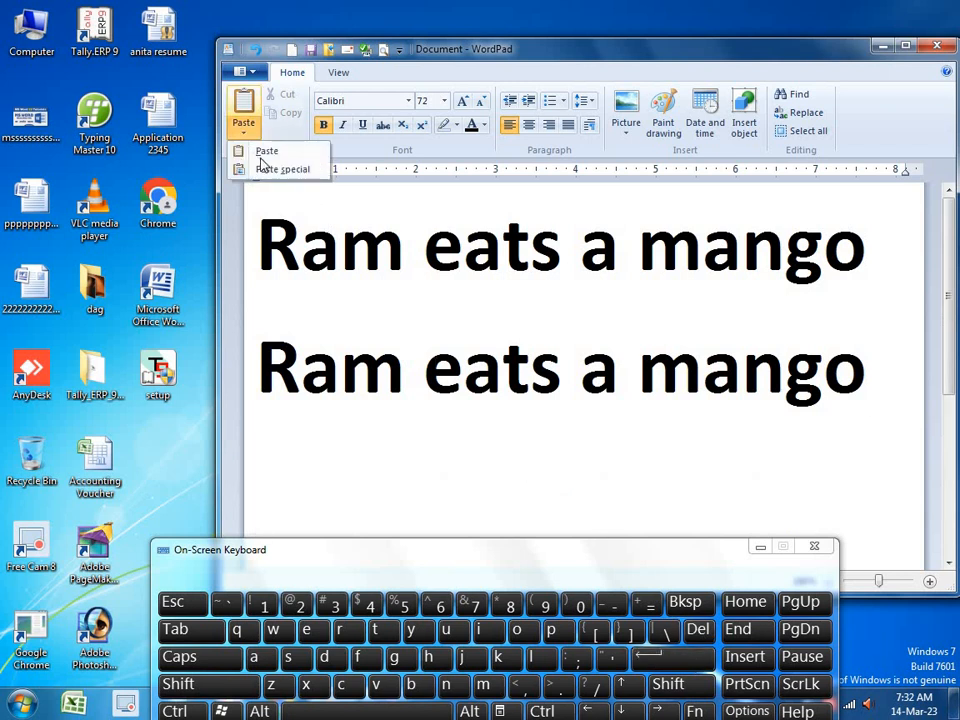
pyautogui.click(270, 170)
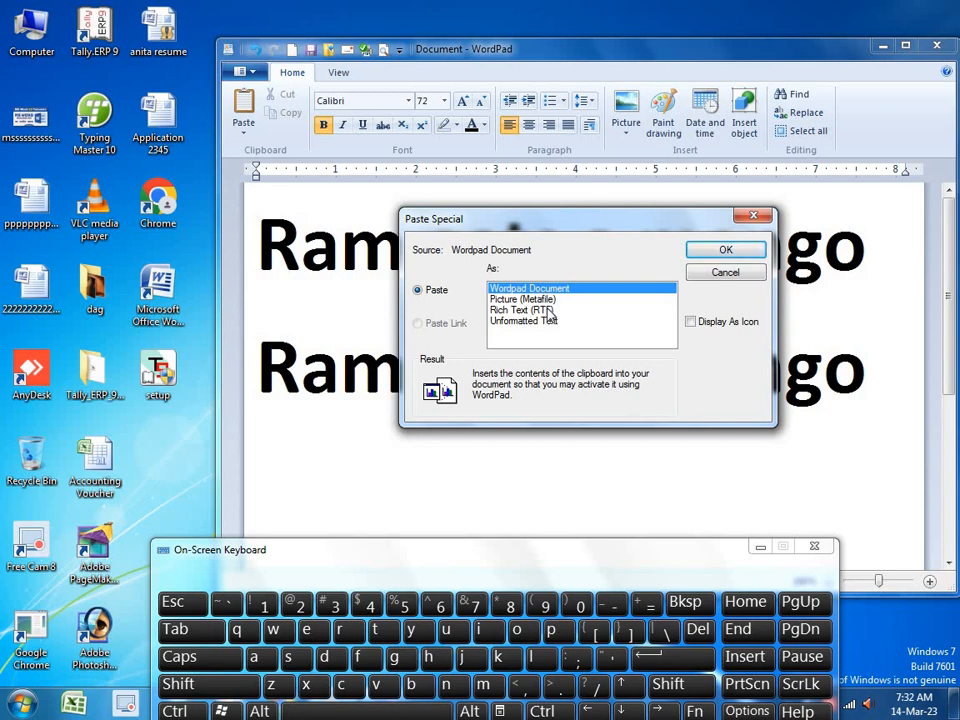
pyautogui.click(549, 311)
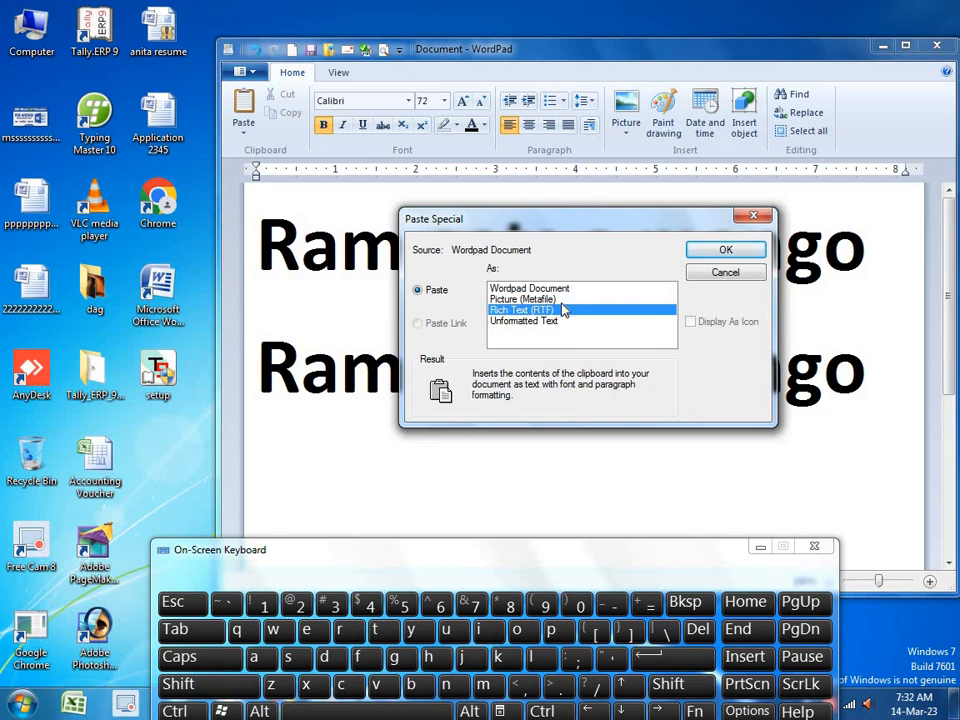
pyautogui.click(727, 252)
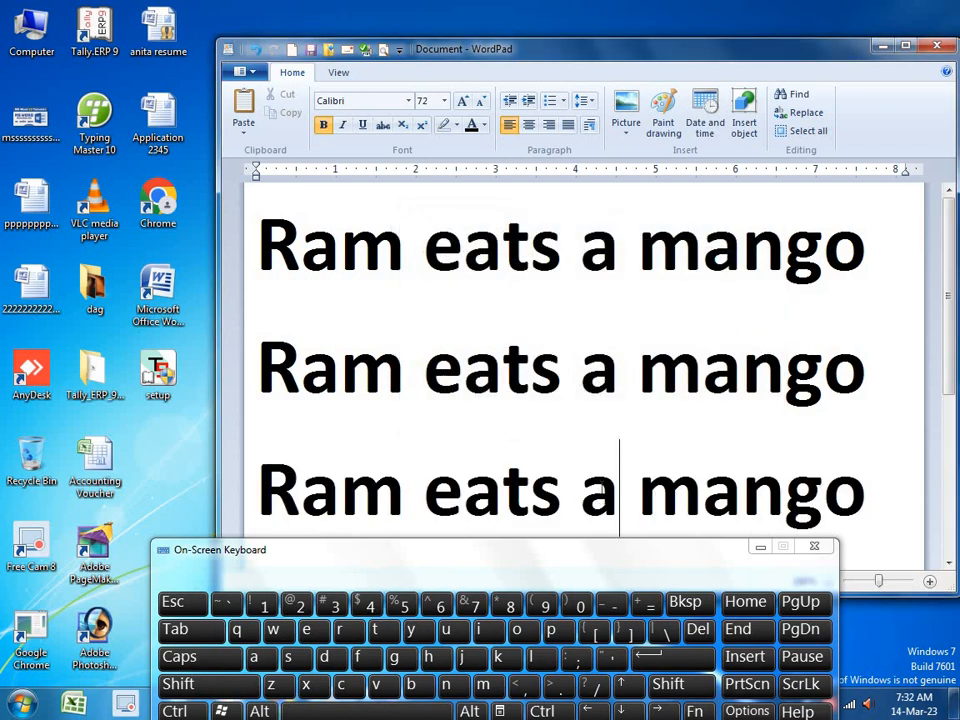
# - View the Save As formats, including Rich Text Format (RTF), and close the dialog without saving
pyautogui.click(240, 72)
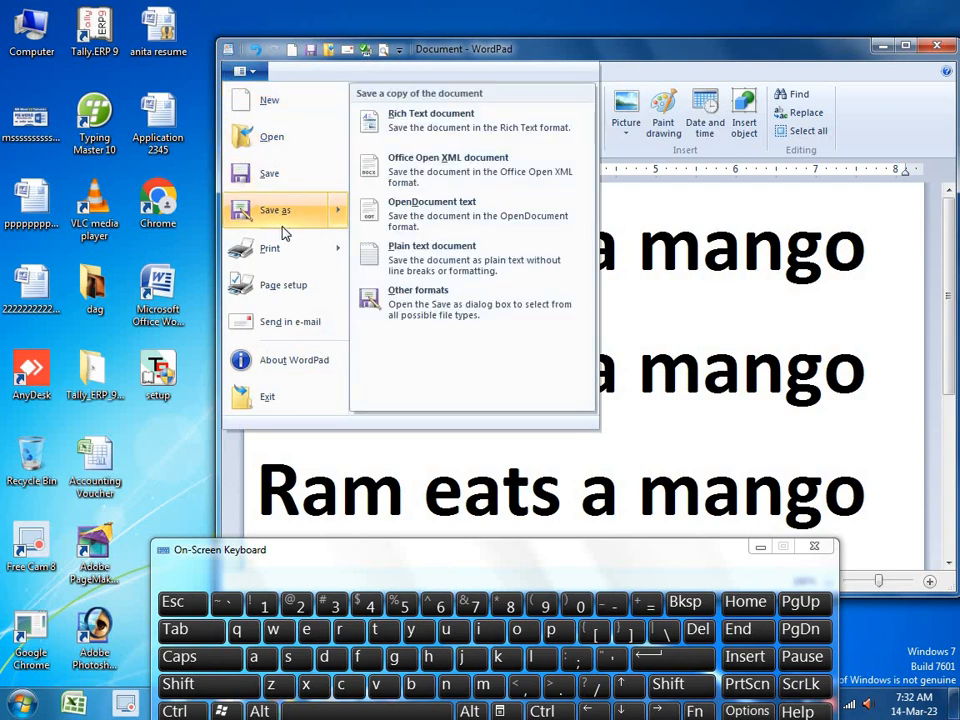
pyautogui.click(275, 212)
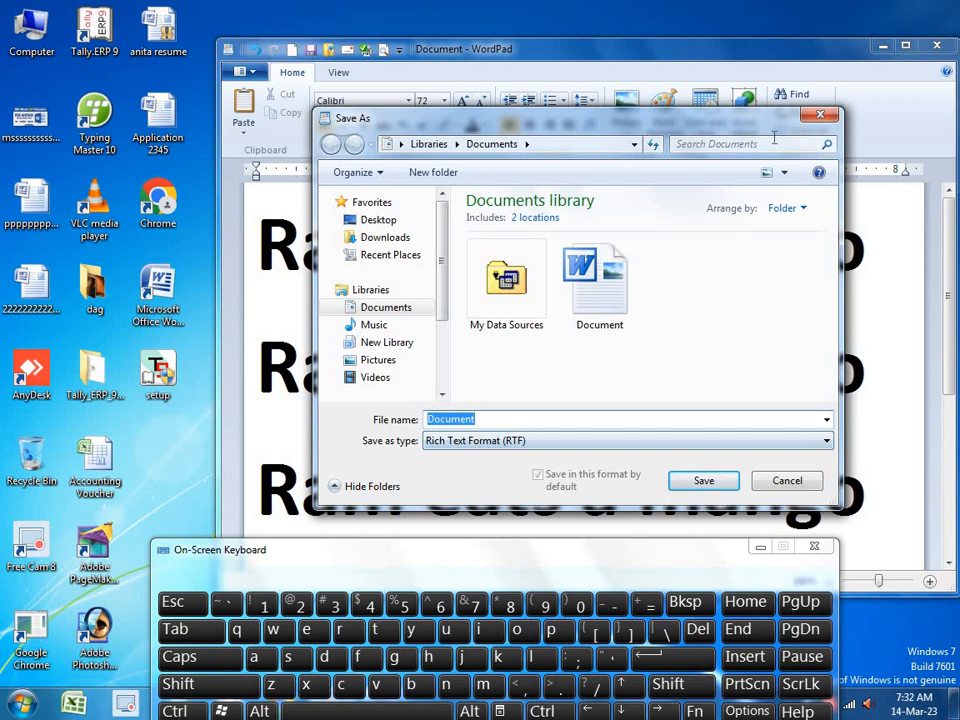
pyautogui.press('Escape')
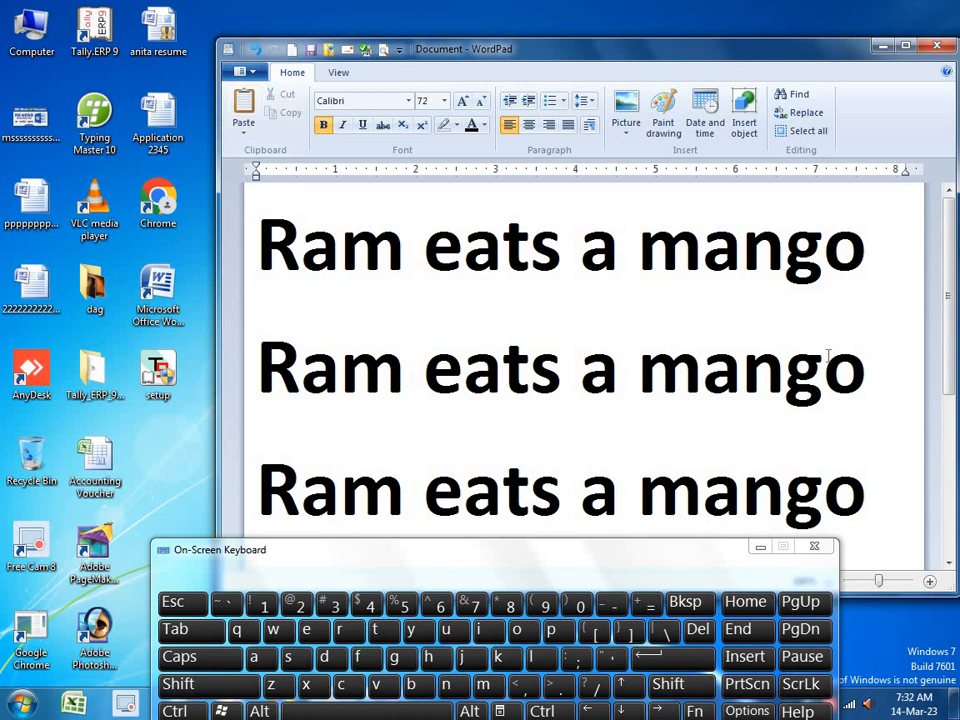
# - Start a new line after the second sentence and paste the clipboard content there as Unformatted Text
pyautogui.click(858, 365)
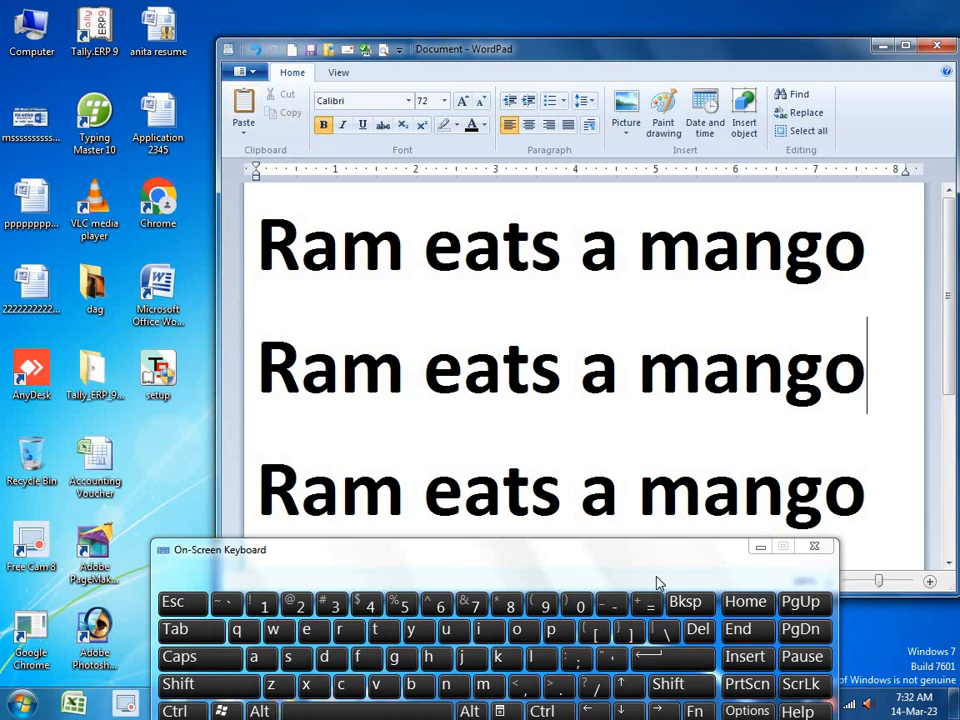
pyautogui.click(680, 657)
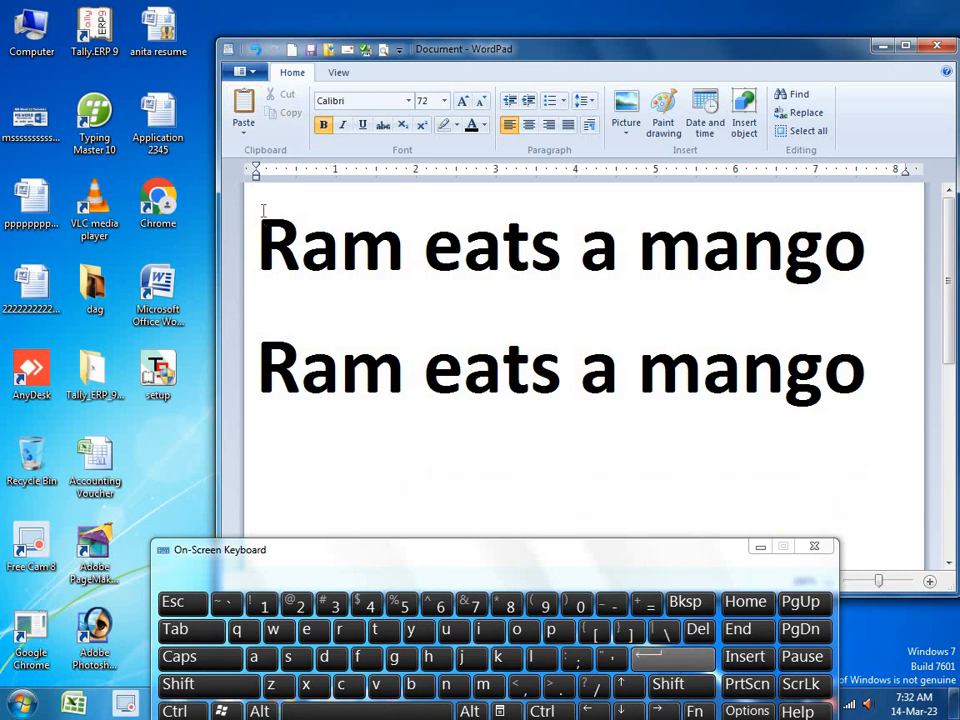
pyautogui.click(243, 137)
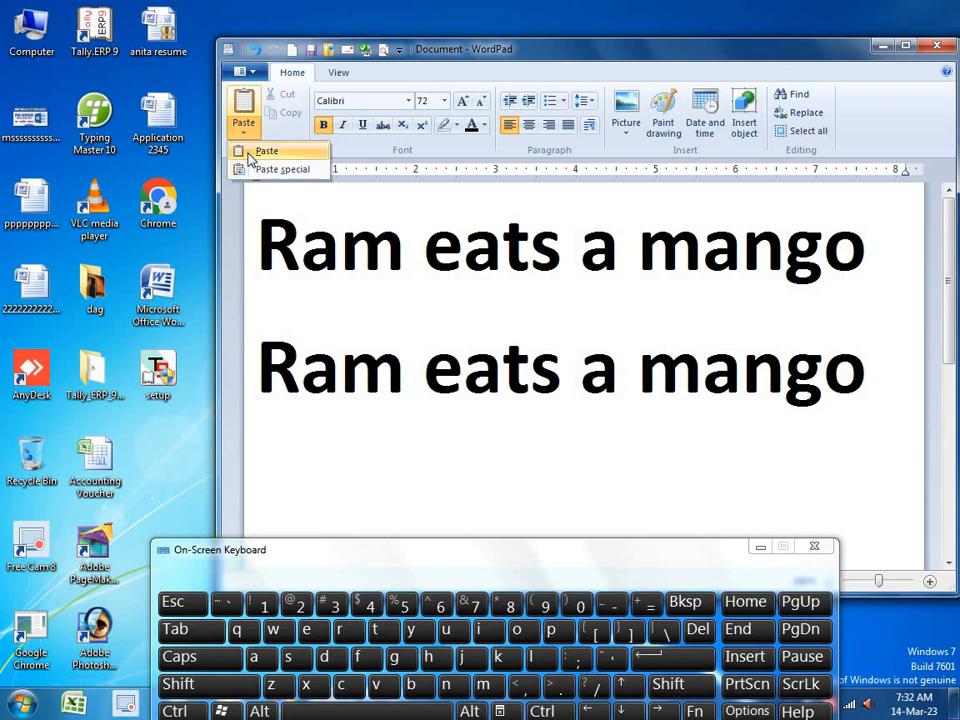
pyautogui.click(272, 169)
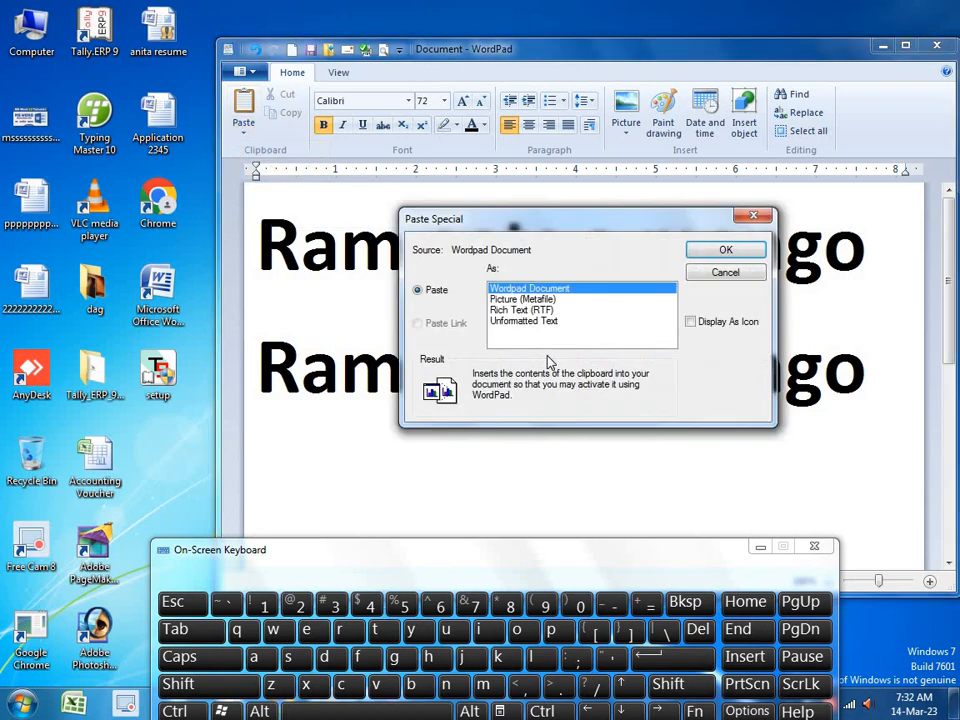
pyautogui.click(512, 321)
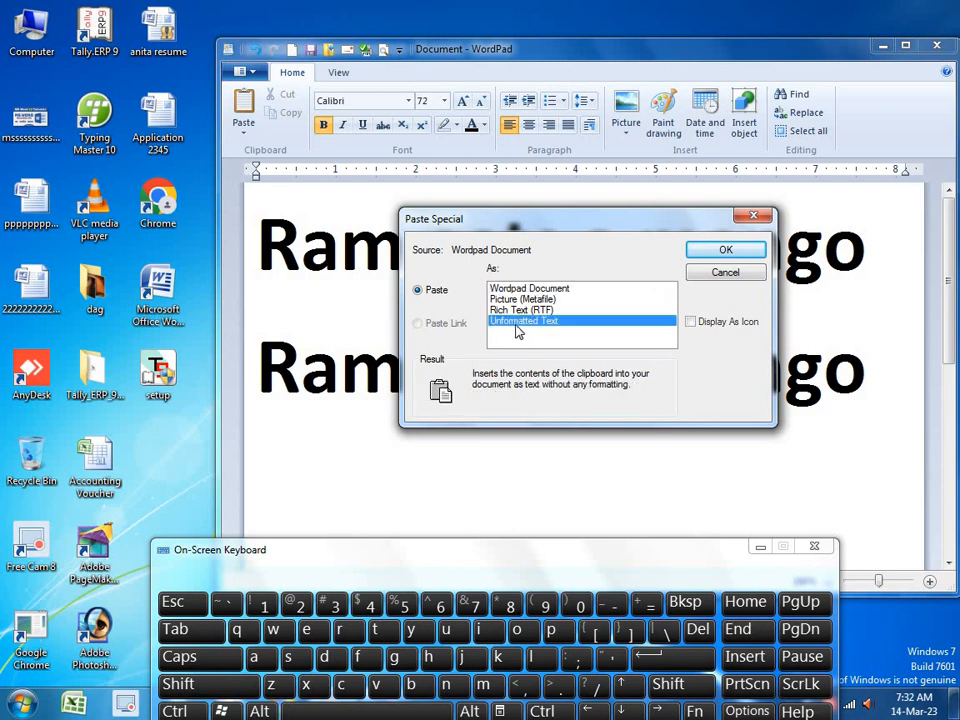
pyautogui.click(726, 256)
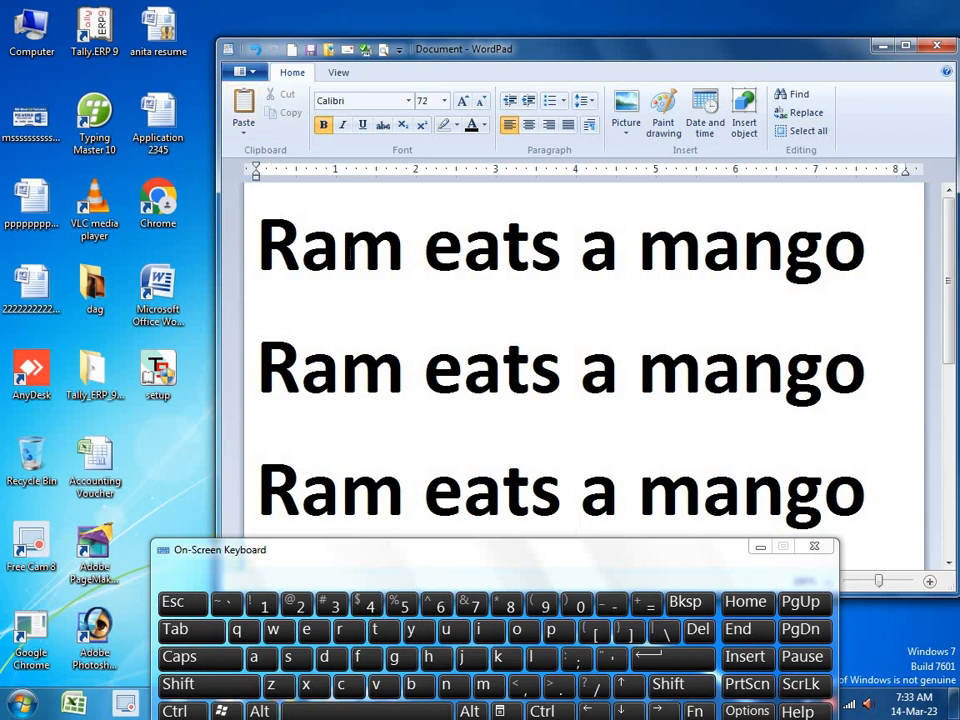
# - Cut the letter "m" from "Ram" in the first sentence and insert it before the word "a"
pyautogui.moveTo(405, 250); pyautogui.dragTo(341, 250)
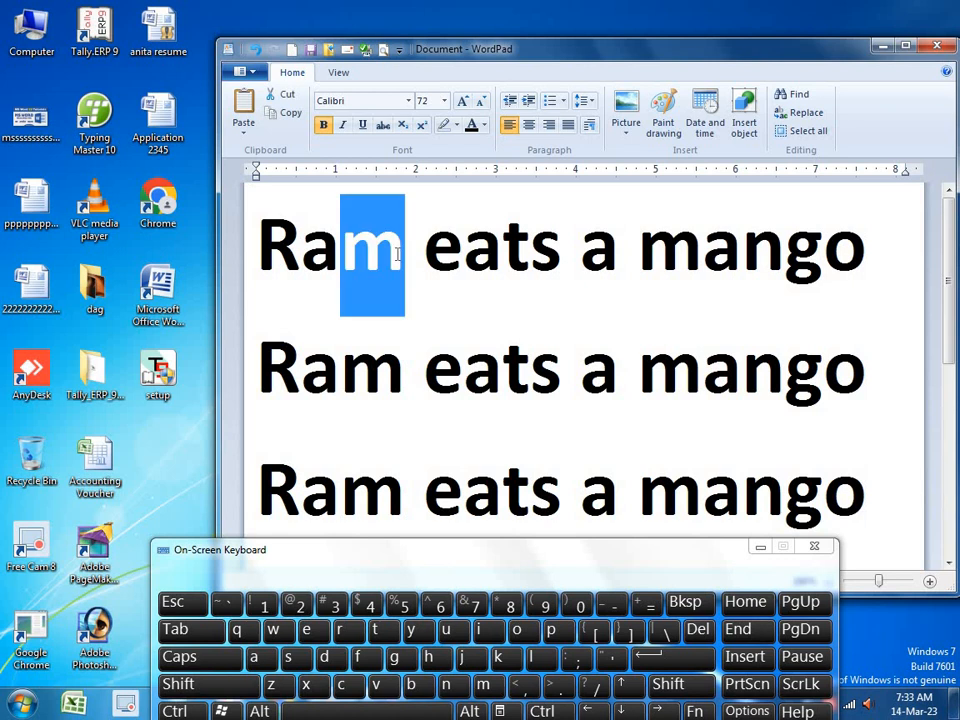
pyautogui.click(286, 97)
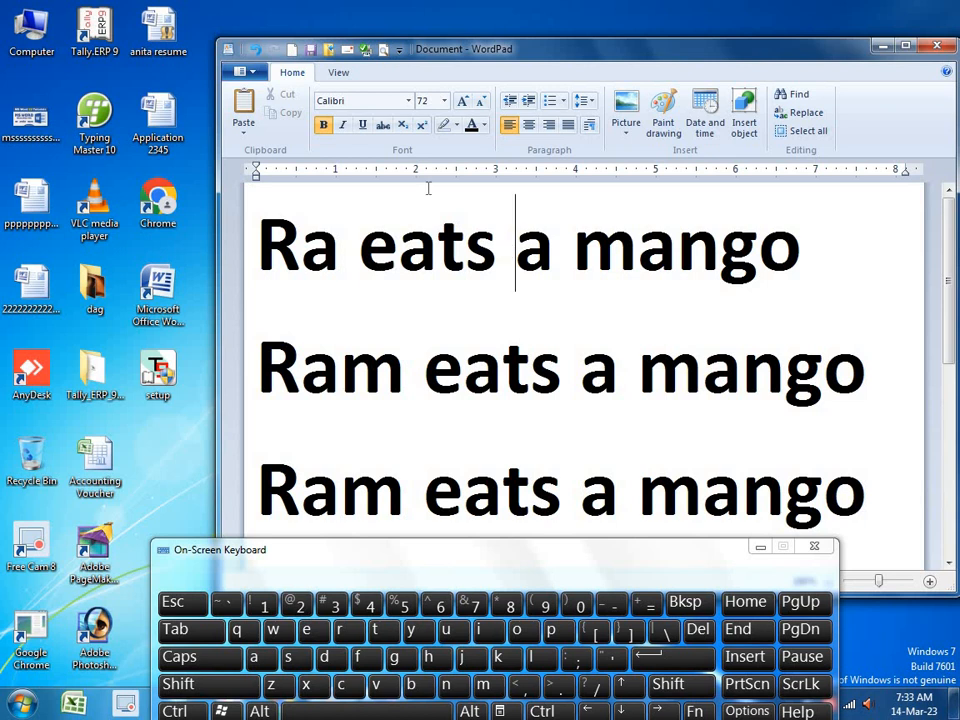
pyautogui.write('m')
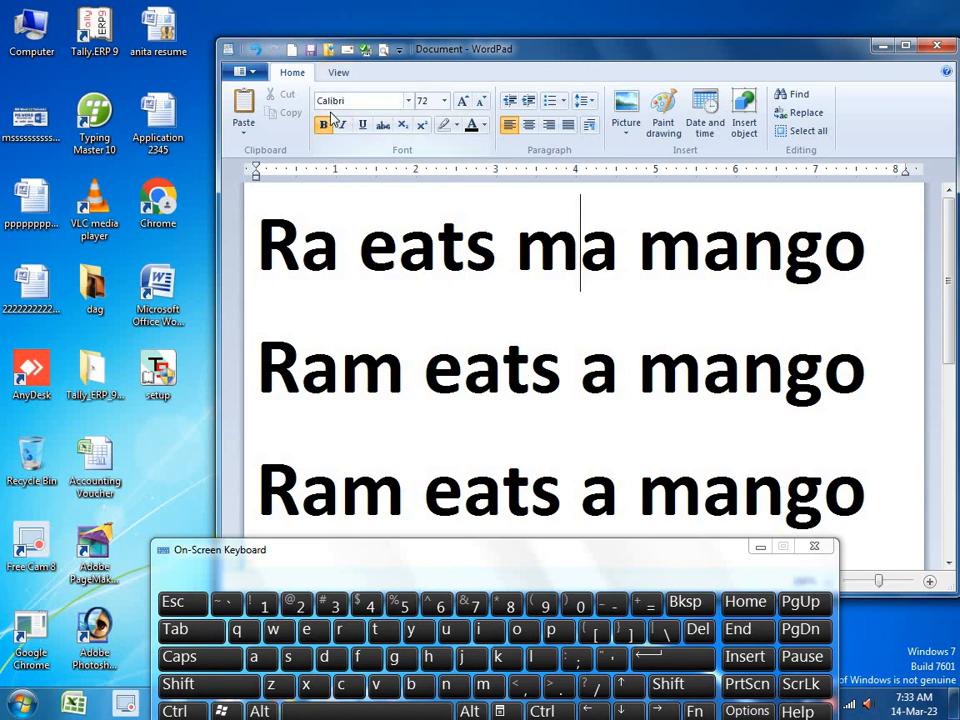
# - Browse the list of available fonts and close it without choosing one
pyautogui.click(409, 101)
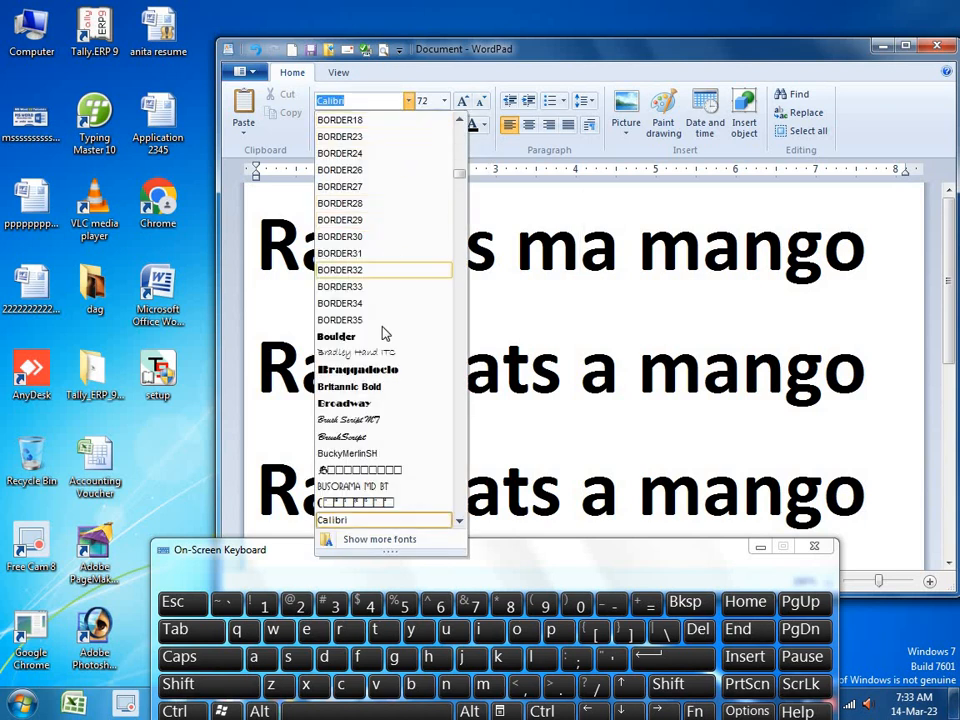
pyautogui.scroll(-7, 384, 290)
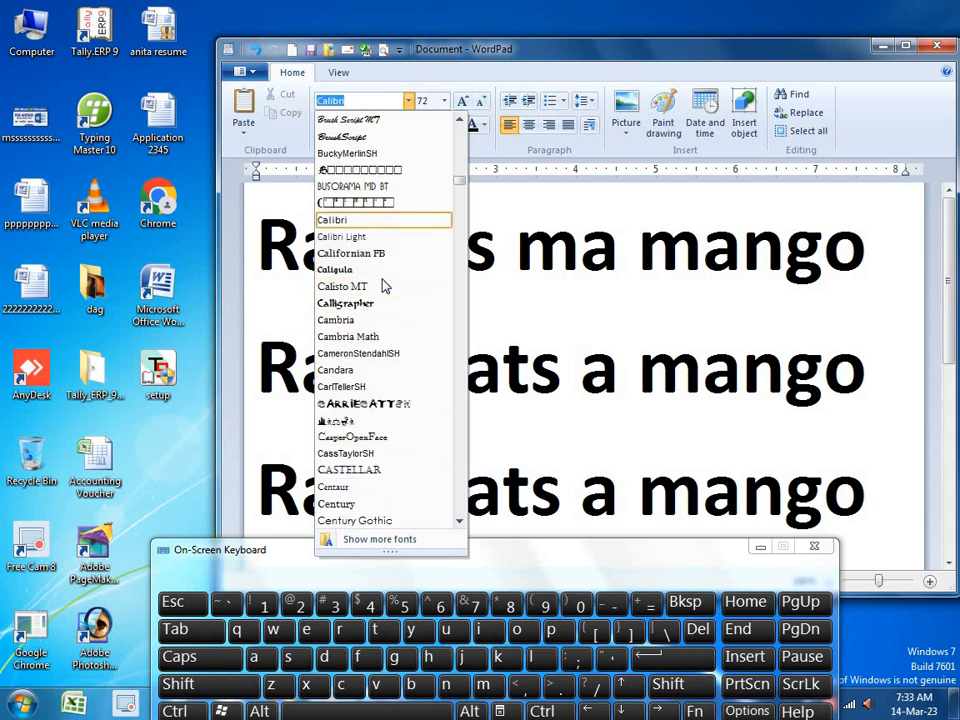
pyautogui.scroll(-15, 384, 287)
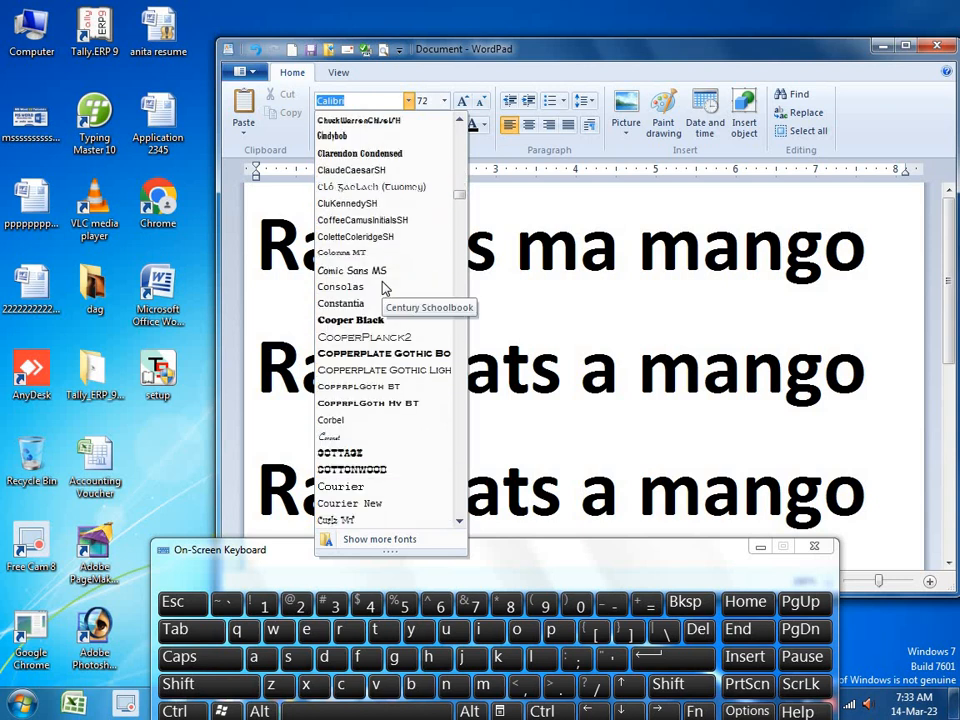
pyautogui.scroll(-3, 384, 289)
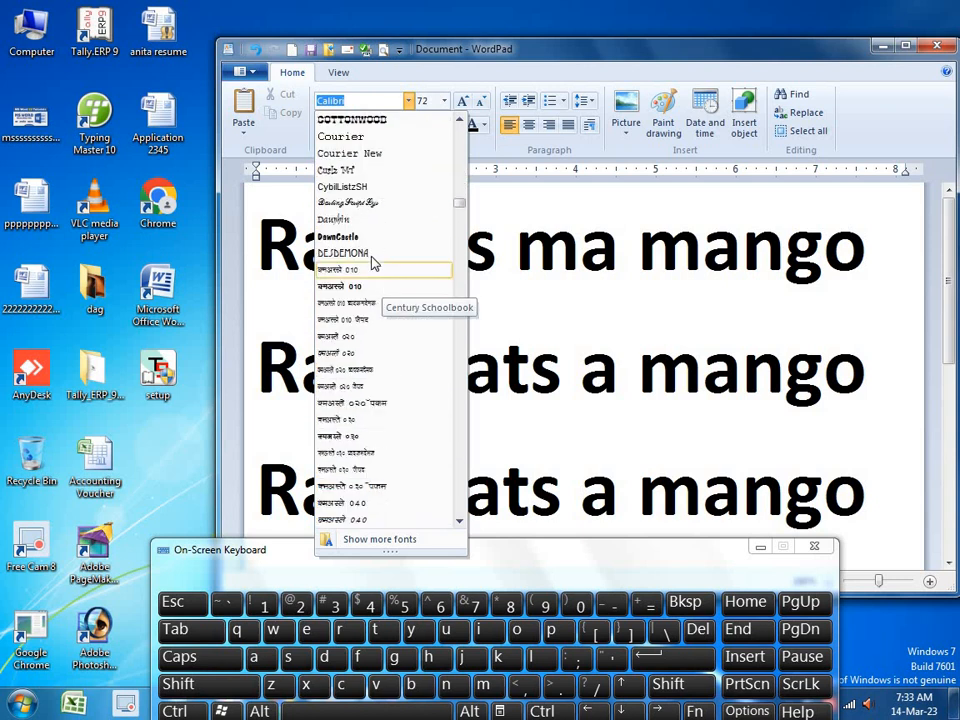
pyautogui.click(504, 223)
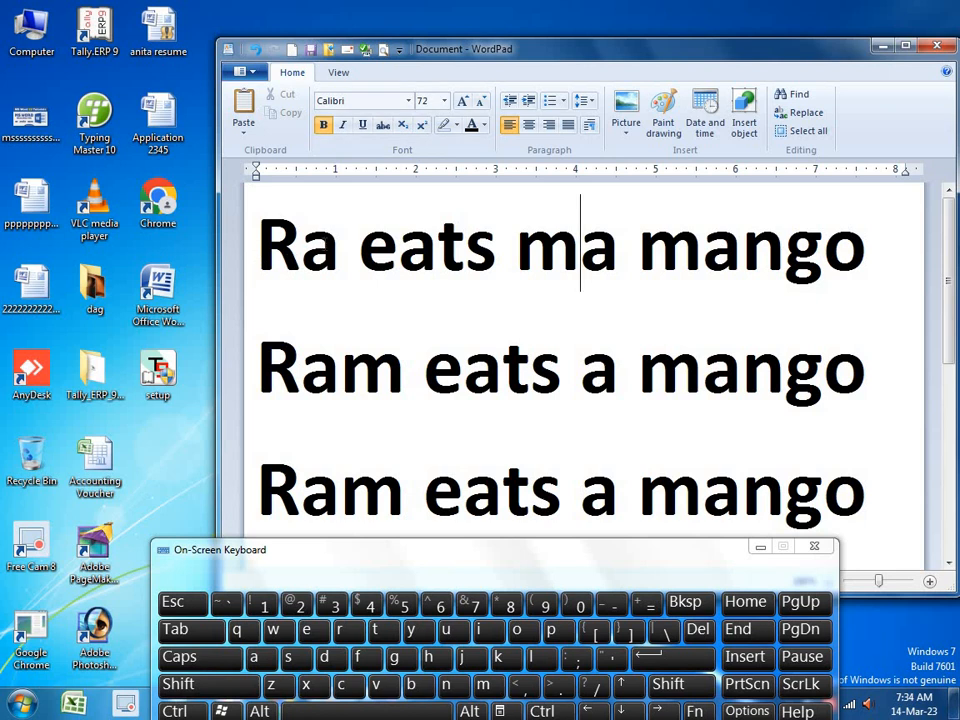
# - Undo the insertion and the cut of the letter "m" in the first sentence, moving the on-screen keyboard up to reach its lowest row
pyautogui.click(355, 245)
pyautogui.moveTo(583, 564); pyautogui.dragTo(601, 541)
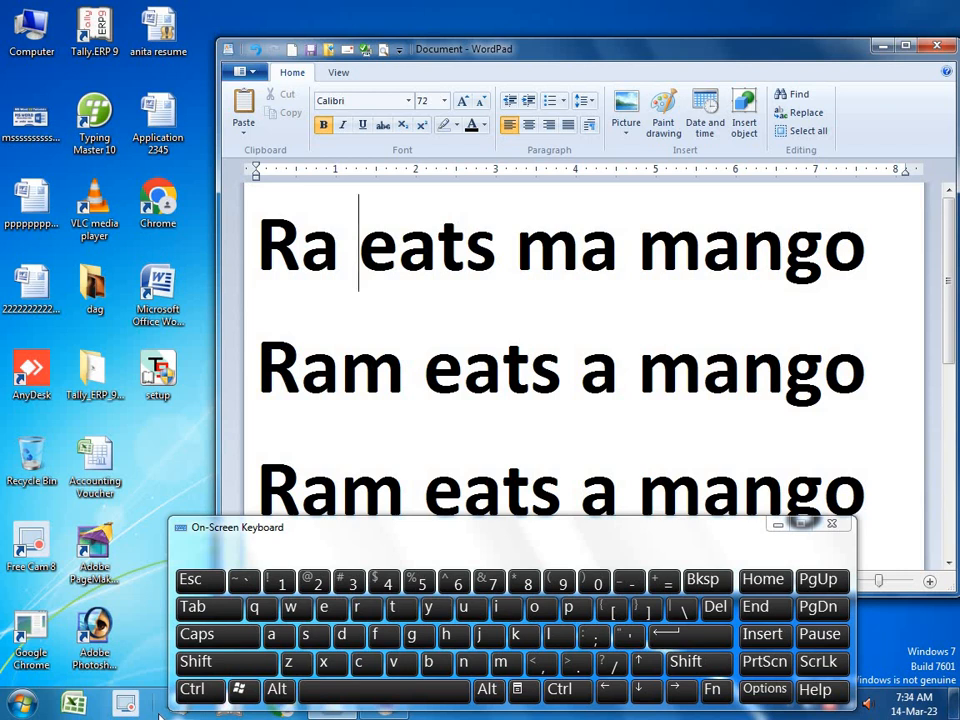
pyautogui.click(215, 690)
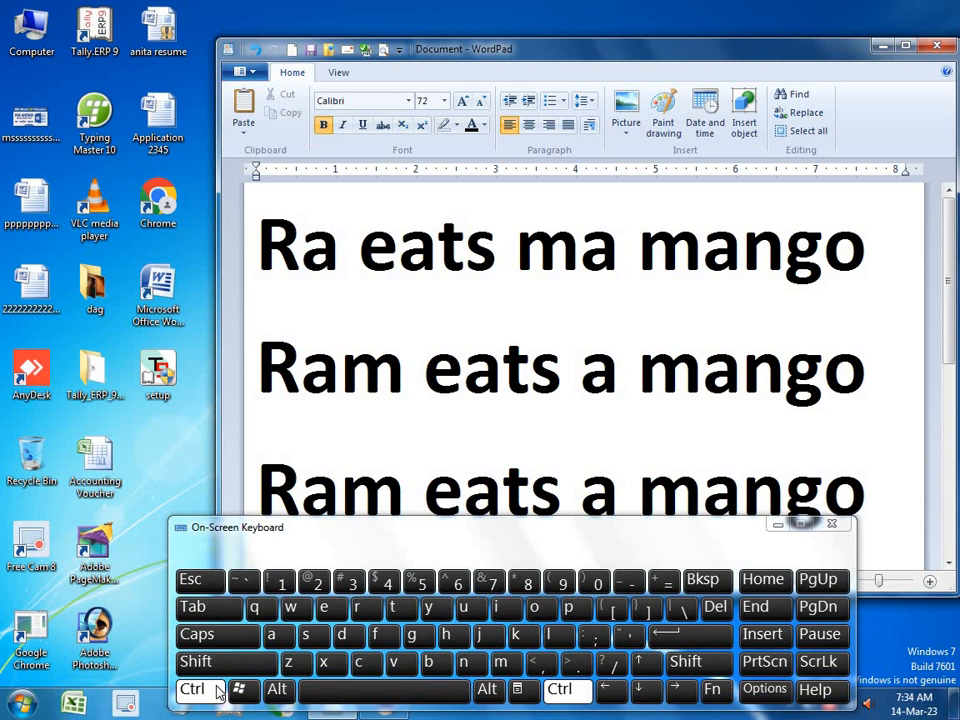
pyautogui.click(287, 666)
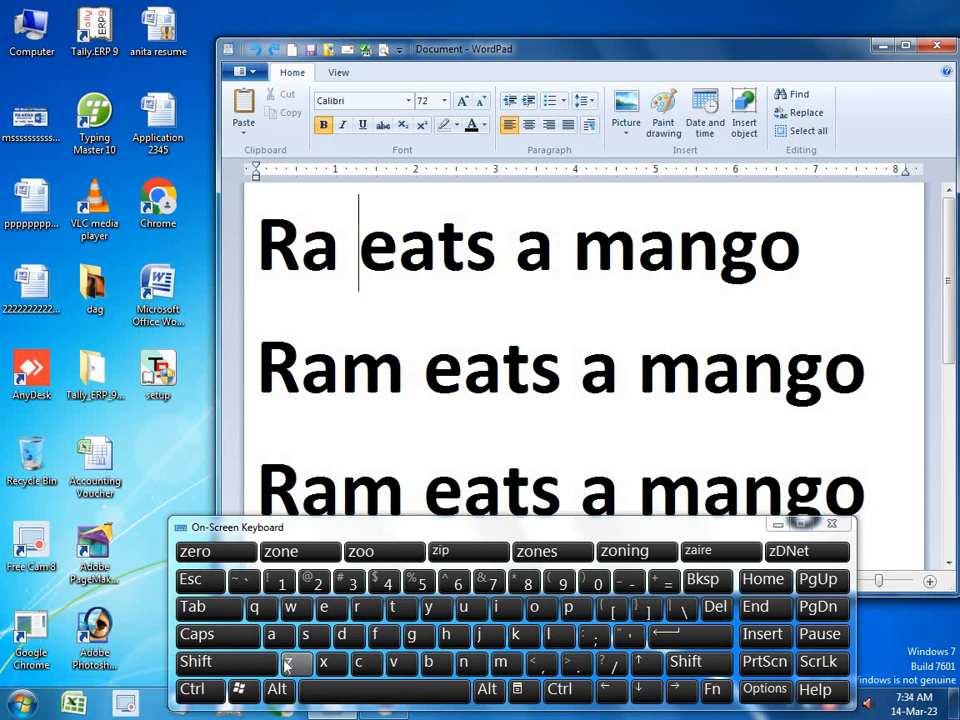
pyautogui.click(204, 699)
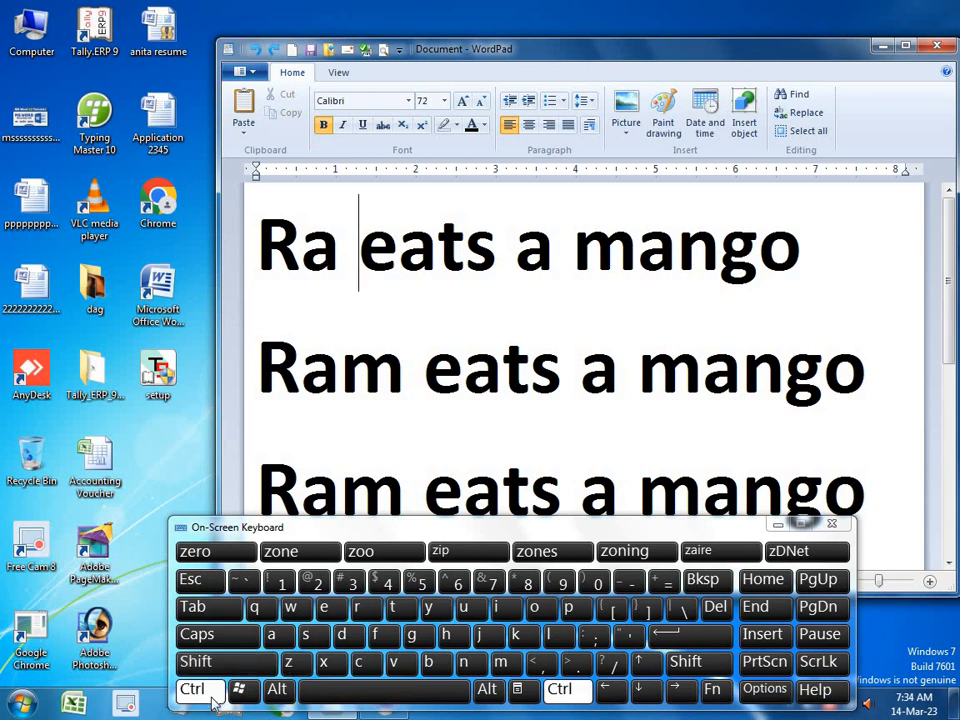
pyautogui.click(295, 668)
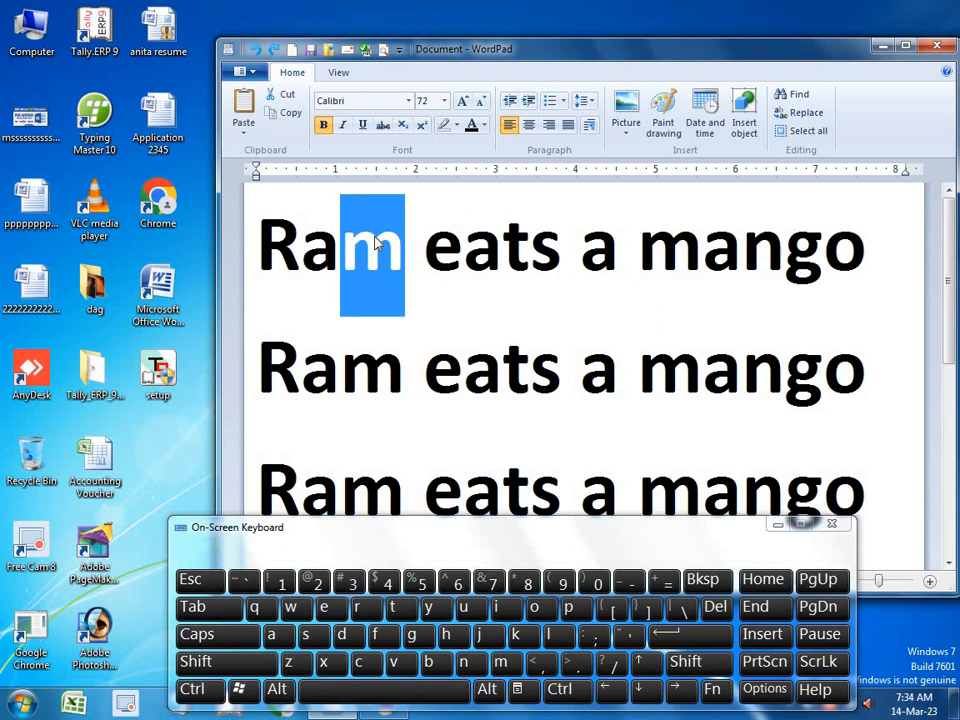
# - Change the font of the word "Ram" in the first sentence to Desdemona
pyautogui.click(429, 268)
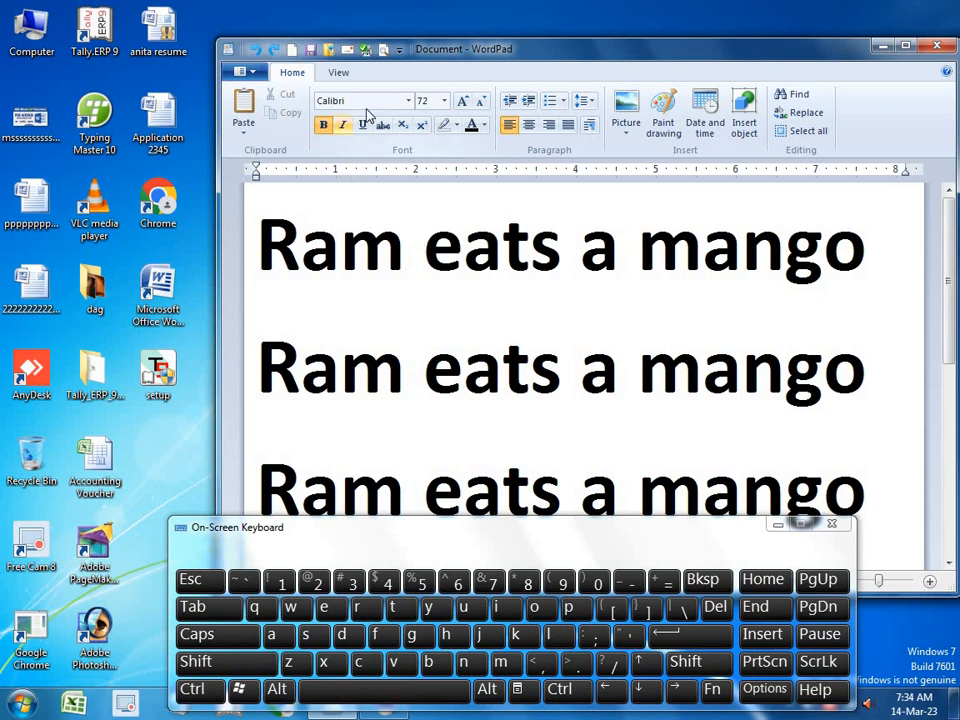
pyautogui.click(266, 254)
pyautogui.moveTo(268, 251); pyautogui.dragTo(393, 262)
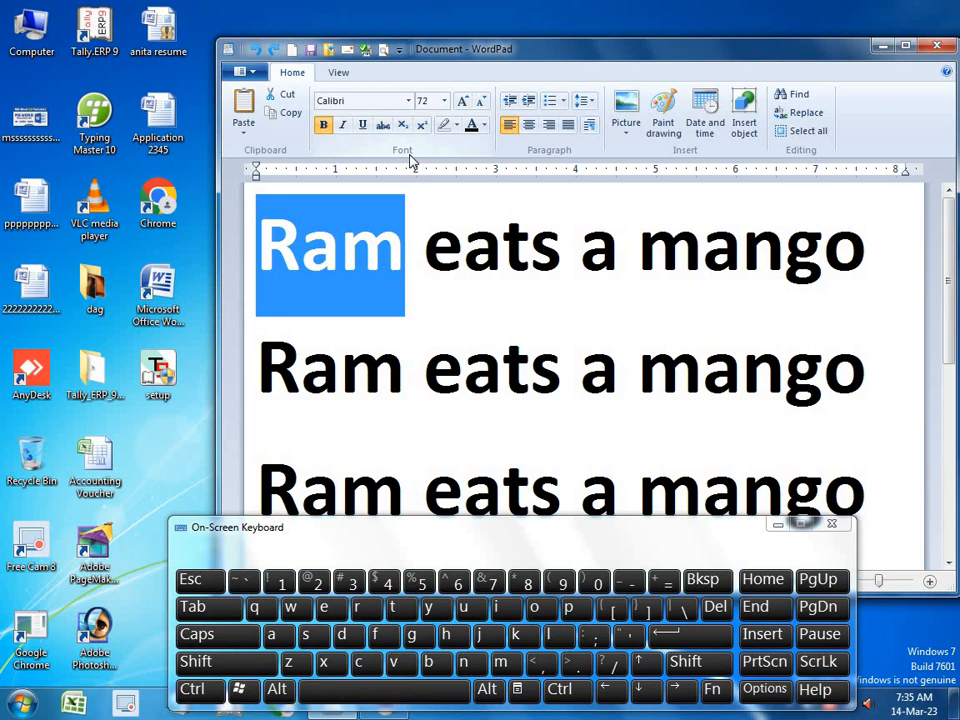
pyautogui.click(409, 102)
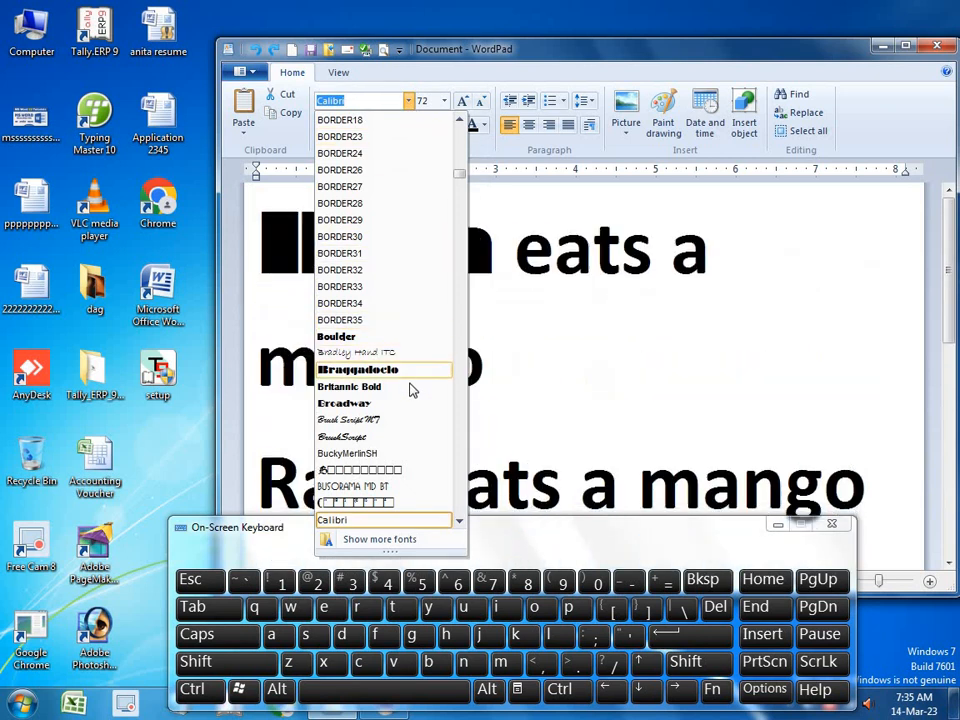
pyautogui.scroll(-4, 411, 392)
pyautogui.scroll(-10, 411, 395)
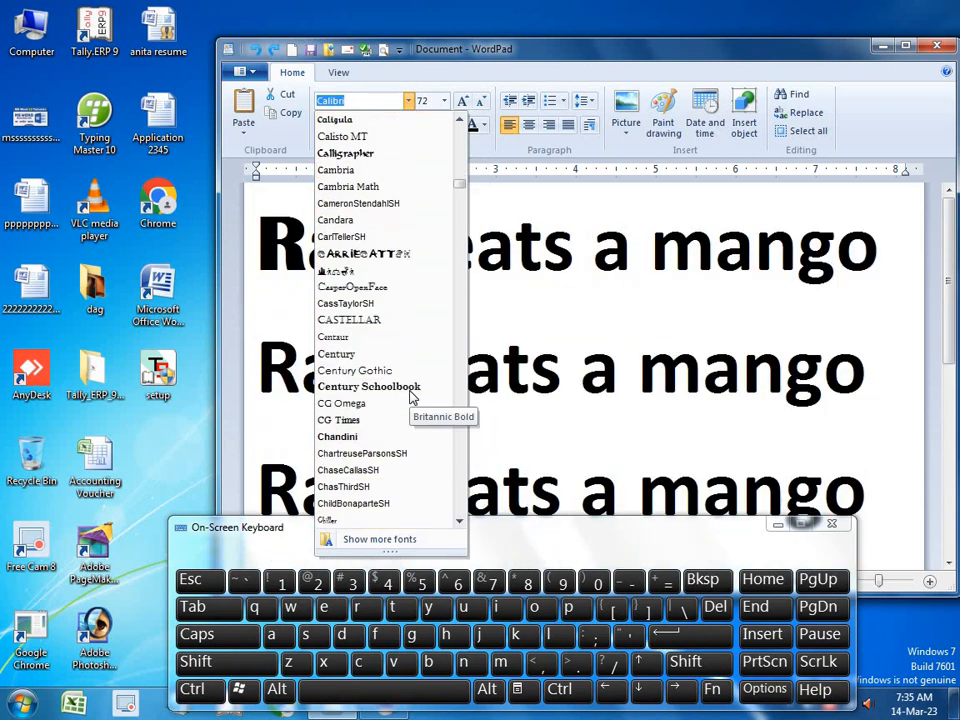
pyautogui.scroll(-7, 411, 396)
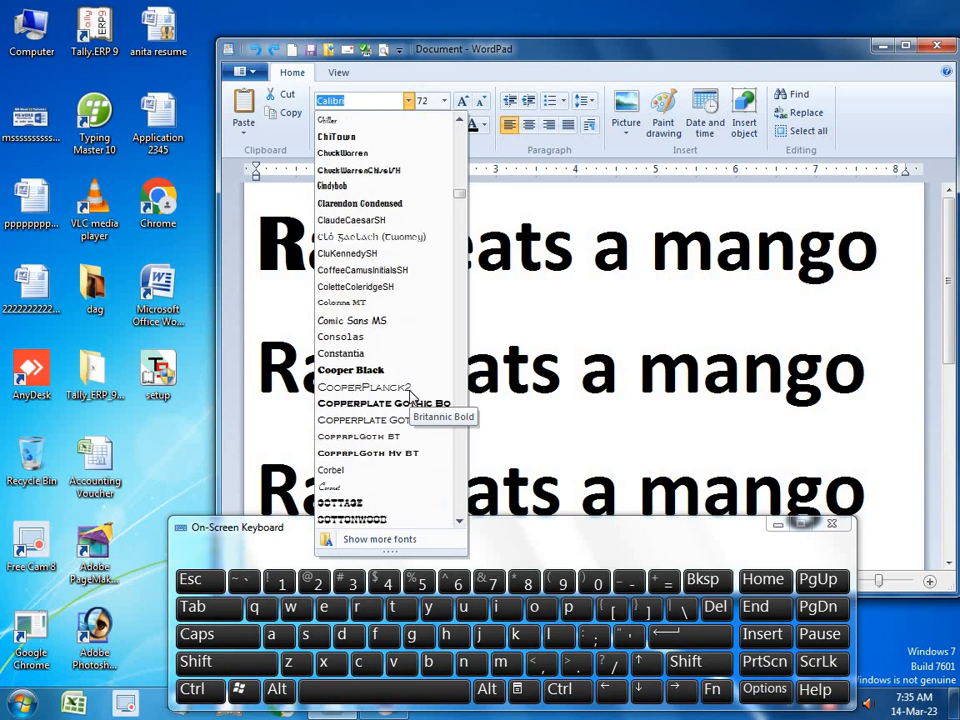
pyautogui.scroll(-2, 411, 396)
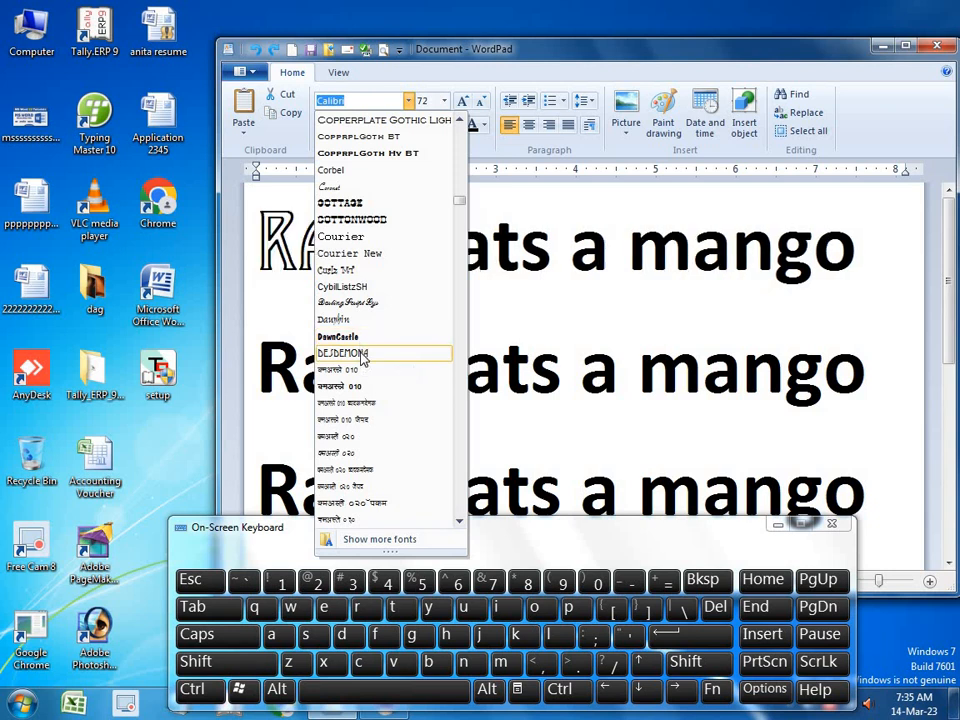
pyautogui.click(362, 353)
pyautogui.click(395, 268)
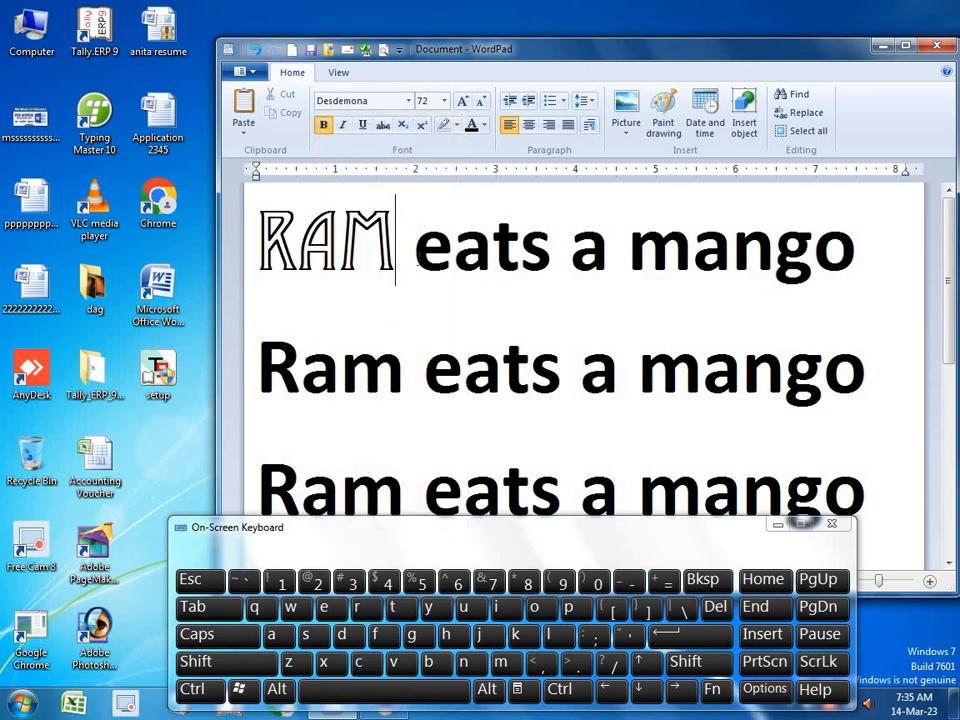
# - Change the font of the word "eats" in the first sentence to Bradley Hand ITC
pyautogui.moveTo(413, 245); pyautogui.dragTo(540, 262)
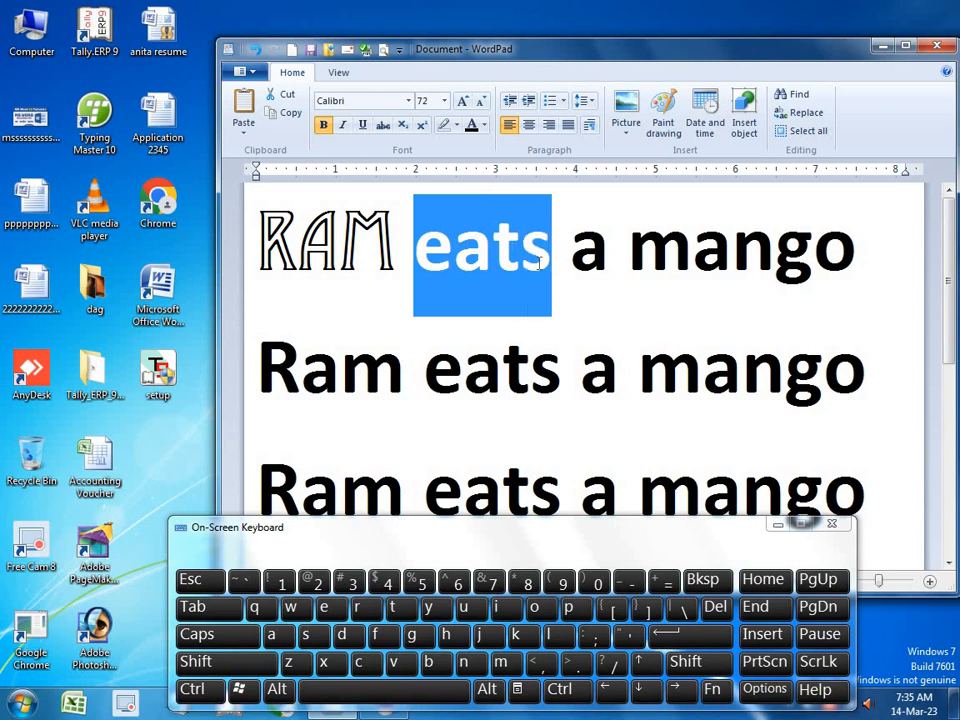
pyautogui.click(410, 102)
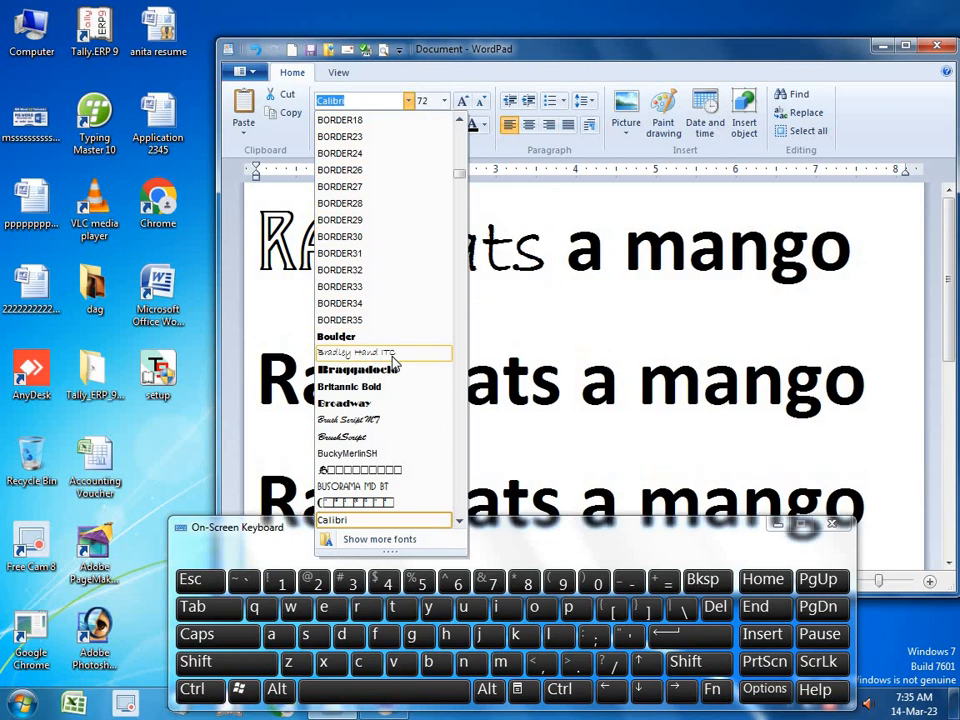
pyautogui.click(395, 352)
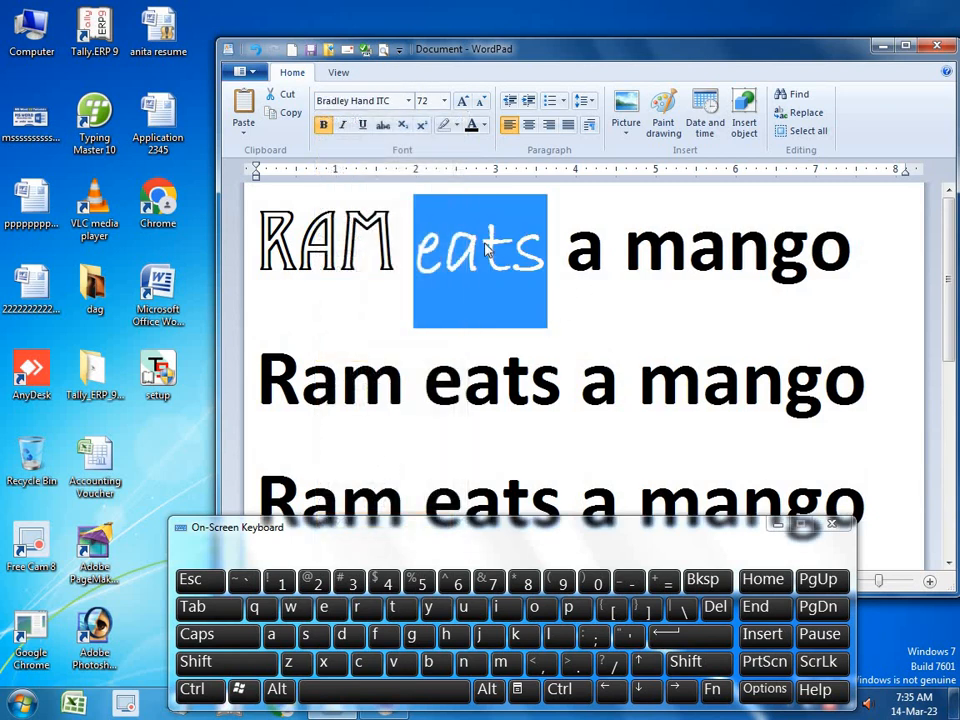
# - Change the font of the word "a" in the first sentence to Boulder
pyautogui.click(600, 228)
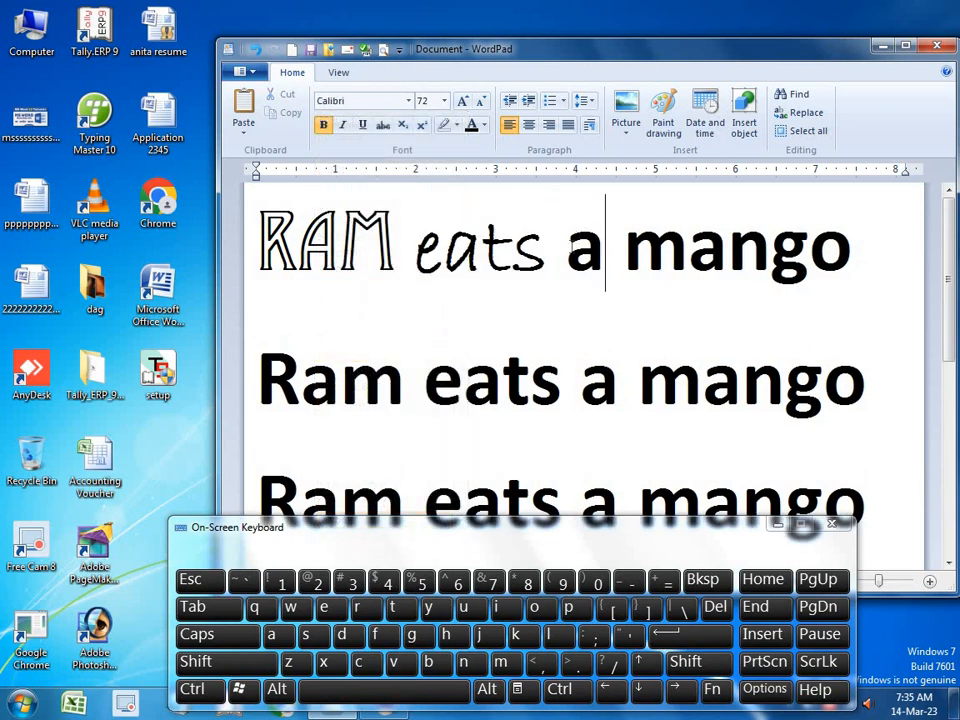
pyautogui.moveTo(566, 250); pyautogui.dragTo(597, 256)
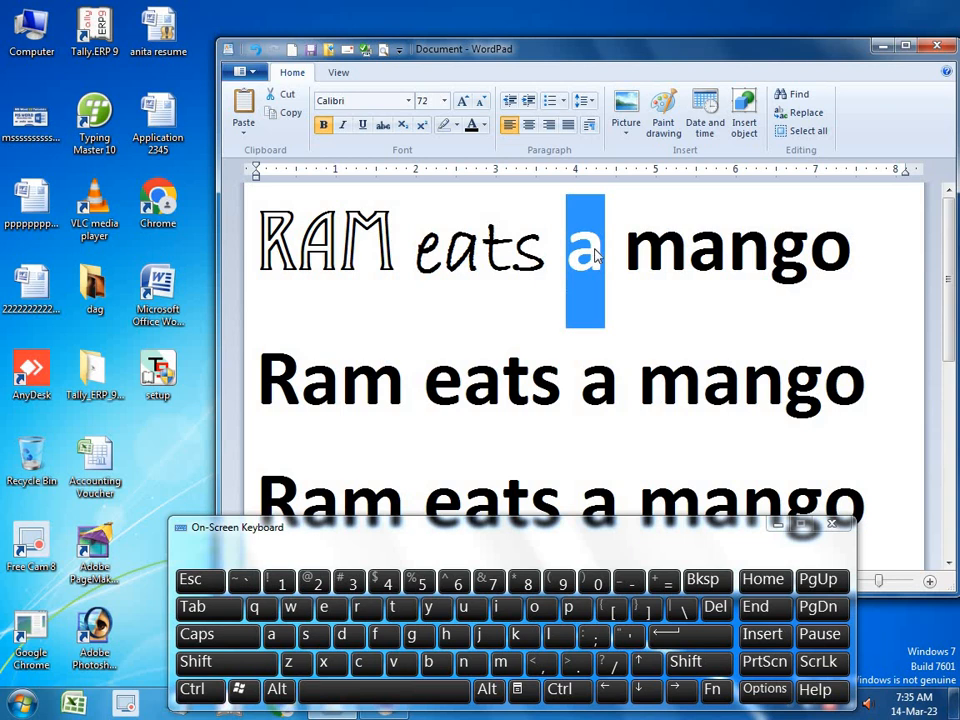
pyautogui.click(408, 100)
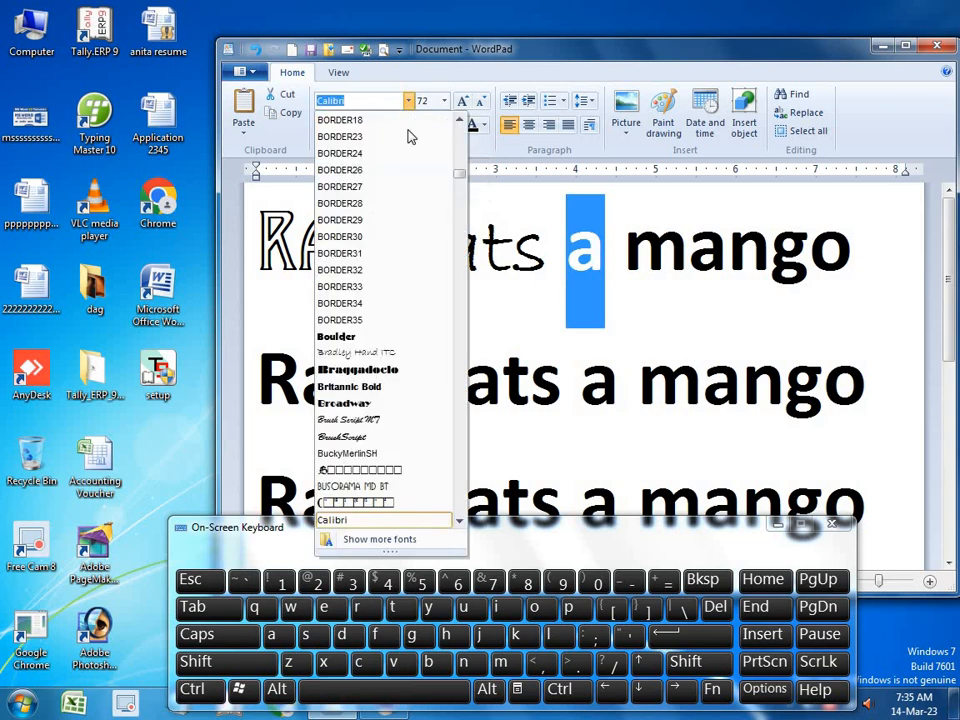
pyautogui.click(370, 337)
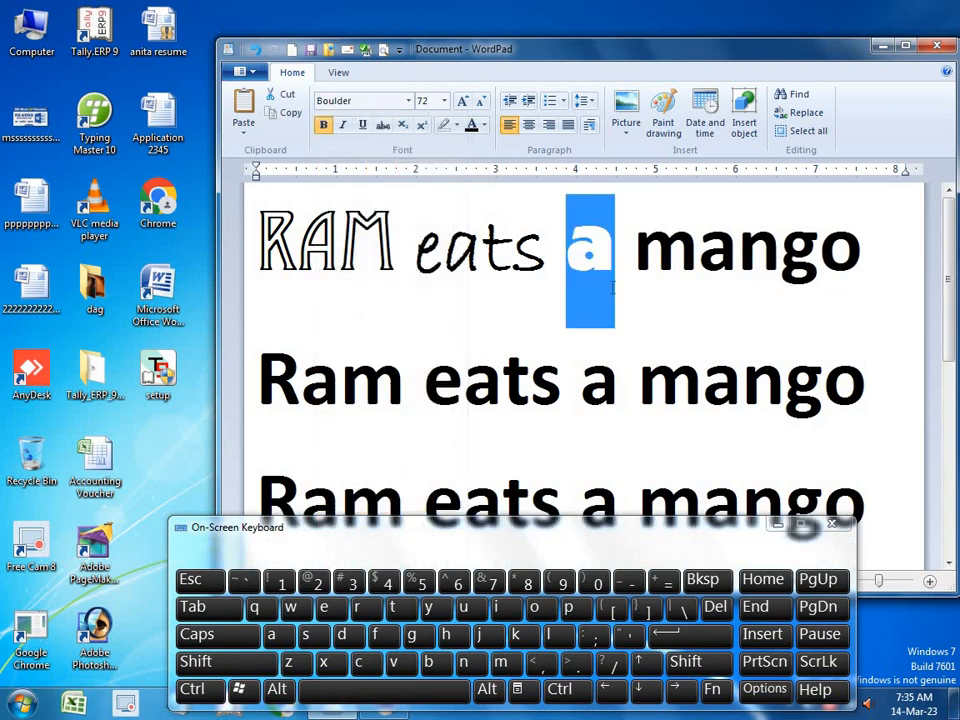
# - Change the font of the word "mango" in the first sentence to Darling Script Lys
pyautogui.click(633, 250)
pyautogui.moveTo(633, 250); pyautogui.dragTo(863, 257)
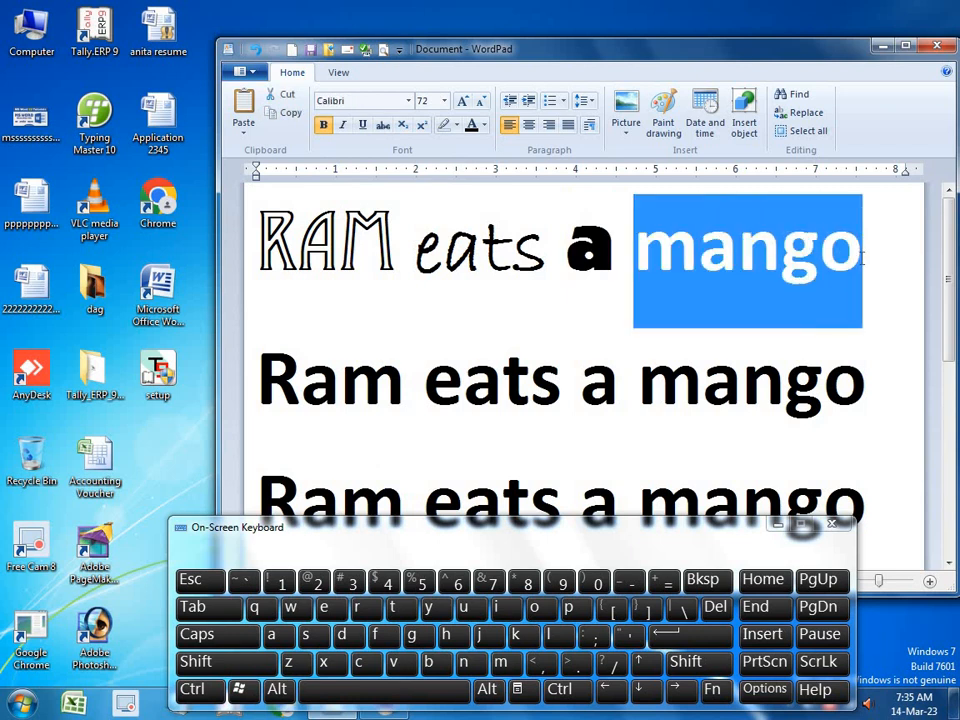
pyautogui.click(408, 100)
pyautogui.scroll(-16, 381, 422)
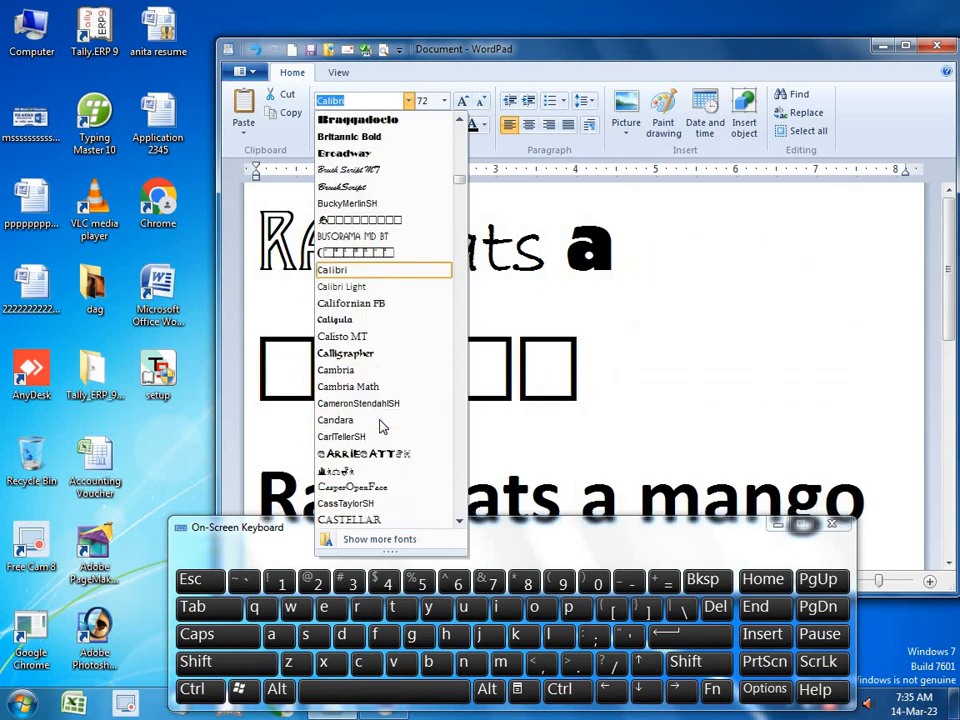
pyautogui.scroll(-4, 381, 425)
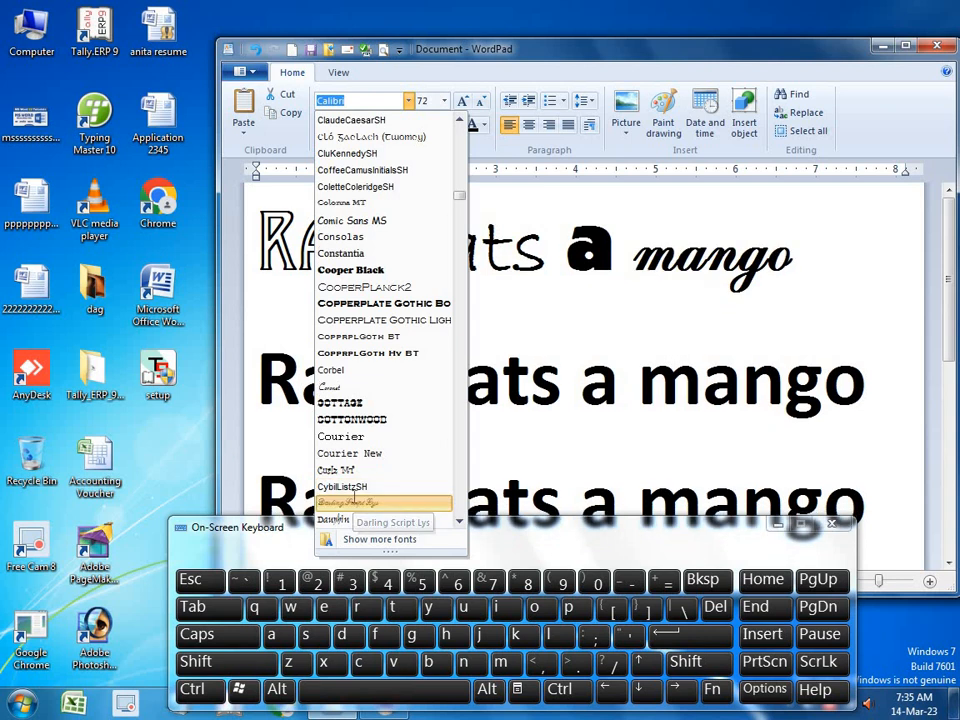
pyautogui.click(350, 502)
pyautogui.click(567, 257)
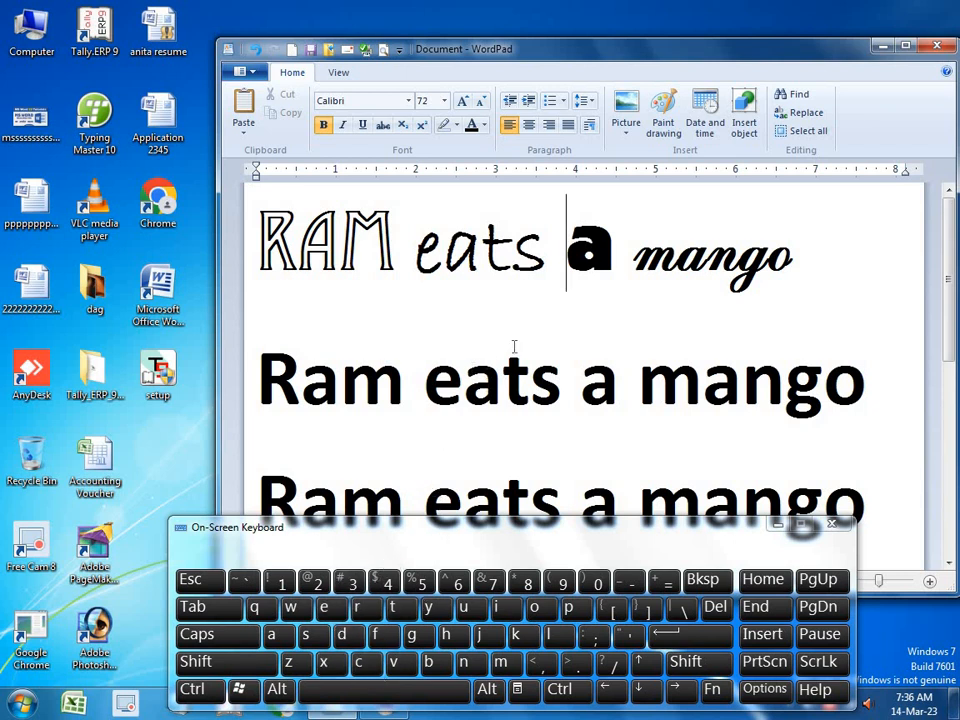
pyautogui.click(424, 382)
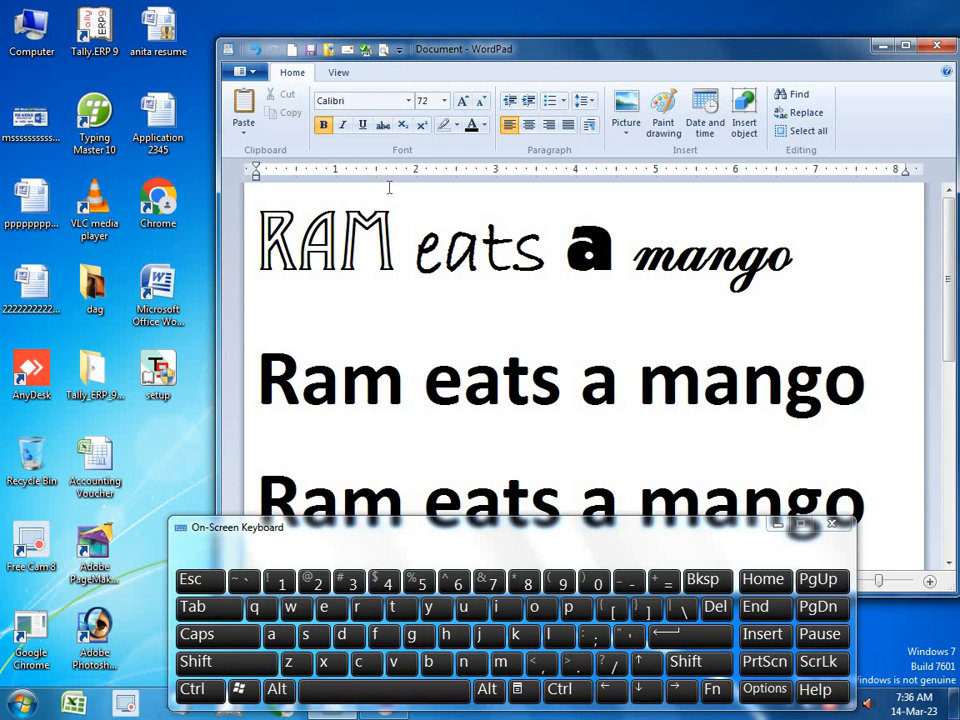
pyautogui.click(408, 102)
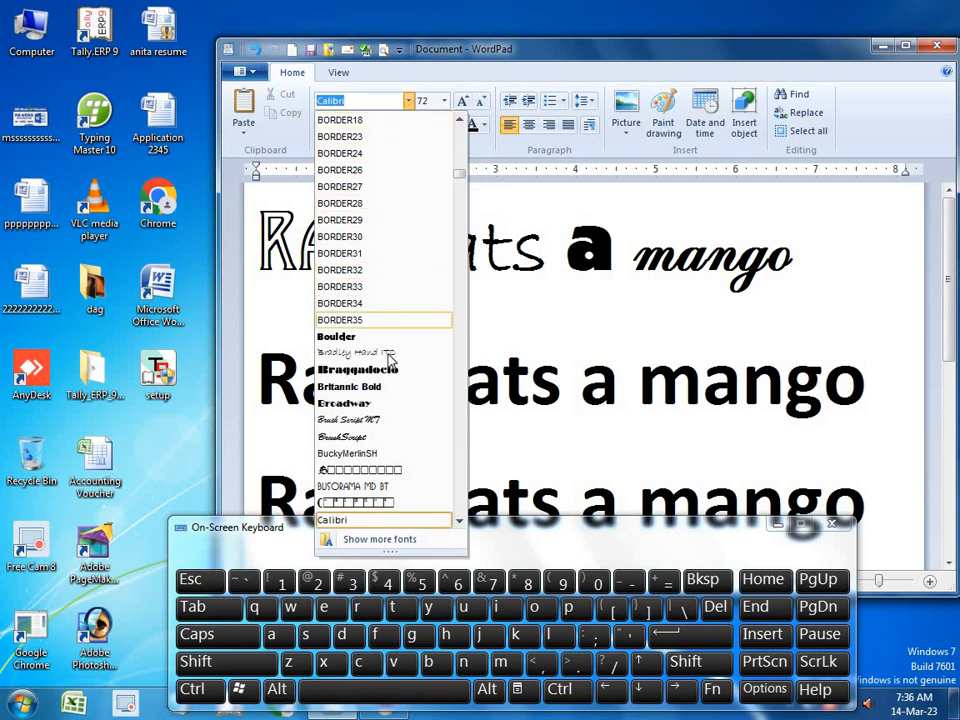
pyautogui.scroll(-6, 388, 453)
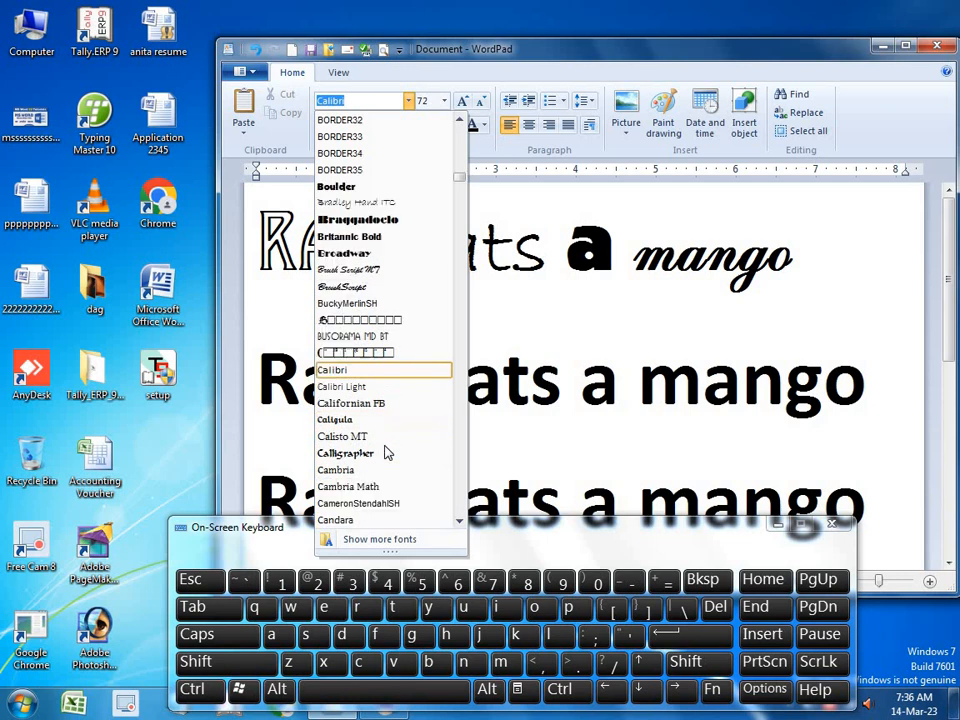
pyautogui.scroll(-7, 388, 453)
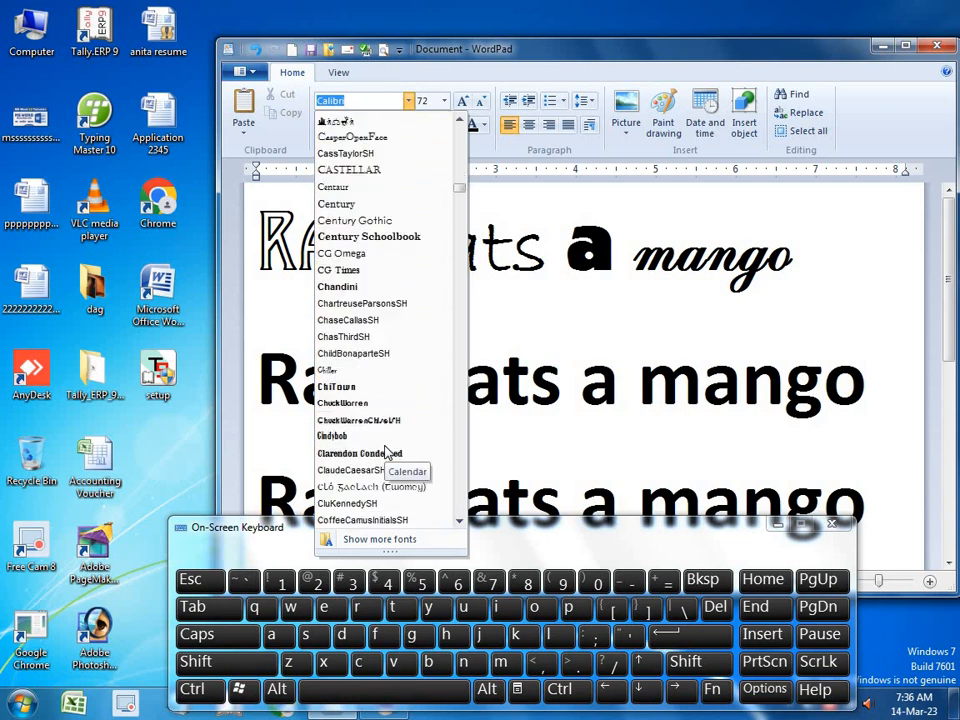
pyautogui.click(533, 275)
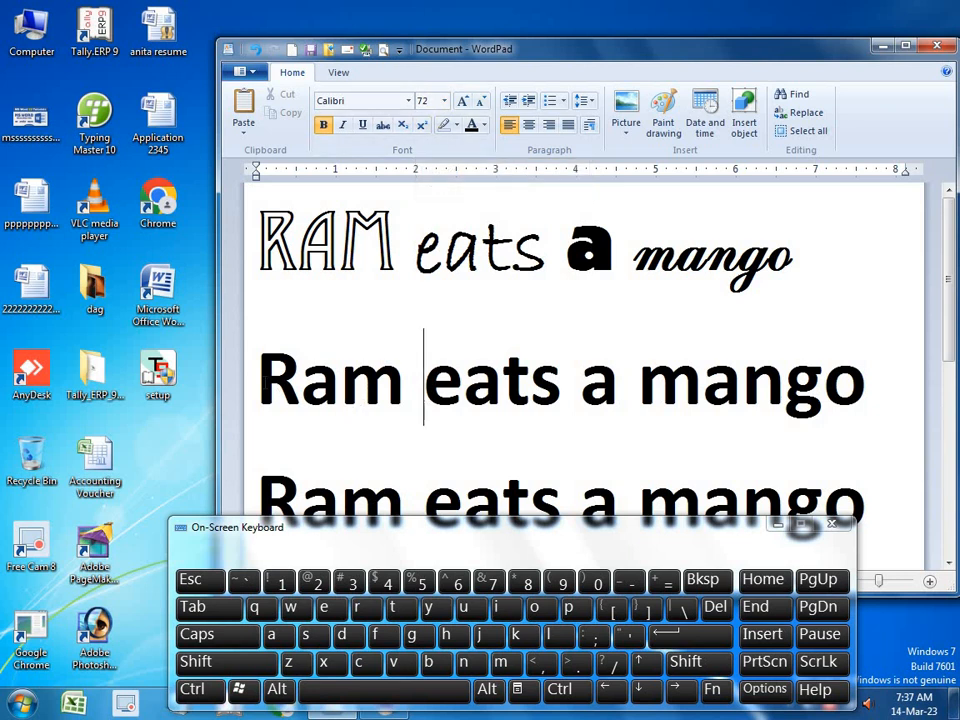
pyautogui.moveTo(258, 385); pyautogui.dragTo(404, 385)
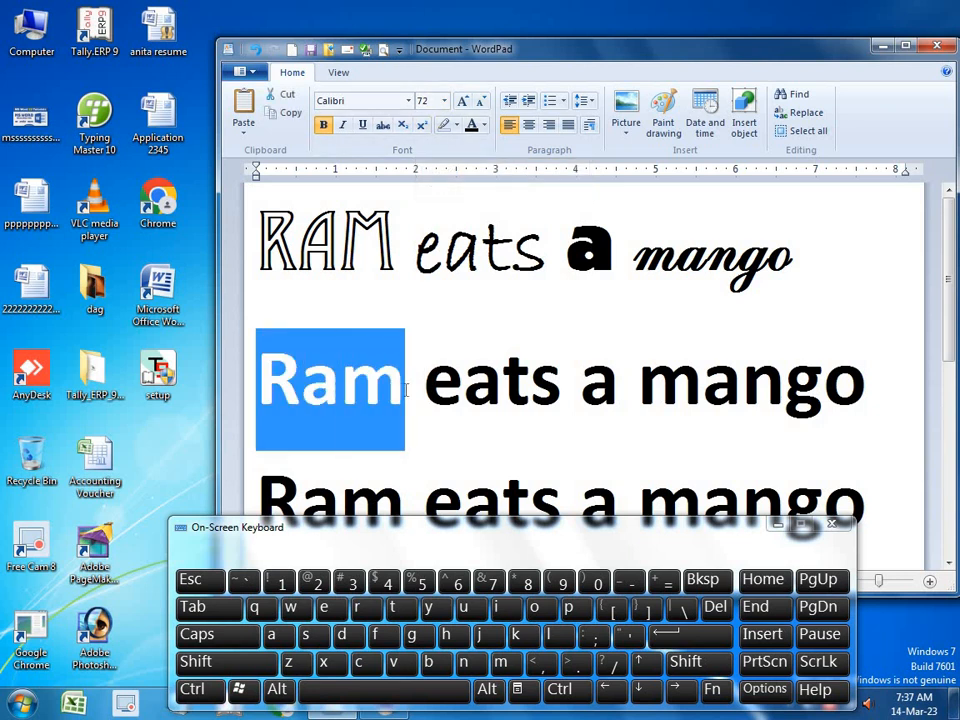
pyautogui.click(445, 104)
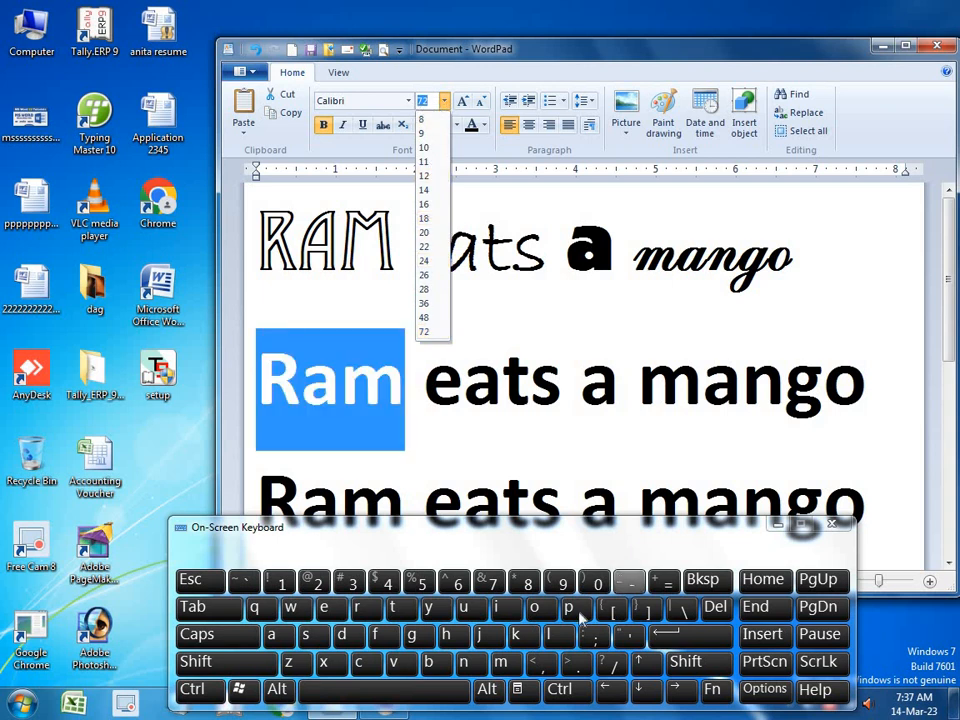
pyautogui.click(525, 584)
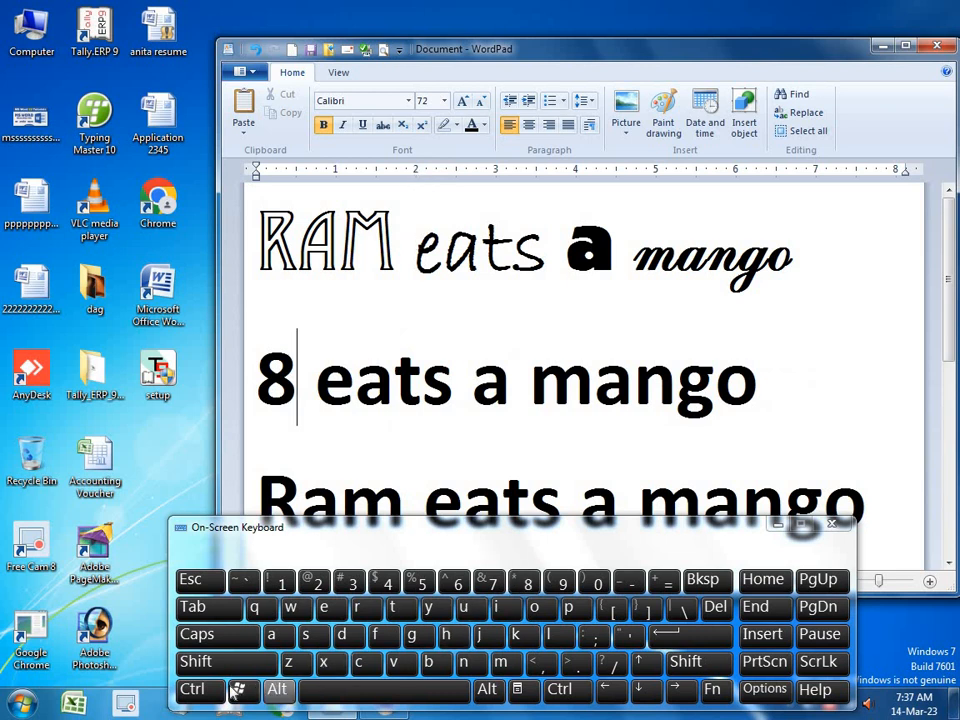
pyautogui.click(193, 689)
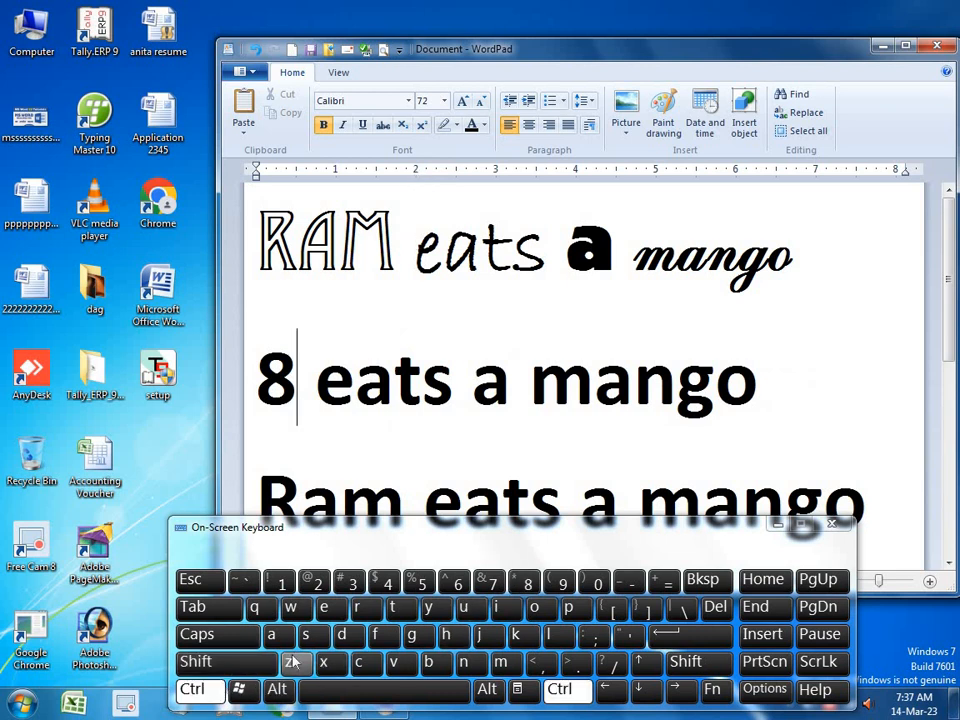
pyautogui.click(288, 661)
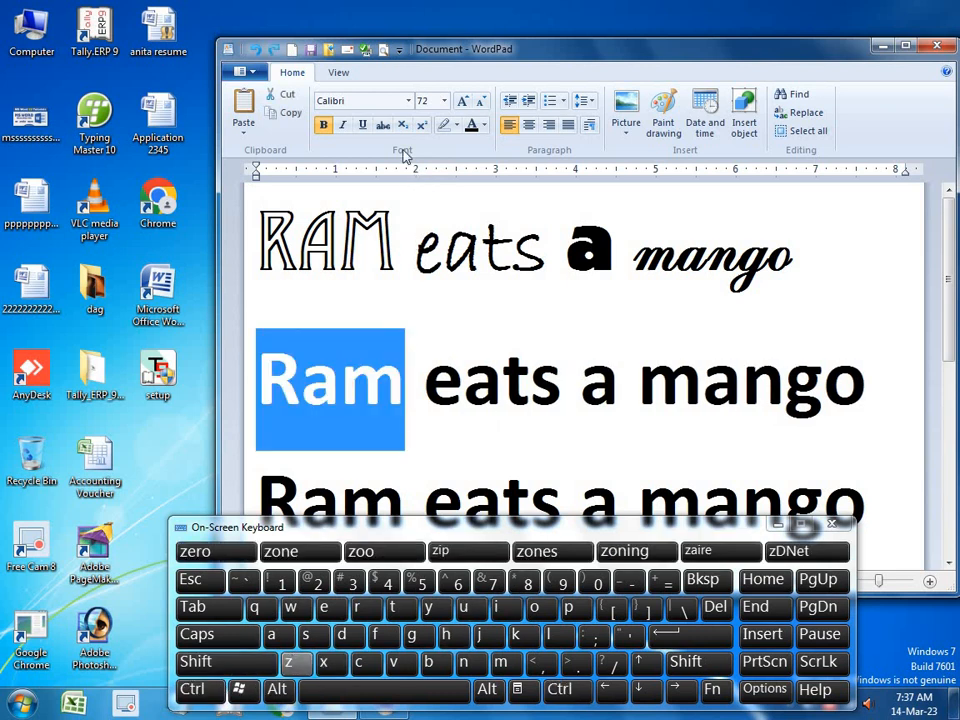
# - Set the font size of the word "Ram" in the second sentence to 80, entering the digits with the on-screen keyboard
pyautogui.click(424, 100)
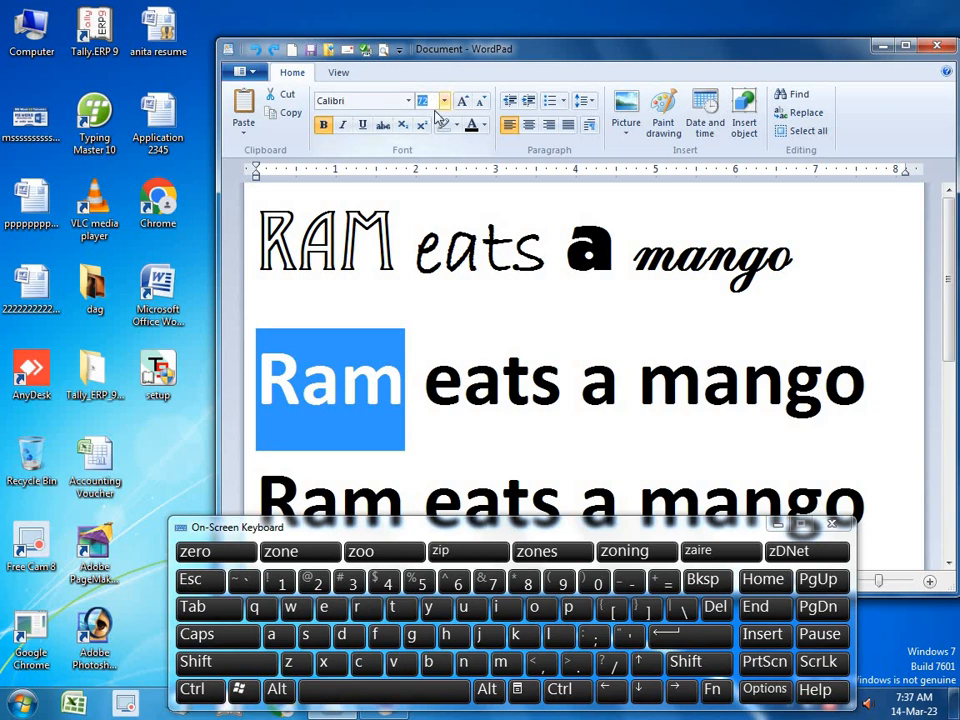
pyautogui.click(527, 582)
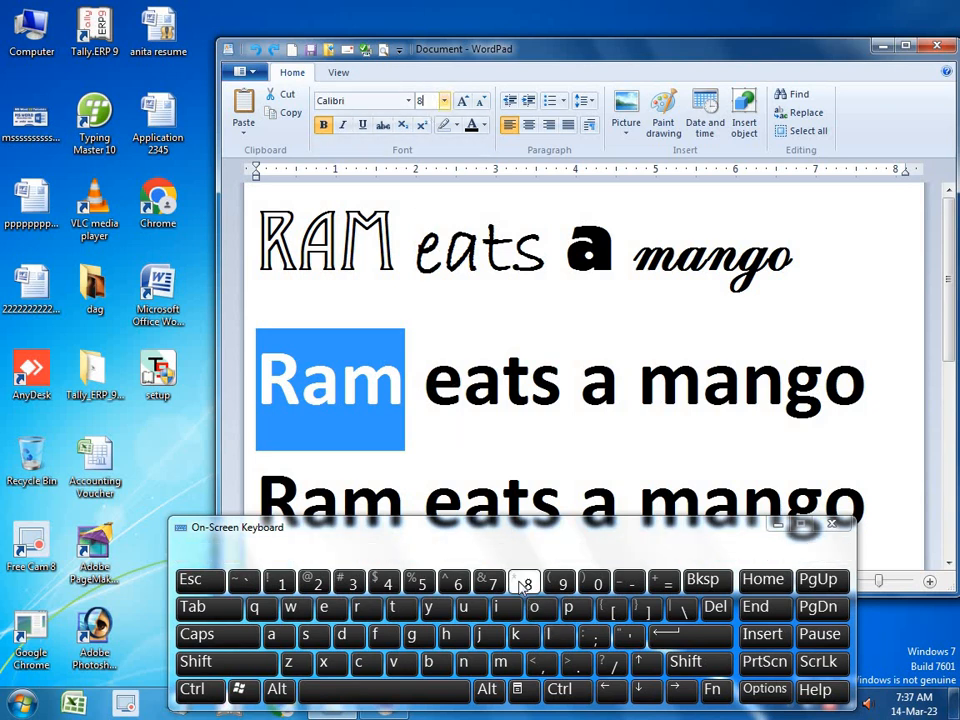
pyautogui.click(597, 586)
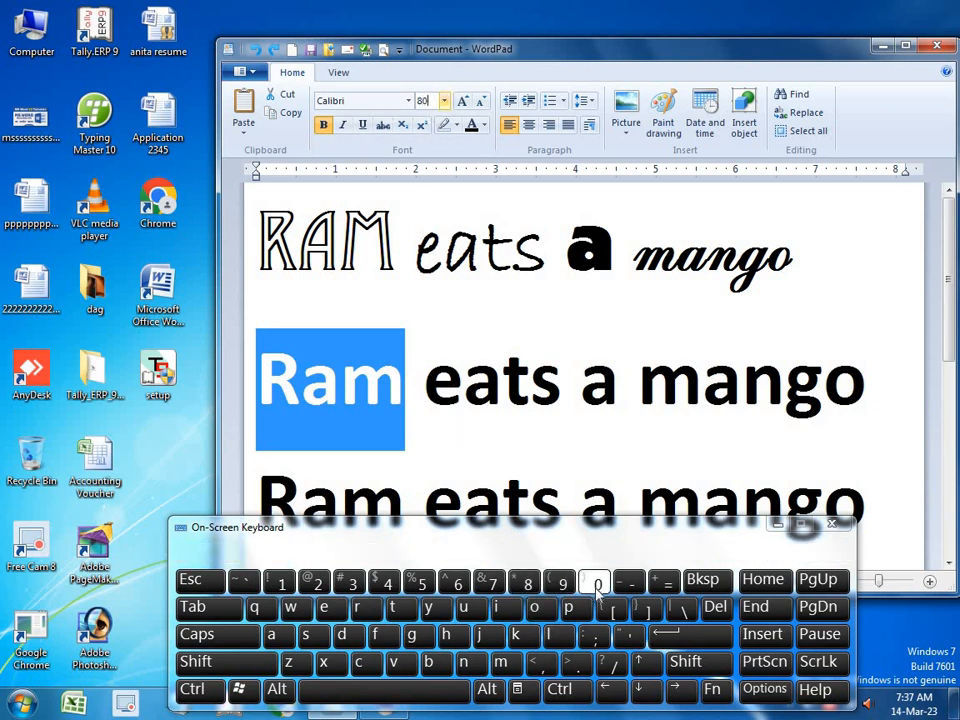
pyautogui.click(663, 633)
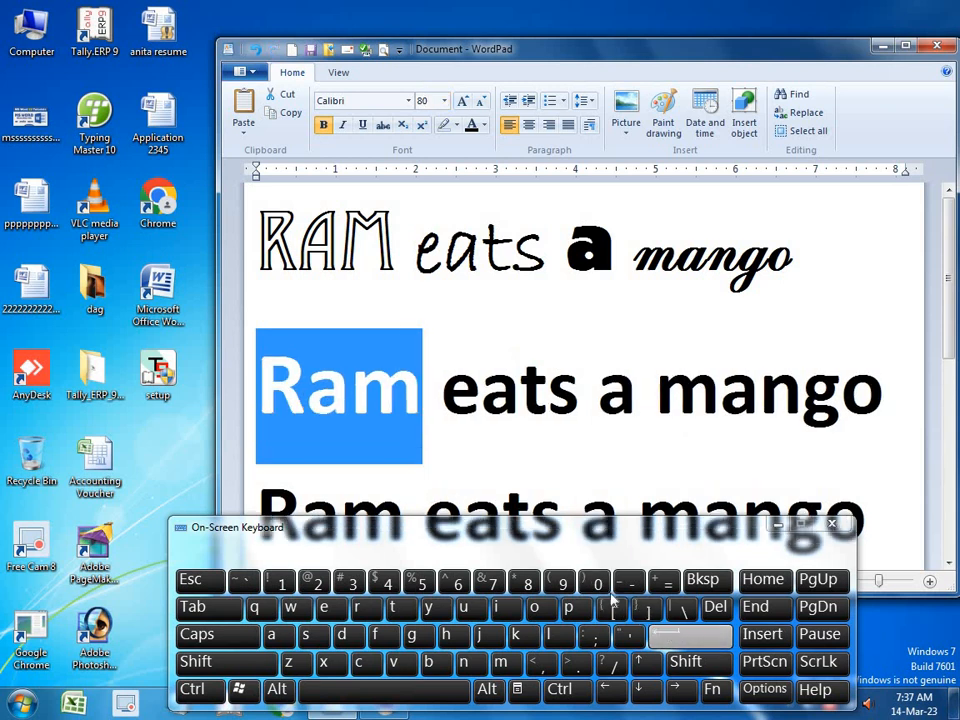
# - Increase the font size of the selected word "Ram" in the second sentence to 90
pyautogui.click(422, 100)
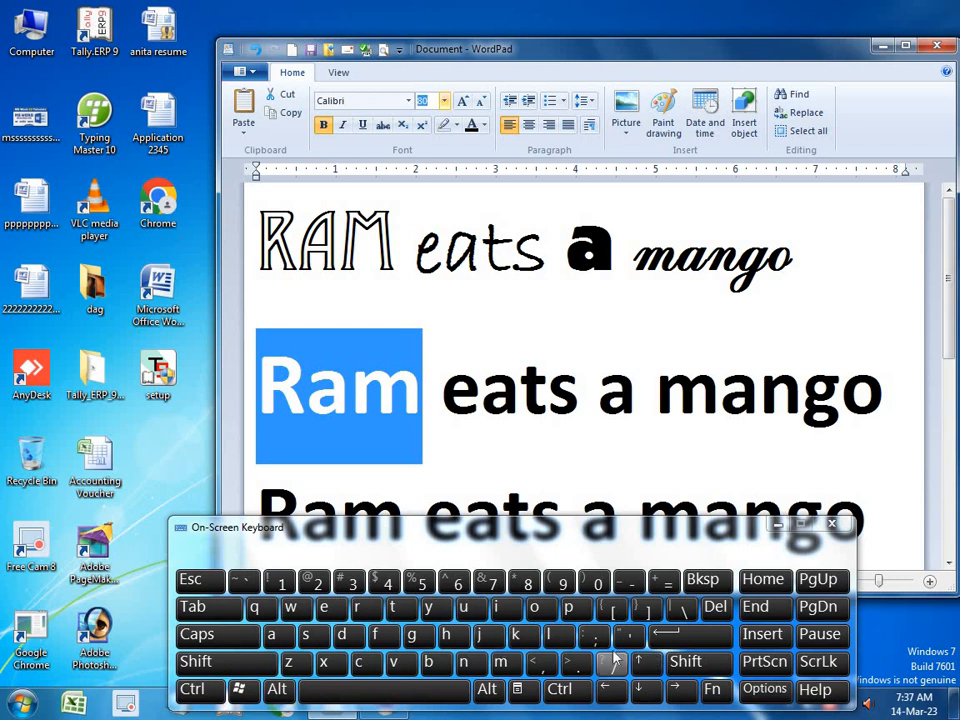
pyautogui.click(560, 584)
pyautogui.click(598, 584)
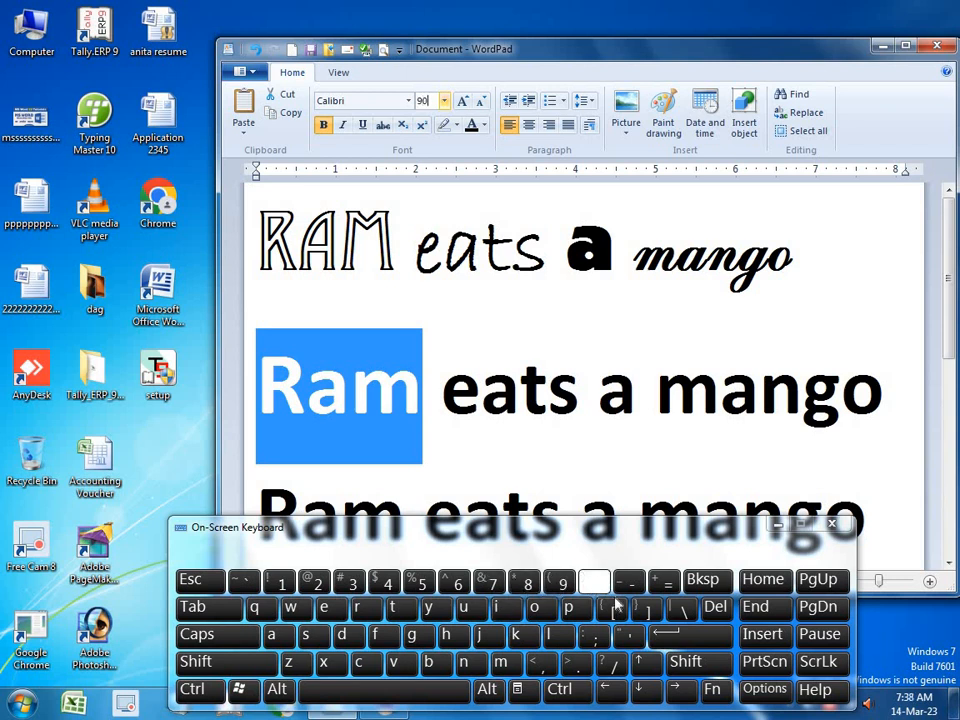
pyautogui.click(678, 640)
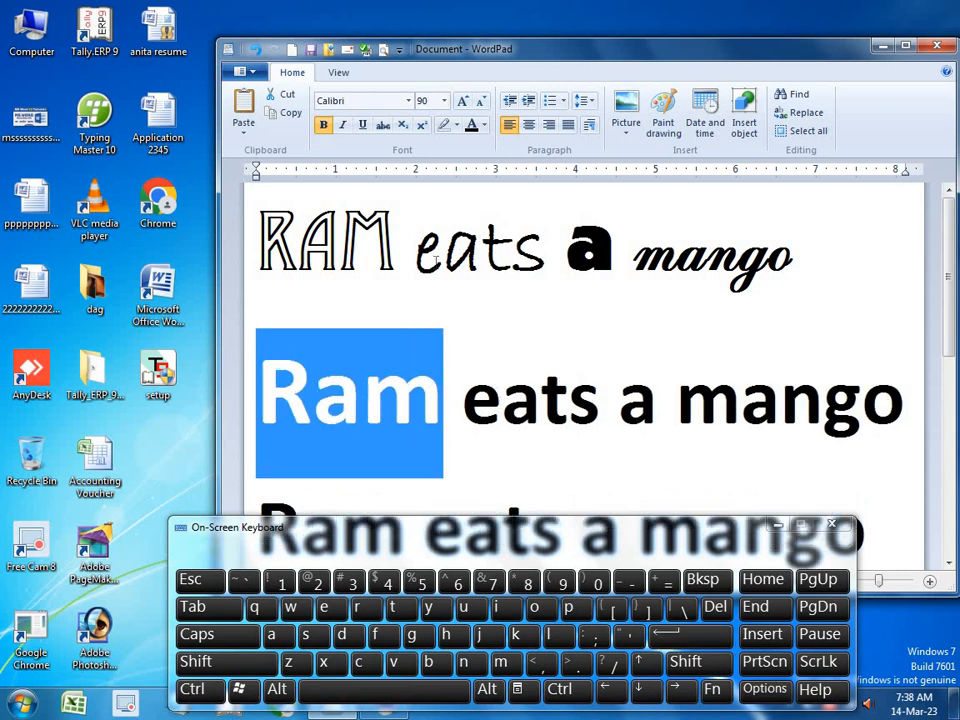
# - Enlarge the selected word "Ram" in the second sentence to font size 200
pyautogui.click(429, 101)
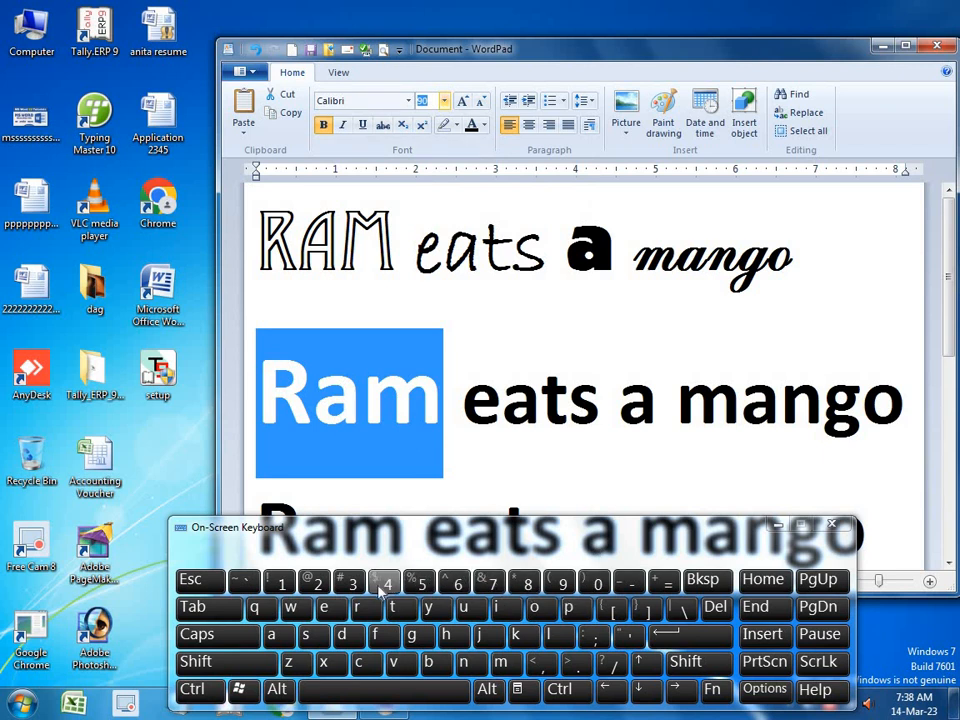
pyautogui.click(317, 584)
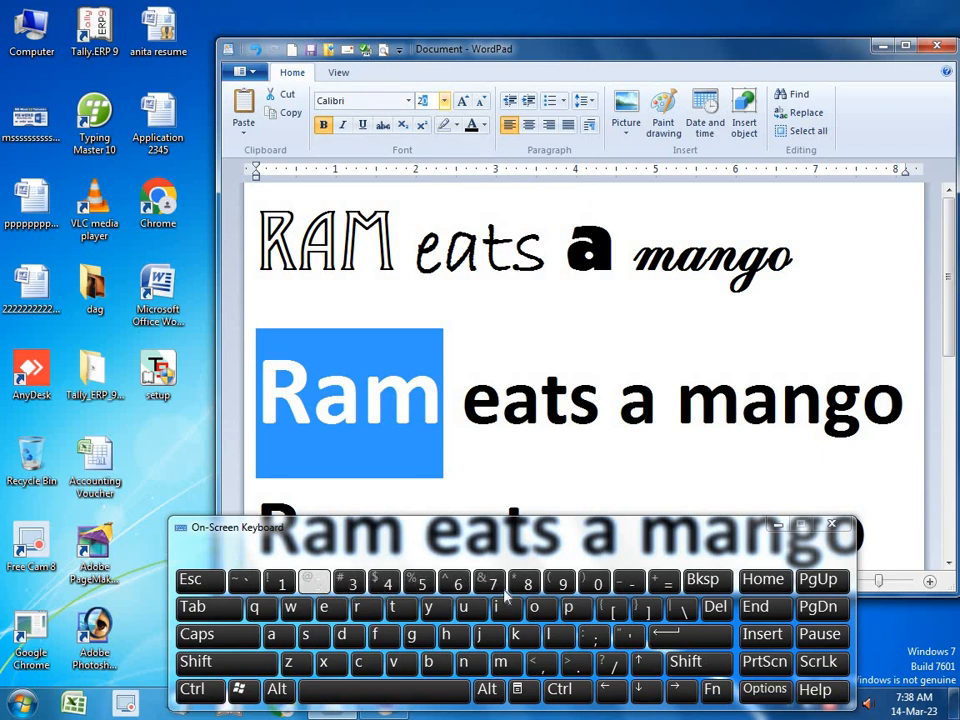
pyautogui.click(593, 583)
pyautogui.click(592, 583)
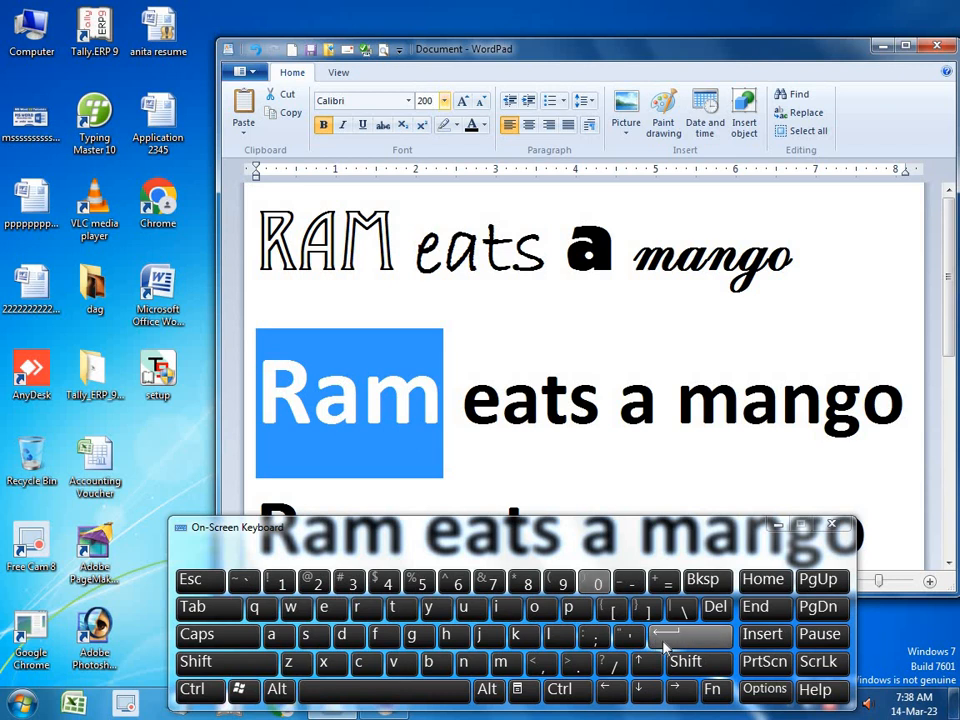
pyautogui.click(664, 636)
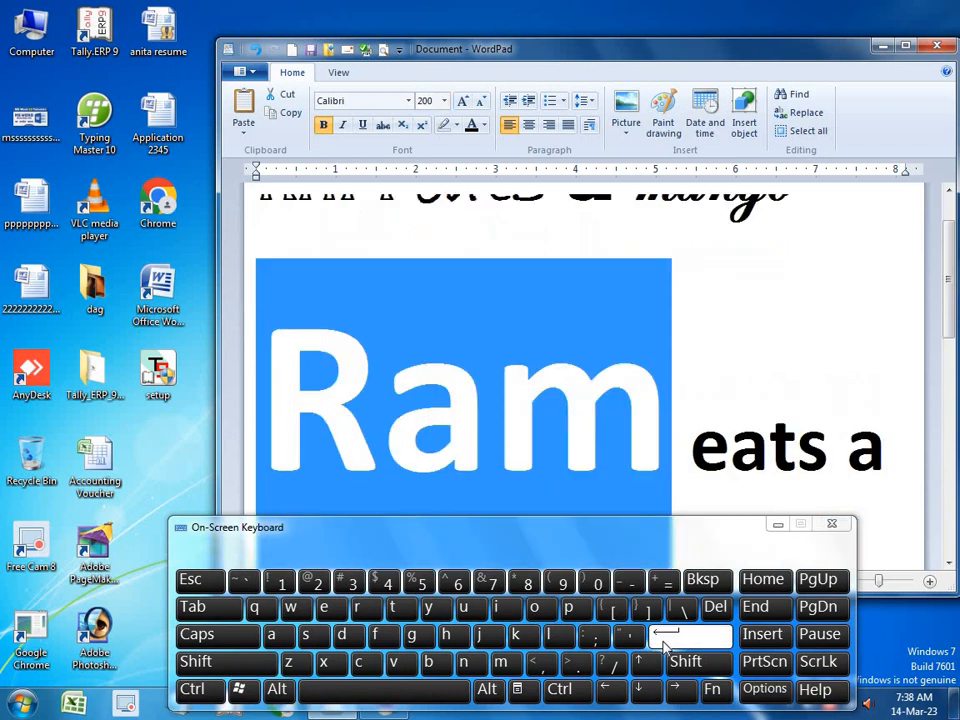
# - Enlarge the selected word "Ram" in the second sentence to font size 300
pyautogui.click(427, 100)
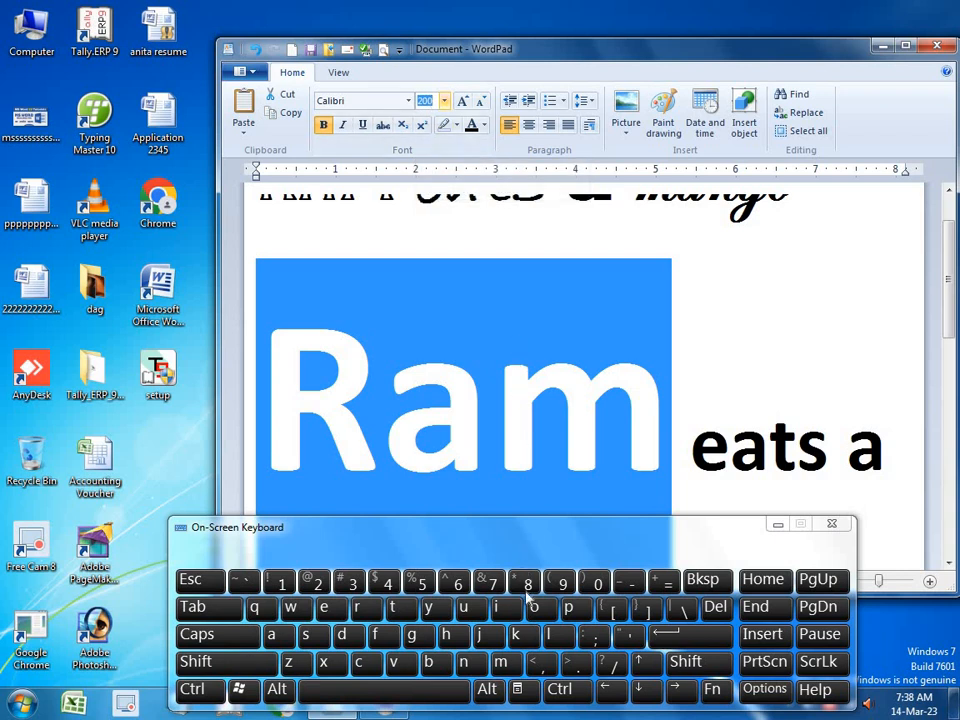
pyautogui.click(350, 585)
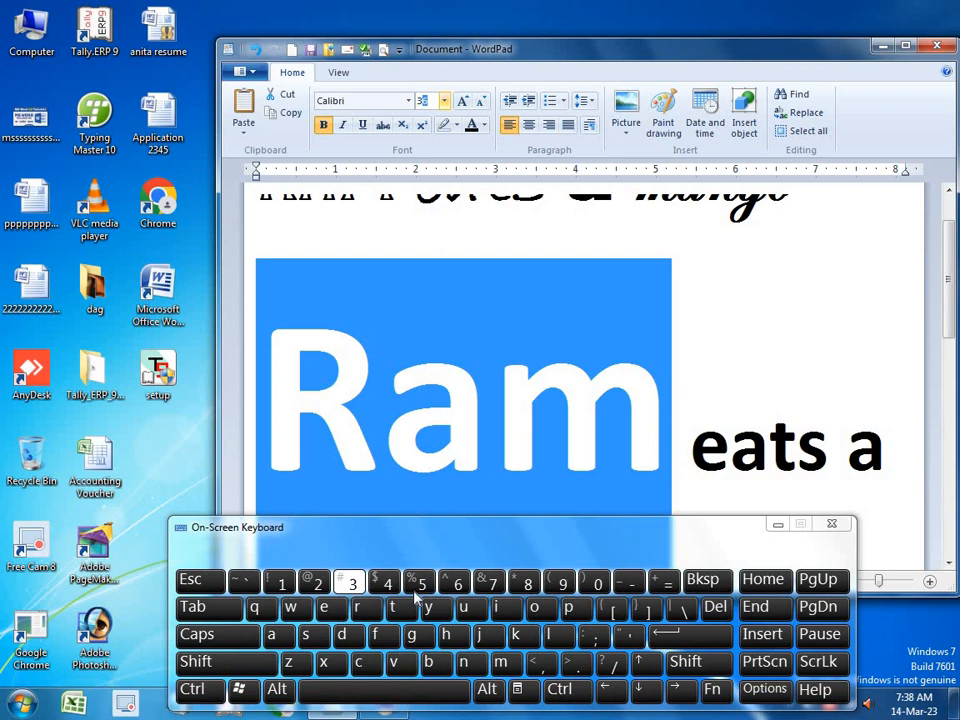
pyautogui.click(597, 584)
pyautogui.click(597, 584)
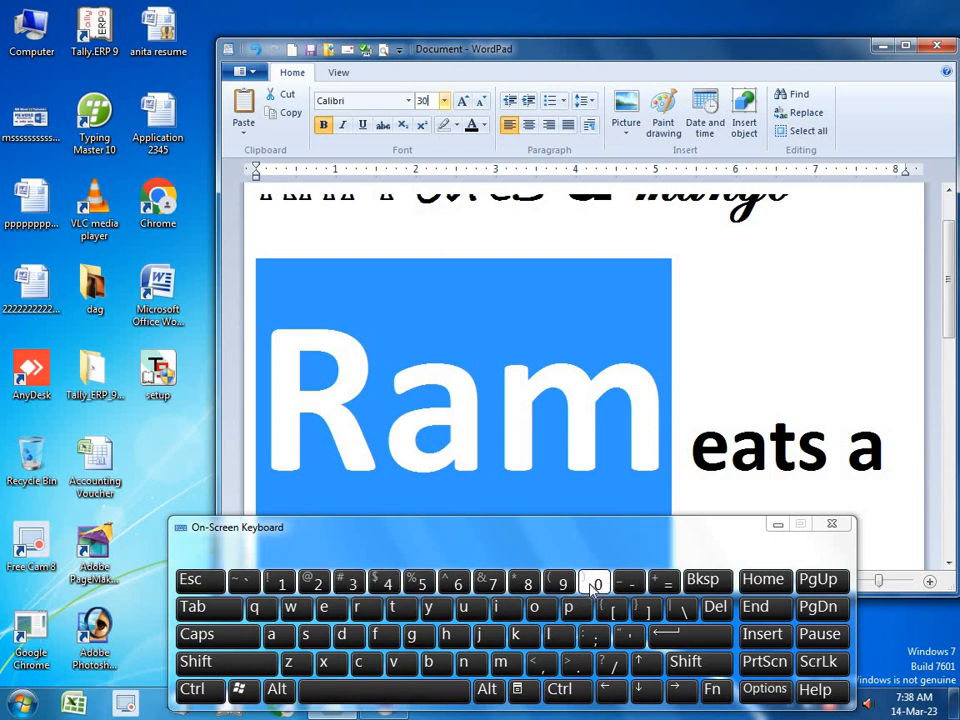
pyautogui.click(677, 643)
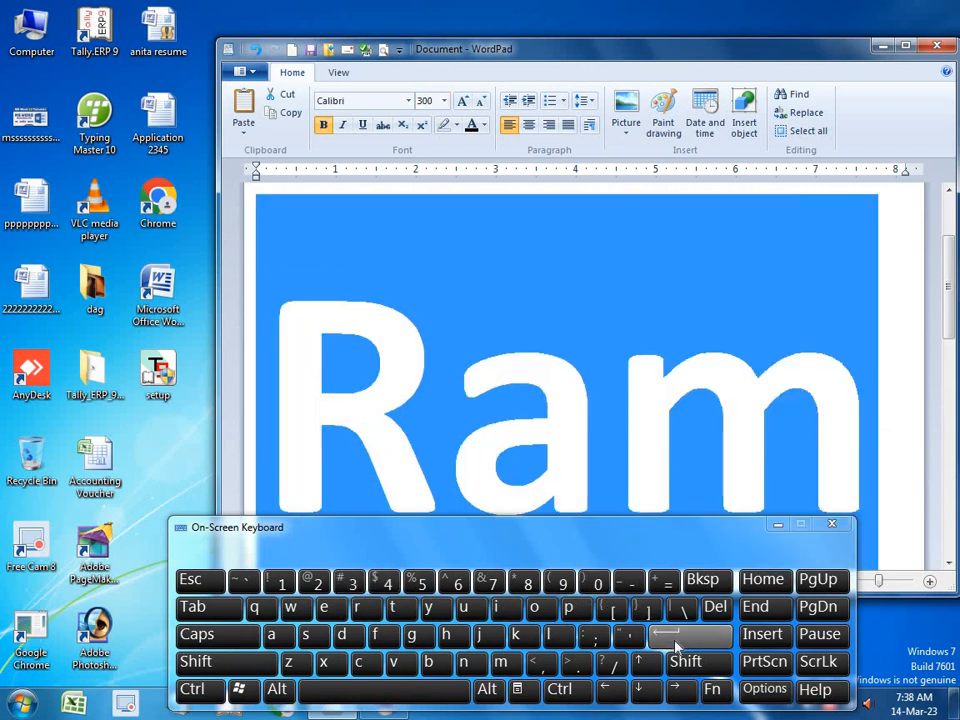
# - Set the font size of the selected word "Ram" in the second sentence to 1000
pyautogui.click(432, 101)
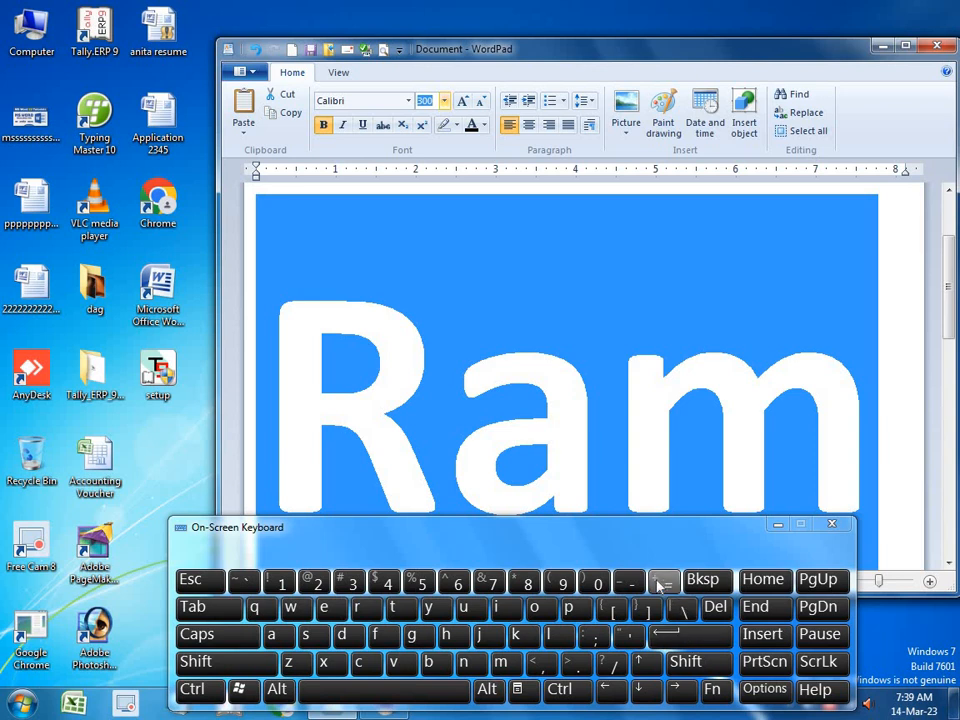
pyautogui.click(281, 583)
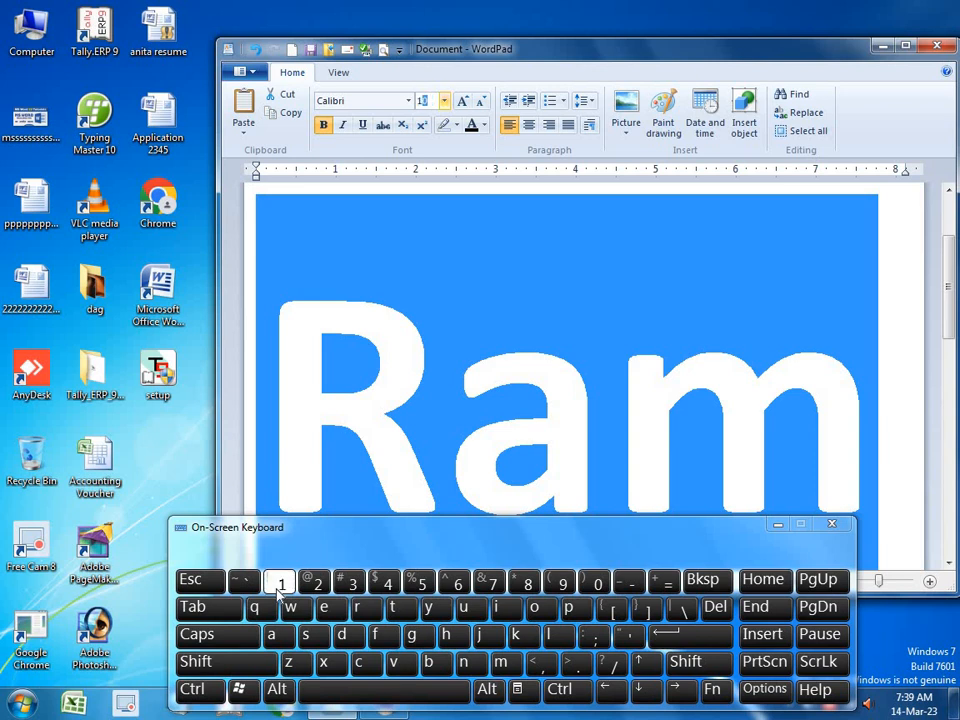
pyautogui.click(600, 584)
pyautogui.click(600, 584)
pyautogui.click(600, 584)
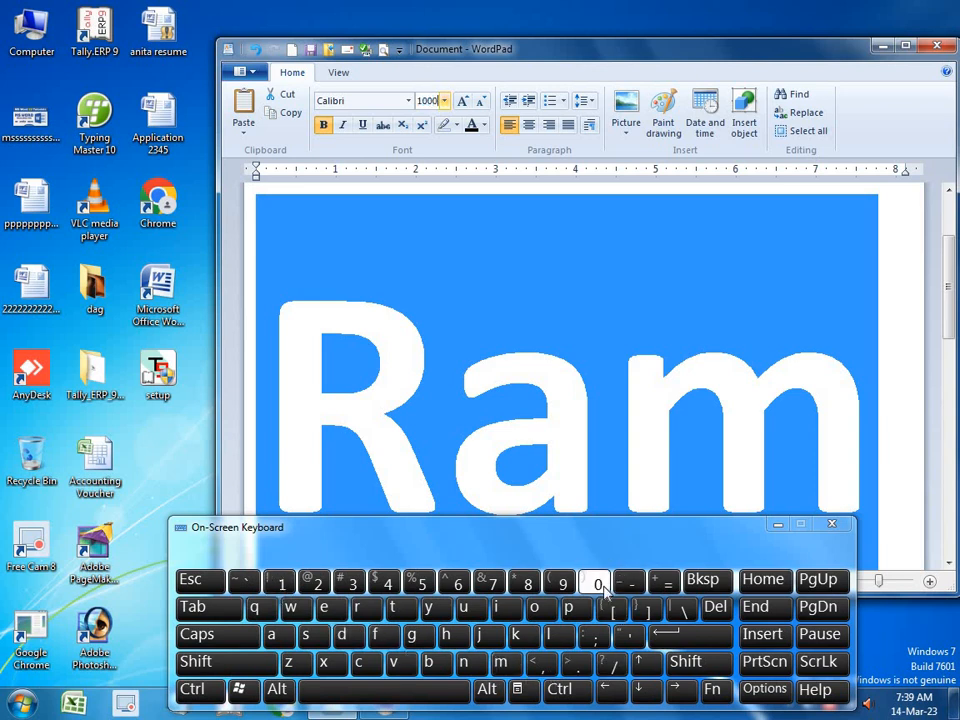
pyautogui.click(674, 643)
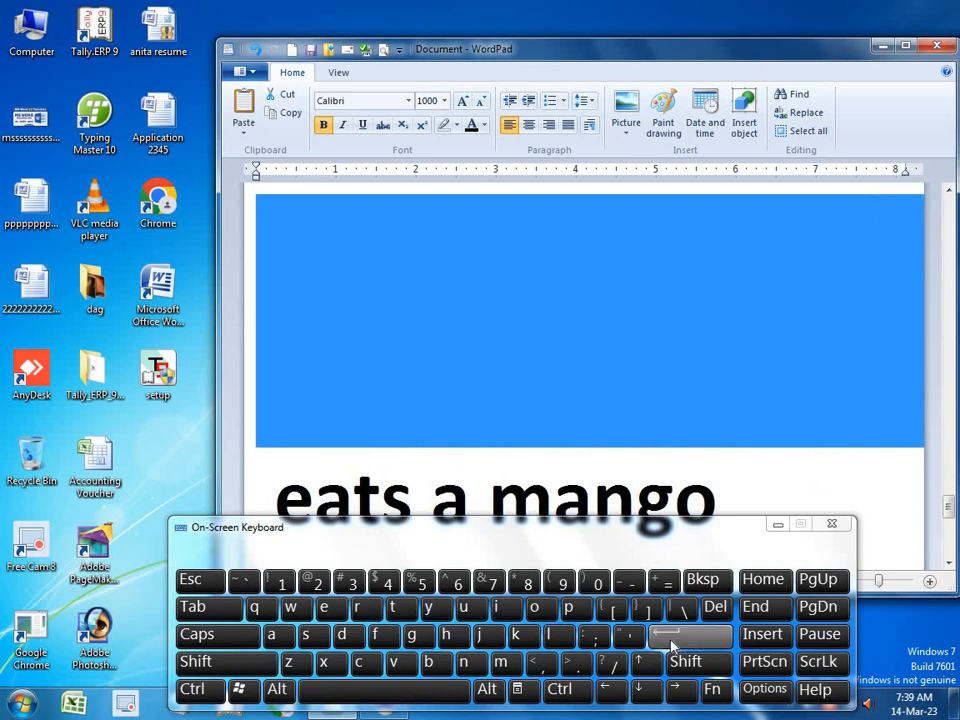
# - Maximize the document window and set the font size of the selected word "Ram" in the second sentence to 72
pyautogui.click(903, 47)
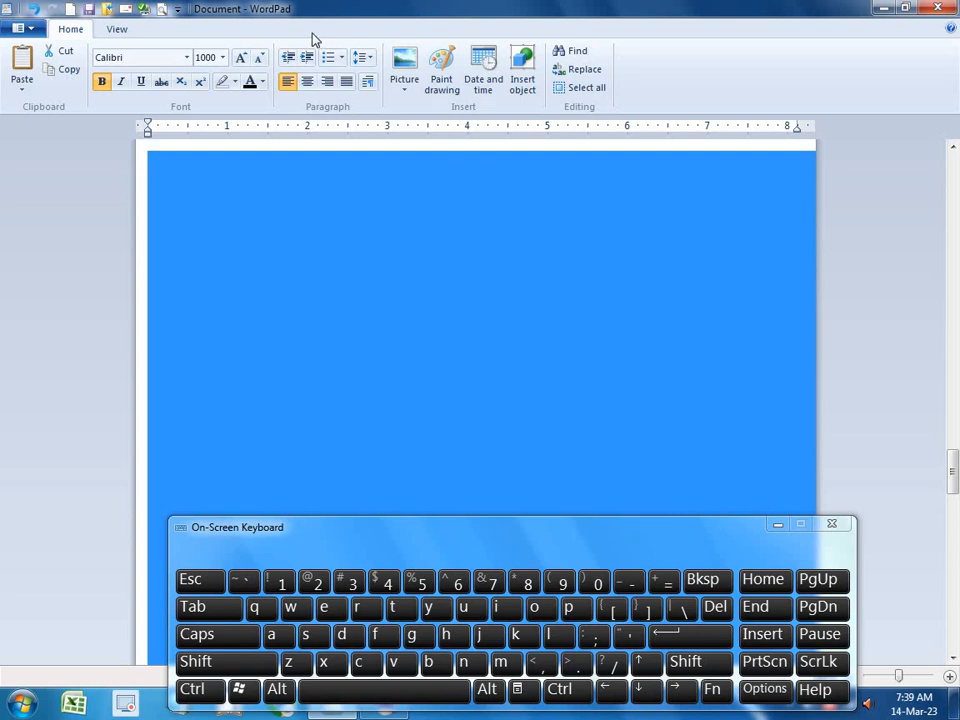
pyautogui.click(209, 57)
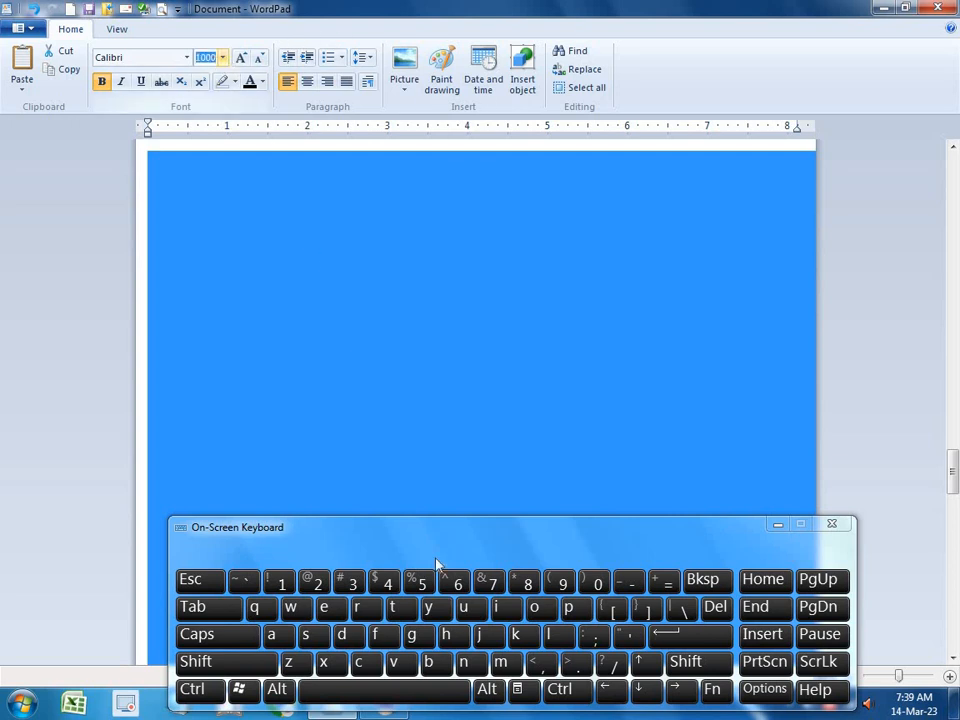
pyautogui.click(491, 582)
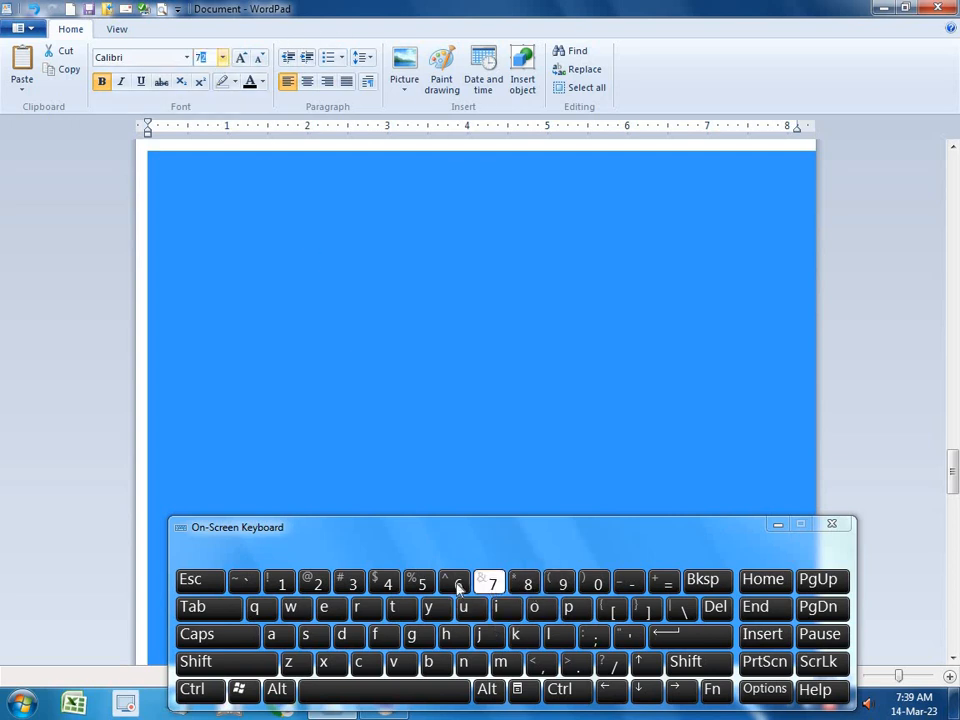
pyautogui.click(315, 582)
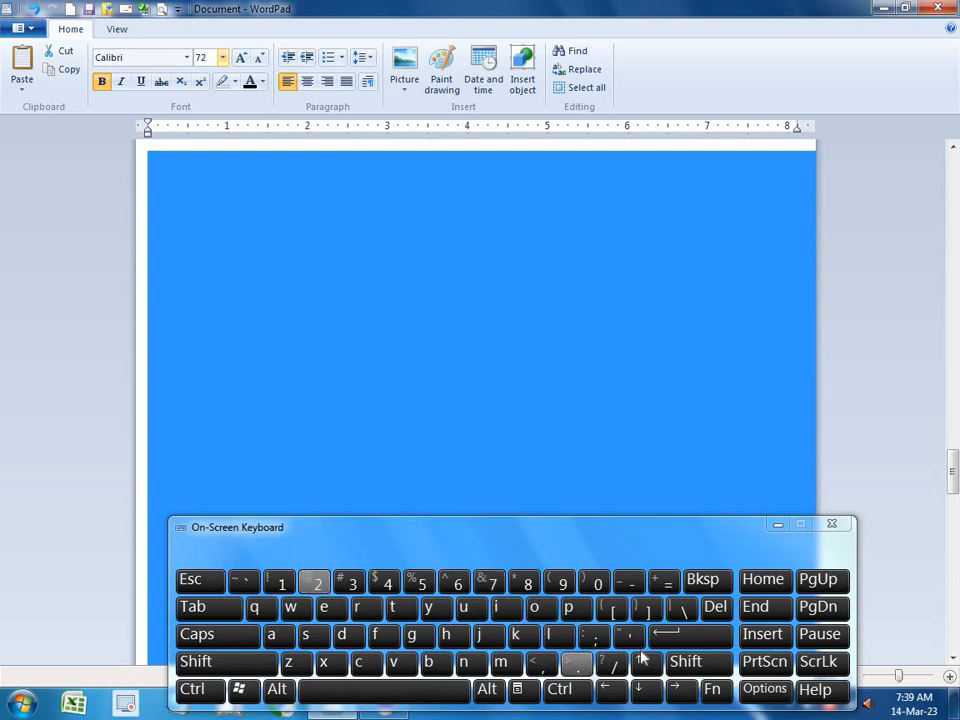
pyautogui.click(662, 634)
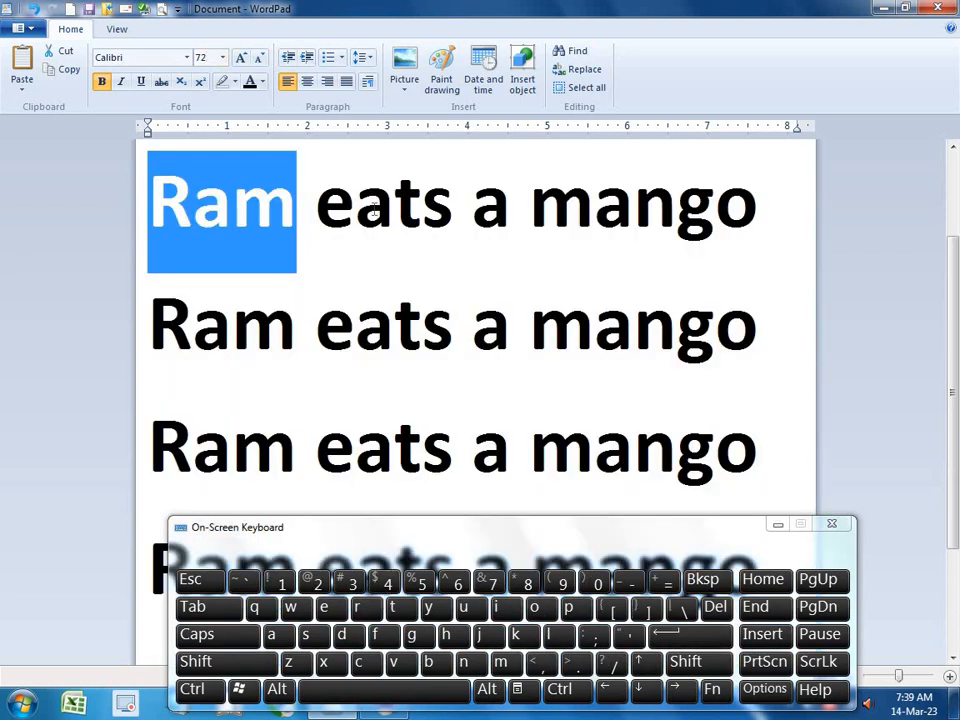
# - Set only the letter "a" of "Ram" in the second sentence to font size 1000
pyautogui.click(199, 207)
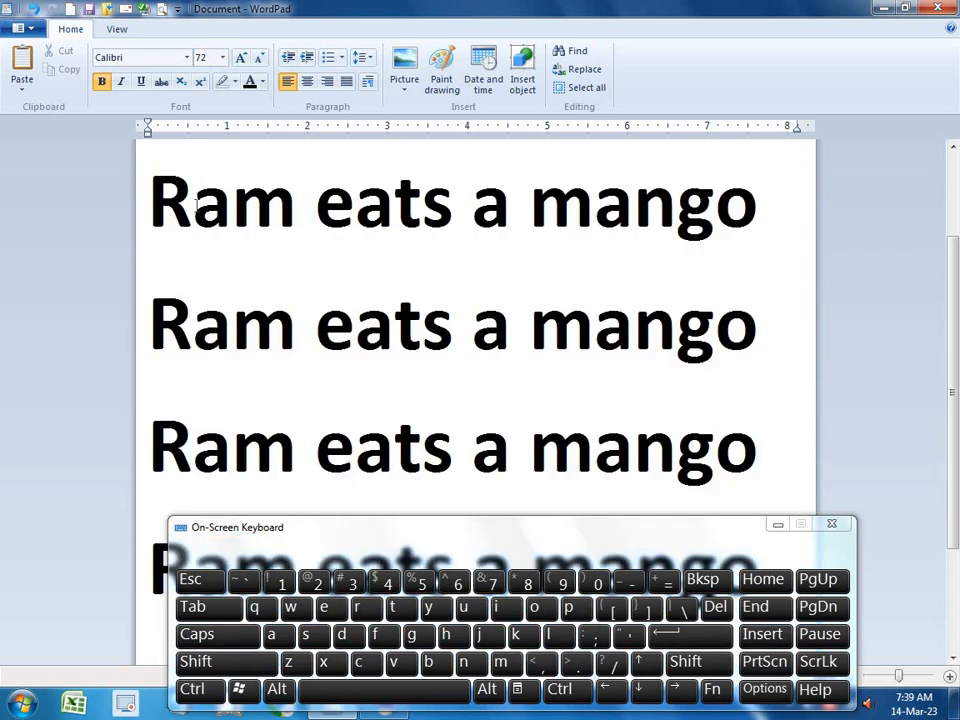
pyautogui.moveTo(207, 207); pyautogui.dragTo(228, 207)
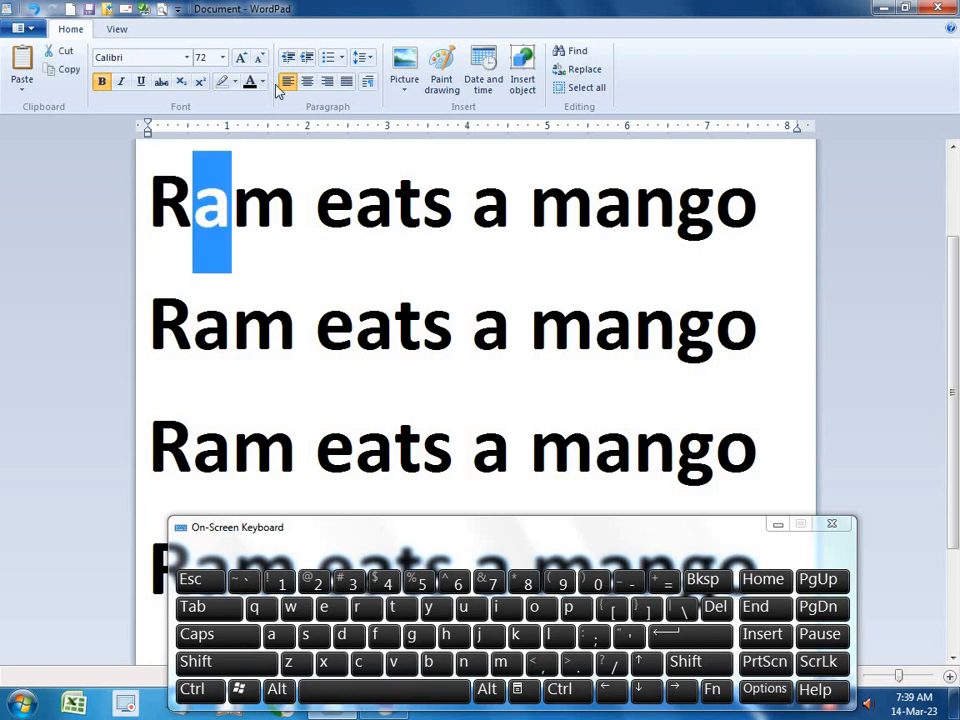
pyautogui.click(207, 57)
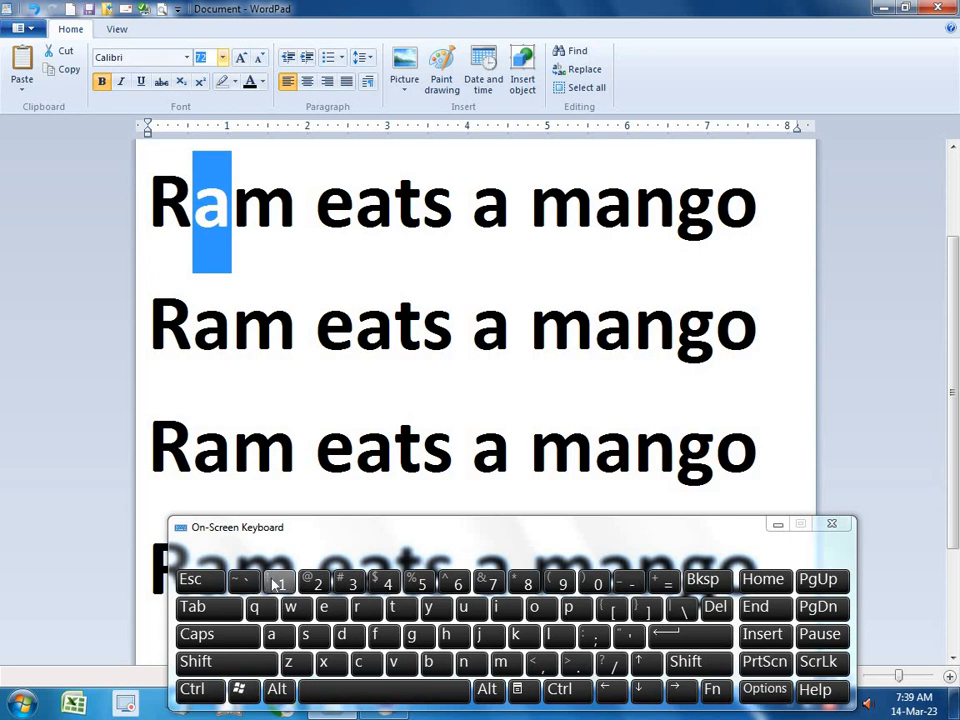
pyautogui.click(275, 583)
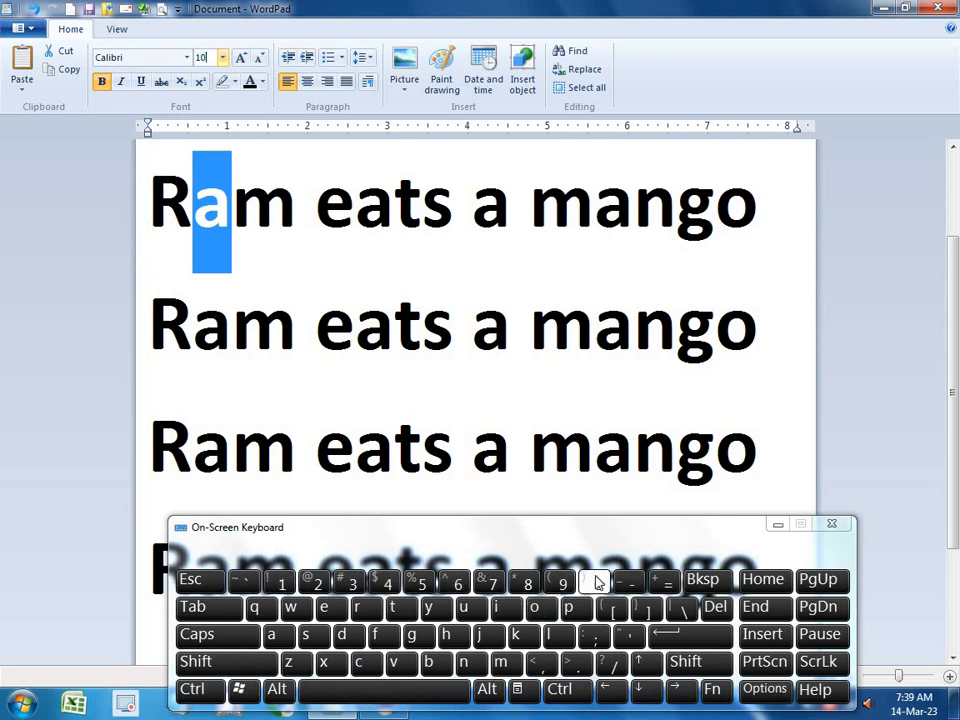
pyautogui.click(596, 583)
pyautogui.click(596, 583)
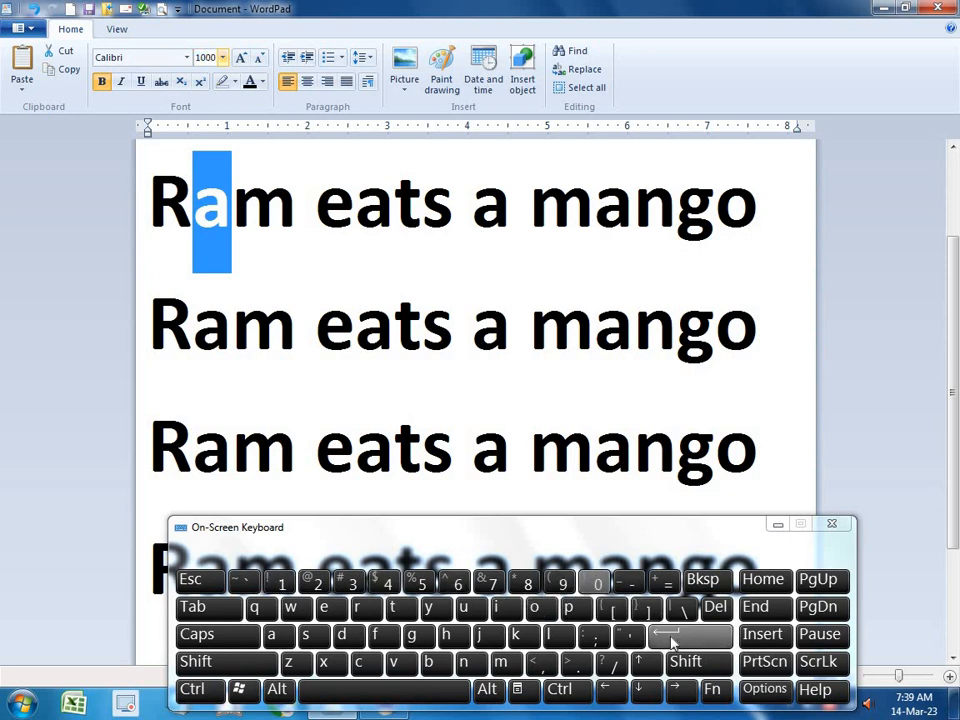
pyautogui.click(672, 637)
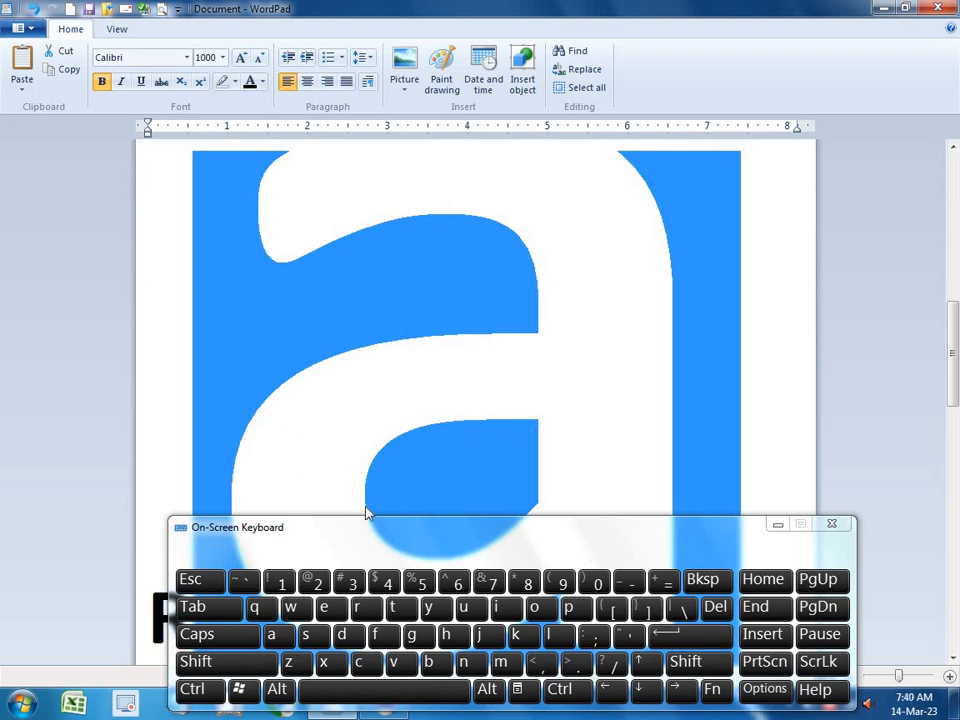
# - Undo the last font size change on the letter "a" and clear the selection
pyautogui.click(195, 689)
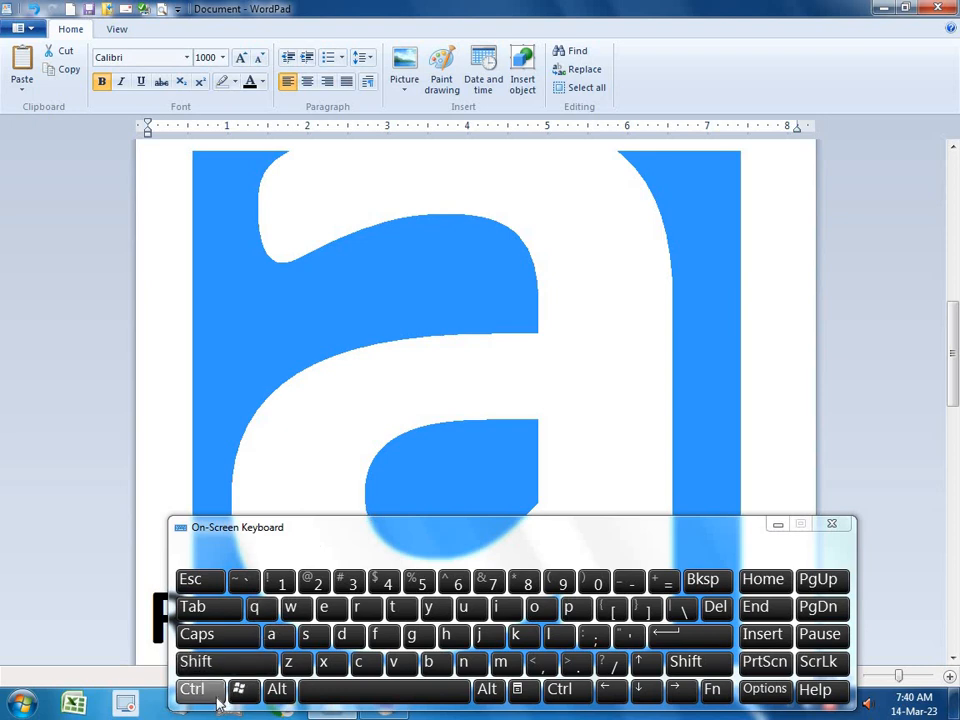
pyautogui.click(289, 663)
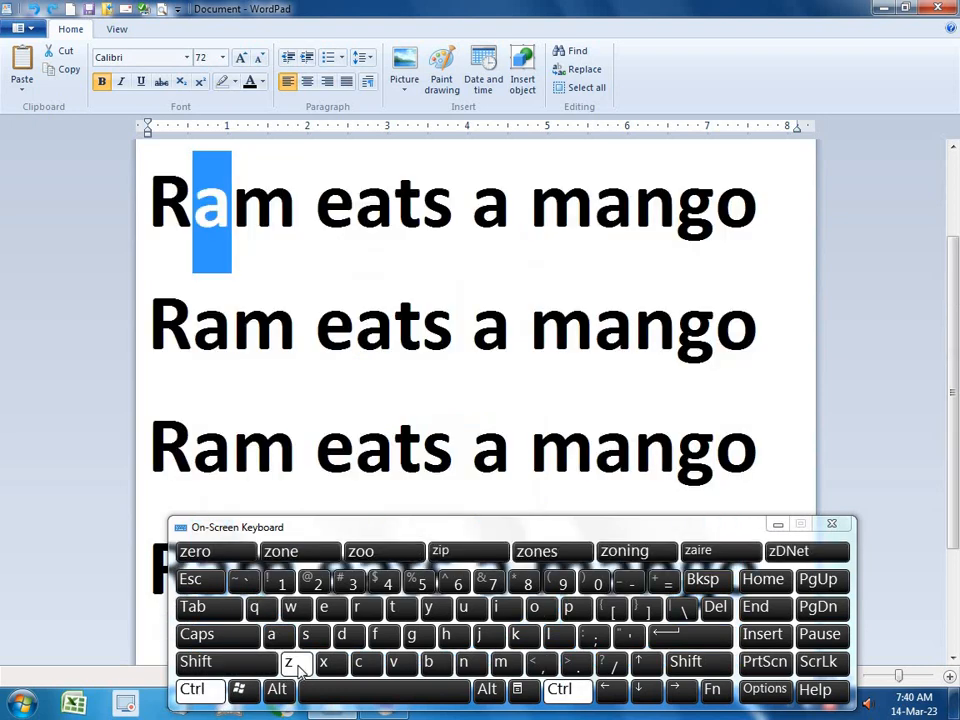
pyautogui.click(240, 230)
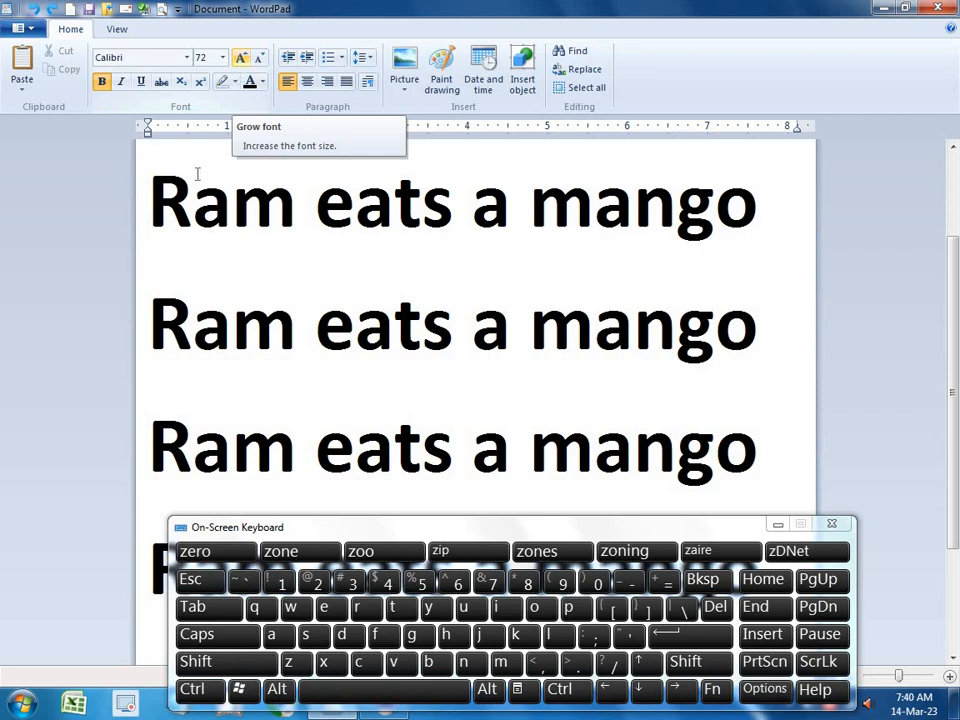
# - Grow the word "Ram" in the second sentence step by step to font size 320, and shrink it one step to 310
pyautogui.moveTo(150, 196); pyautogui.dragTo(330, 192)
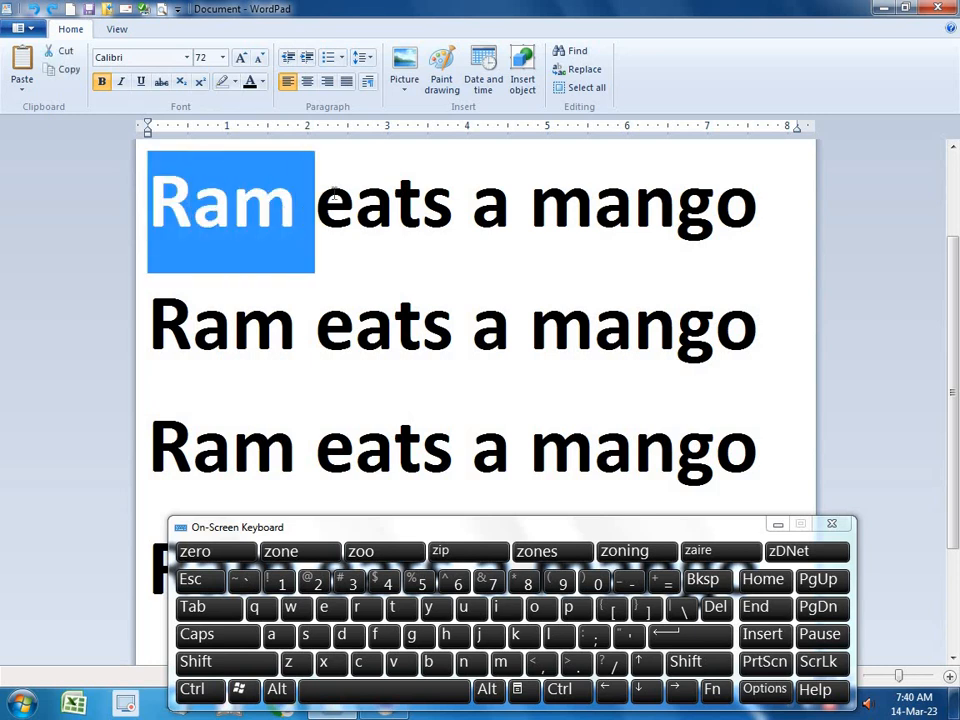
pyautogui.click(246, 66)
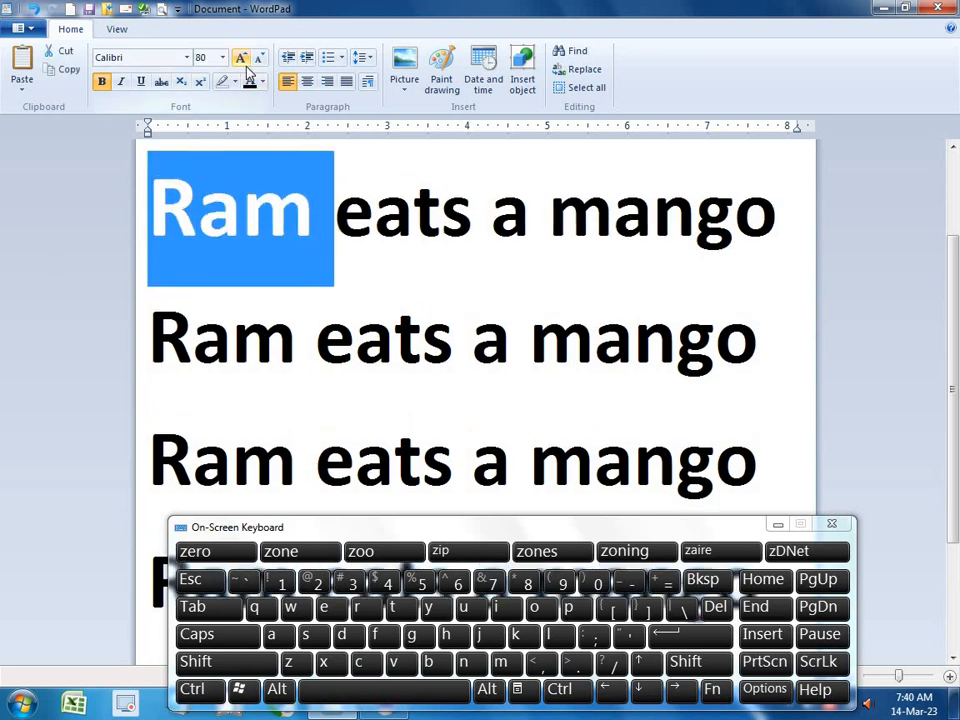
pyautogui.click(246, 66)
pyautogui.click(246, 66)
pyautogui.click(246, 66)
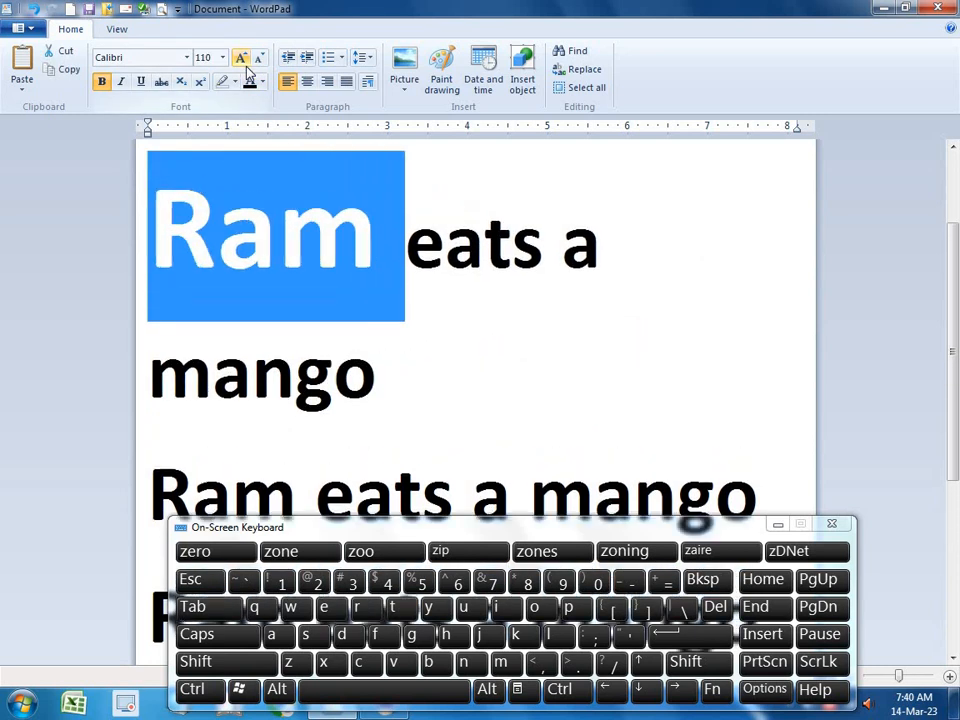
pyautogui.click(246, 66)
pyautogui.click(246, 66)
pyautogui.click(246, 66)
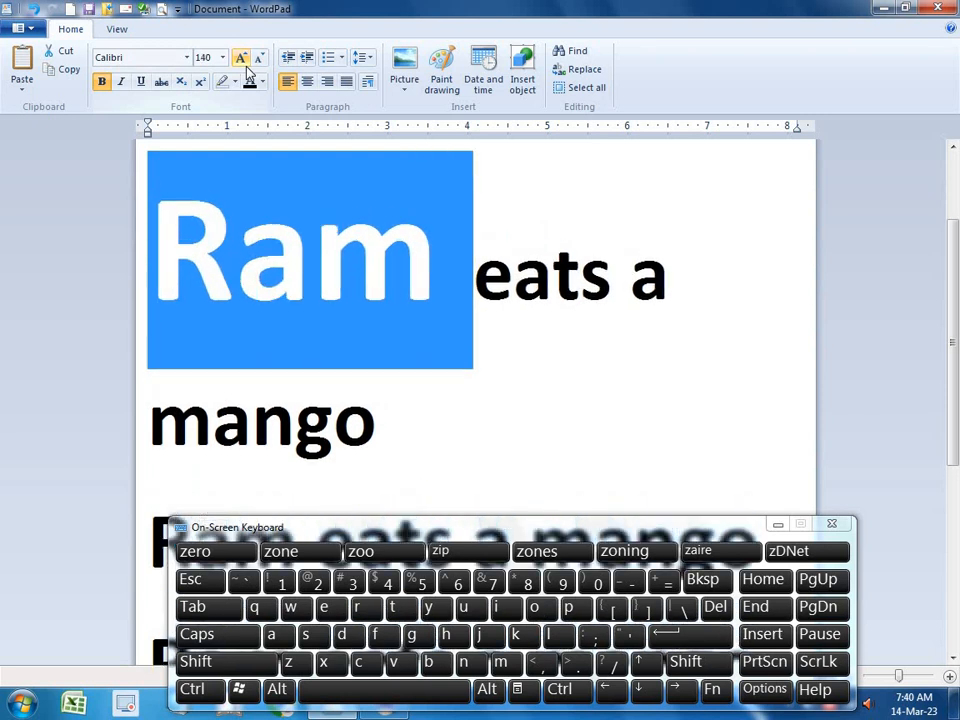
pyautogui.click(246, 66)
pyautogui.click(246, 66)
pyautogui.click(246, 66)
pyautogui.click(246, 66)
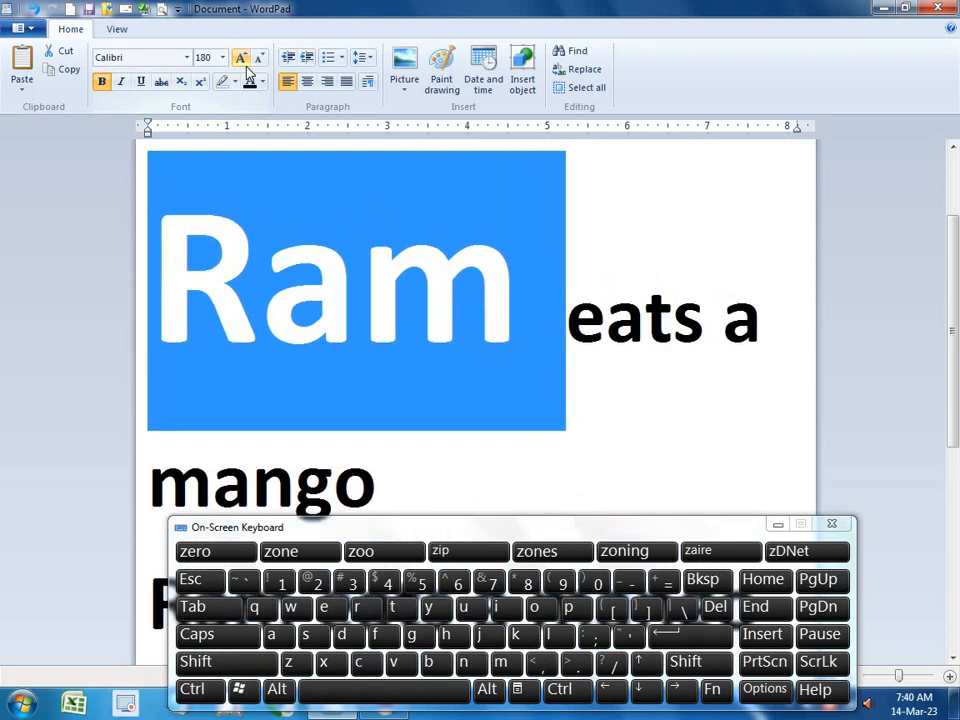
pyautogui.click(246, 66)
pyautogui.click(246, 66)
pyautogui.click(246, 66)
pyautogui.click(246, 66)
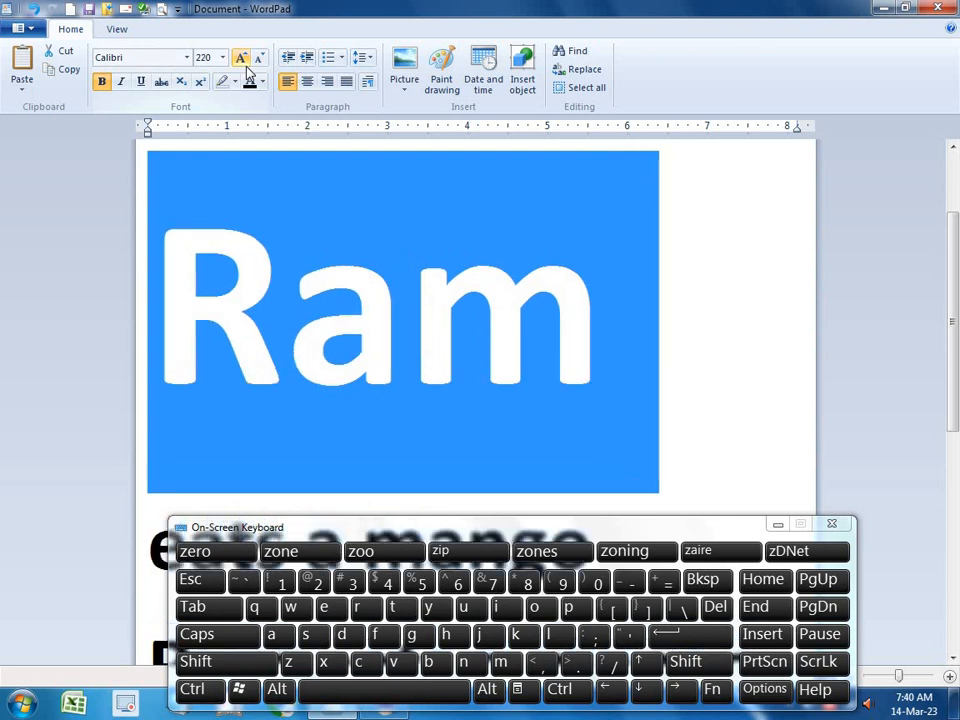
pyautogui.click(246, 66)
pyautogui.click(246, 66)
pyautogui.click(246, 66)
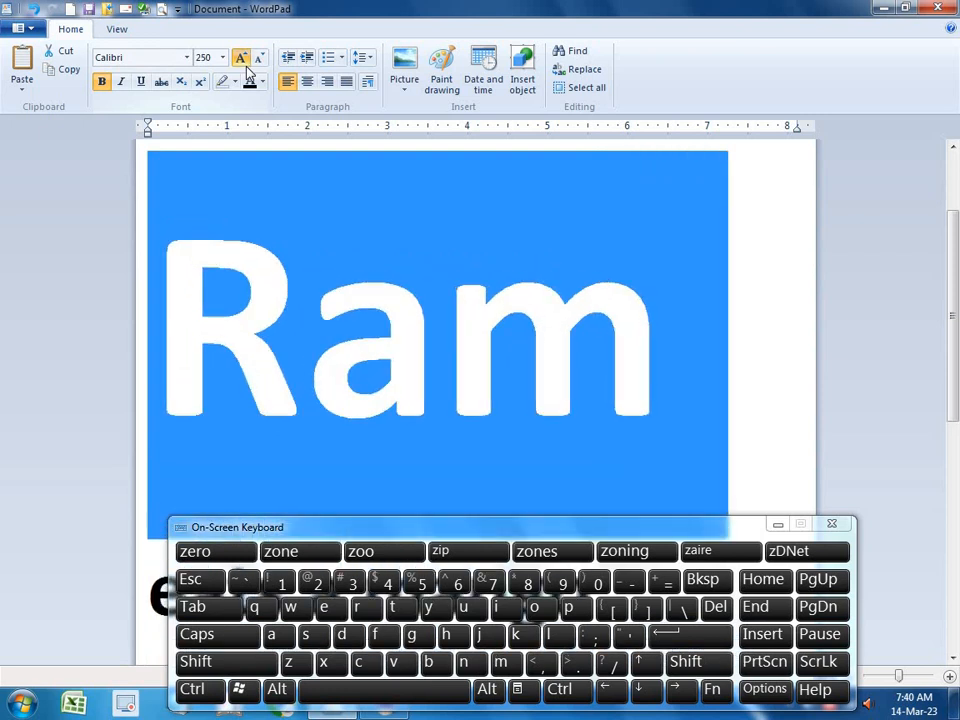
pyautogui.click(246, 66)
pyautogui.click(246, 66)
pyautogui.click(246, 66)
pyautogui.click(246, 66)
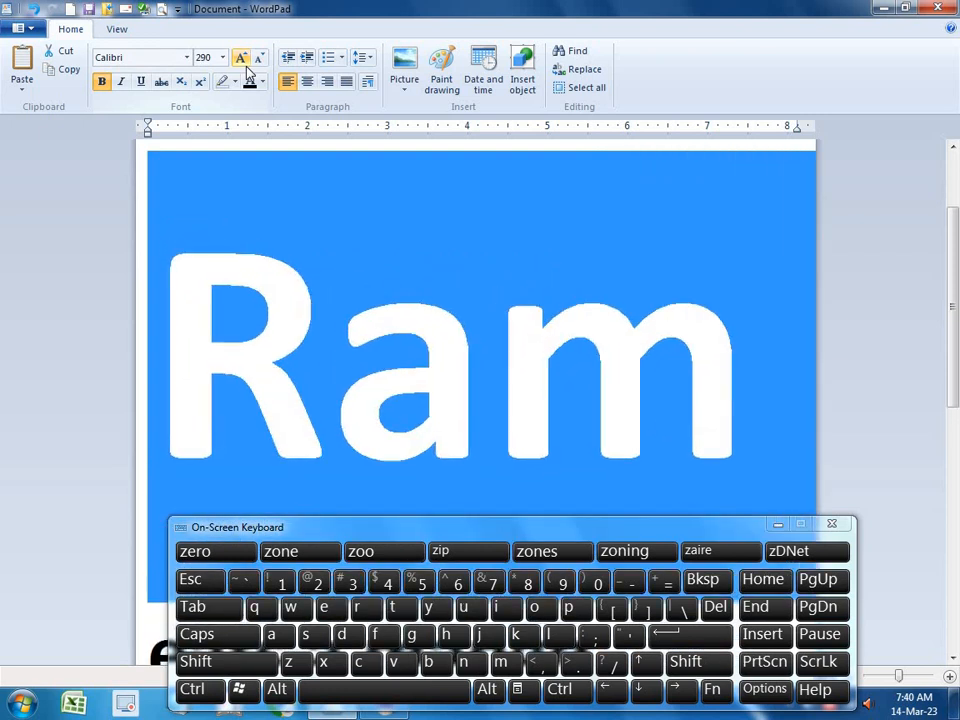
pyautogui.click(246, 66)
pyautogui.click(246, 66)
pyautogui.click(246, 66)
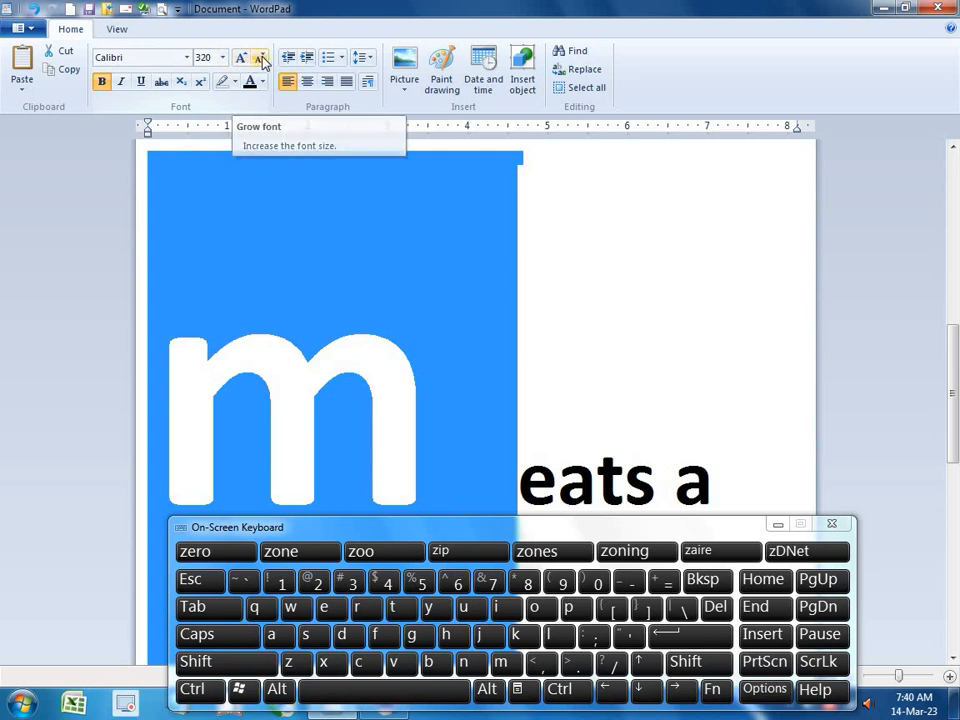
pyautogui.click(259, 58)
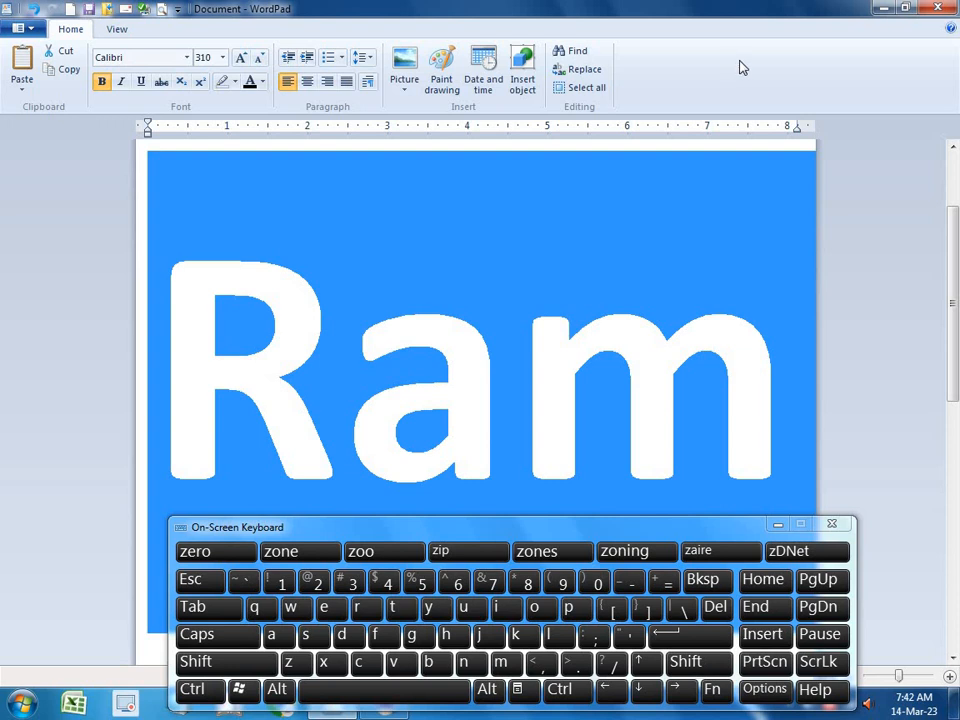
# - Reduce the selected word "Ram" in the second sentence to font size 7
pyautogui.click(207, 57)
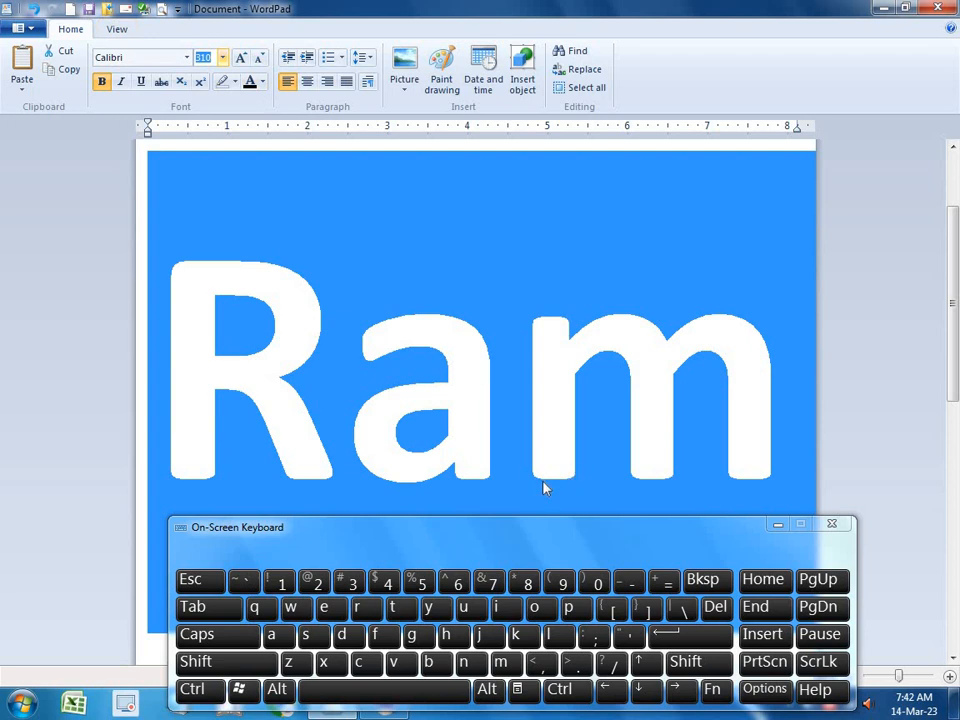
pyautogui.click(486, 585)
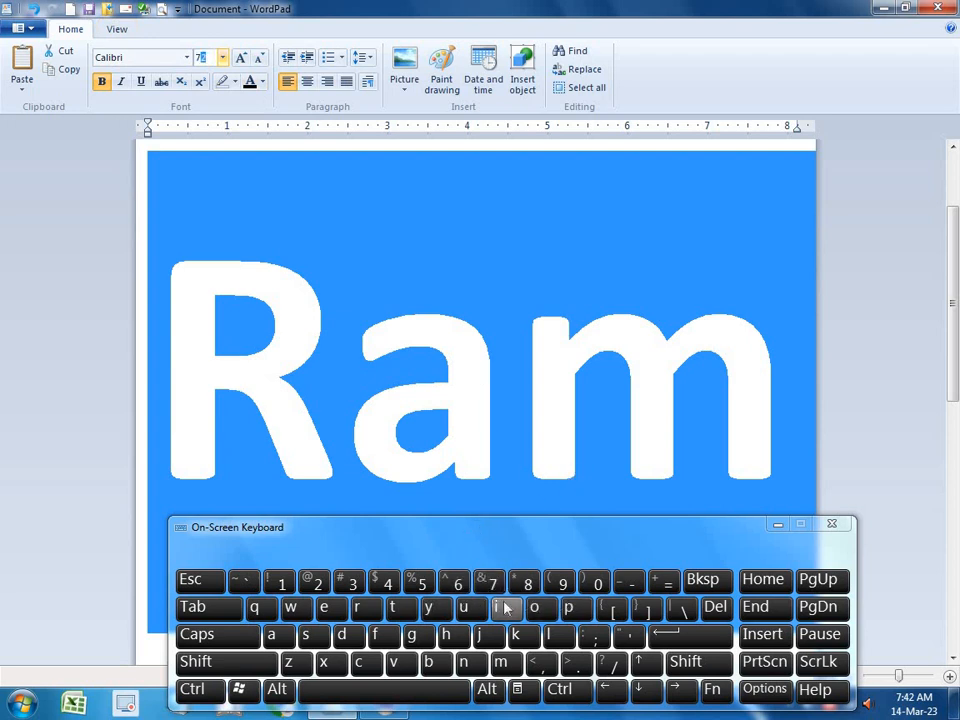
pyautogui.click(692, 588)
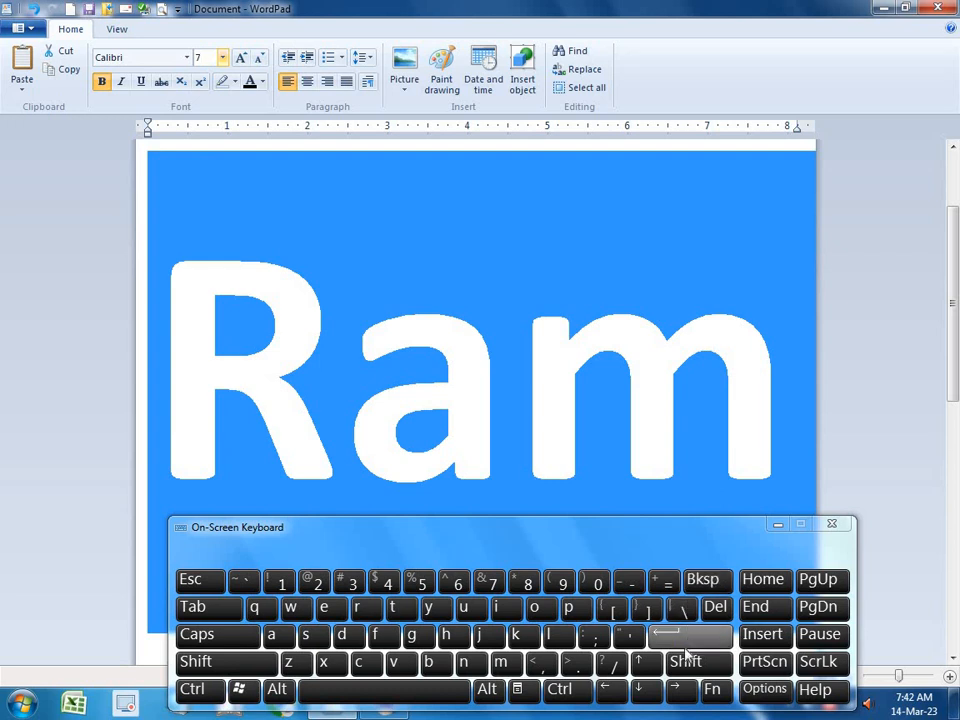
pyautogui.click(690, 640)
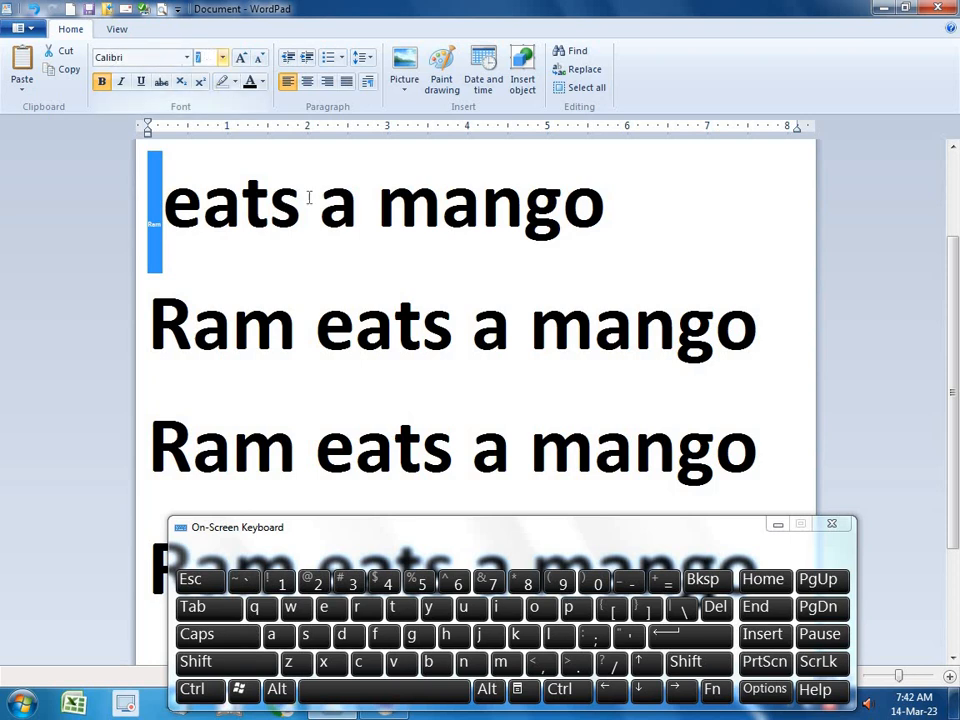
# - Set the font size of the selected word "Ram" in the second sentence to 10
pyautogui.click(281, 583)
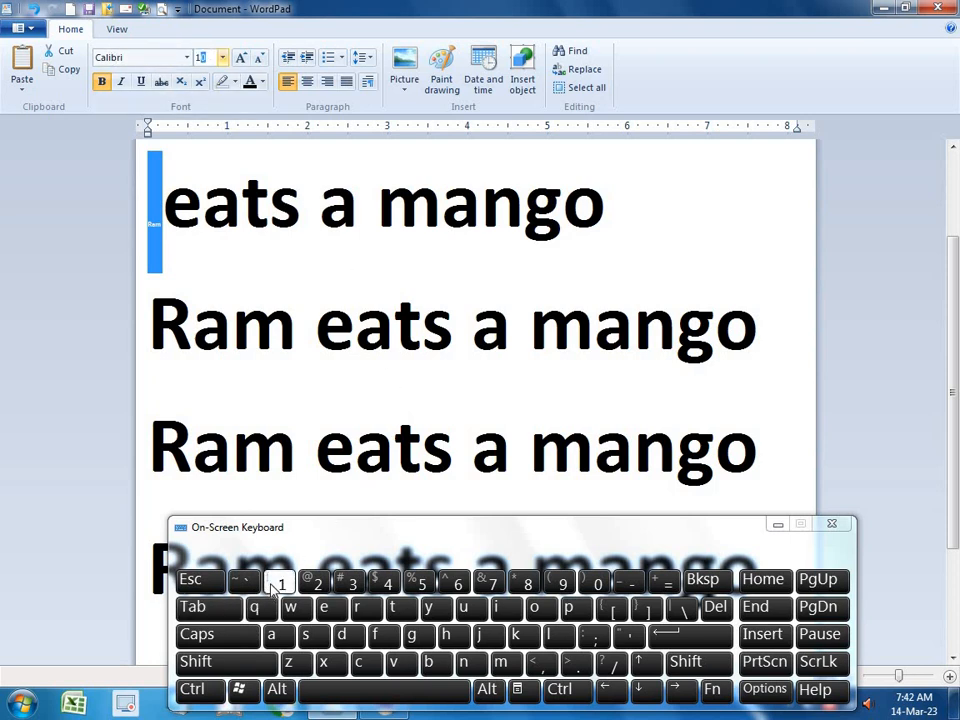
pyautogui.click(598, 583)
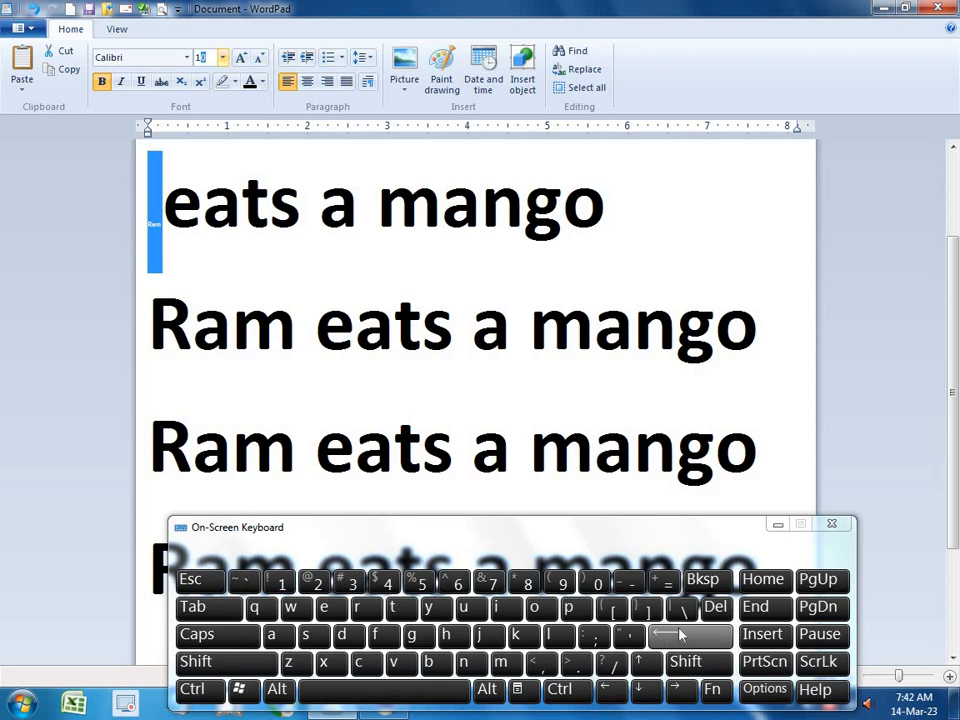
pyautogui.click(680, 636)
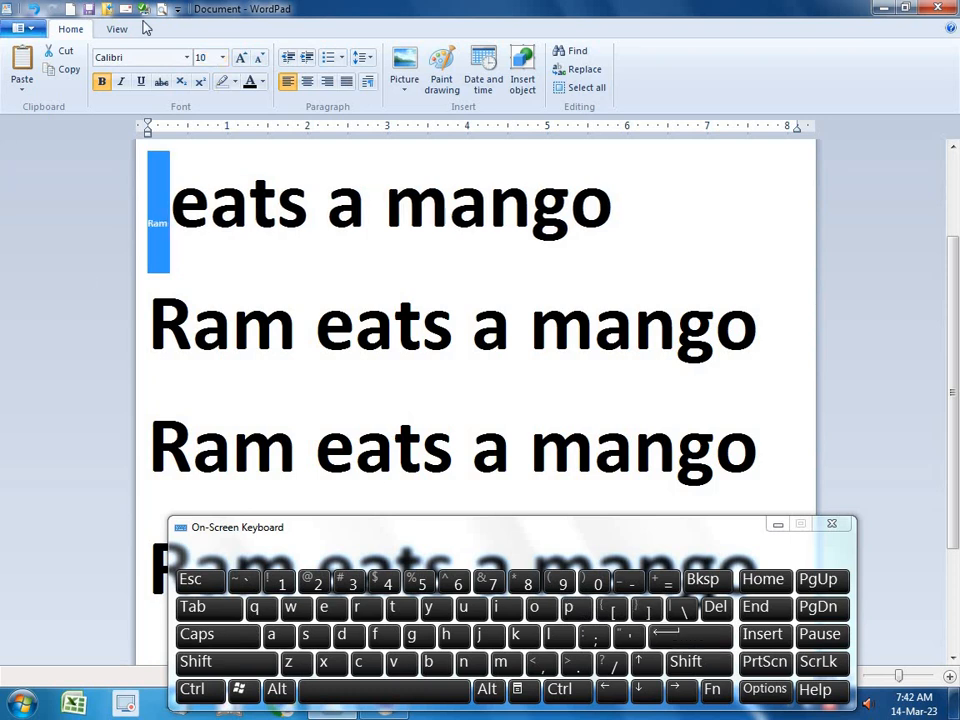
# - Try to set the font size of the selected word "Ram" in the second sentence to 1
pyautogui.click(200, 57)
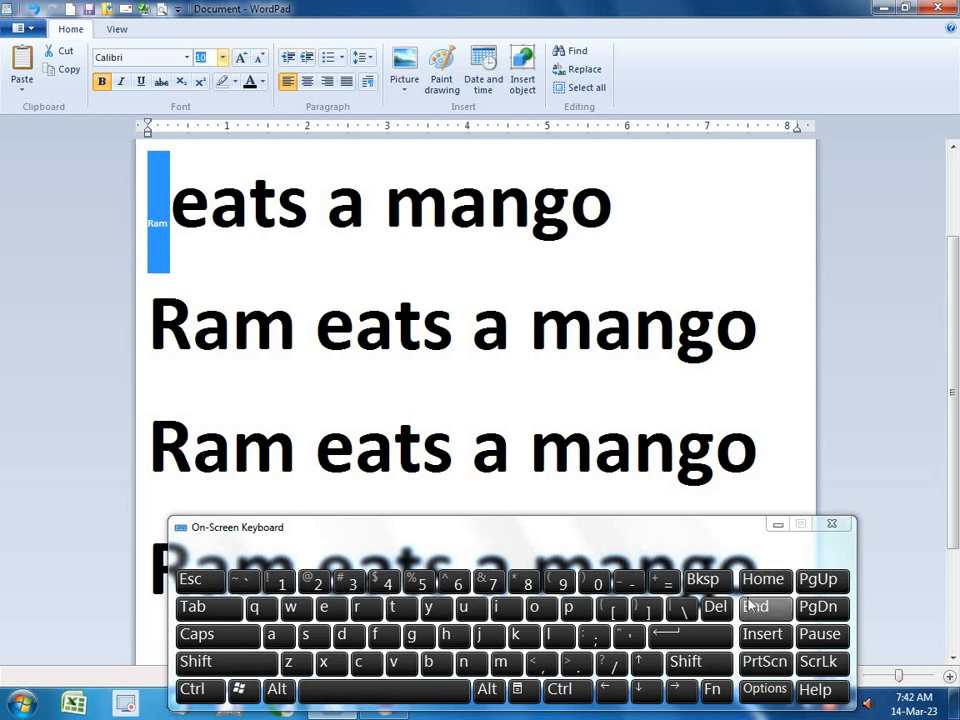
pyautogui.click(700, 580)
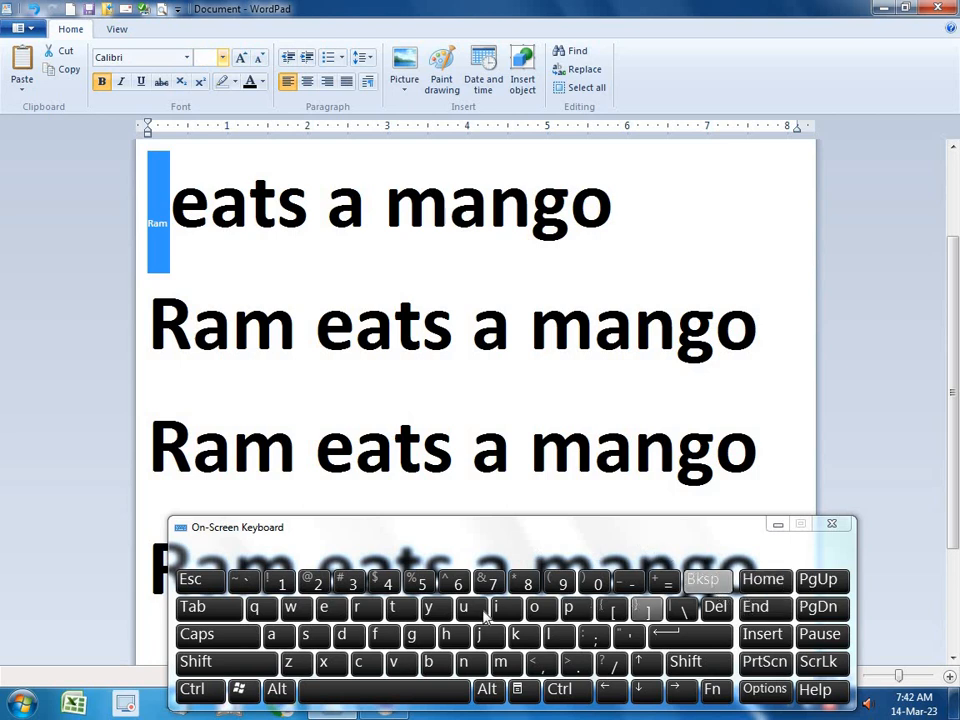
pyautogui.click(281, 582)
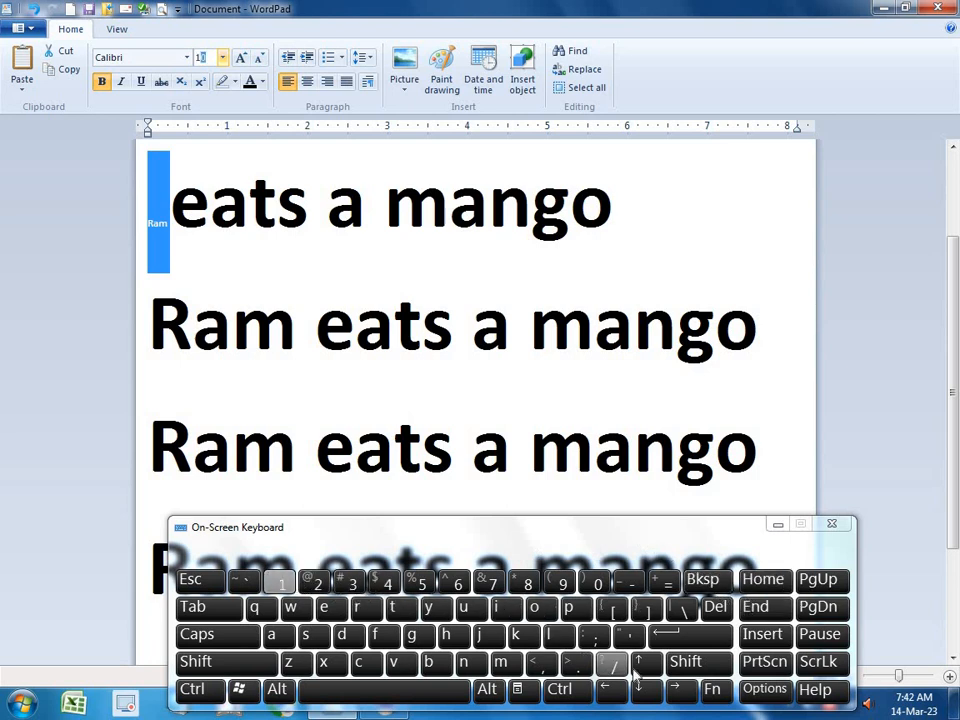
pyautogui.click(655, 636)
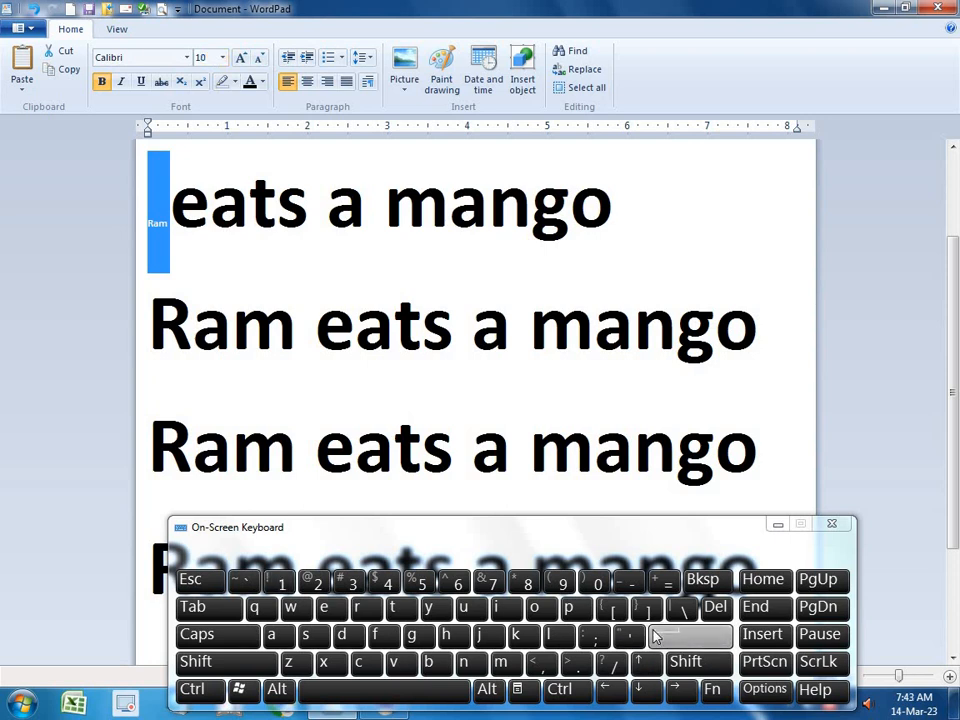
# - Set the font size of the selected word "Ram" in the second sentence to 5
pyautogui.click(202, 58)
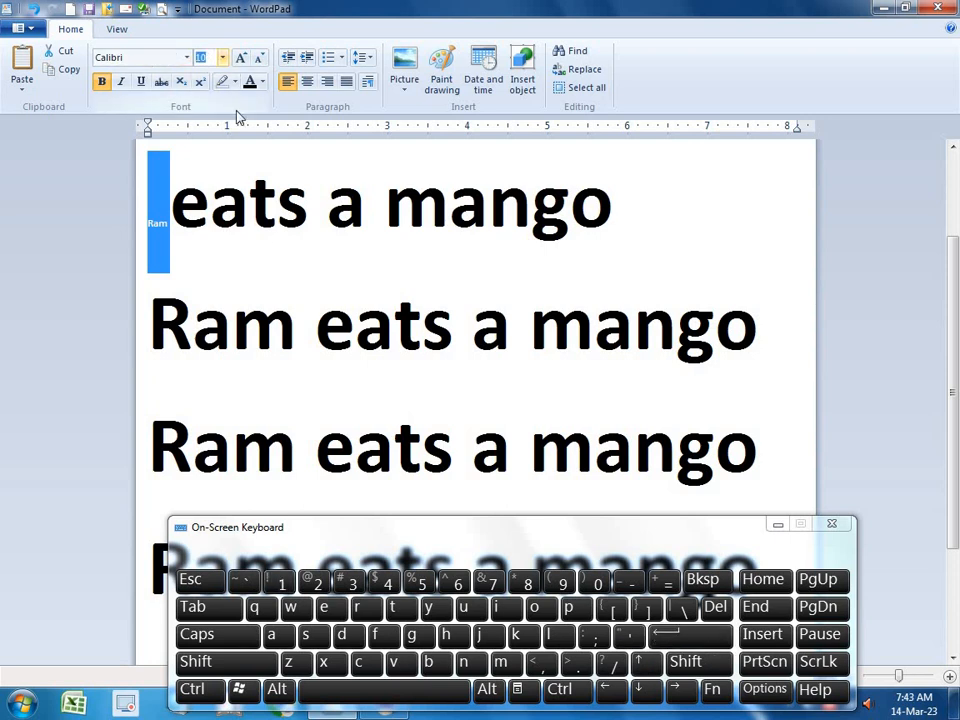
pyautogui.click(421, 582)
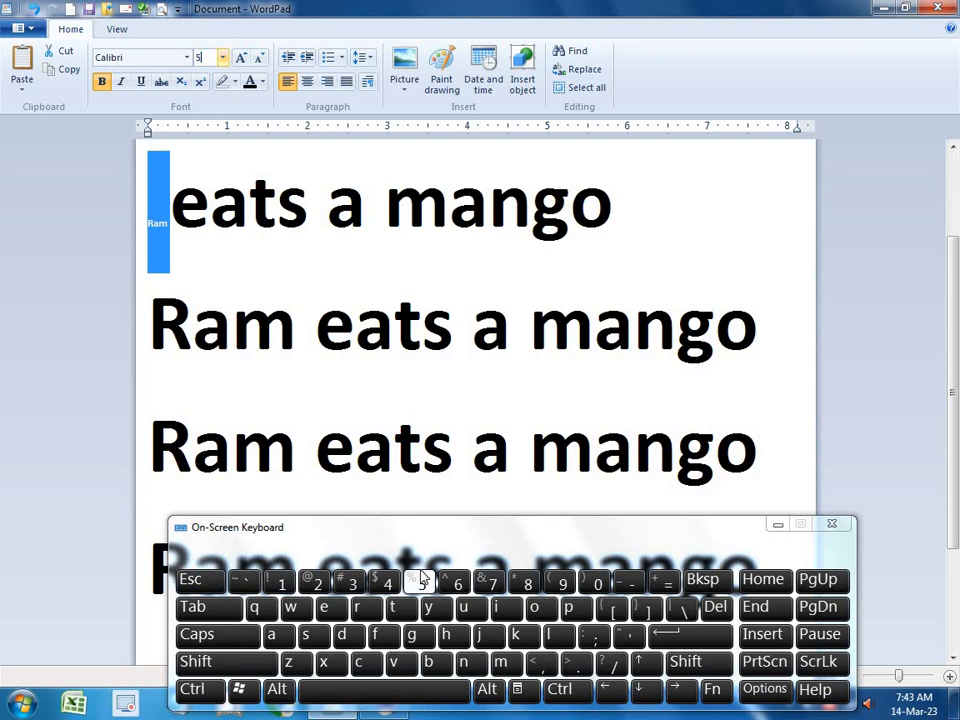
pyautogui.click(655, 636)
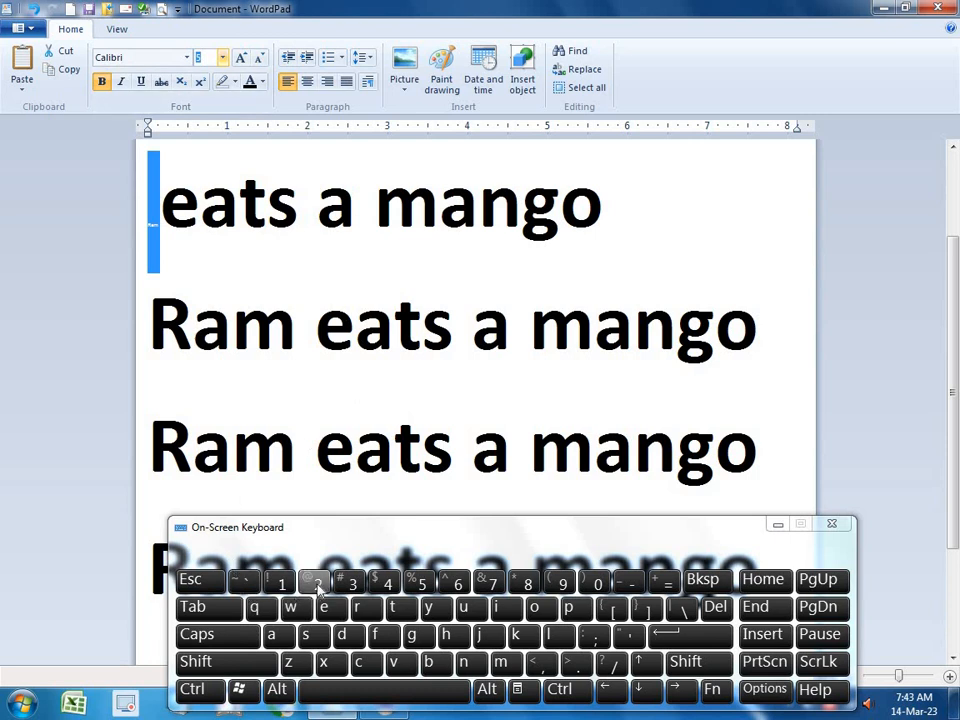
# - Set the font size of the selected word "Ram" in the second sentence to 2, and shrink it one step to 1
pyautogui.click(708, 580)
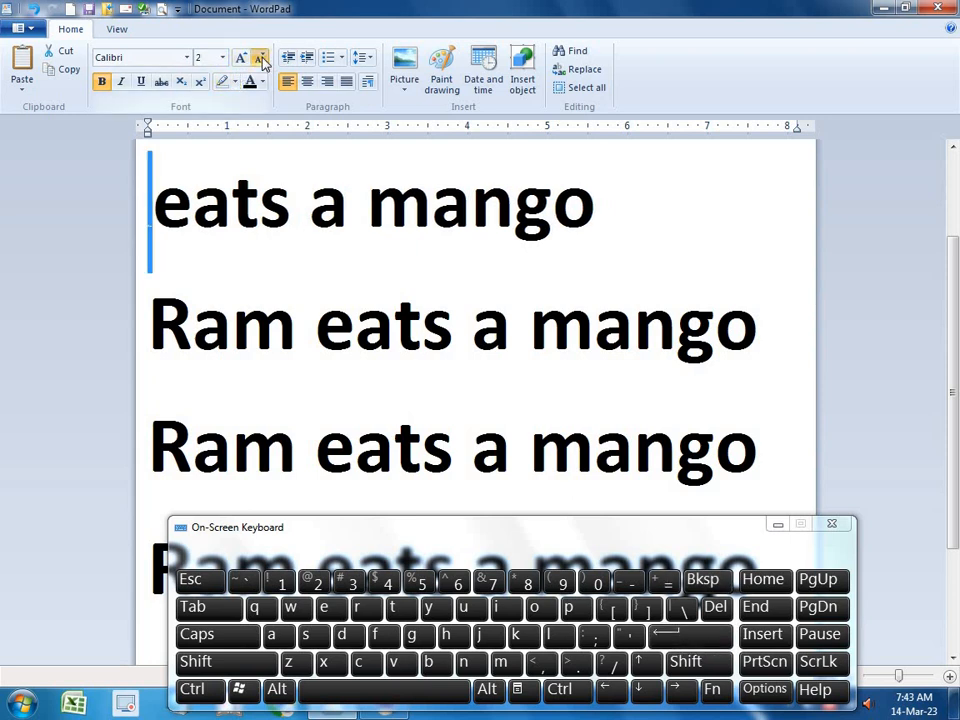
pyautogui.click(259, 58)
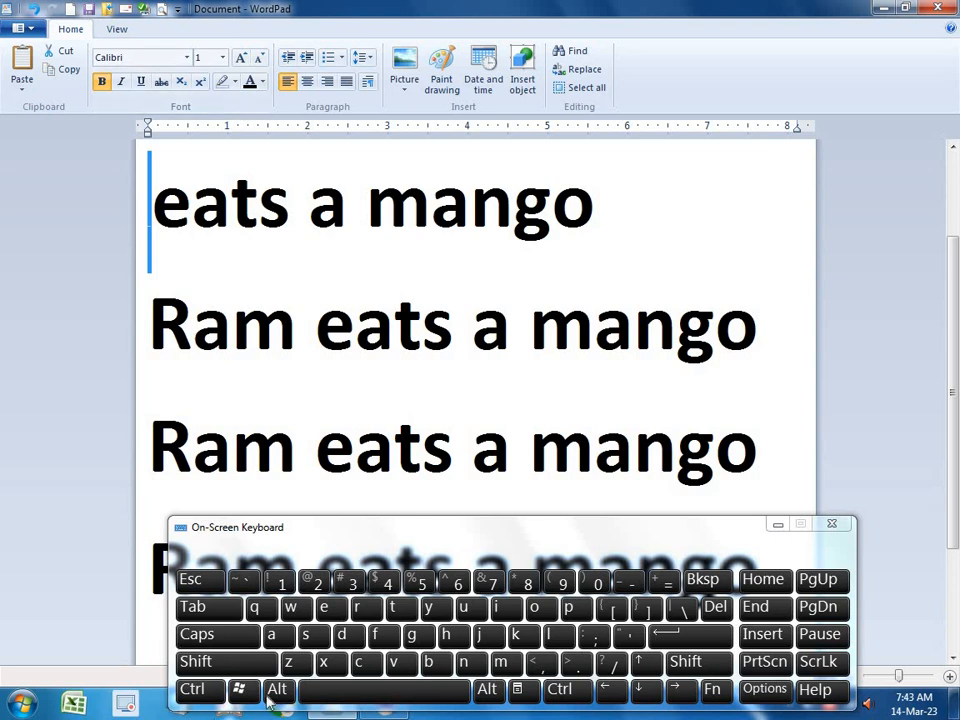
# - Switch to the Notepad window and enter the word "hajari" in the blank document
pyautogui.moveTo(333, 705)
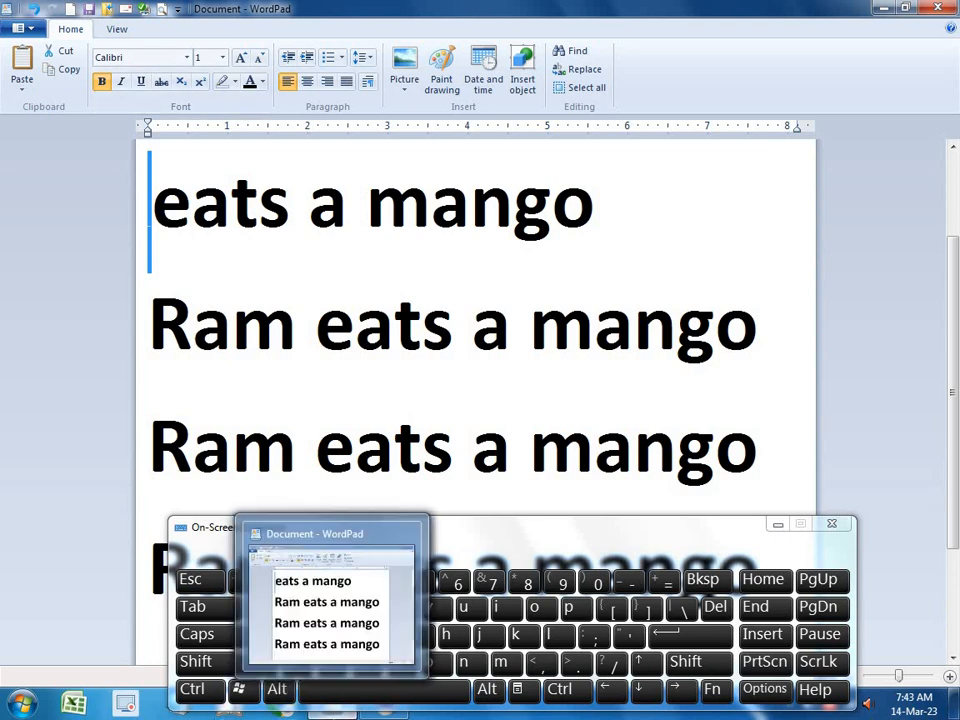
pyautogui.moveTo(372, 710)
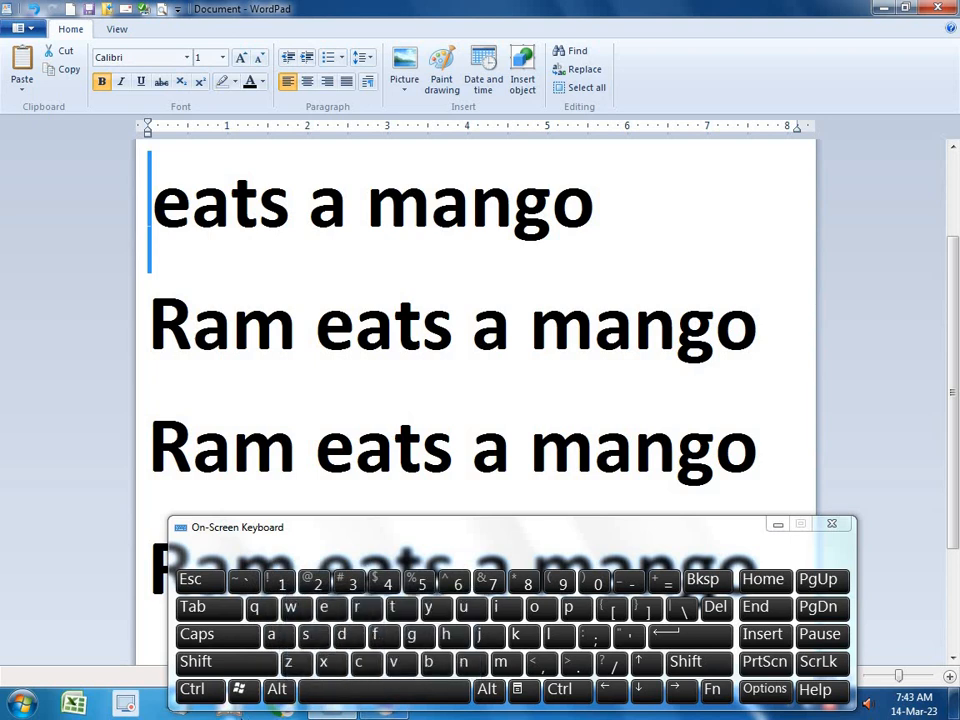
pyautogui.click(185, 711)
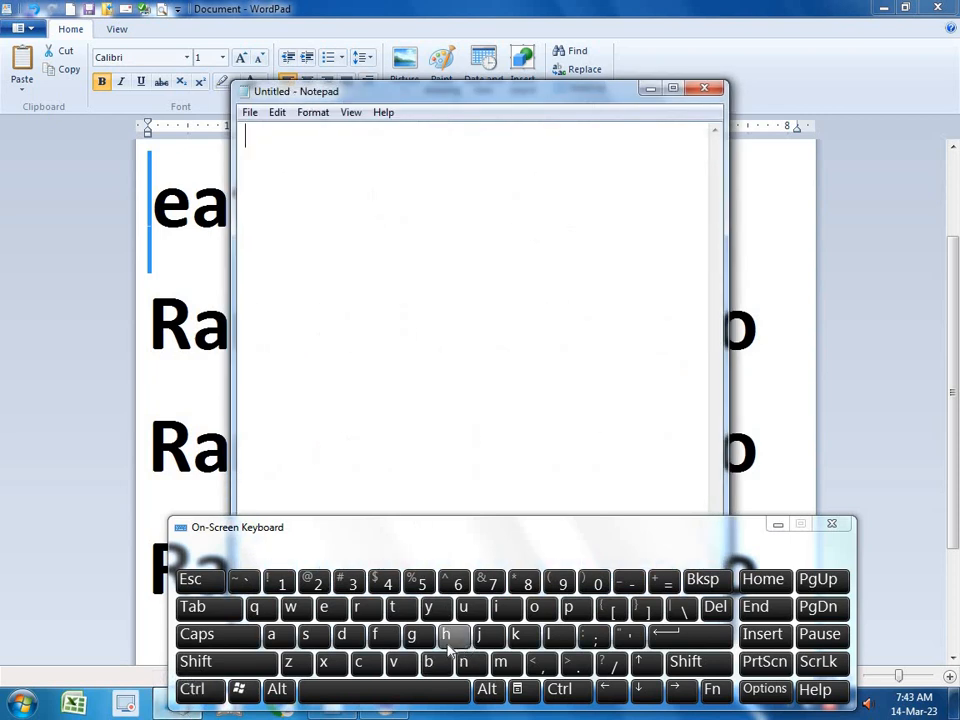
pyautogui.click(446, 636)
pyautogui.click(272, 635)
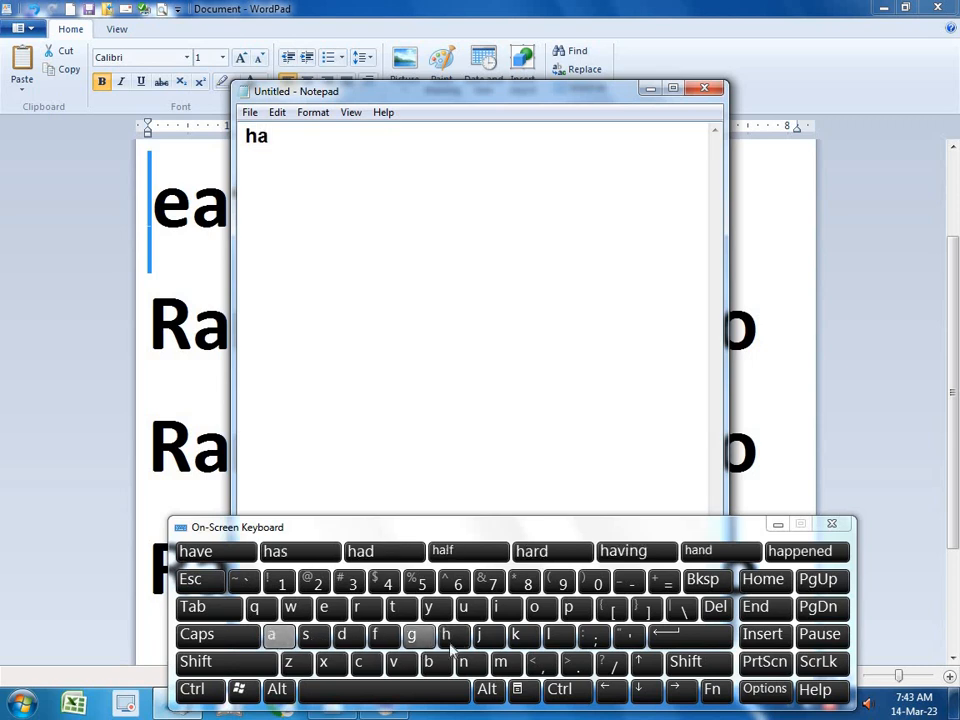
pyautogui.click(480, 635)
pyautogui.click(272, 635)
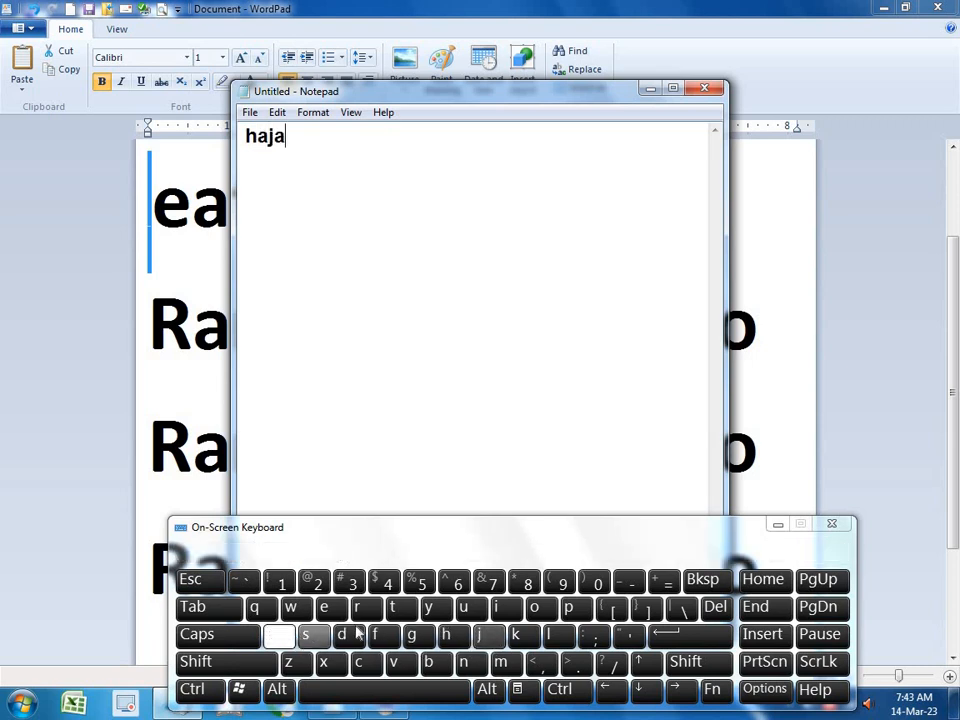
pyautogui.click(357, 607)
pyautogui.click(498, 607)
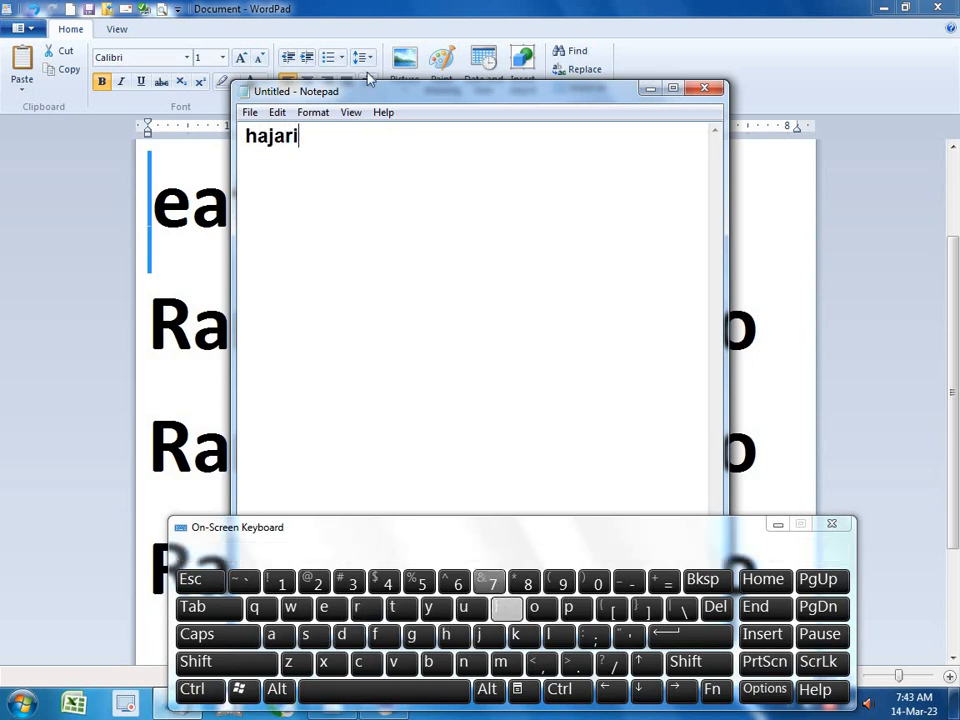
# - Set the Notepad font size to 1, keeping the Arial Bold font
pyautogui.click(310, 113)
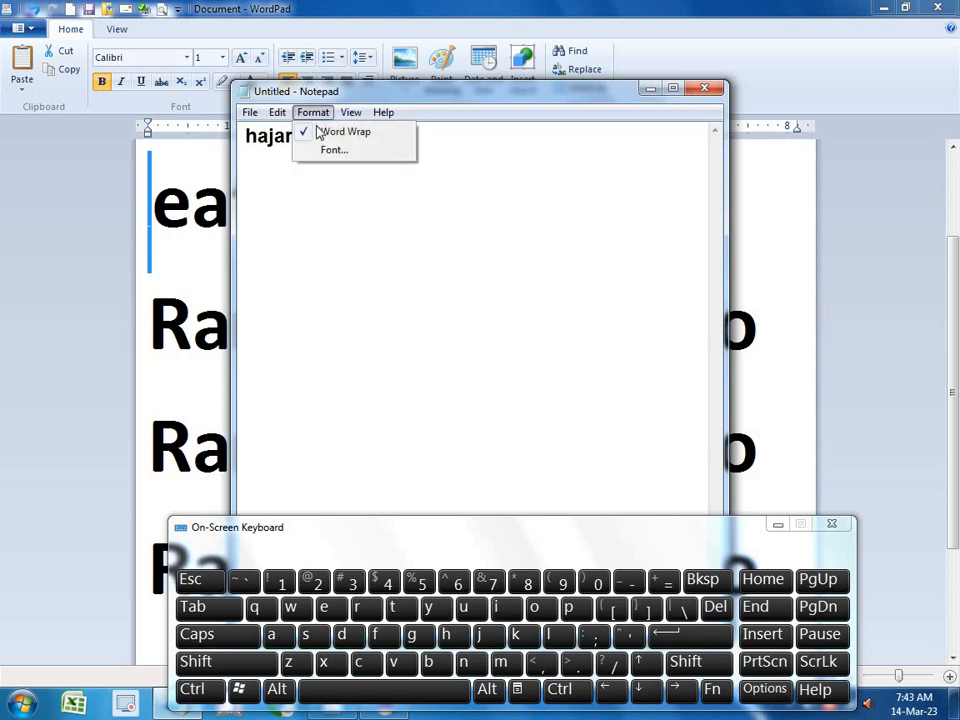
pyautogui.click(330, 149)
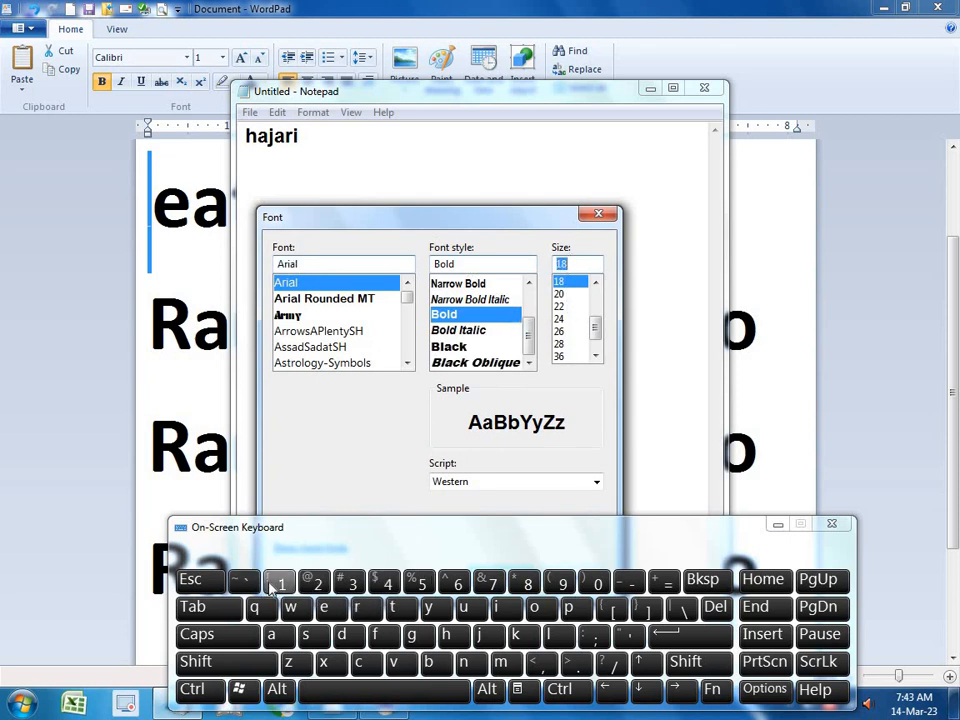
pyautogui.click(276, 584)
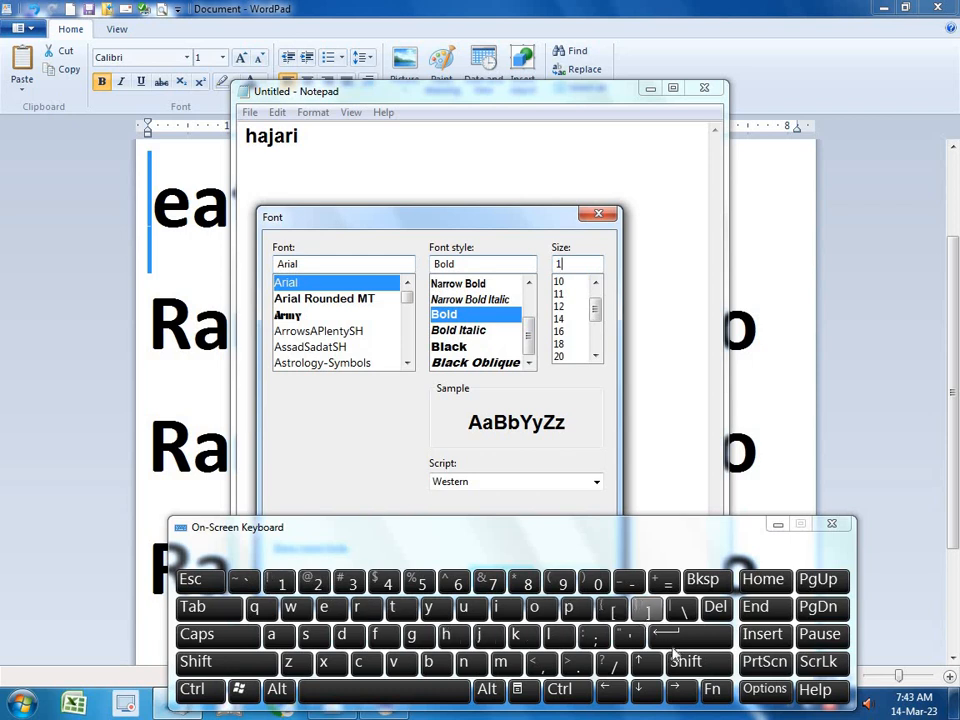
pyautogui.click(676, 647)
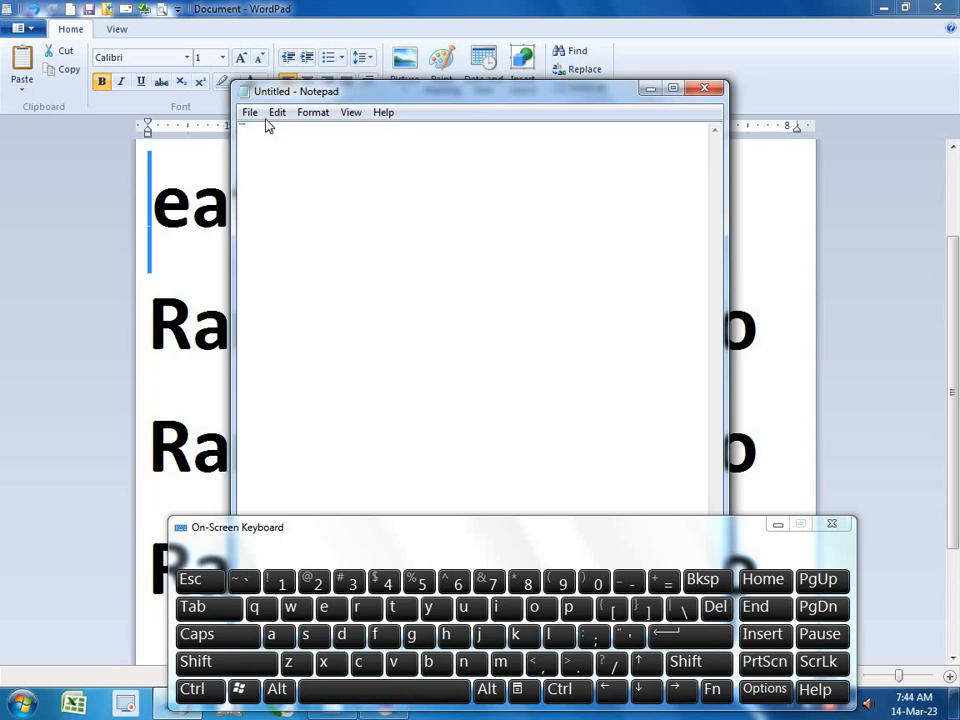
# - Set the Notepad font size to 7 in the font settings
pyautogui.click(303, 125)
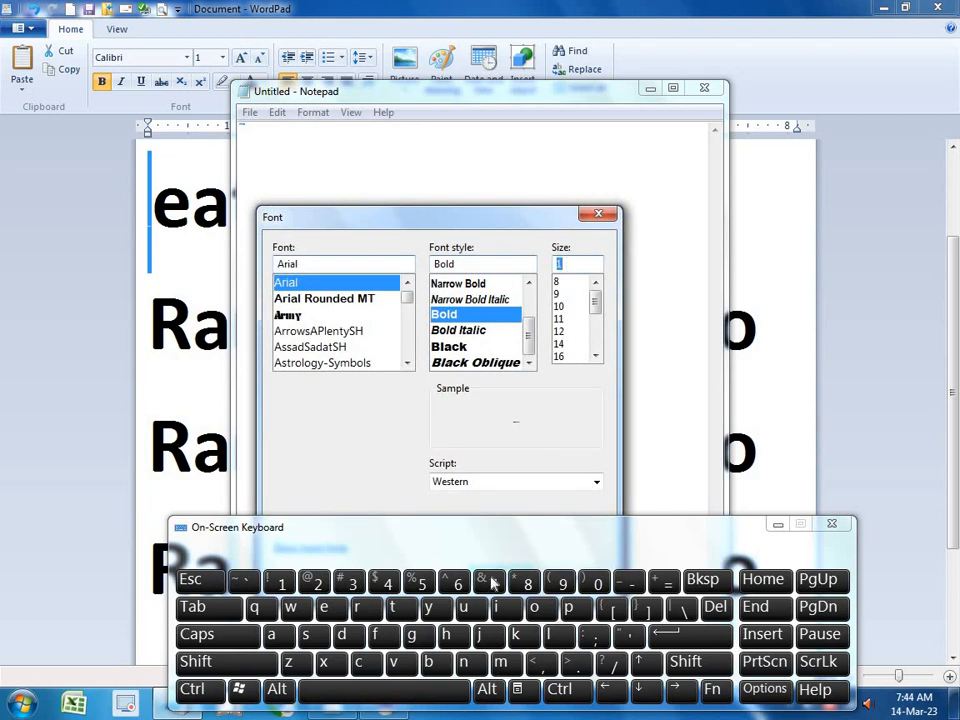
pyautogui.click(490, 583)
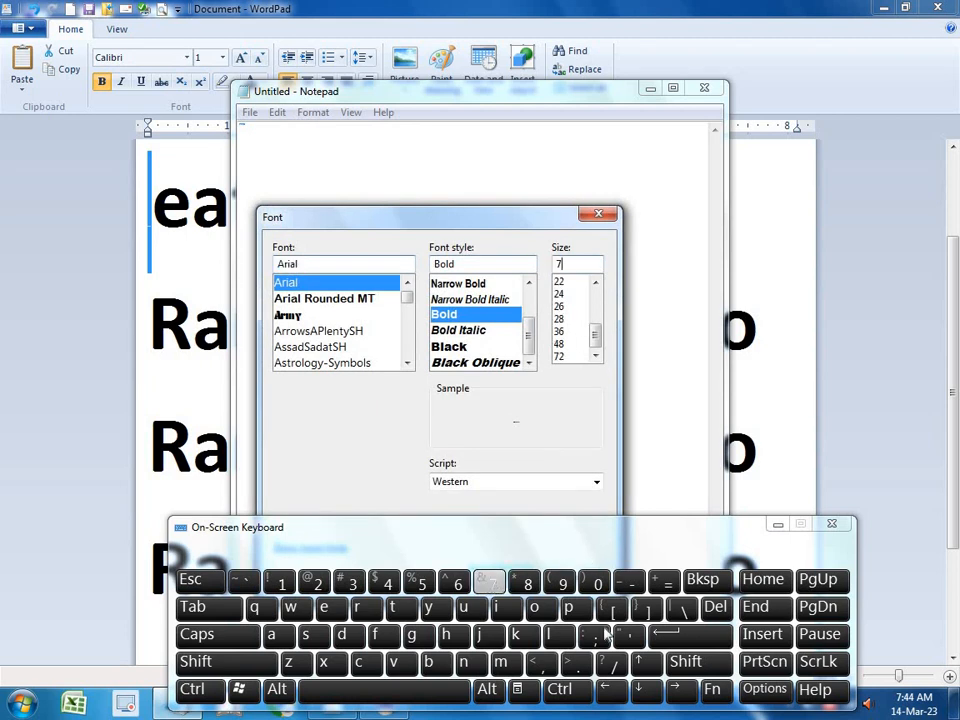
pyautogui.click(698, 641)
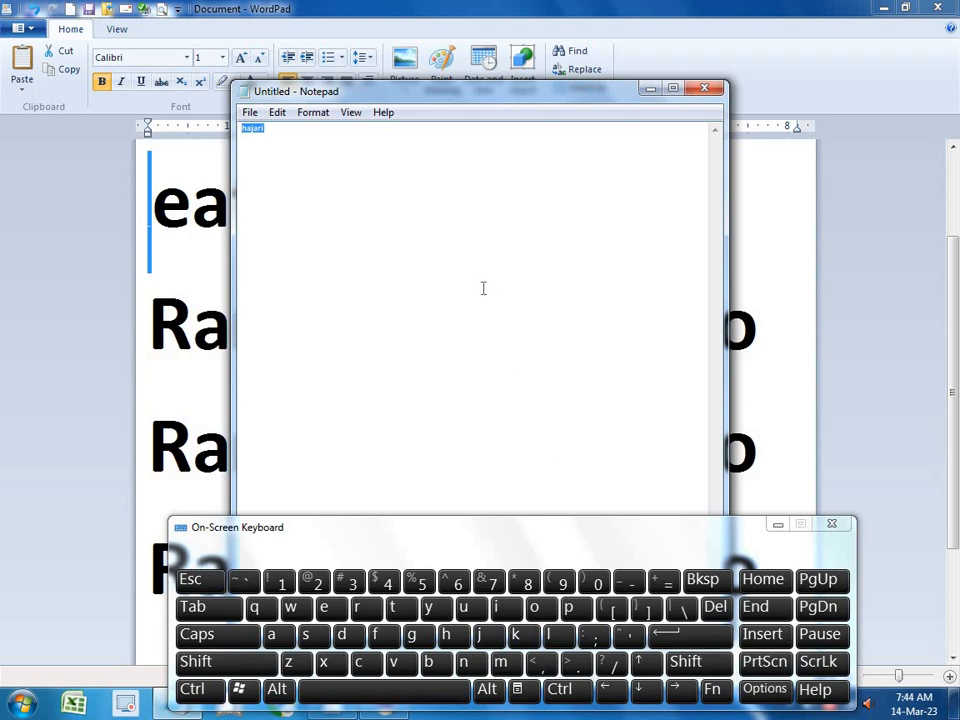
# - Try to set the Notepad font size to the decimal value 5.5
pyautogui.click(310, 113)
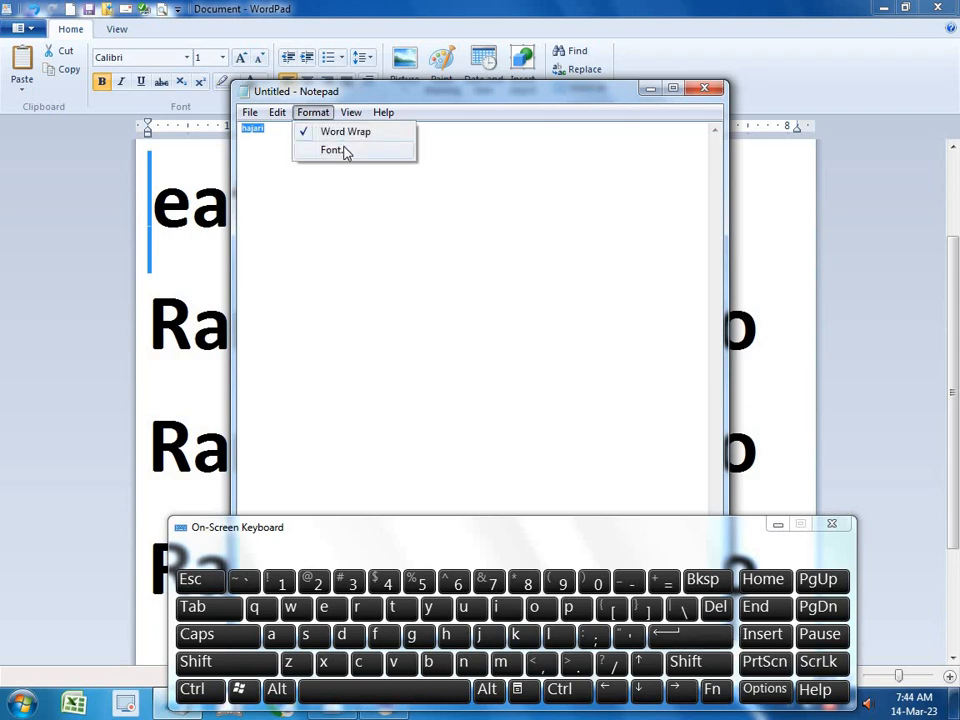
pyautogui.click(345, 149)
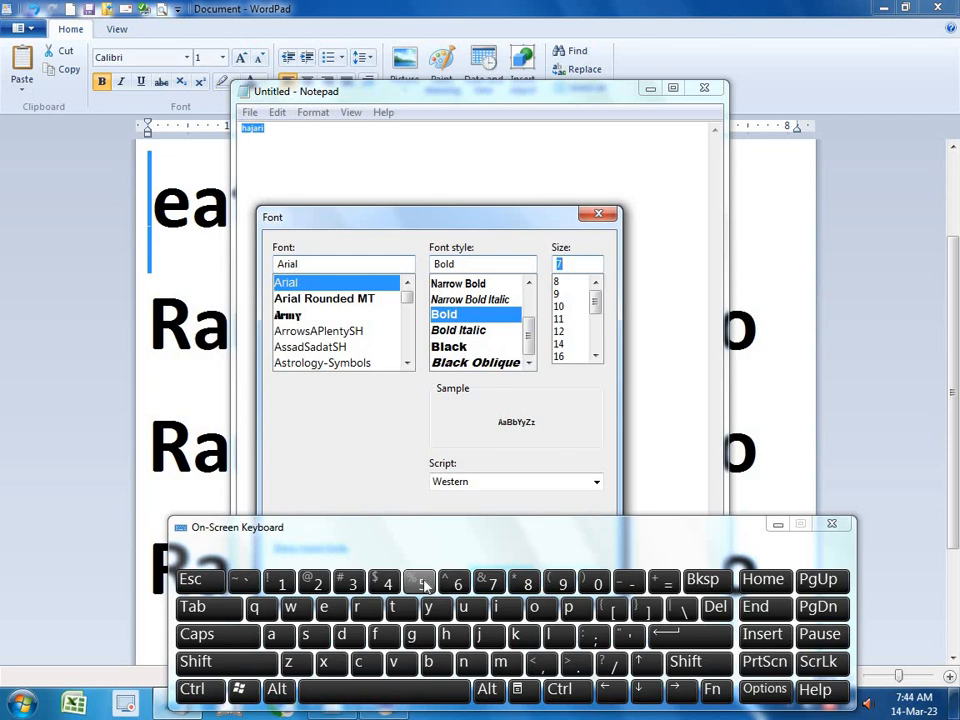
pyautogui.click(422, 583)
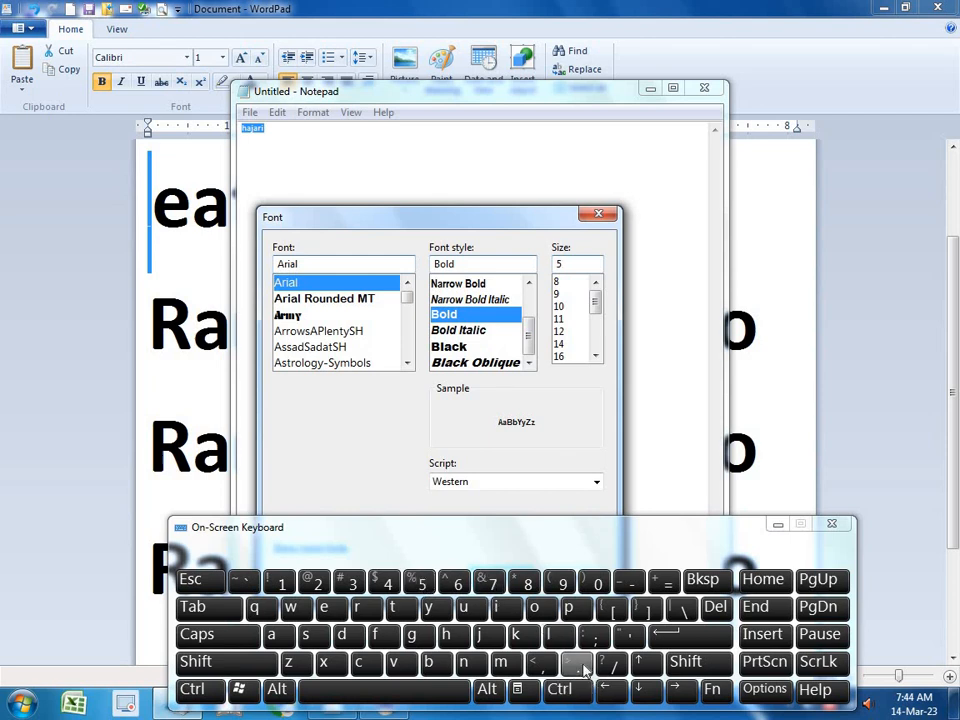
pyautogui.click(576, 662)
pyautogui.click(421, 588)
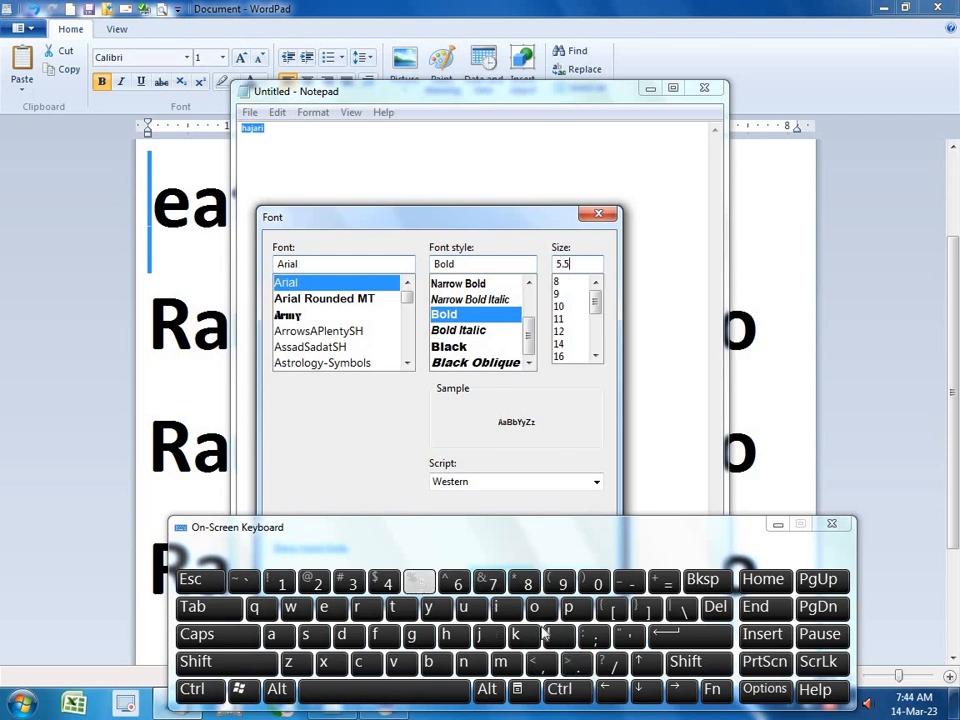
pyautogui.click(662, 640)
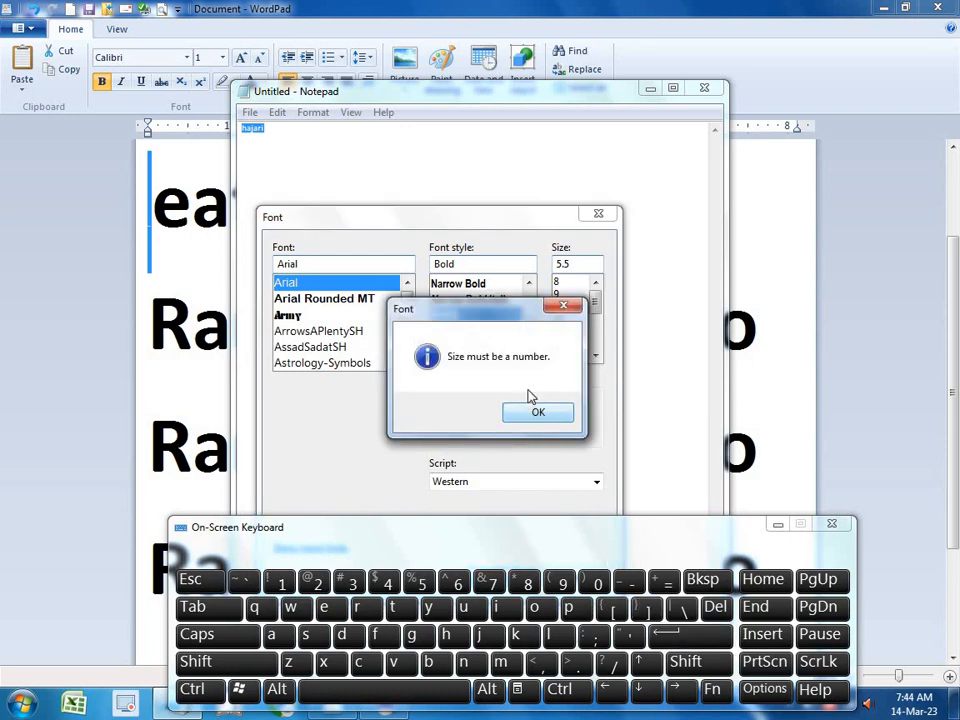
pyautogui.click(578, 309)
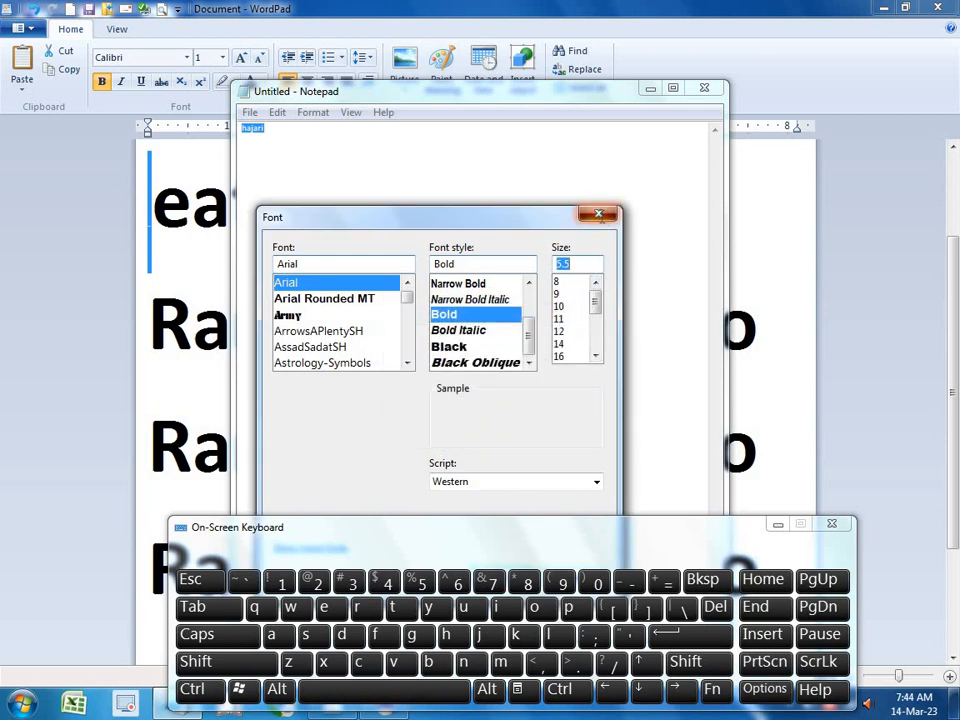
# - Cancel the font settings and close the untitled Notepad document without saving, returning to WordPad
pyautogui.click(600, 217)
pyautogui.click(701, 90)
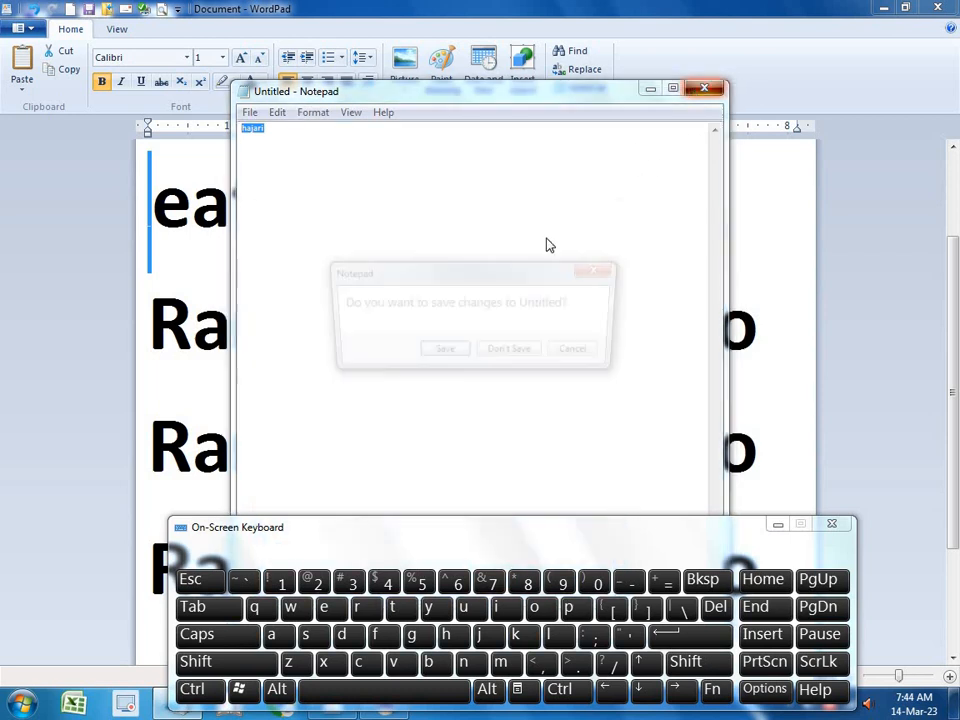
pyautogui.click(512, 354)
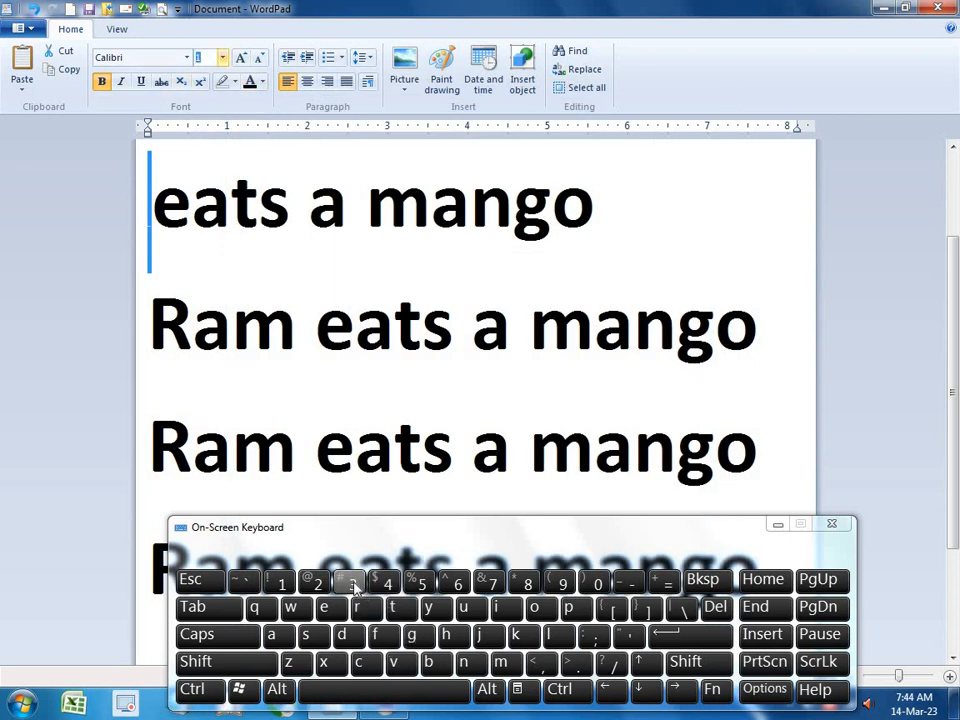
# - Set the font size of the selected word "Ram" in the second sentence to 50.5
pyautogui.click(421, 583)
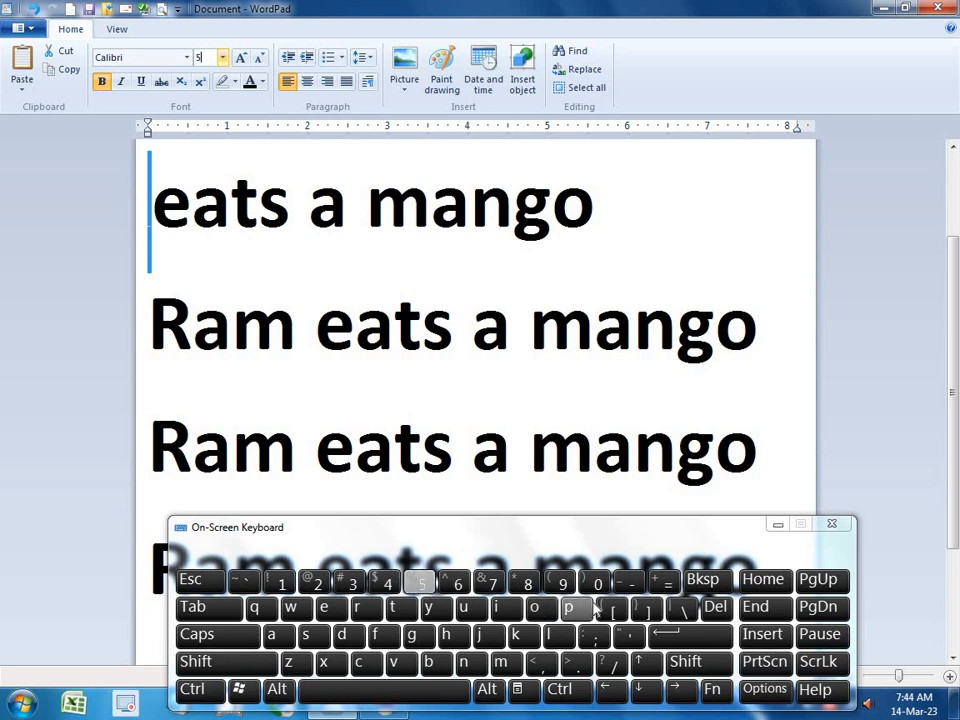
pyautogui.click(597, 583)
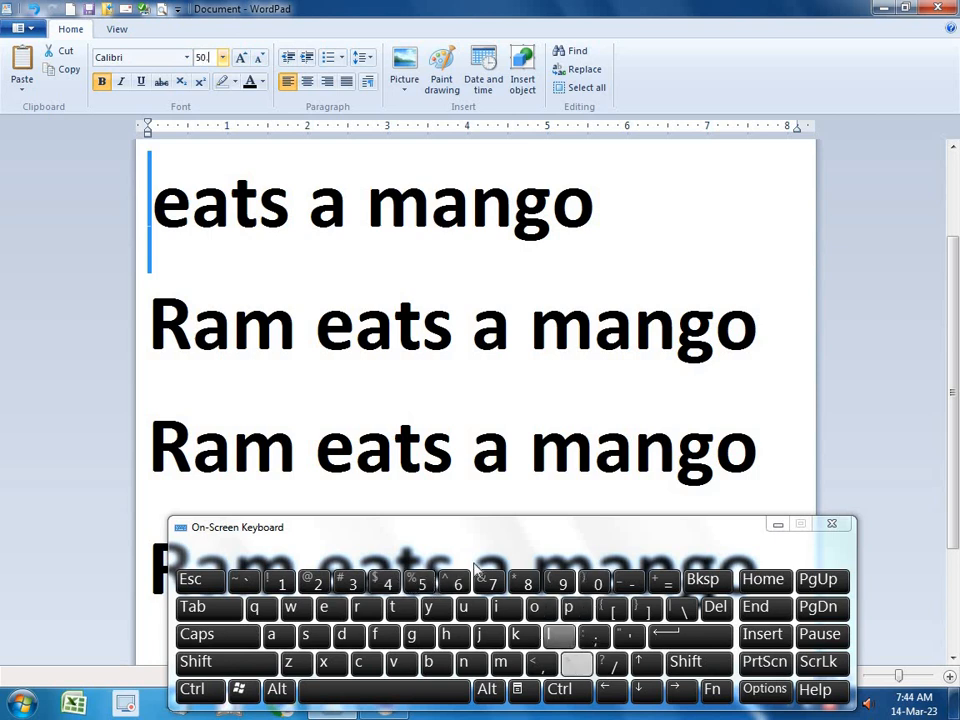
pyautogui.click(421, 583)
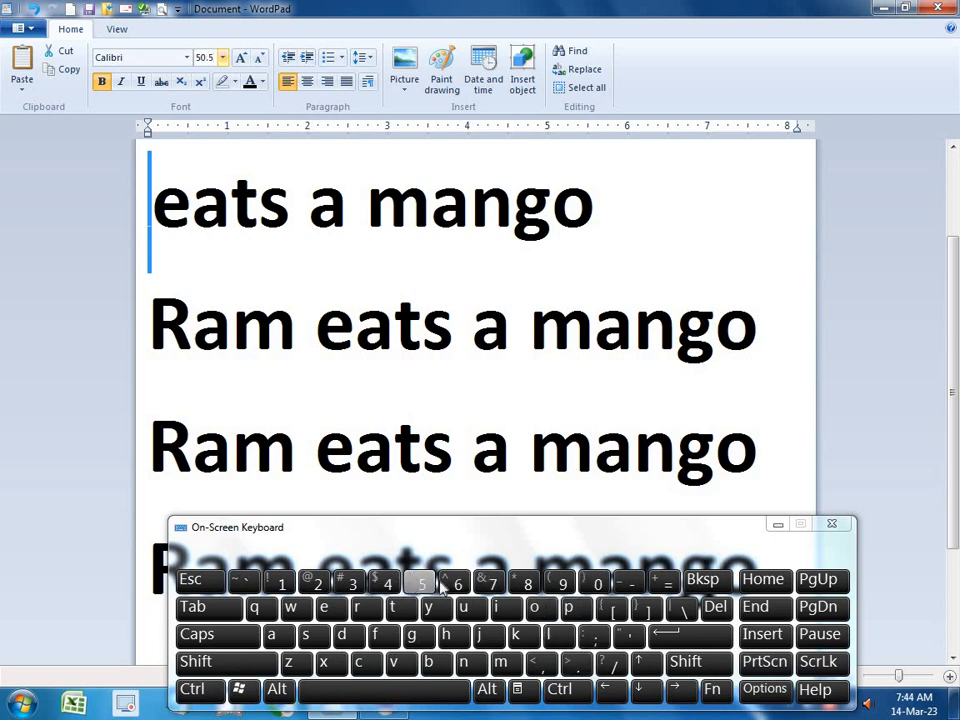
pyautogui.click(670, 635)
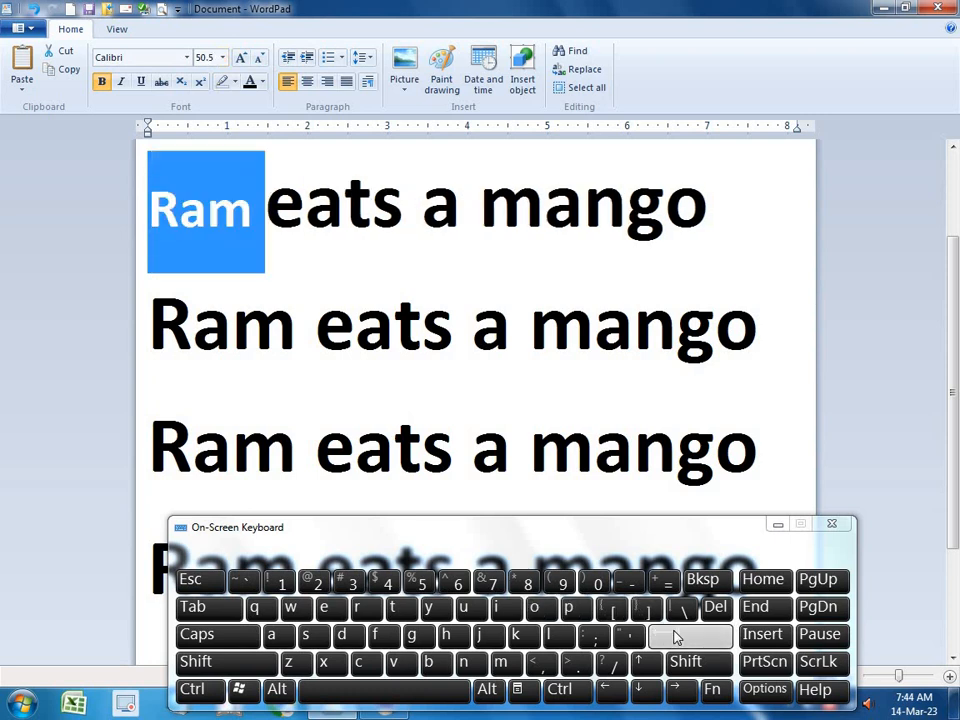
# - Set the font size of the selected word "Ram" in the second sentence to 70.7
pyautogui.click(204, 57)
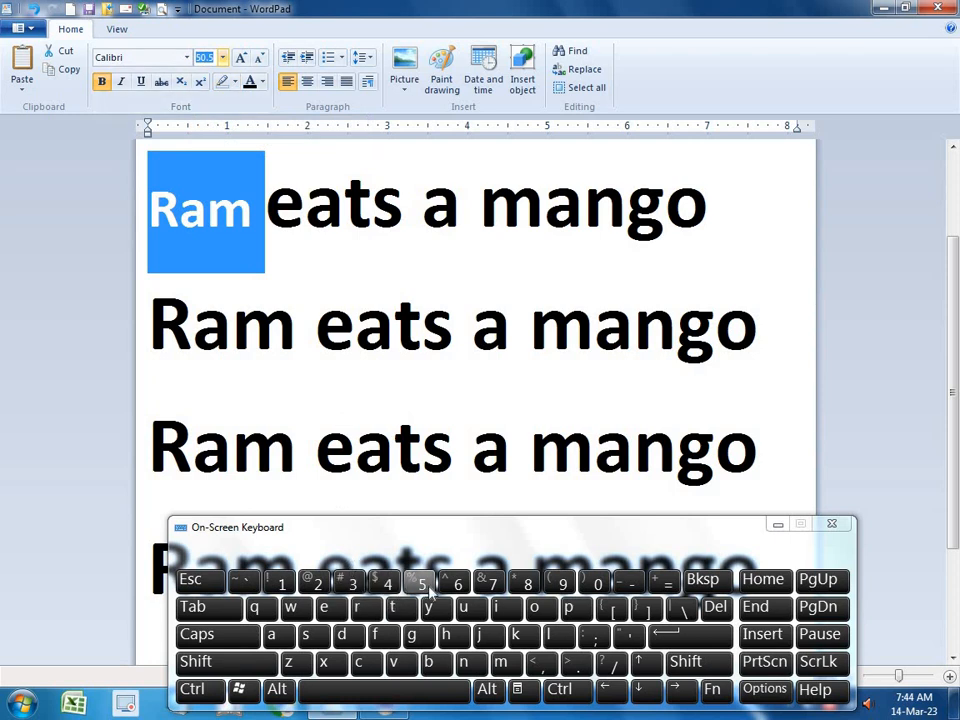
pyautogui.click(487, 582)
pyautogui.click(598, 583)
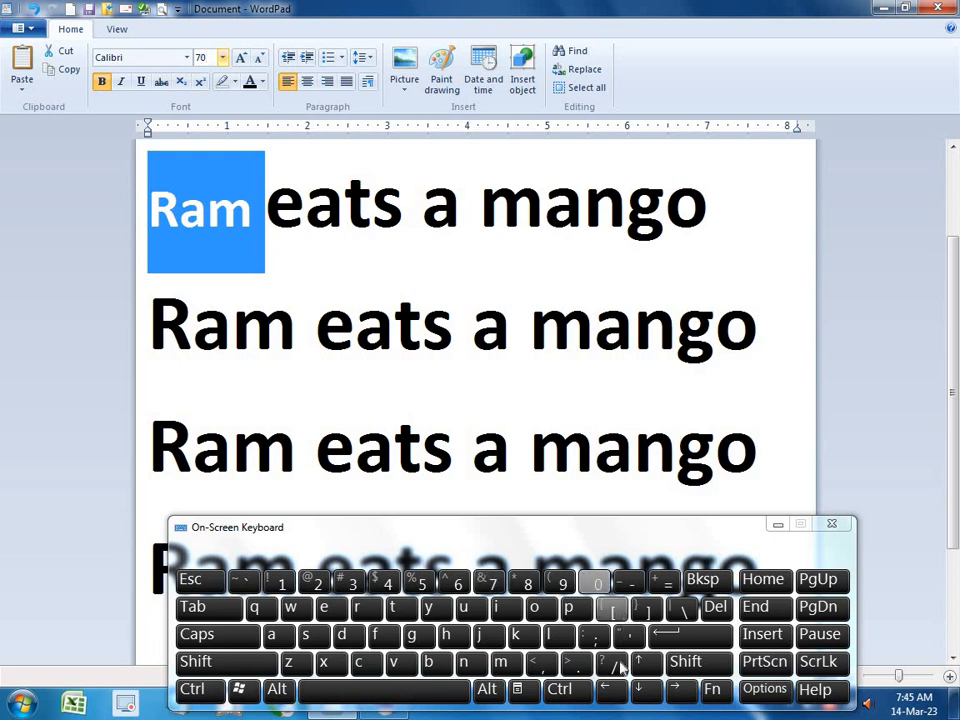
pyautogui.click(577, 662)
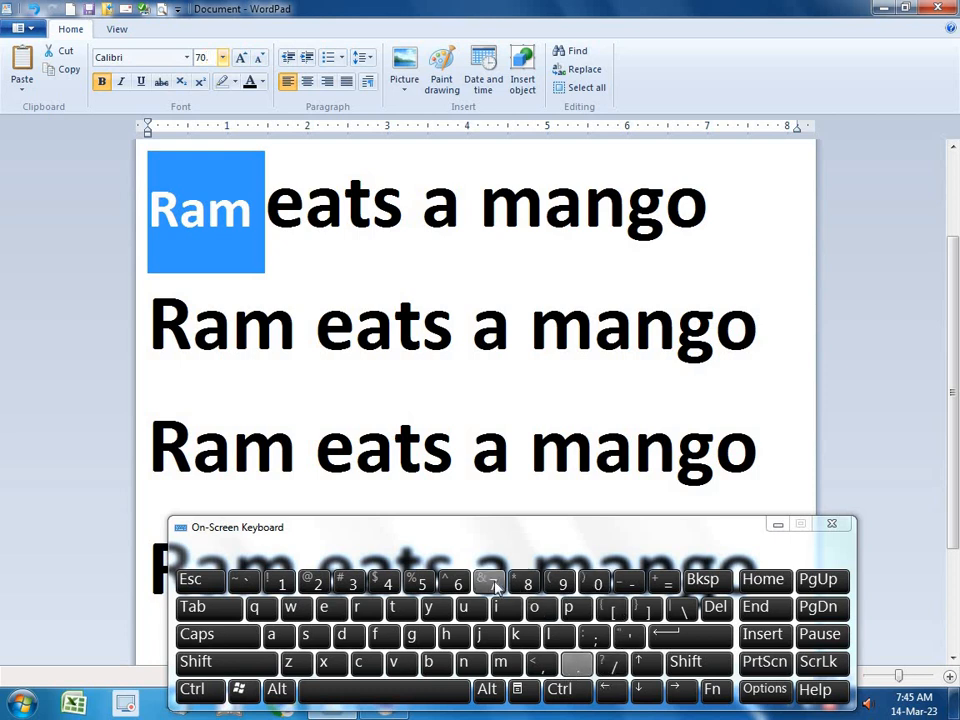
pyautogui.click(487, 582)
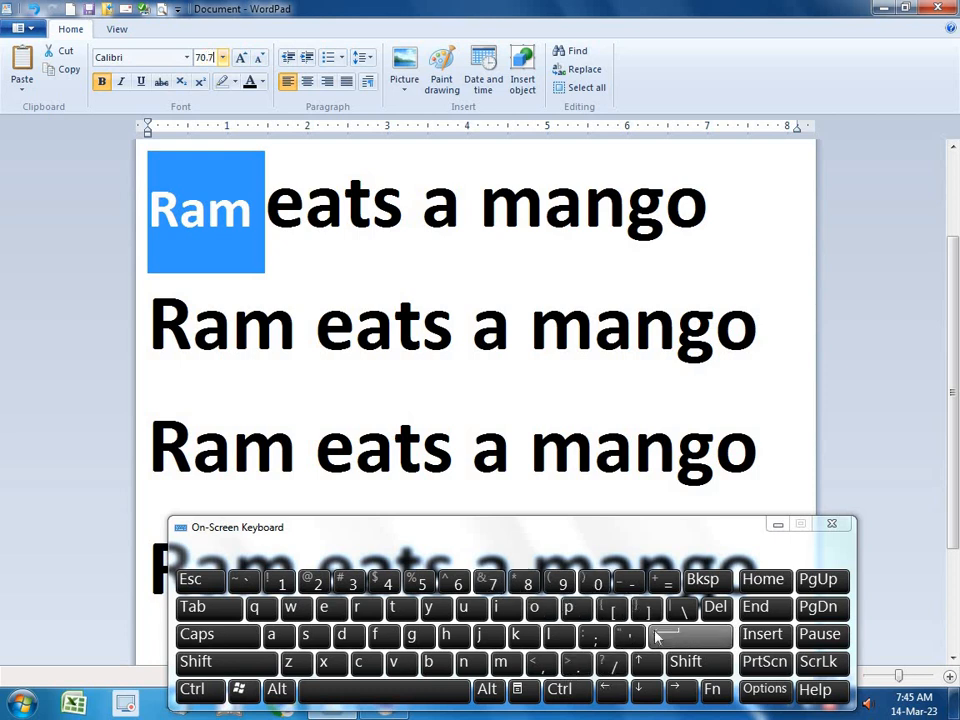
pyautogui.click(658, 637)
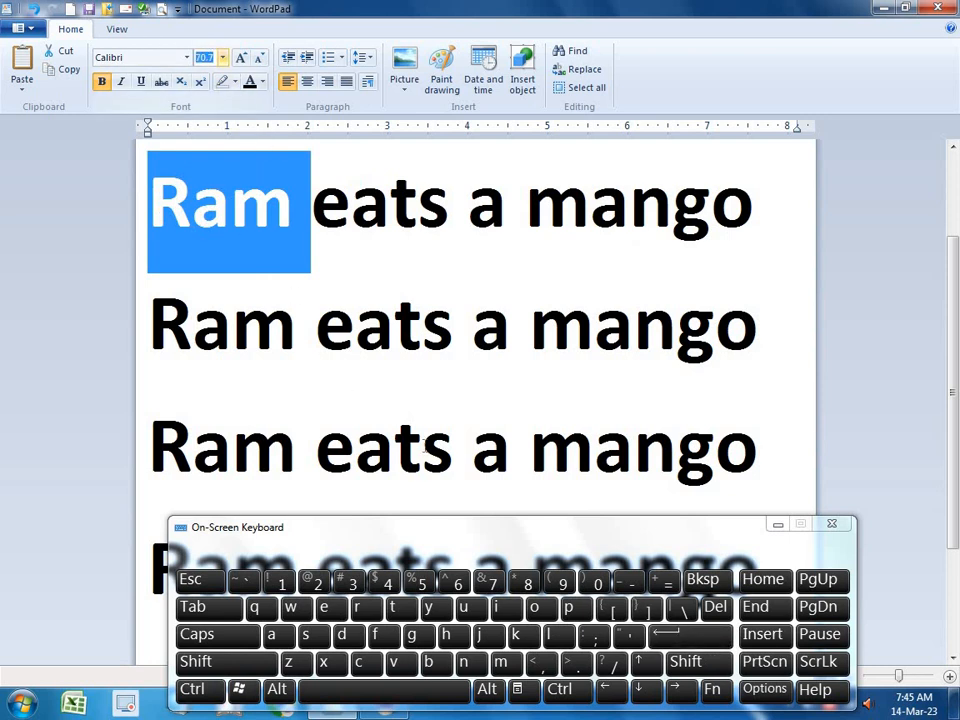
# - Set the font size of the selected word "Ram" in the second sentence to 70.4
pyautogui.click(488, 582)
pyautogui.click(598, 582)
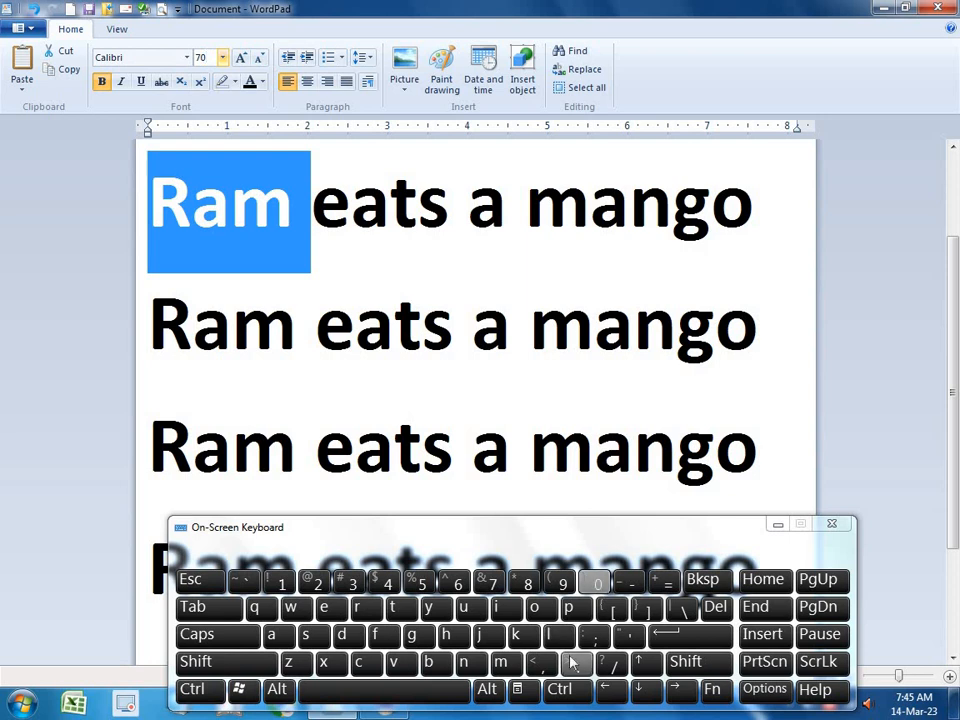
pyautogui.click(576, 665)
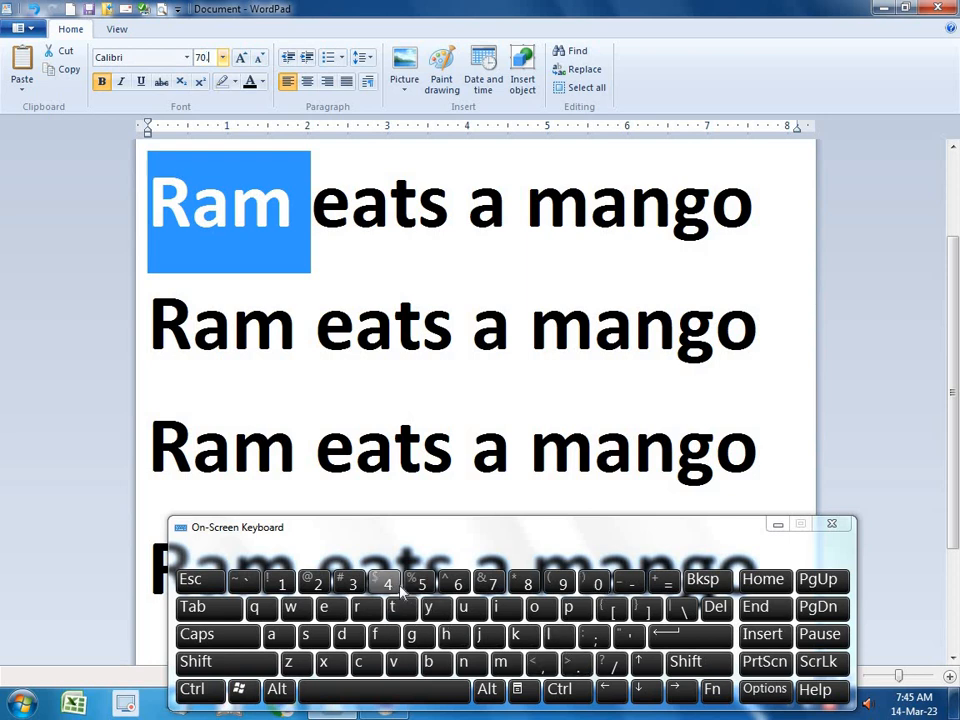
pyautogui.click(389, 584)
pyautogui.click(697, 638)
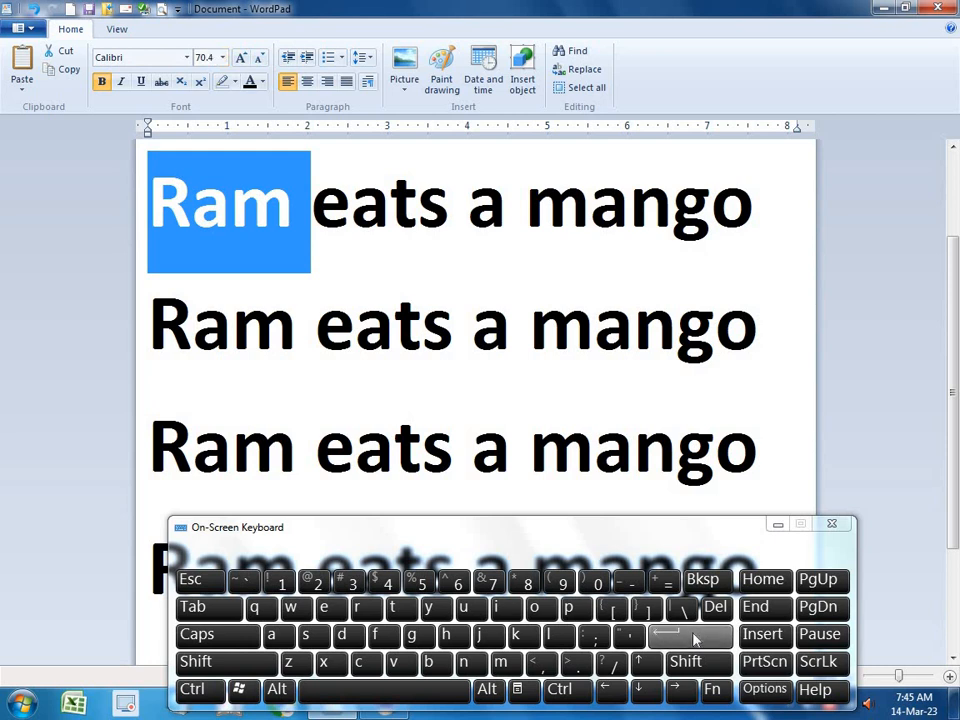
pyautogui.click(697, 638)
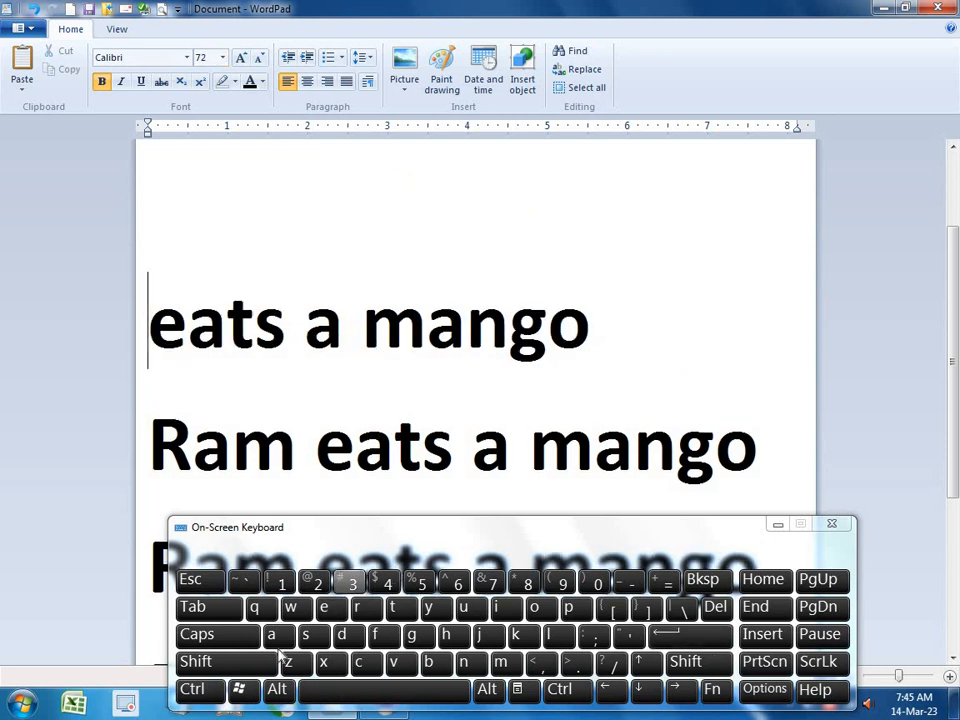
pyautogui.click(192, 689)
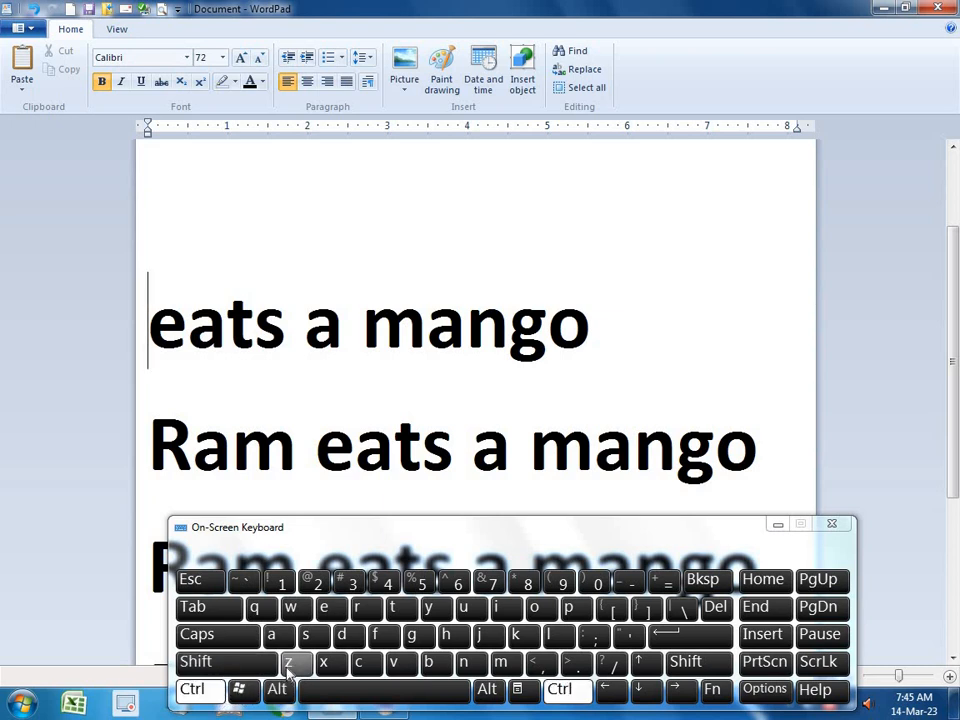
pyautogui.click(288, 665)
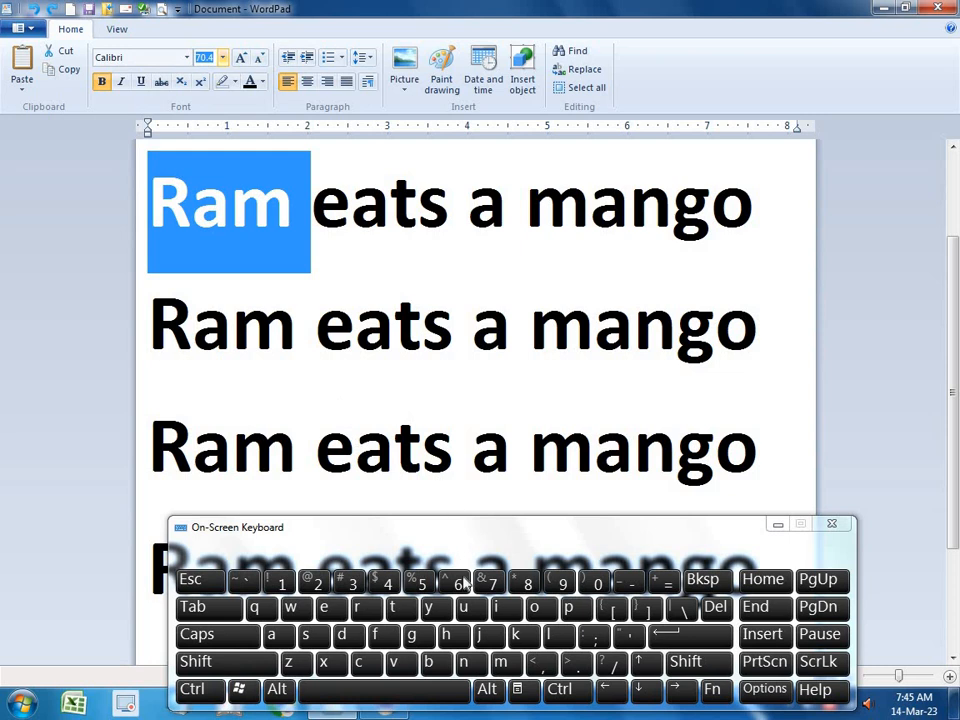
# - Set the font size of the selected word "Ram" in the second sentence to 6.3
pyautogui.click(457, 583)
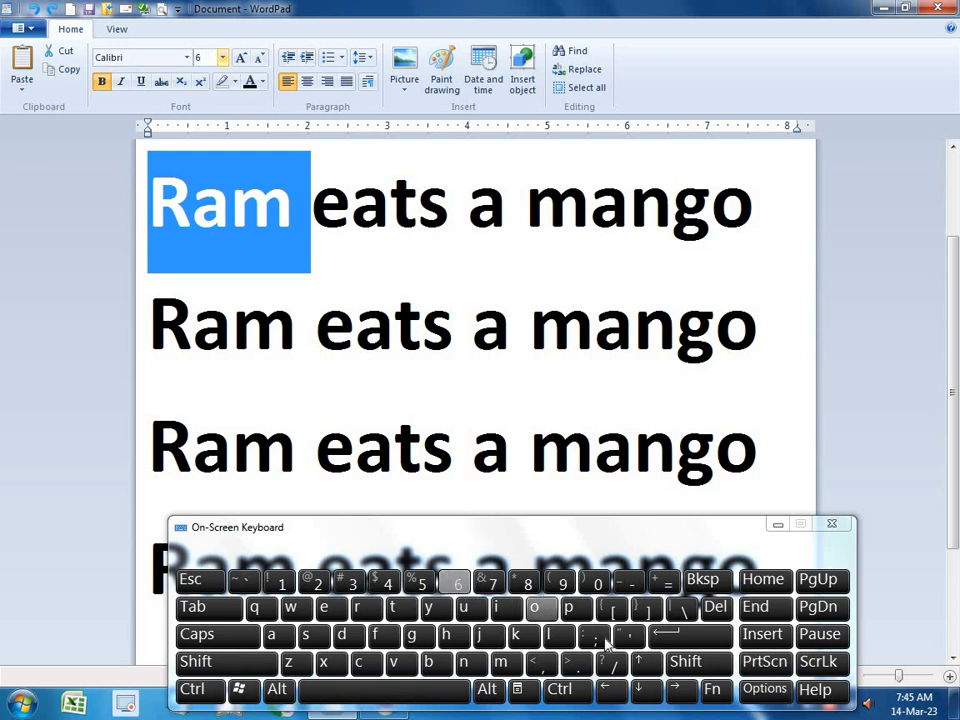
pyautogui.click(574, 662)
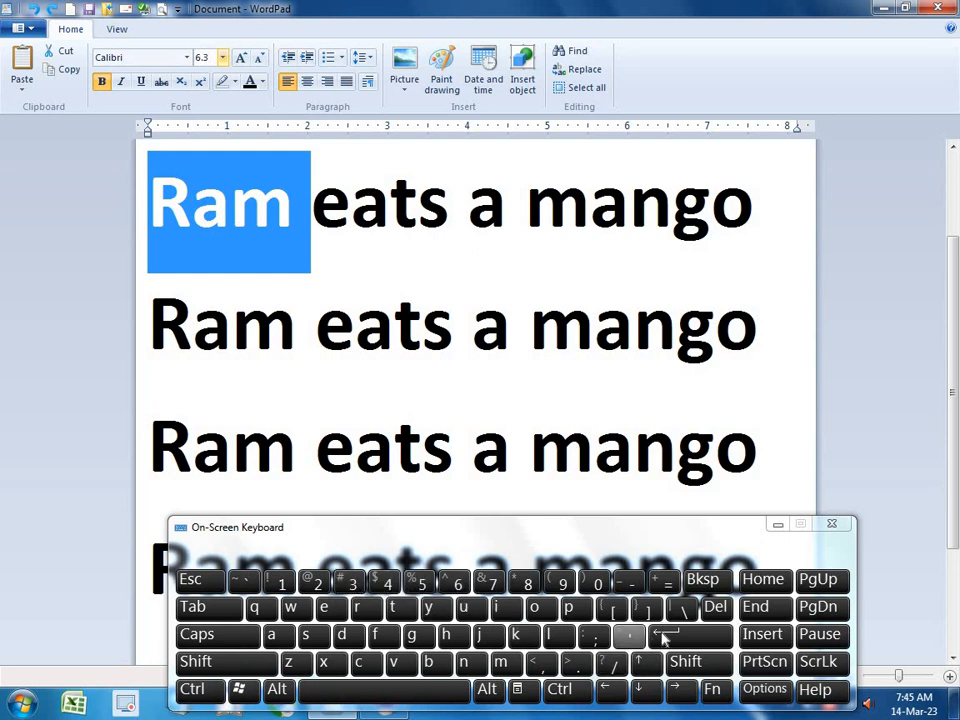
pyautogui.click(660, 640)
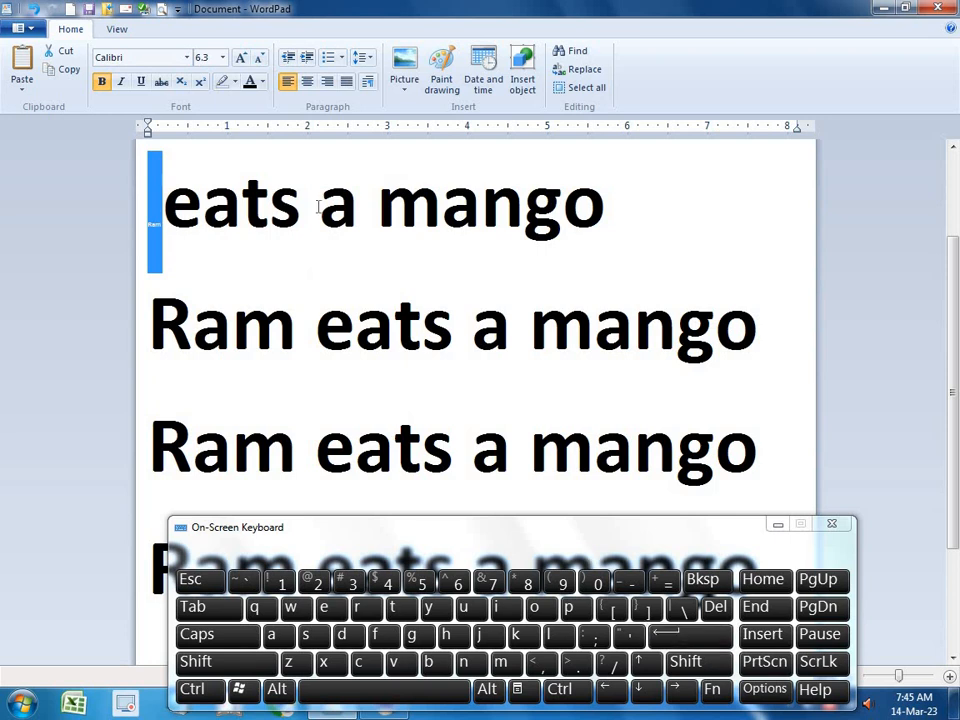
# - Open Microsoft Office Word 2007, restore its minimized ribbon and maximize the blank document's window
pyautogui.click(22, 703)
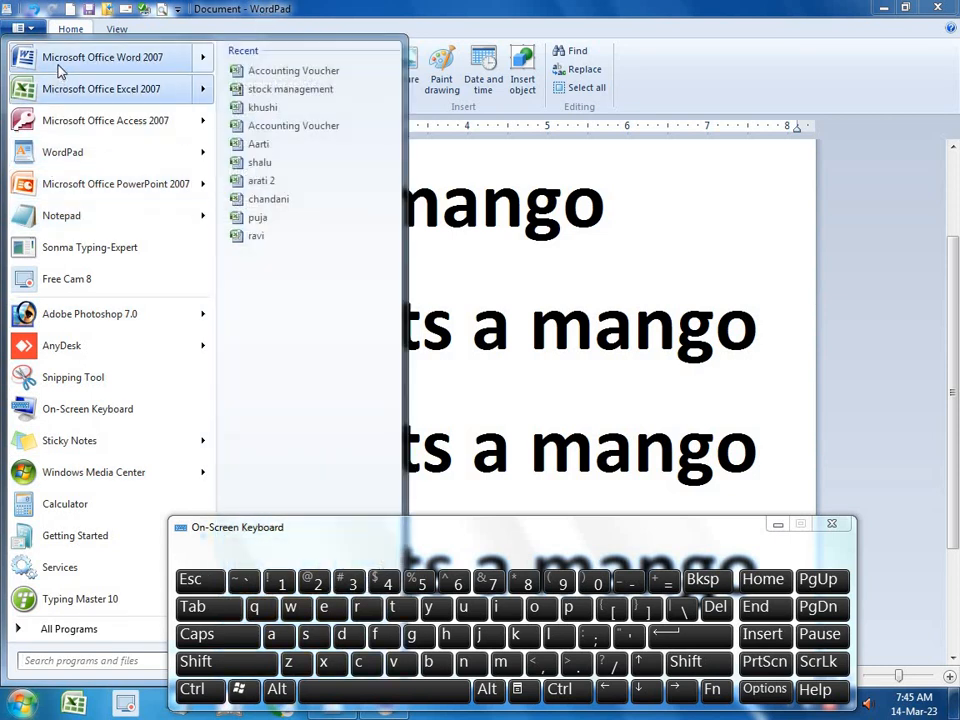
pyautogui.click(60, 60)
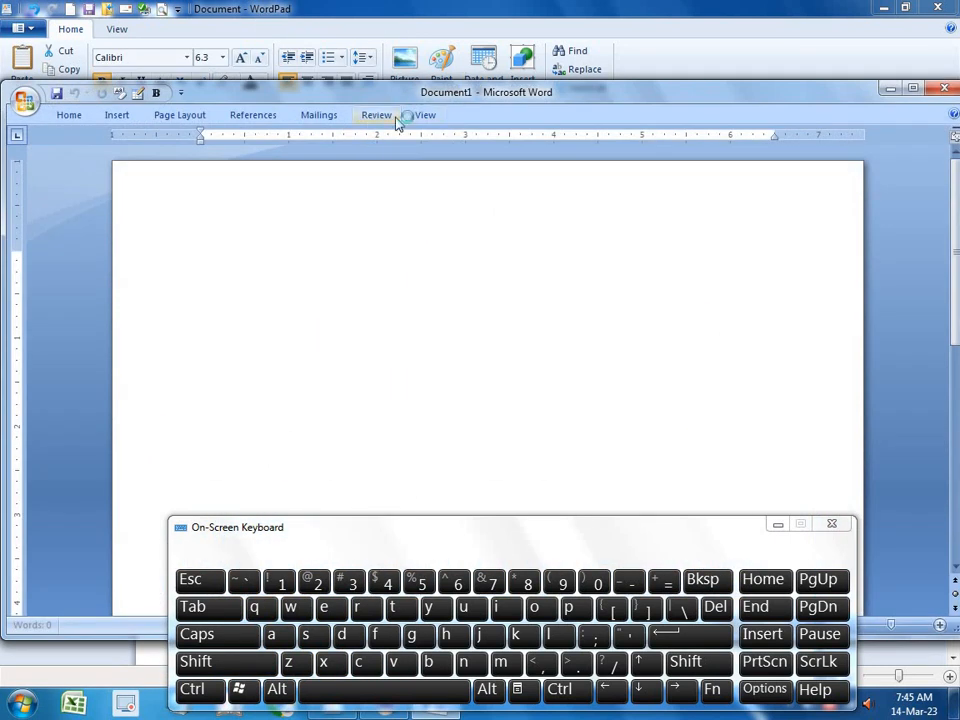
pyautogui.click(181, 94)
pyautogui.click(203, 355)
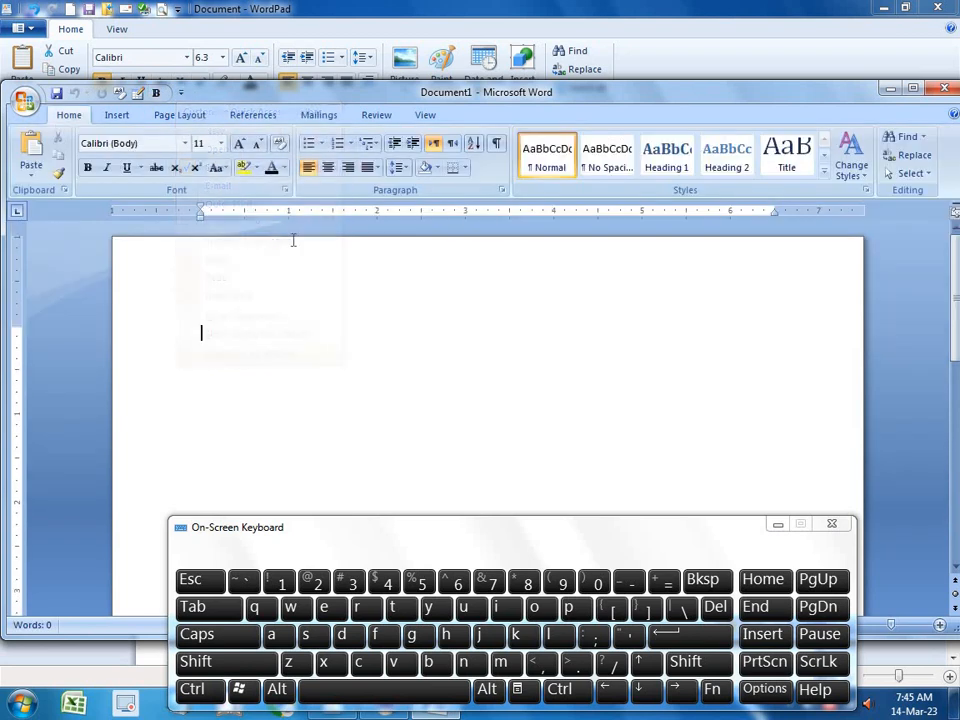
pyautogui.doubleClick(494, 96)
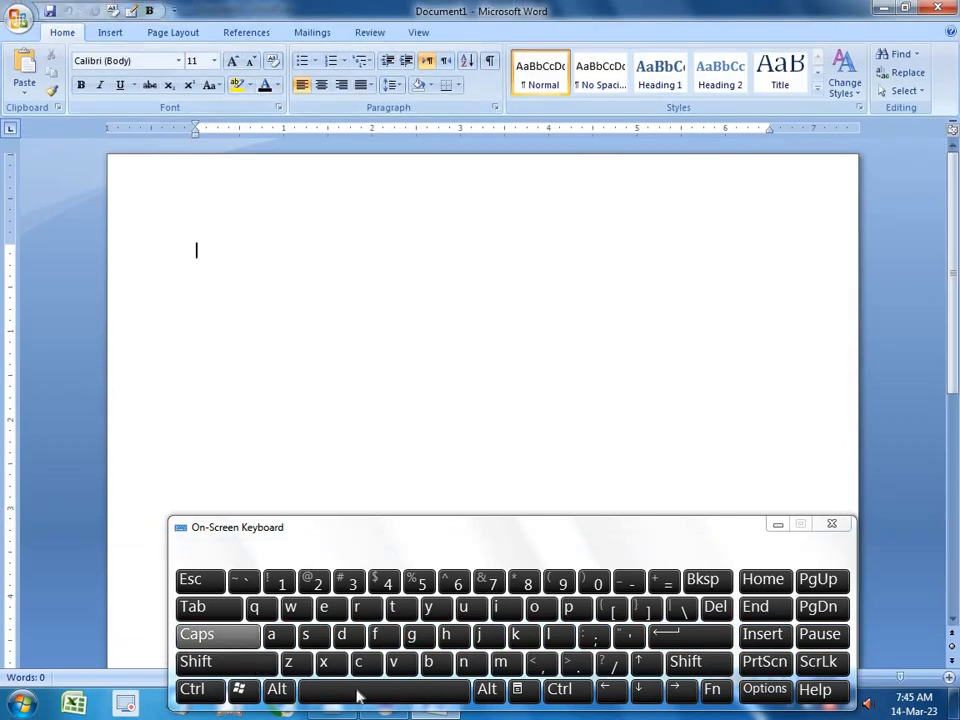
# - Enter the word "hajari" in the blank Word document
pyautogui.click(446, 634)
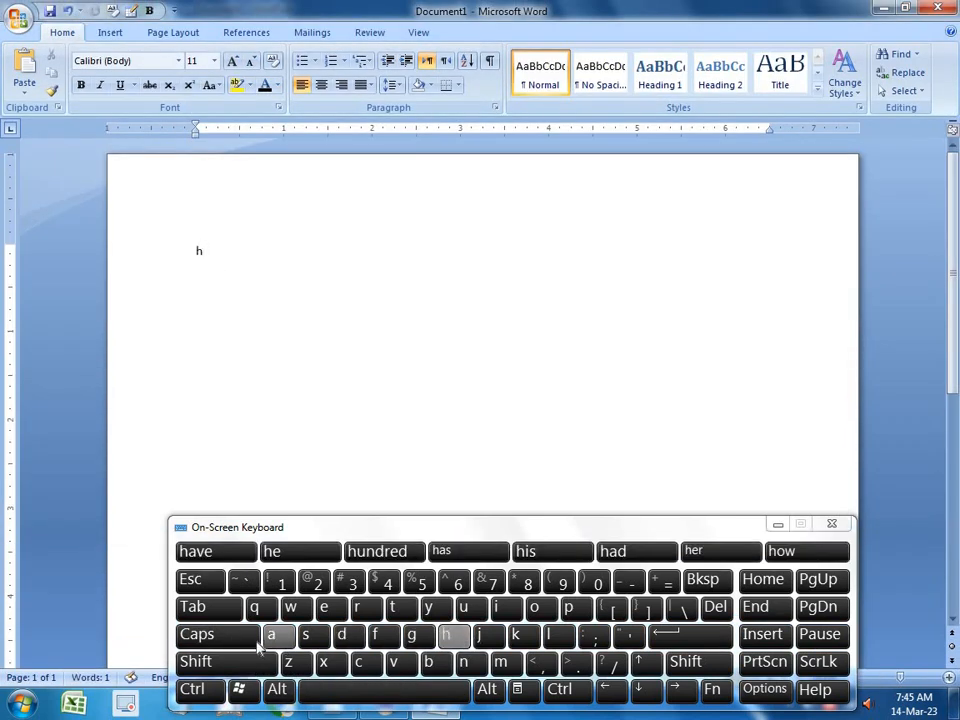
pyautogui.click(275, 641)
pyautogui.click(484, 641)
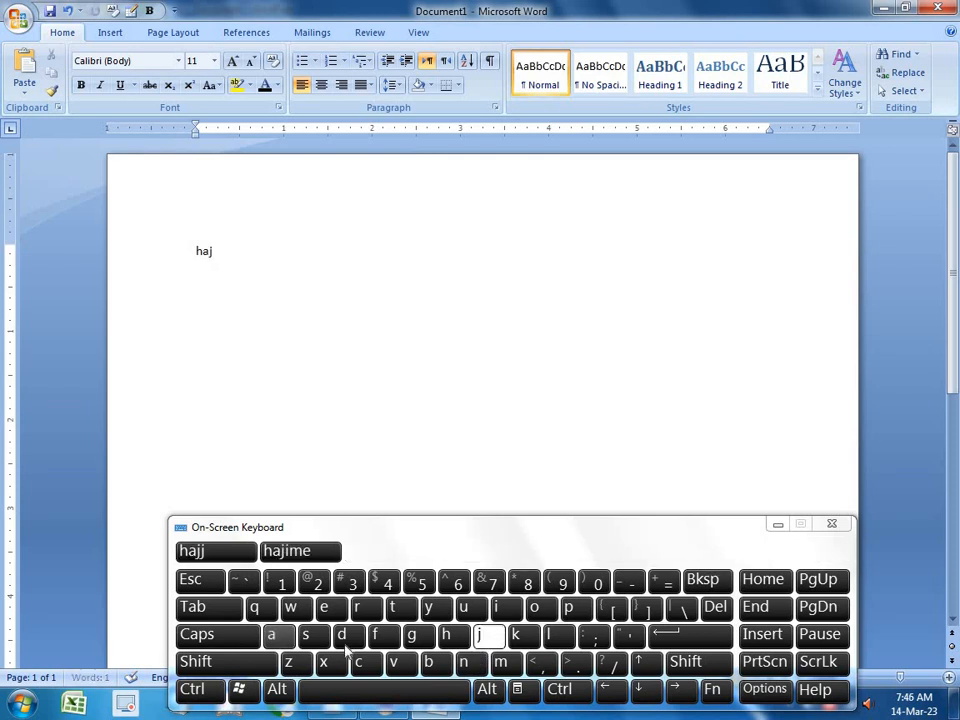
pyautogui.click(271, 634)
pyautogui.click(362, 607)
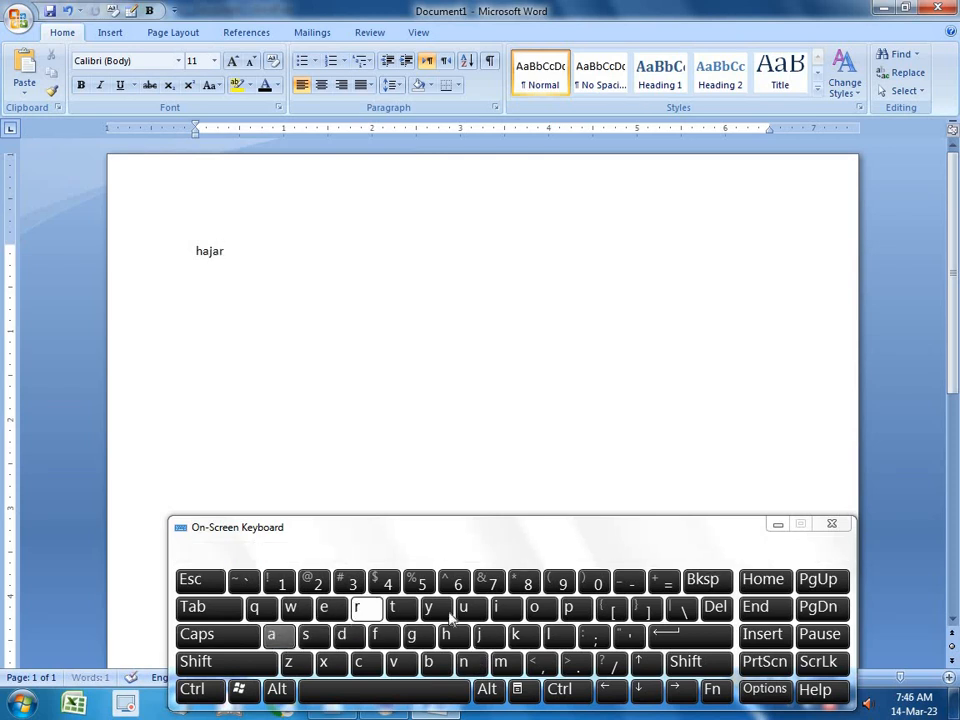
pyautogui.click(496, 607)
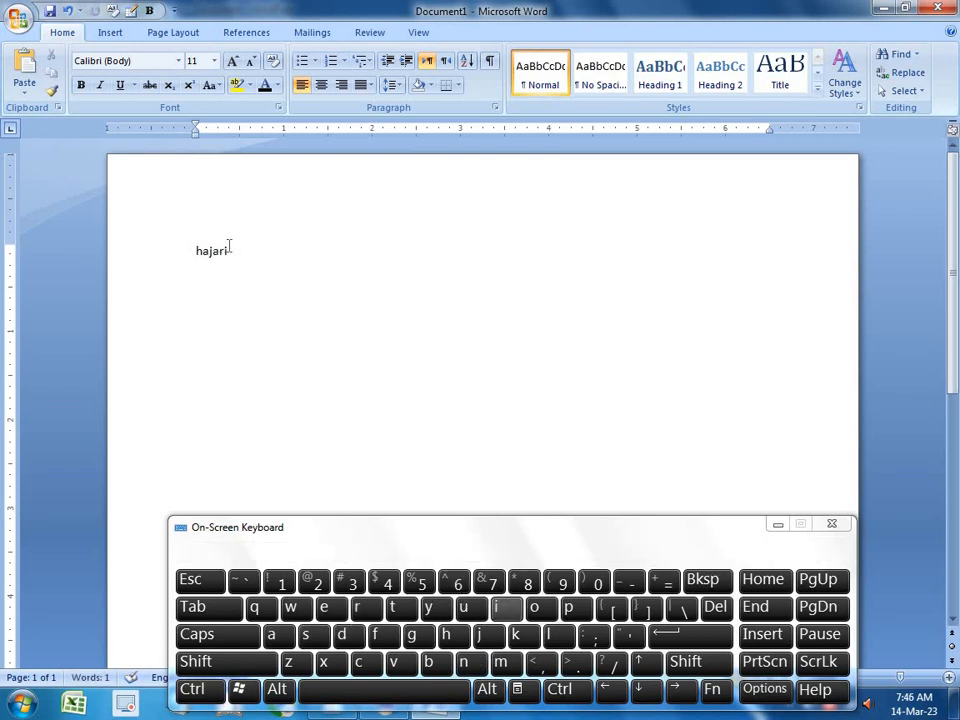
# - Try to set the font size of the word "hajari" to 9.41 and dismiss the message
pyautogui.moveTo(229, 247); pyautogui.dragTo(186, 249)
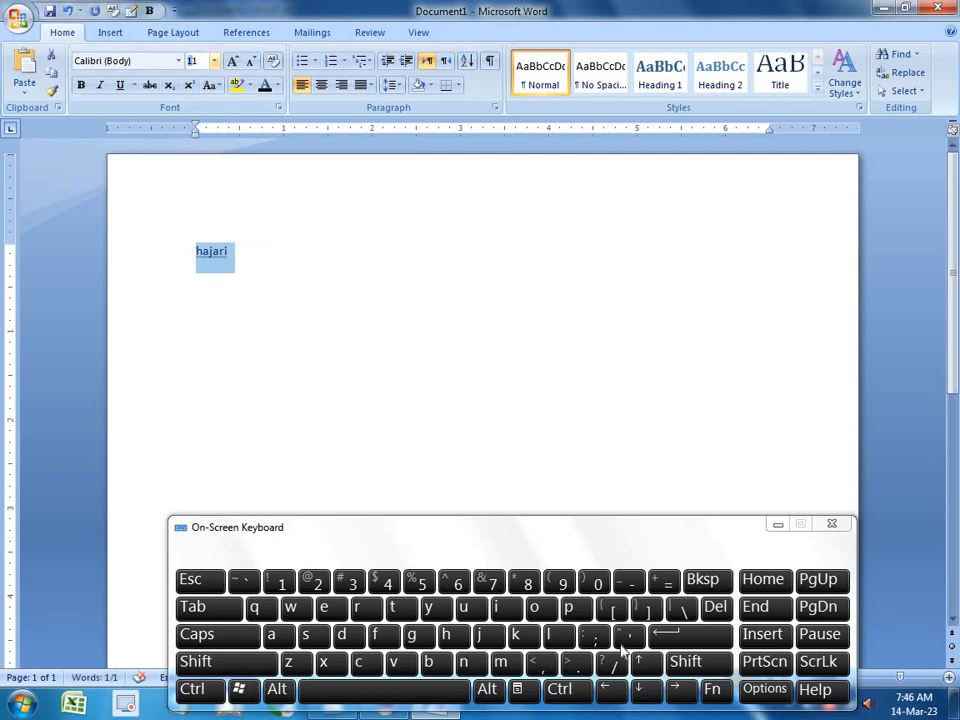
pyautogui.click(712, 608)
pyautogui.click(560, 582)
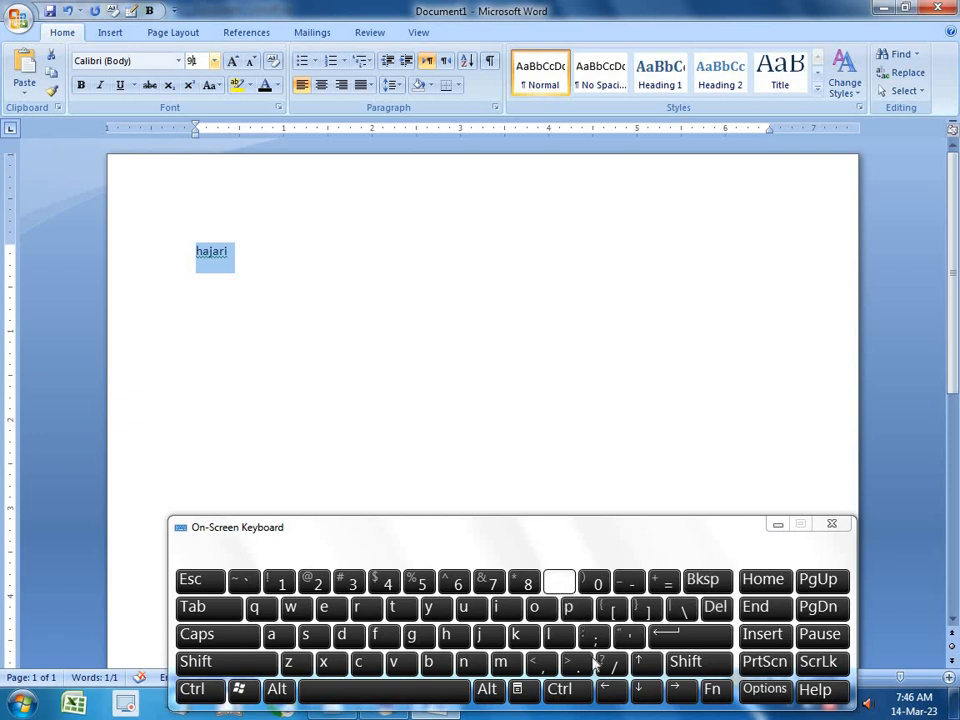
pyautogui.click(580, 665)
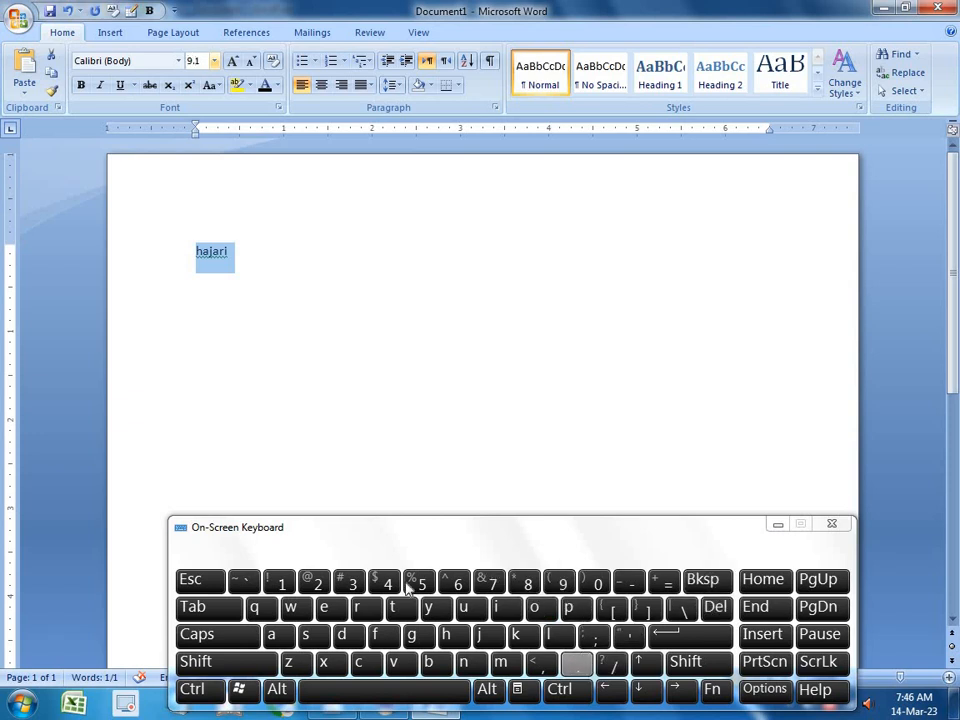
pyautogui.click(386, 586)
pyautogui.click(655, 634)
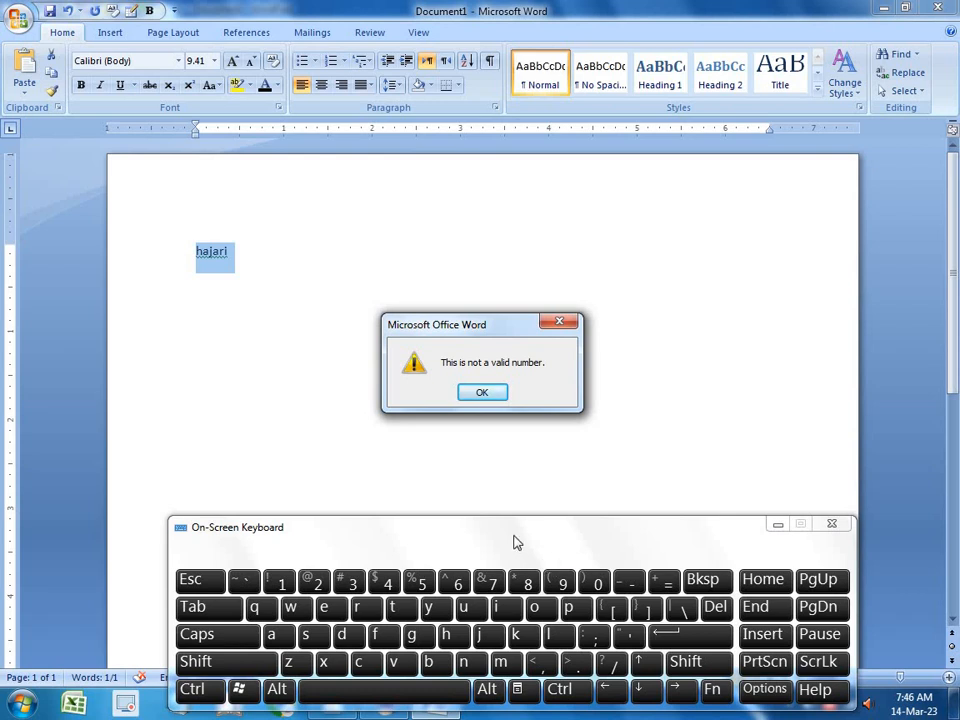
pyautogui.click(556, 321)
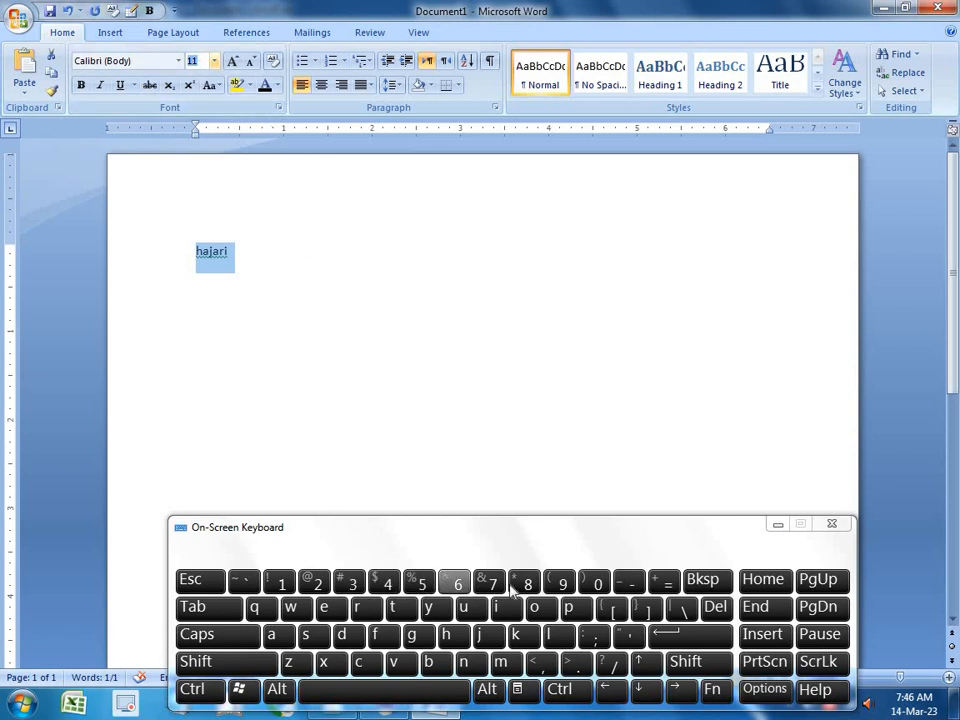
# - Try to set the font size of the selected word "hajari" to 9.4 and dismiss the message
pyautogui.click(562, 584)
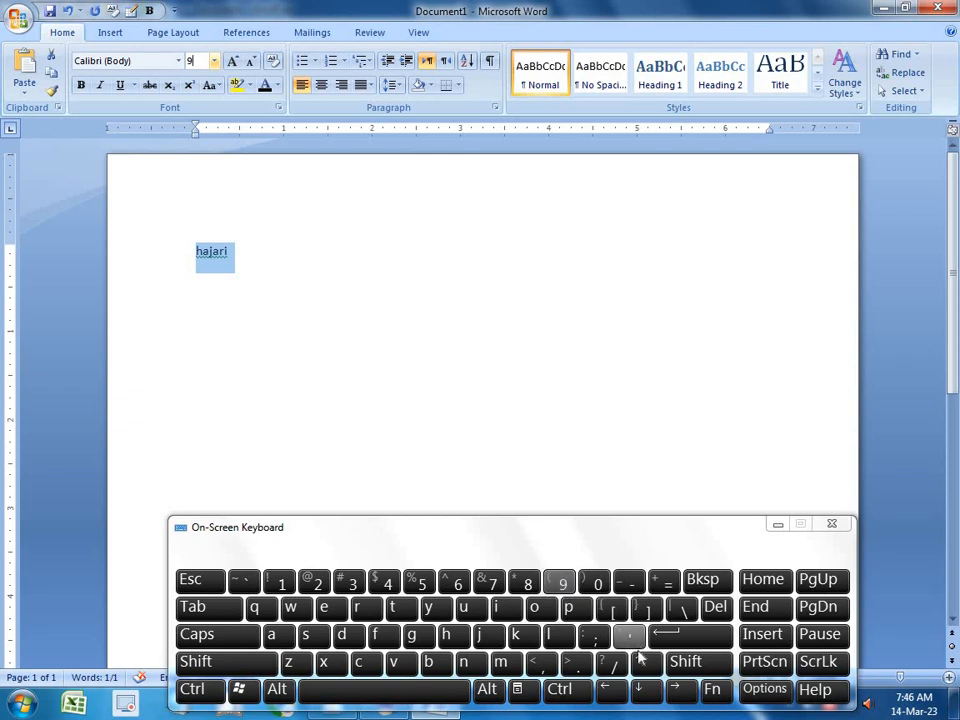
pyautogui.click(577, 662)
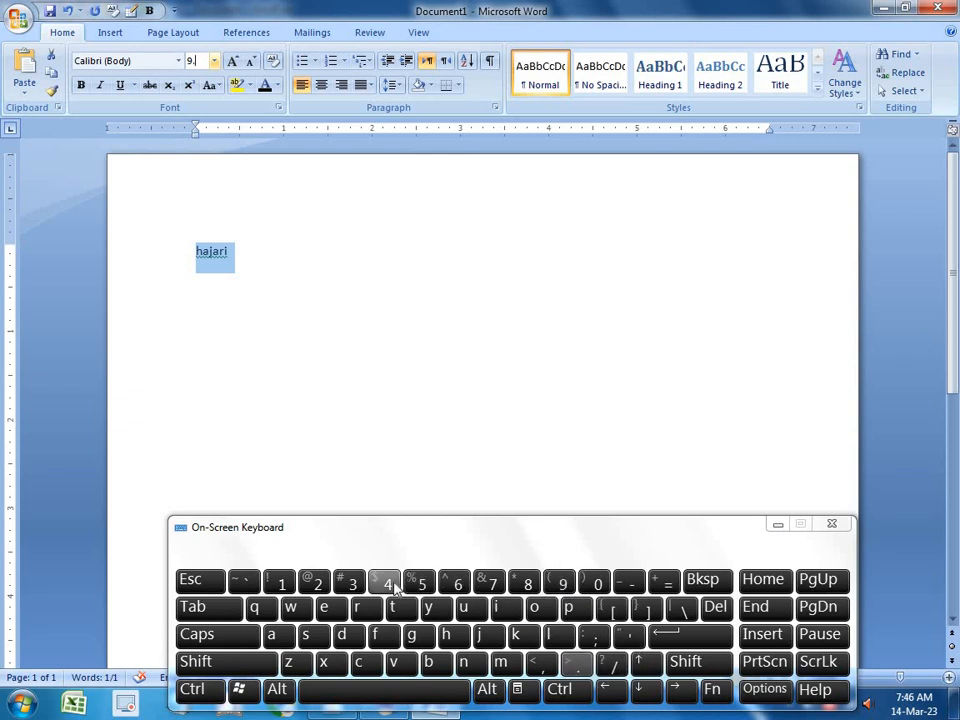
pyautogui.click(389, 583)
pyautogui.click(679, 637)
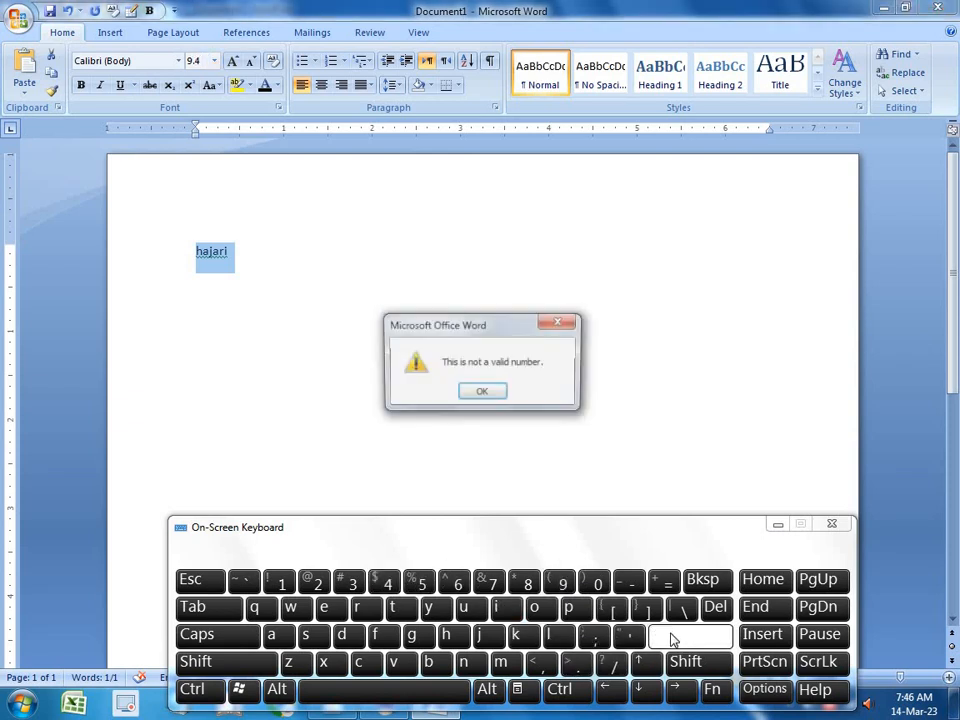
pyautogui.click(499, 393)
# - Set the font size of the selected word "hajari" to 9.5
pyautogui.click(190, 62)
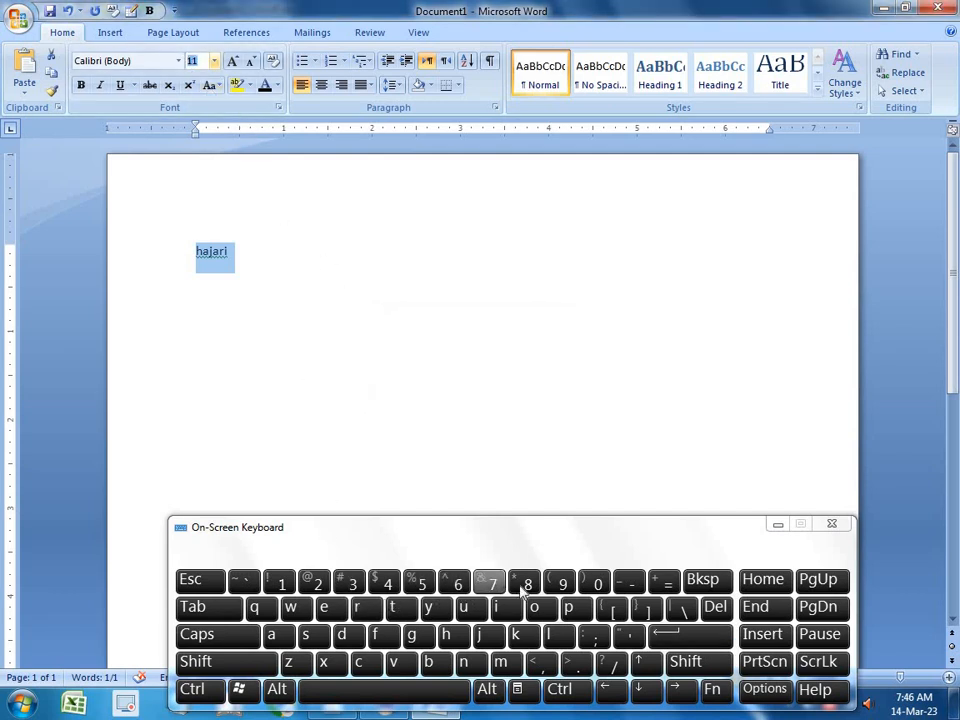
pyautogui.click(560, 584)
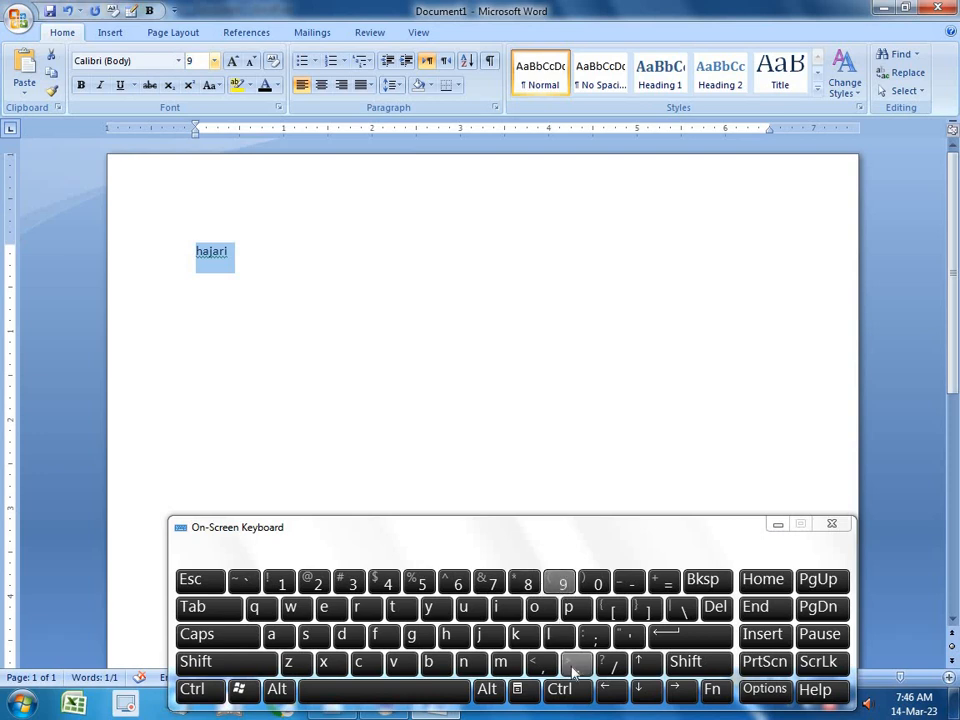
pyautogui.click(577, 662)
pyautogui.click(420, 582)
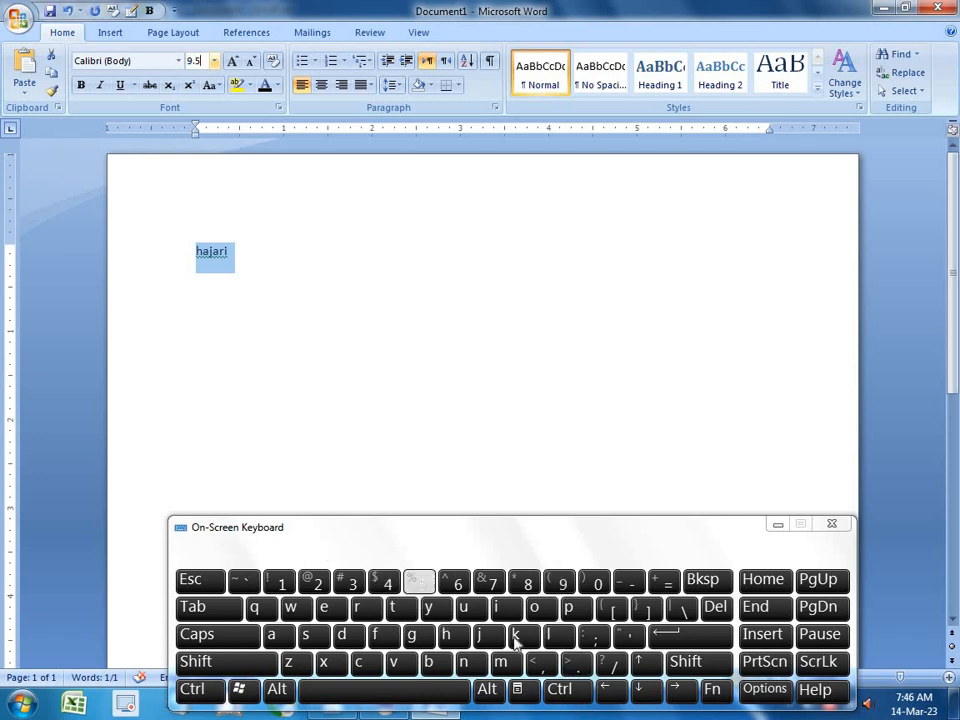
pyautogui.click(665, 639)
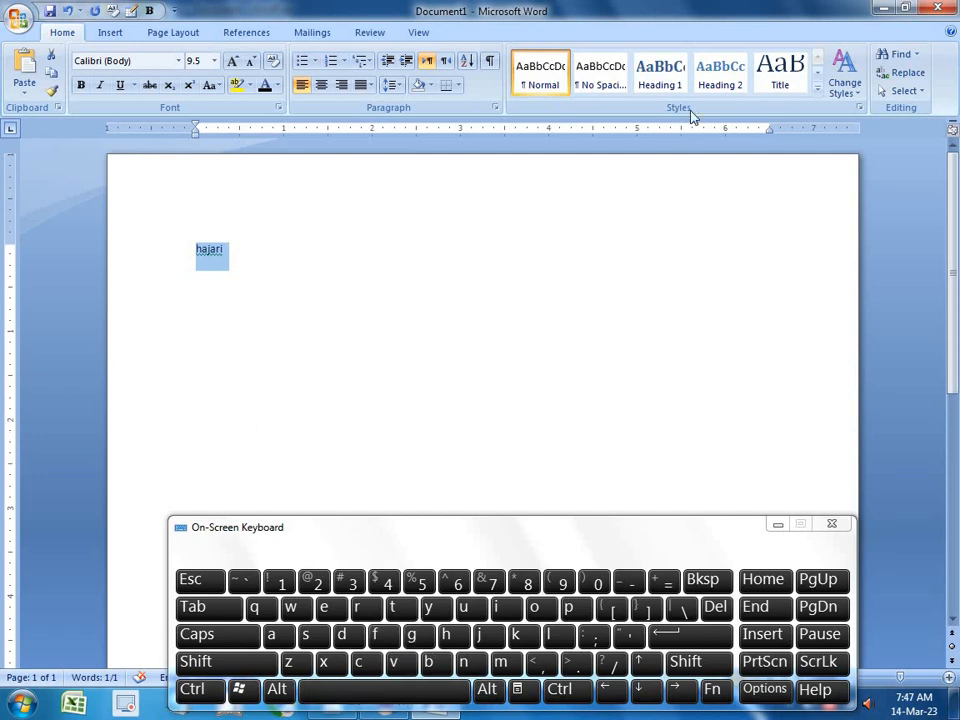
# - Close the Word document without saving its changes and return to WordPad
pyautogui.click(936, 9)
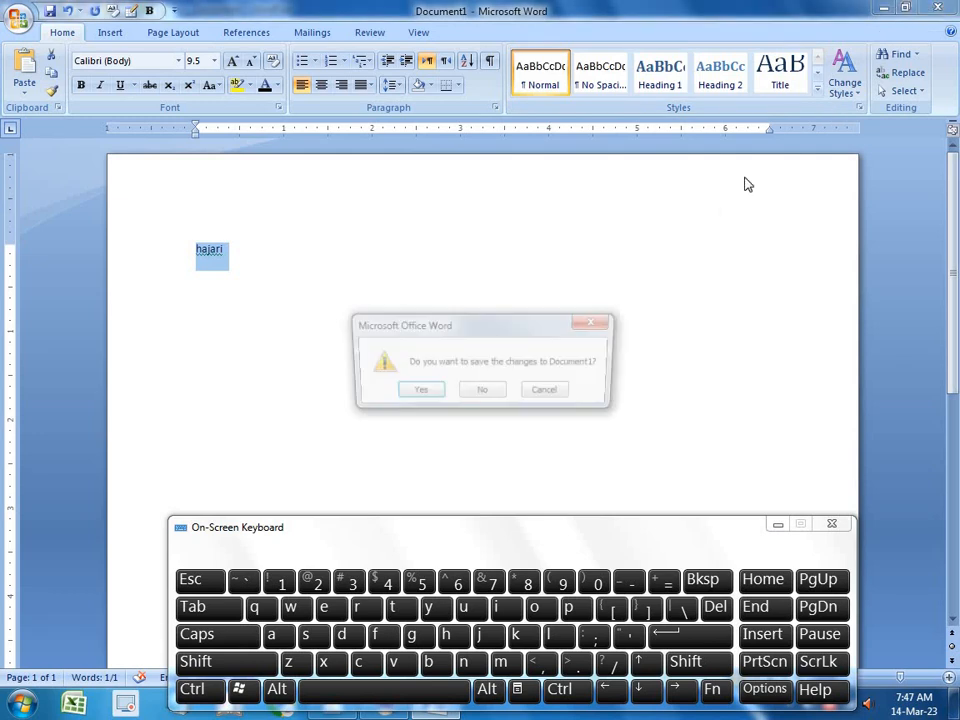
pyautogui.click(499, 390)
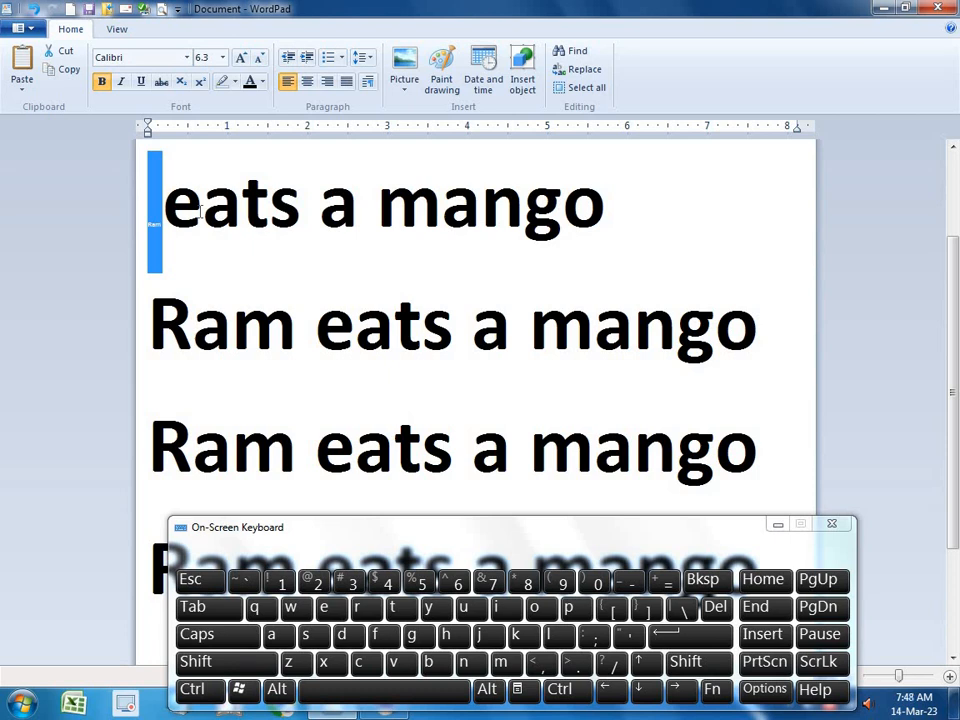
# - Enlarge the selected word "Ram" in the second sentence to size 11 with repeated Grow Font increments
pyautogui.click(238, 58)
pyautogui.click(238, 58)
pyautogui.click(238, 58)
pyautogui.click(238, 58)
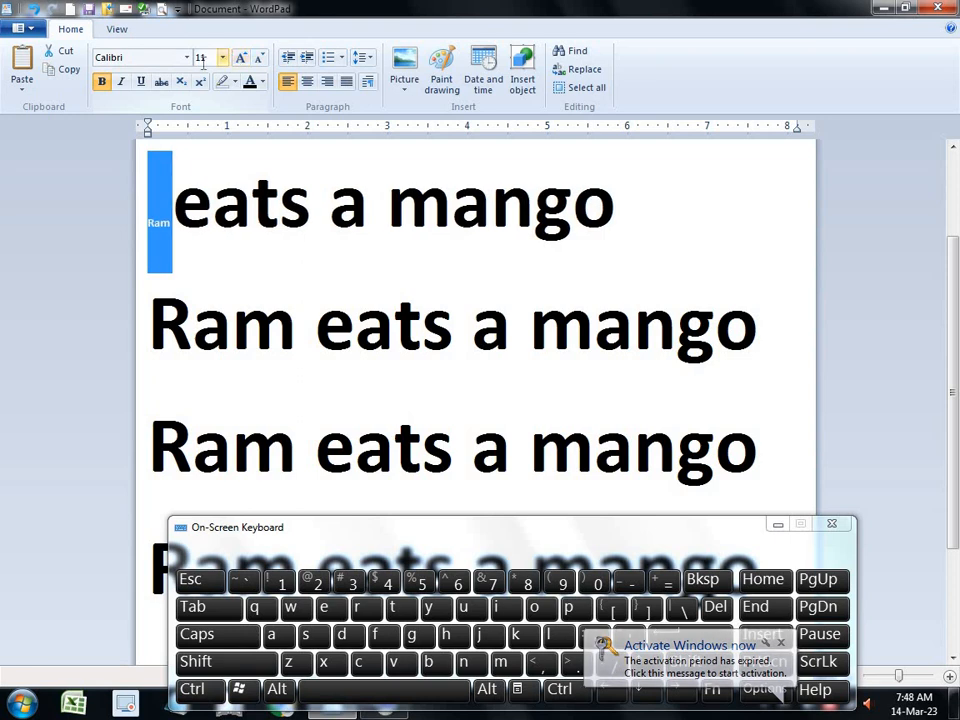
# - Set the font size of the selected word "Ram" to 80, and raise it to 100 with two Grow Font increments
pyautogui.click(204, 58)
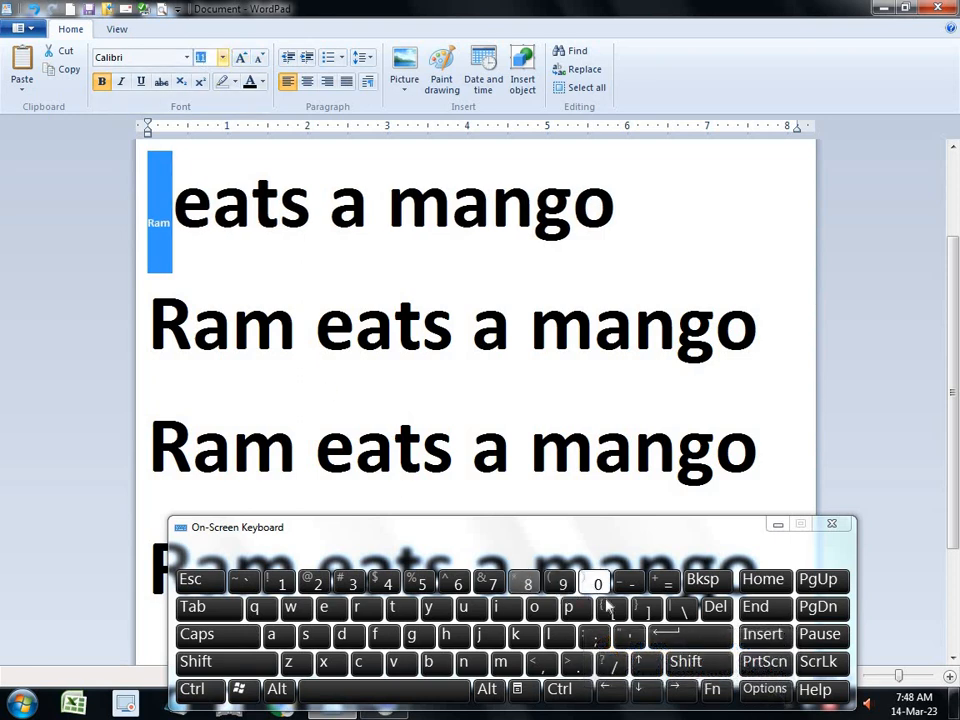
pyautogui.write('80')
pyautogui.press('Return')
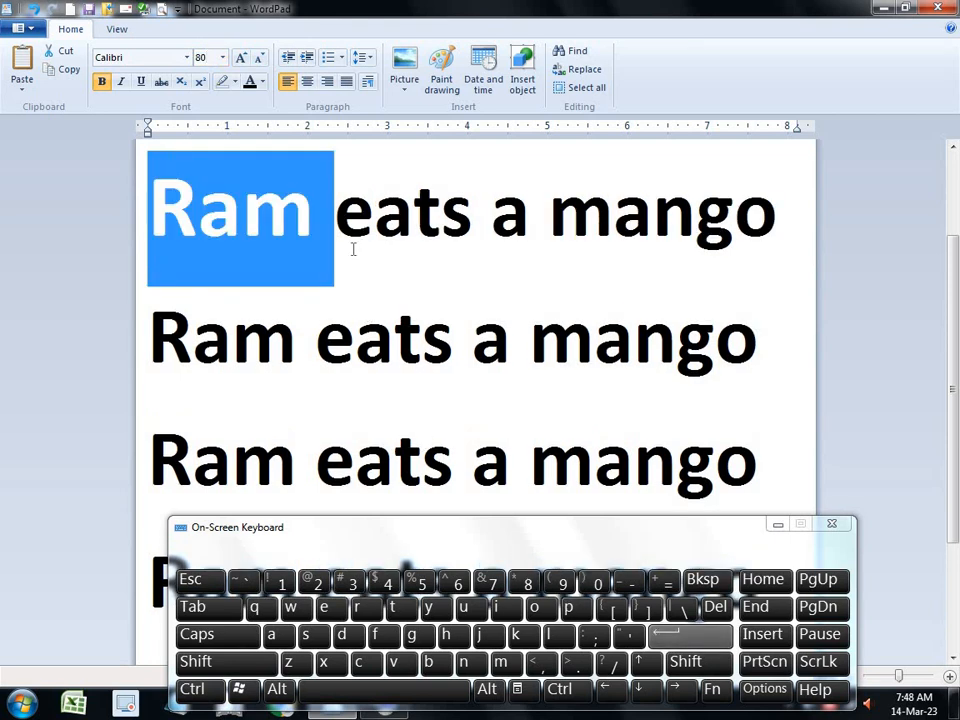
pyautogui.click(240, 58)
pyautogui.click(242, 58)
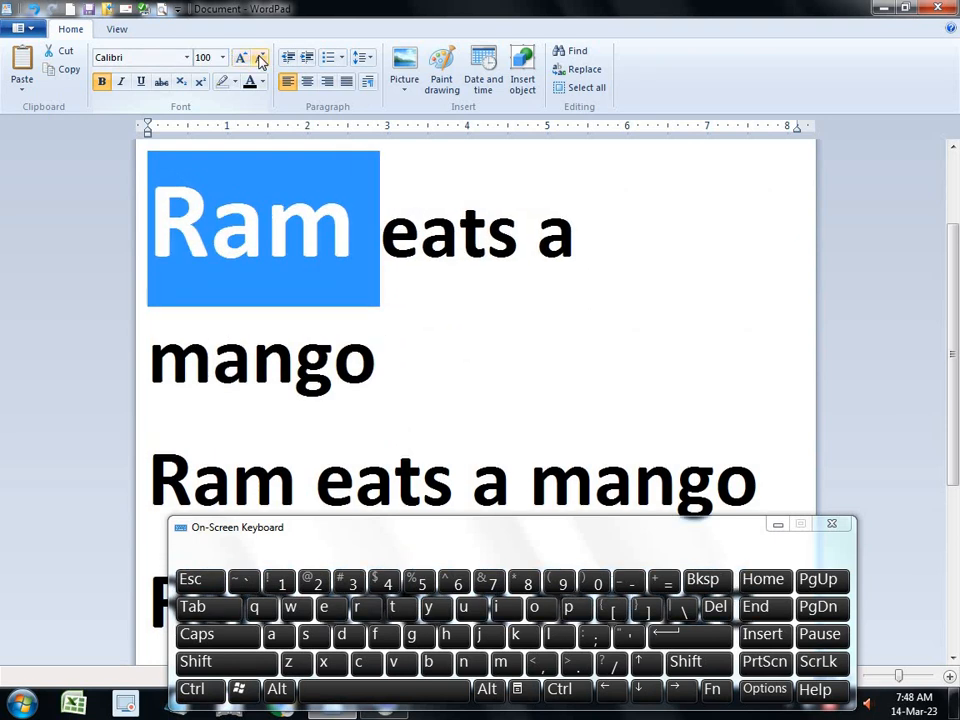
# - Reduce the selected word "Ram" in the second sentence to size 36 with repeated Shrink Font decrements
pyautogui.click(259, 58)
pyautogui.click(259, 58)
pyautogui.click(259, 58)
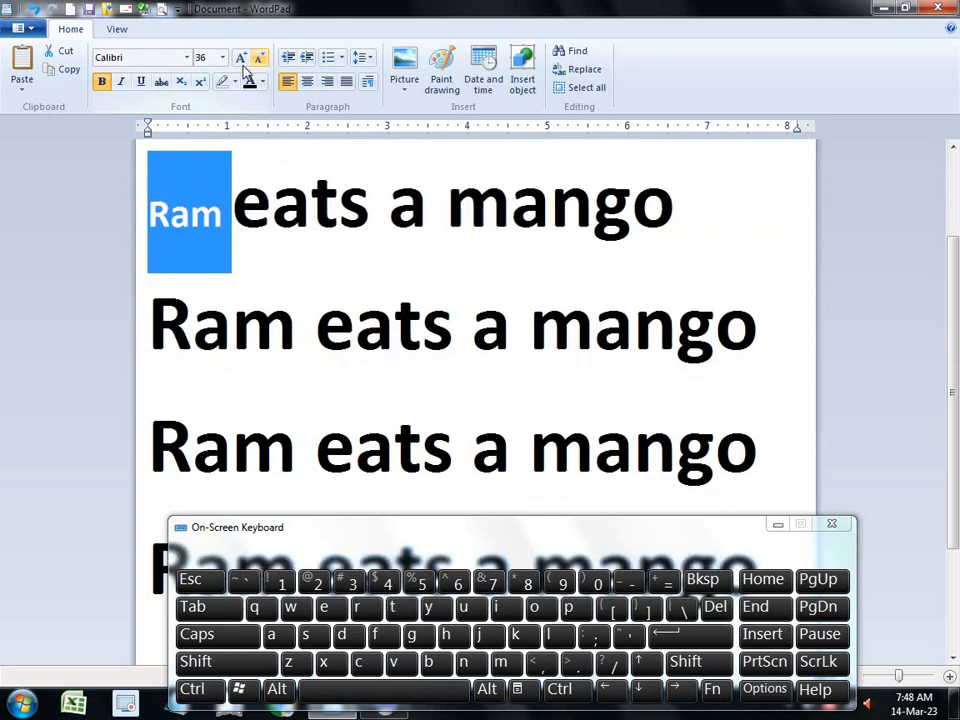
# - Enlarge the selected word "Ram" to size 80 with Grow Font, and reduce it to 72 with one Shrink Font decrement
pyautogui.click(240, 58)
pyautogui.click(240, 58)
pyautogui.click(241, 58)
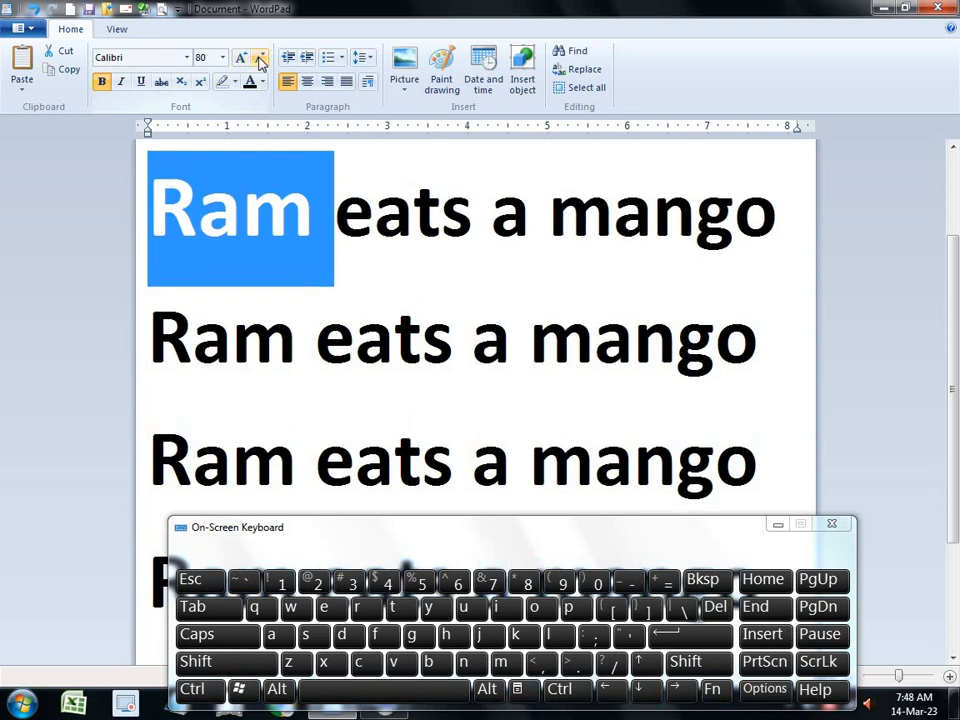
pyautogui.click(259, 58)
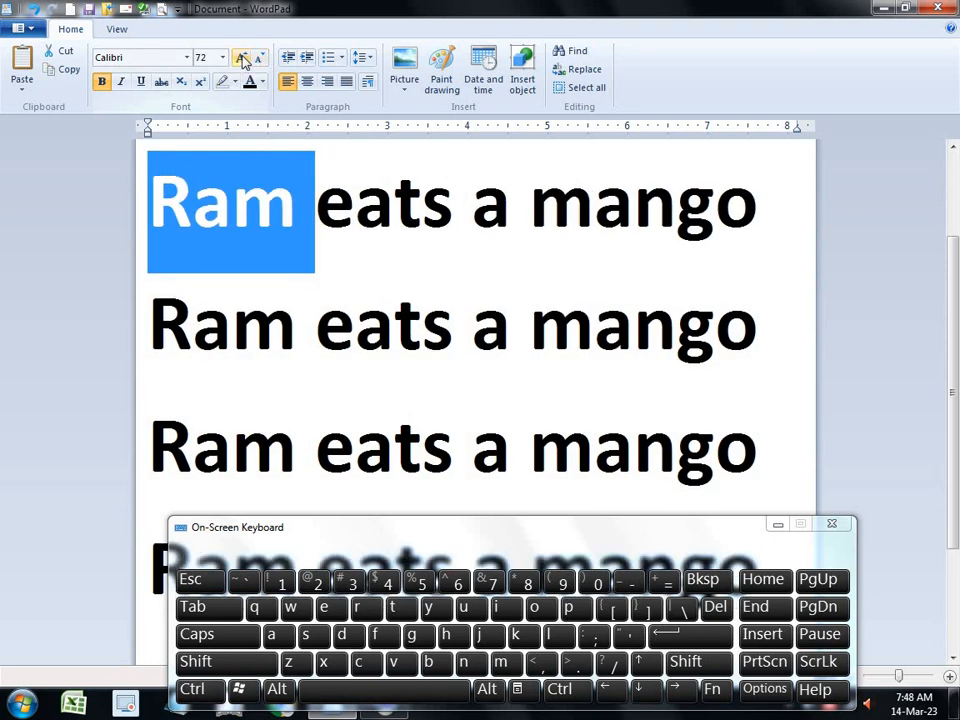
# - Enlarge the selected word "Ram" to size 320 with repeated Grow Font increments, and reduce it to 310 with one Shrink Font decrement
pyautogui.click(242, 58)
pyautogui.click(242, 58)
pyautogui.click(242, 58)
pyautogui.click(242, 58)
pyautogui.click(242, 58)
pyautogui.click(242, 58)
pyautogui.click(242, 58)
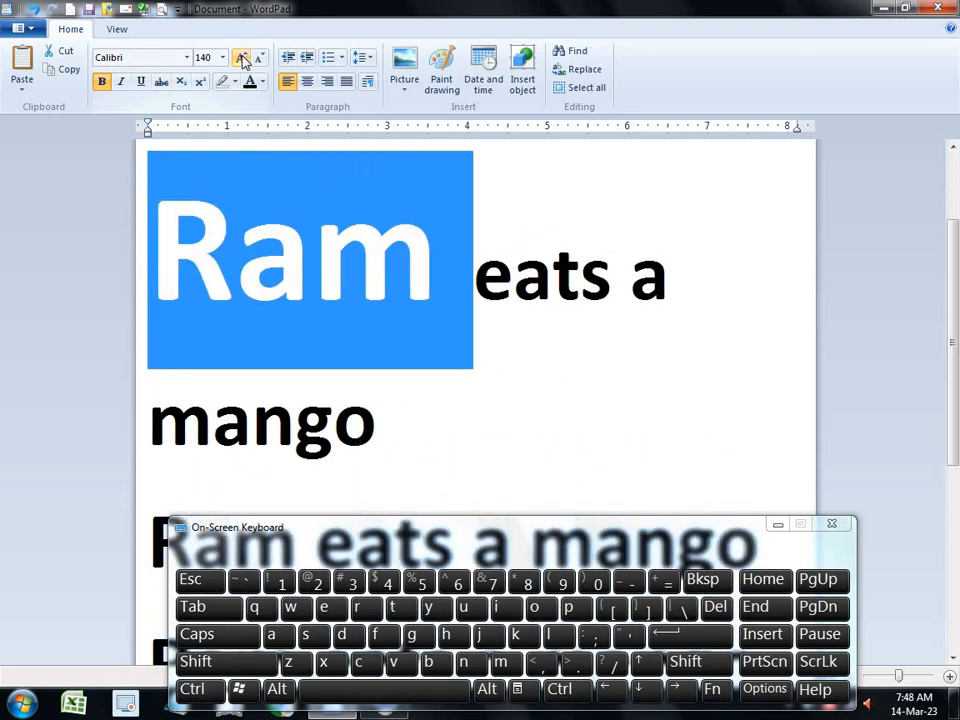
pyautogui.click(242, 58)
pyautogui.click(242, 58)
pyautogui.click(242, 58)
pyautogui.click(242, 58)
pyautogui.click(242, 58)
pyautogui.click(242, 58)
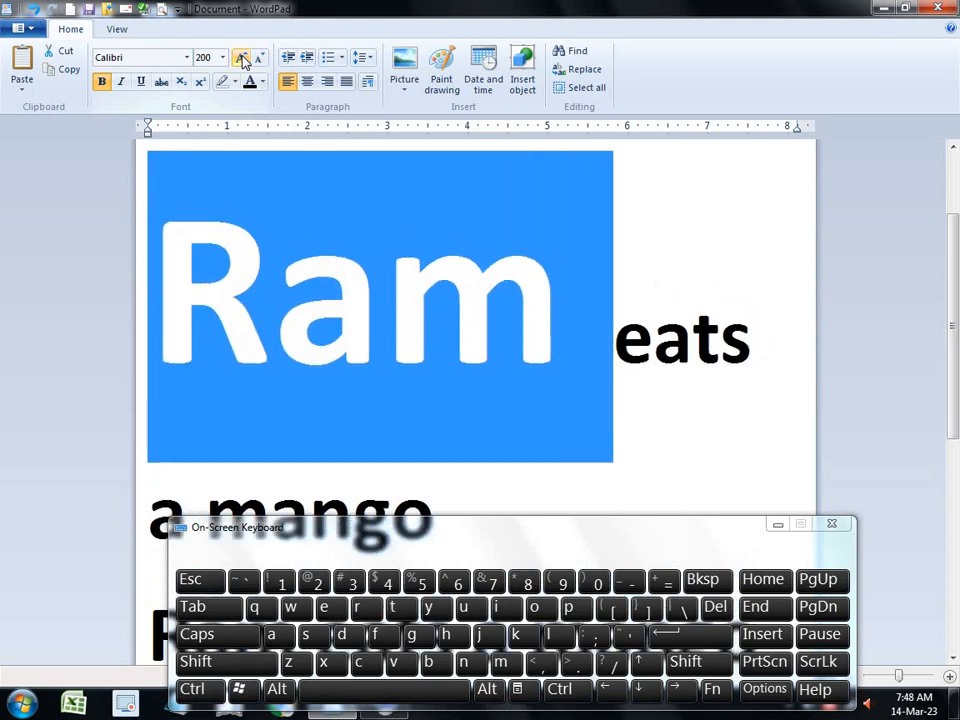
pyautogui.click(242, 58)
pyautogui.click(242, 58)
pyautogui.click(242, 58)
pyautogui.click(242, 58)
pyautogui.click(242, 58)
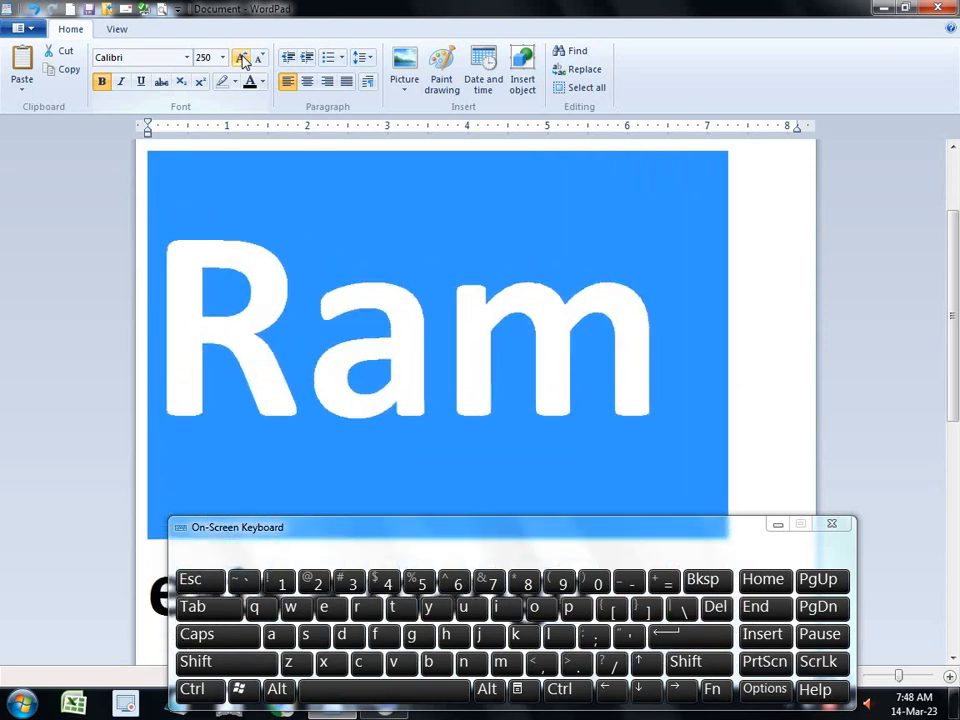
pyautogui.click(242, 58)
pyautogui.click(242, 58)
pyautogui.click(242, 58)
pyautogui.click(242, 58)
pyautogui.click(242, 58)
pyautogui.click(242, 58)
pyautogui.click(242, 58)
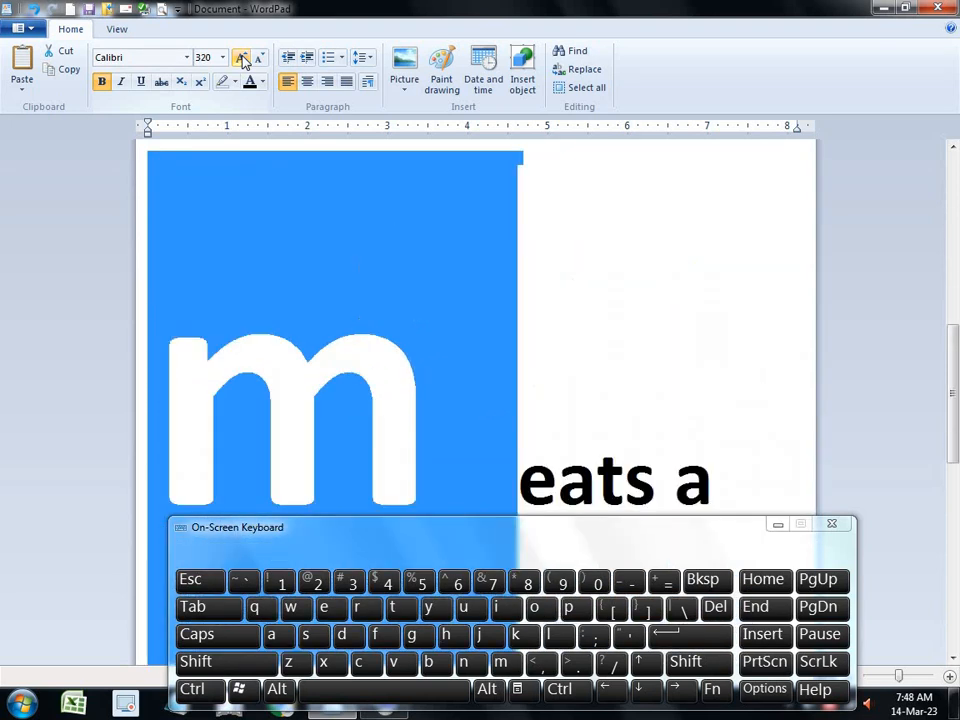
pyautogui.click(259, 58)
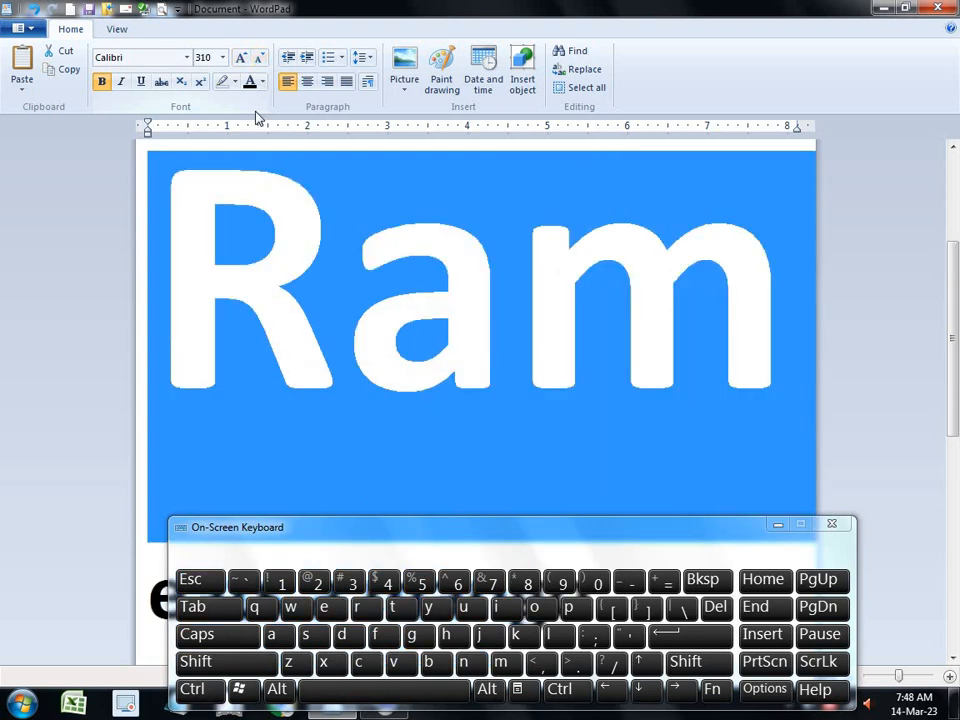
# - Set the font size of the selected word "Ram" to the custom value 315
pyautogui.click(205, 58)
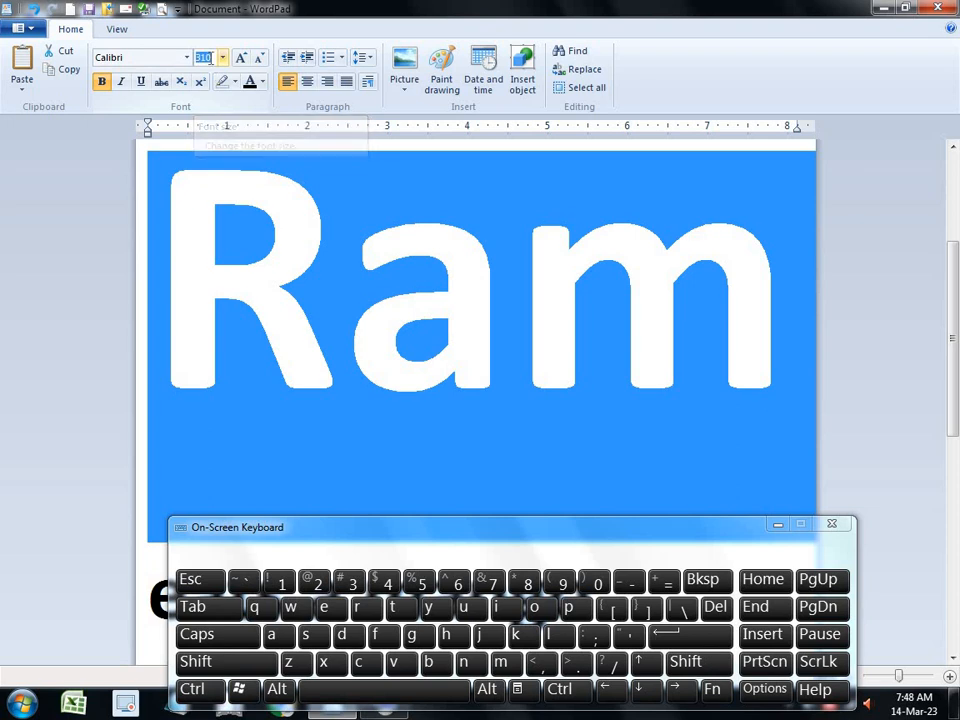
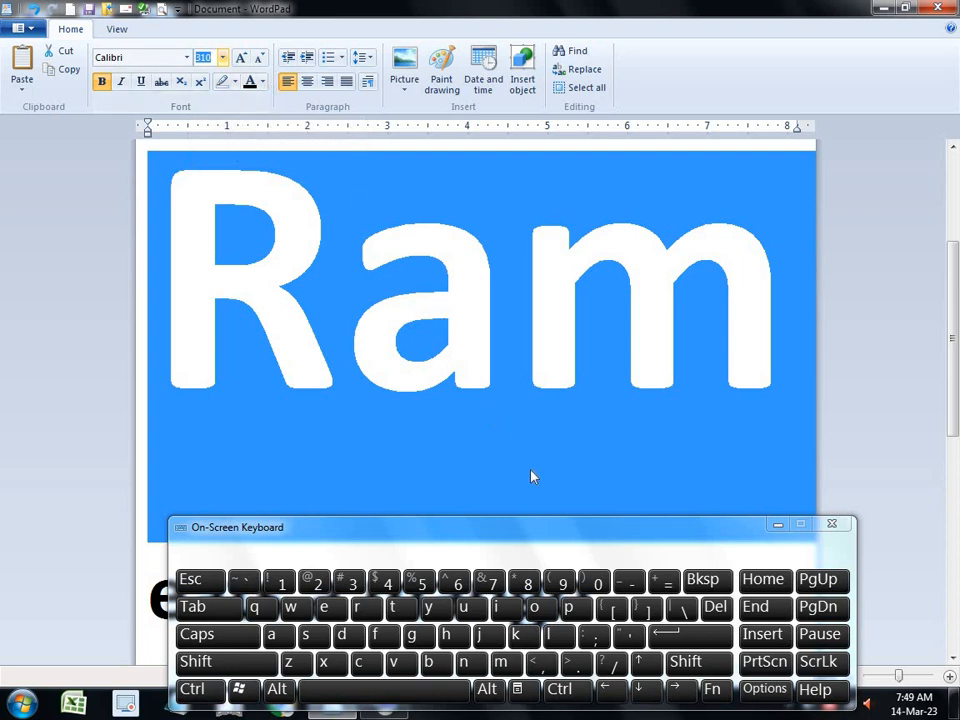
pyautogui.write('31')
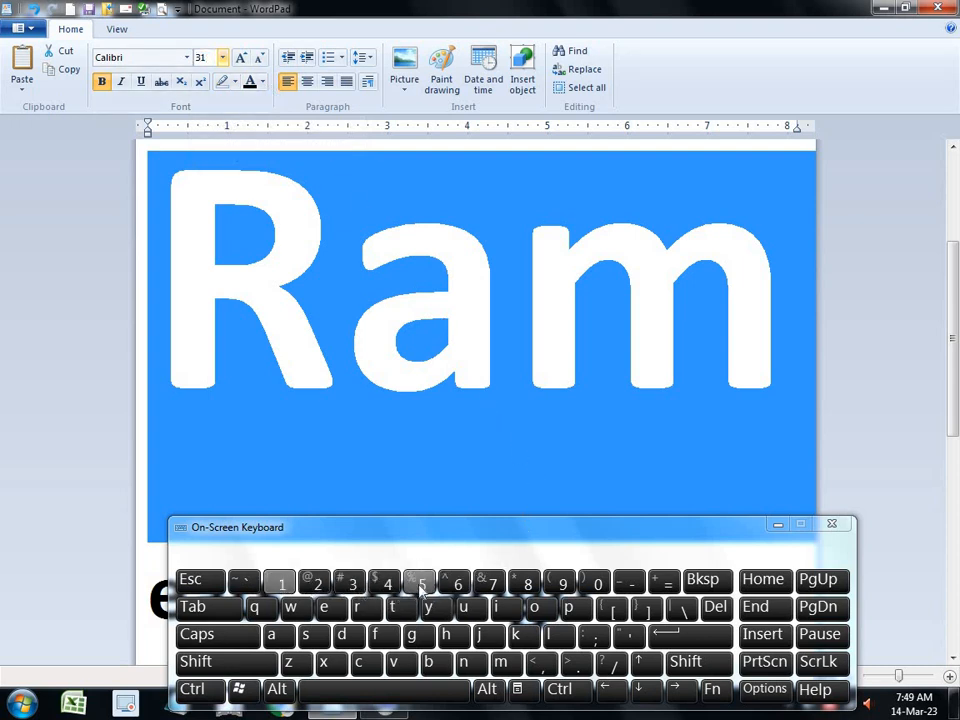
pyautogui.write('5')
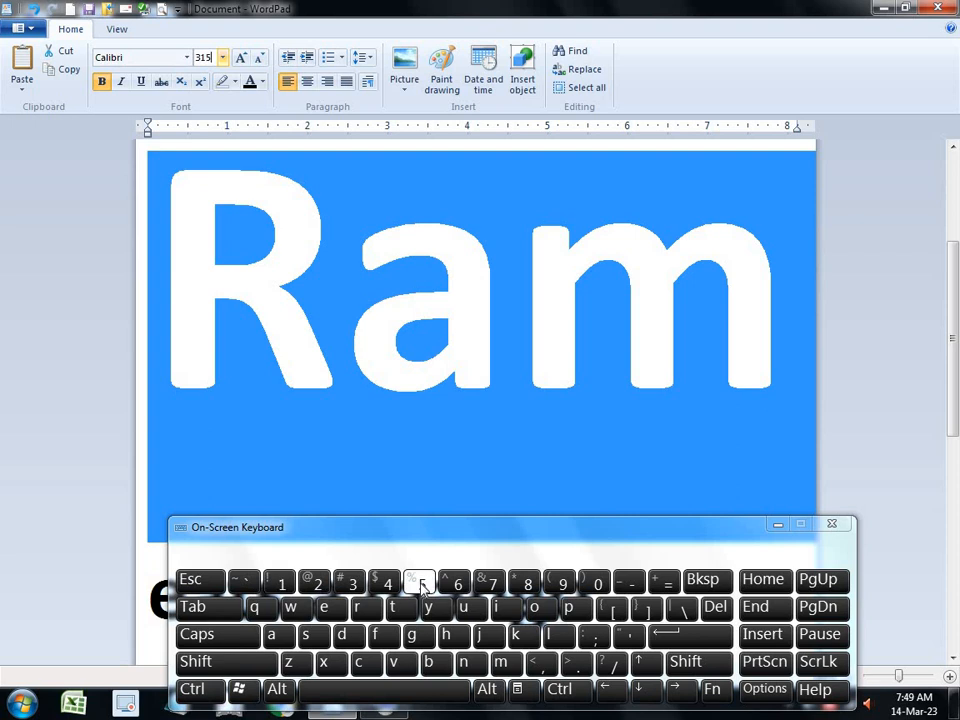
pyautogui.click(660, 638)
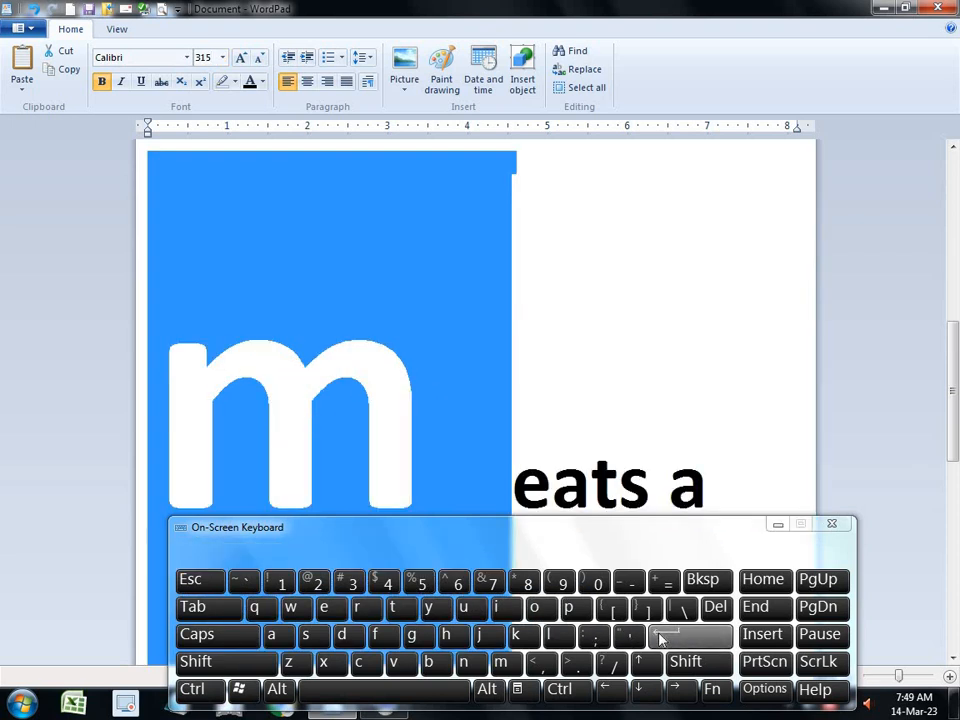
# - Change the font size of the selected word "Ram" to 313
pyautogui.click(211, 57)
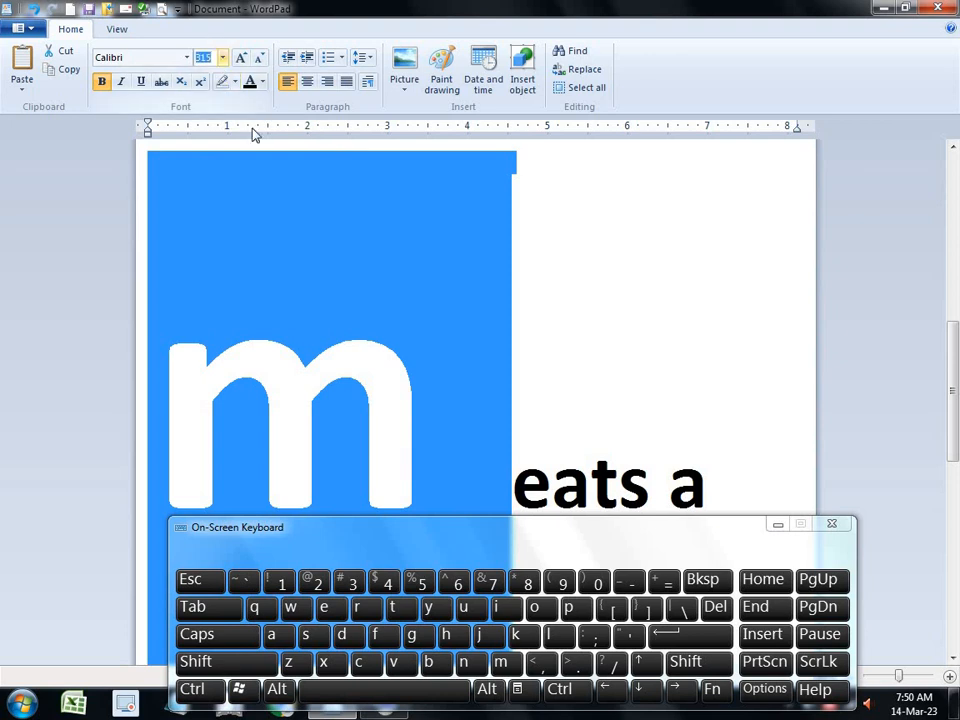
pyautogui.click(350, 583)
pyautogui.click(280, 583)
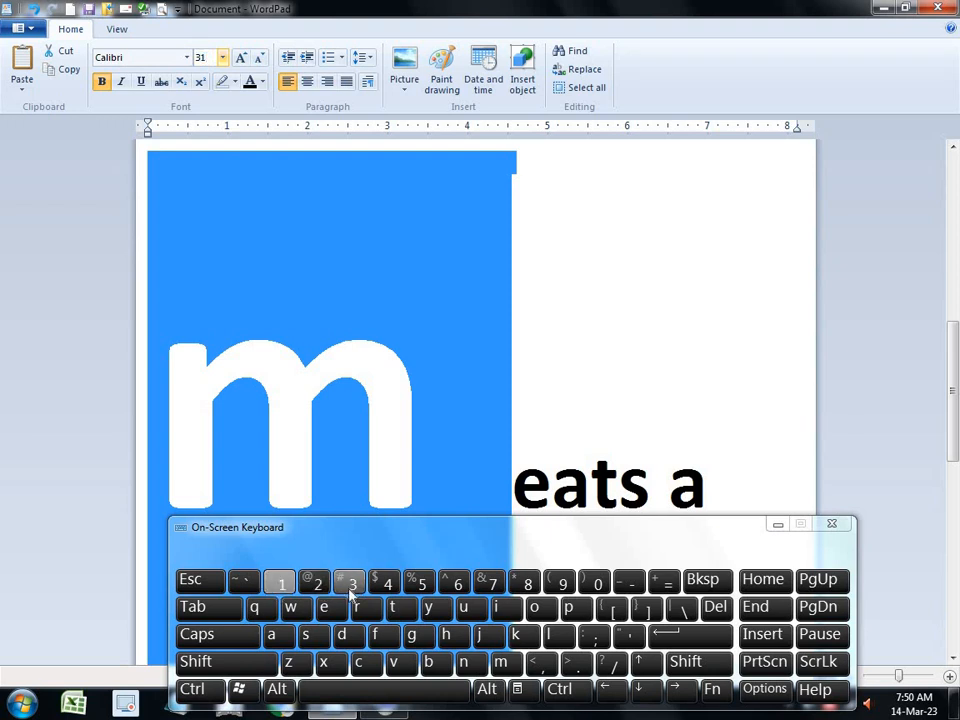
pyautogui.click(351, 583)
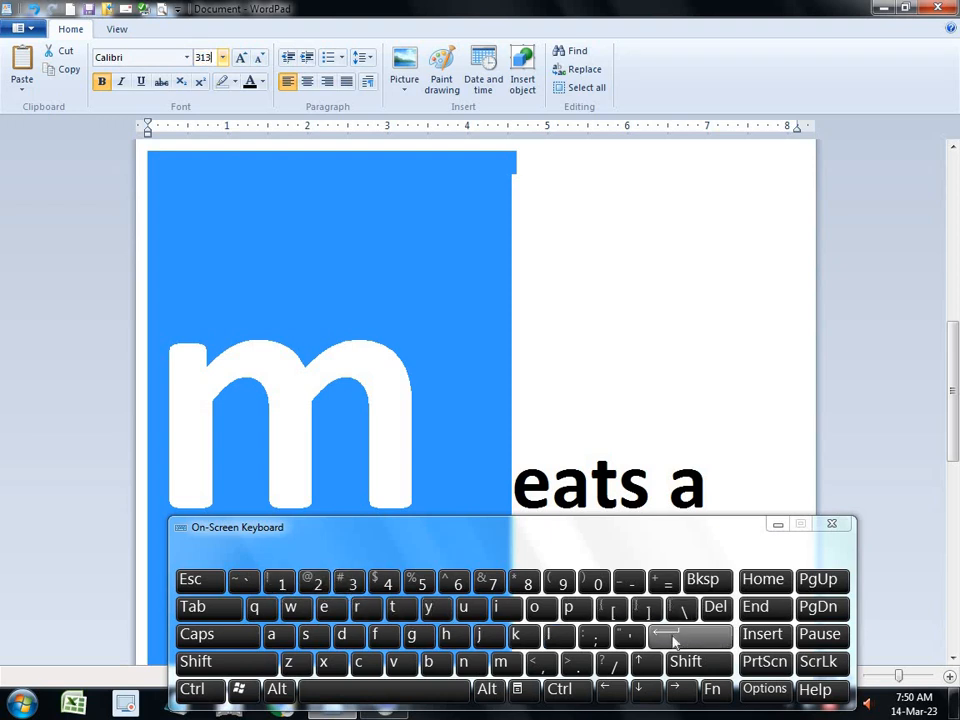
pyautogui.click(673, 638)
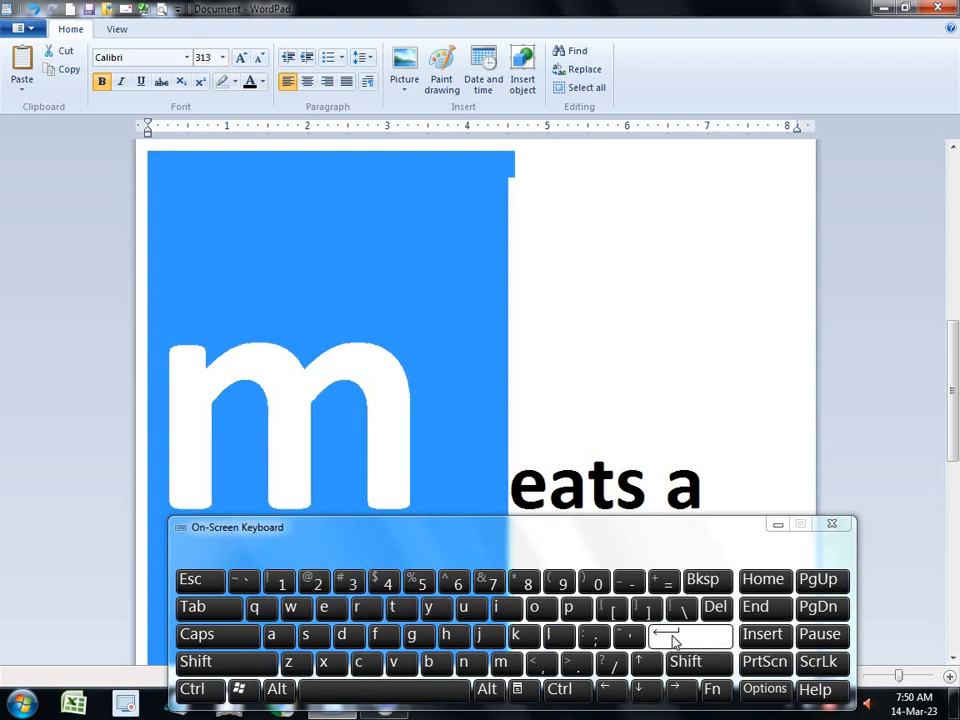
# - Set the font size of "Ram" to 311, and bring it to 310 with one Grow Font and one Shrink Font change
pyautogui.click(210, 59)
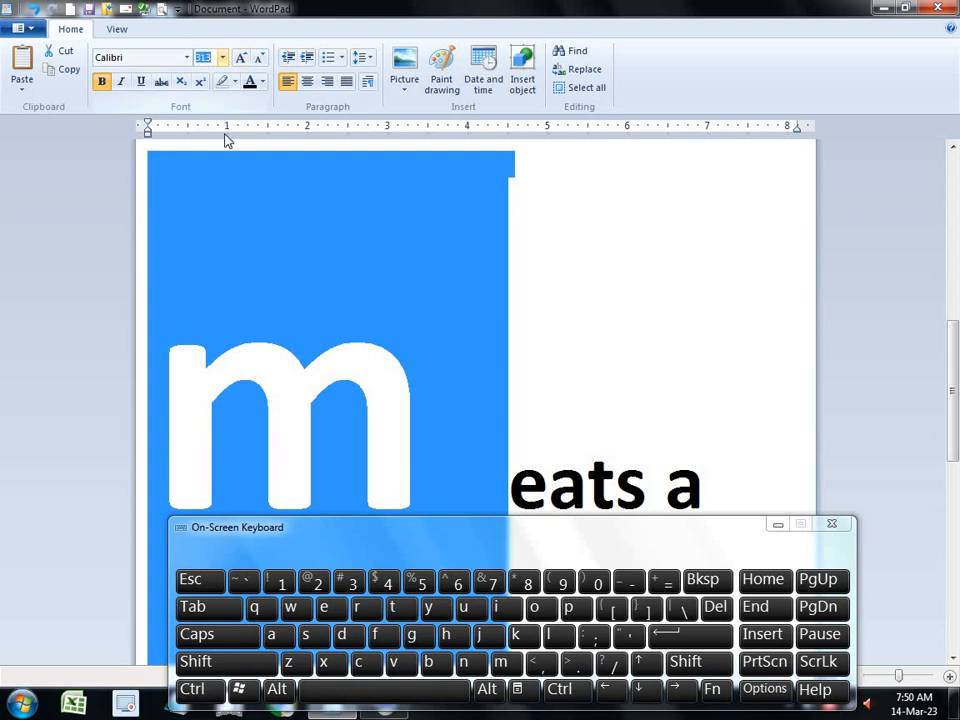
pyautogui.click(351, 583)
pyautogui.click(282, 585)
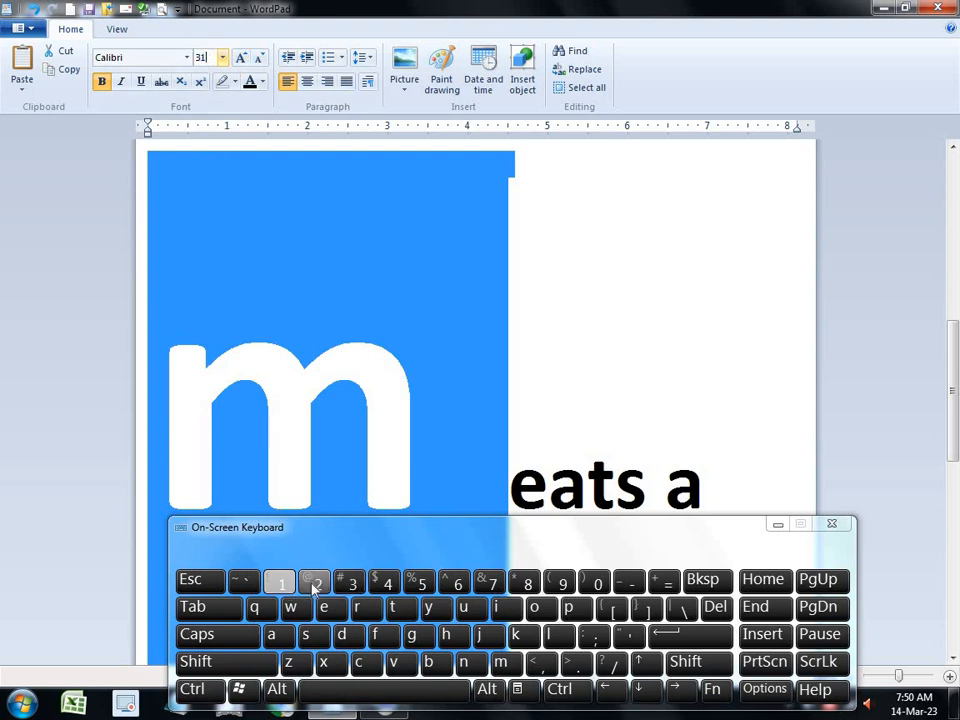
pyautogui.click(282, 585)
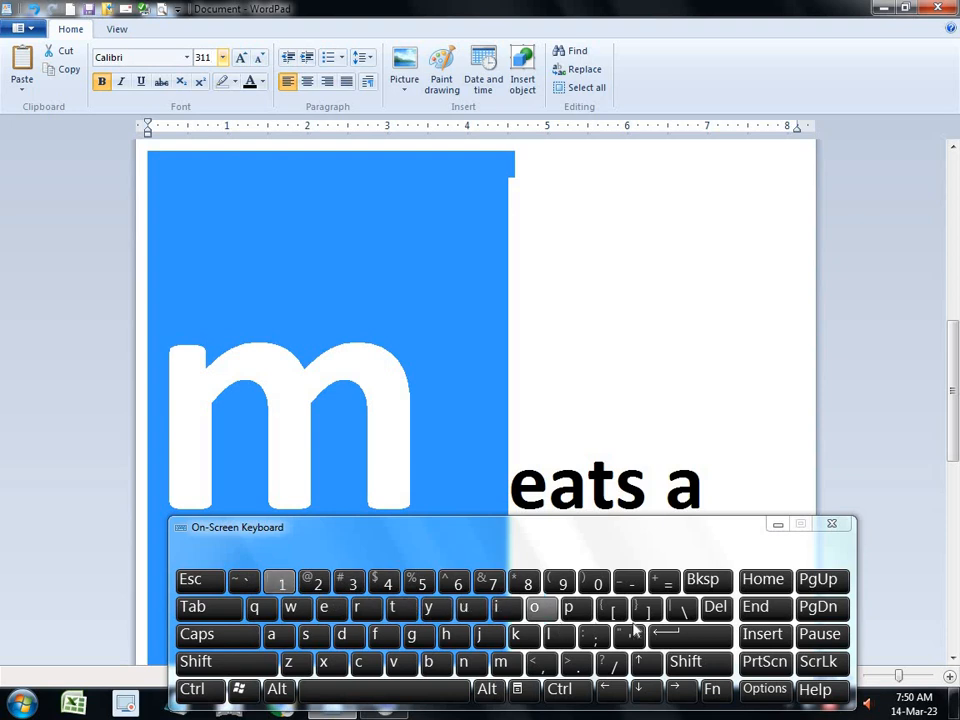
pyautogui.click(678, 635)
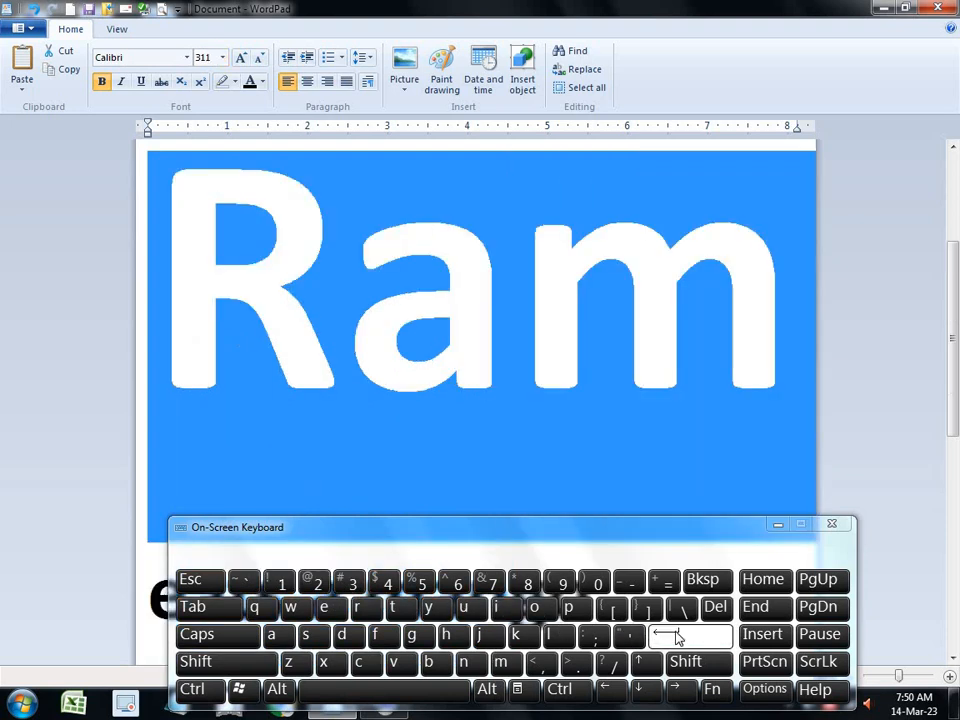
pyautogui.click(239, 58)
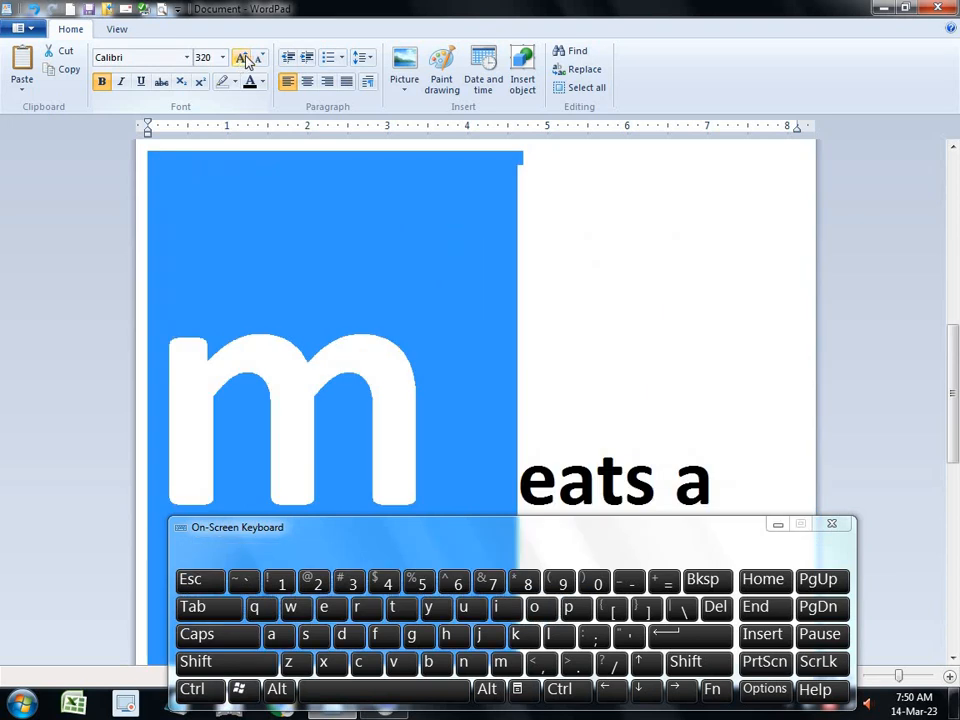
pyautogui.click(257, 60)
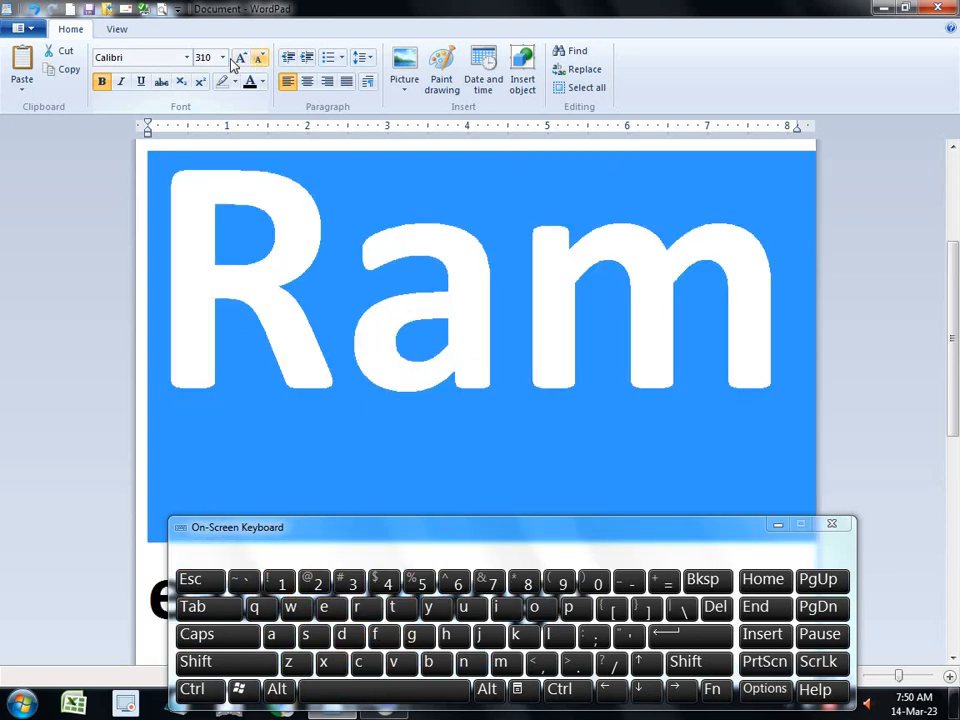
# - Set the font size of the selected word "Ram" to 313 again
pyautogui.click(198, 57)
pyautogui.write('31')
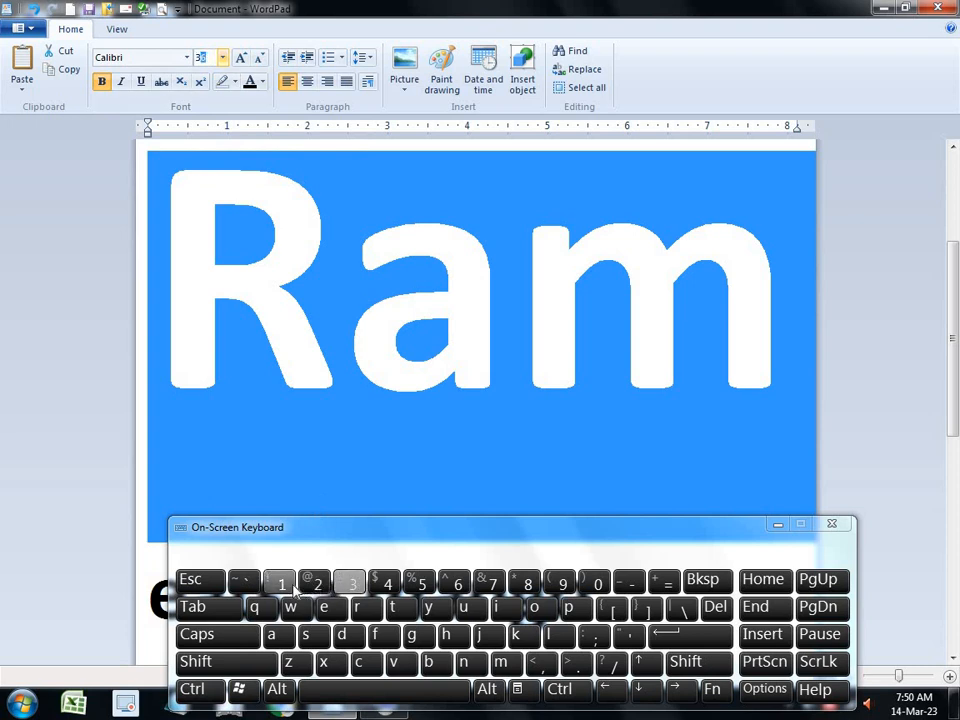
pyautogui.click(350, 584)
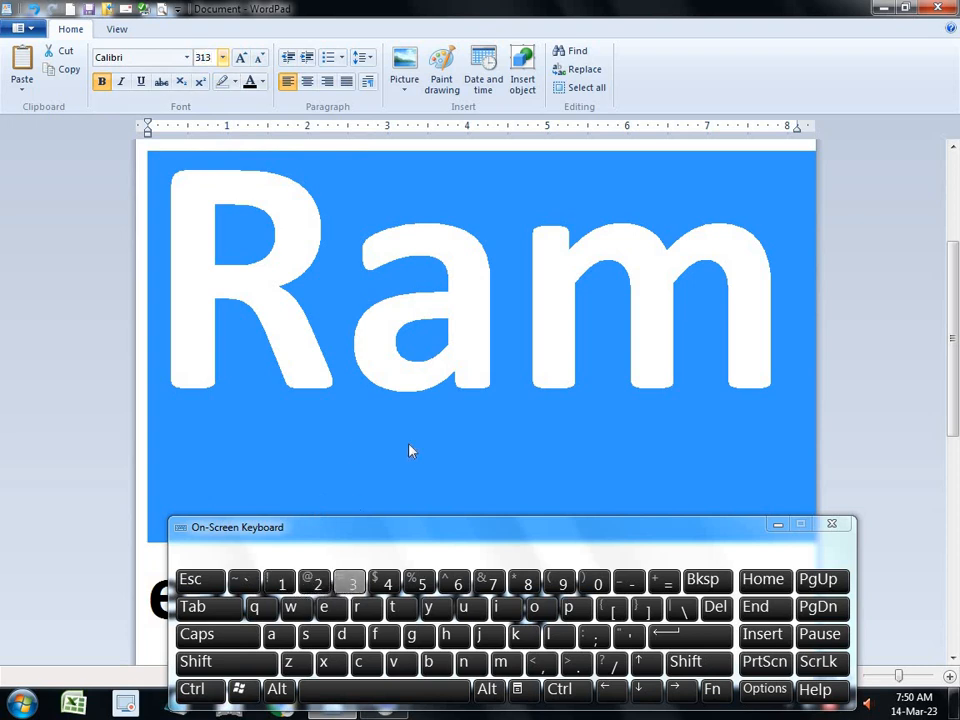
pyautogui.click(698, 638)
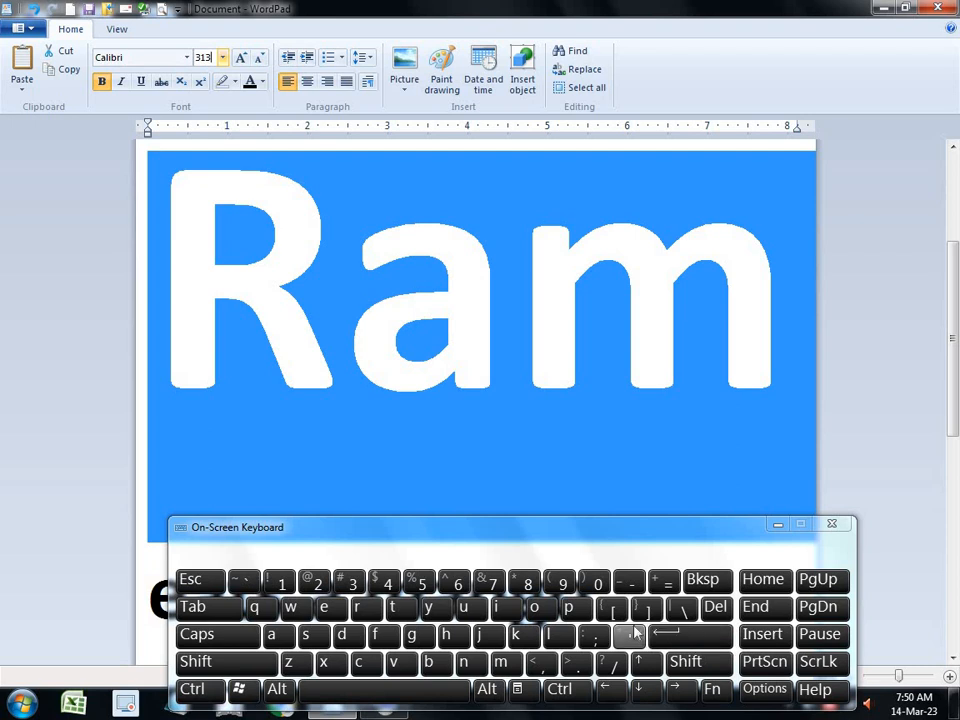
pyautogui.click(662, 635)
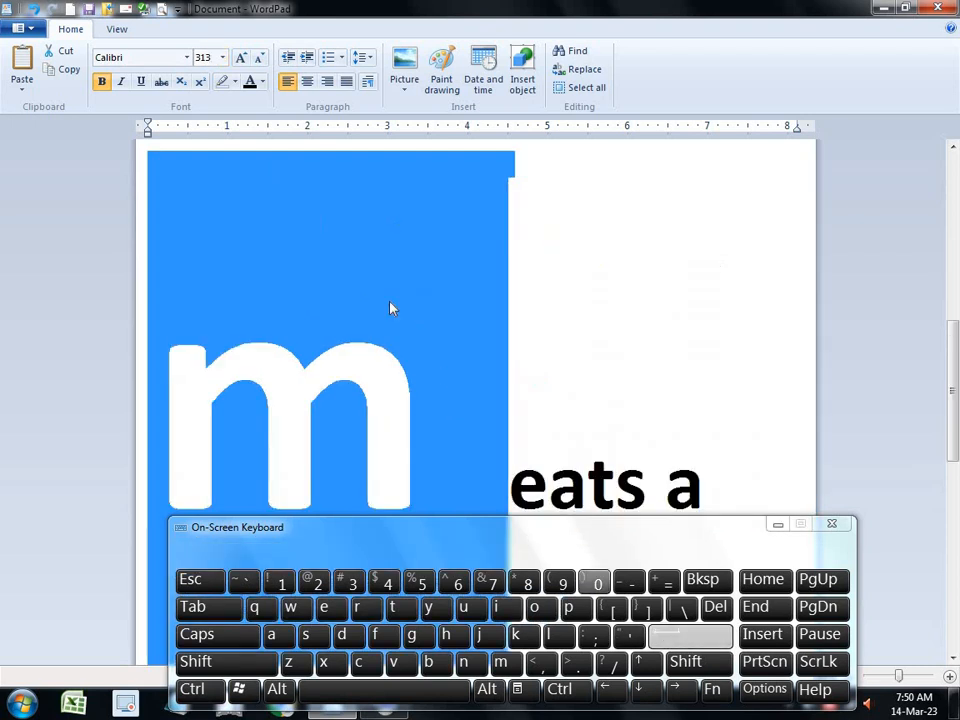
# - Set the font size of the selected word "Ram" to 312
pyautogui.click(210, 59)
pyautogui.click(346, 583)
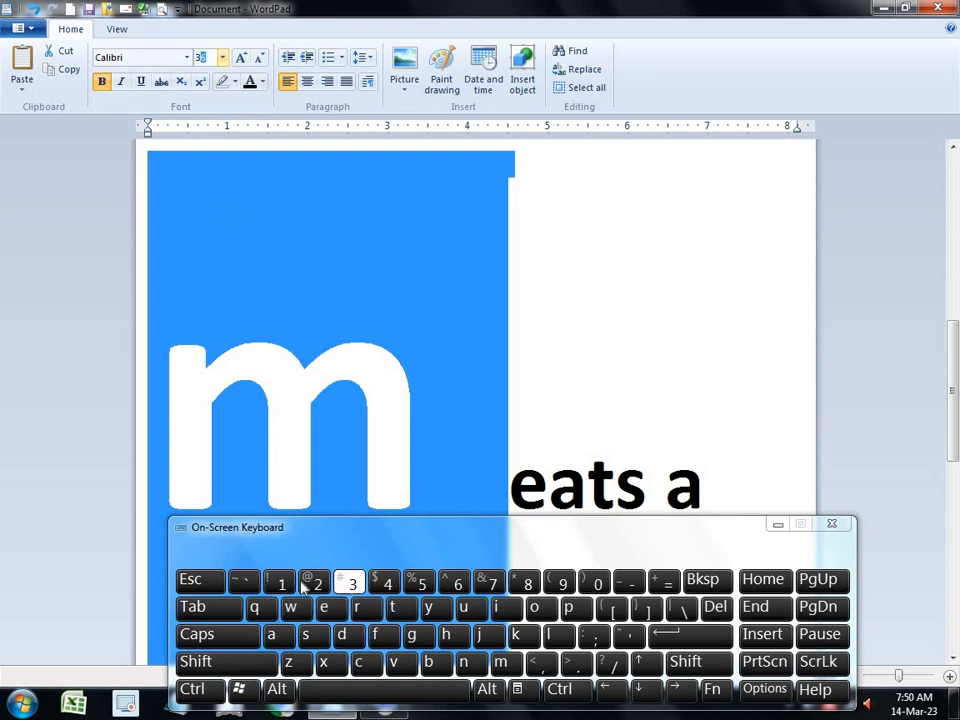
pyautogui.click(277, 582)
pyautogui.click(313, 582)
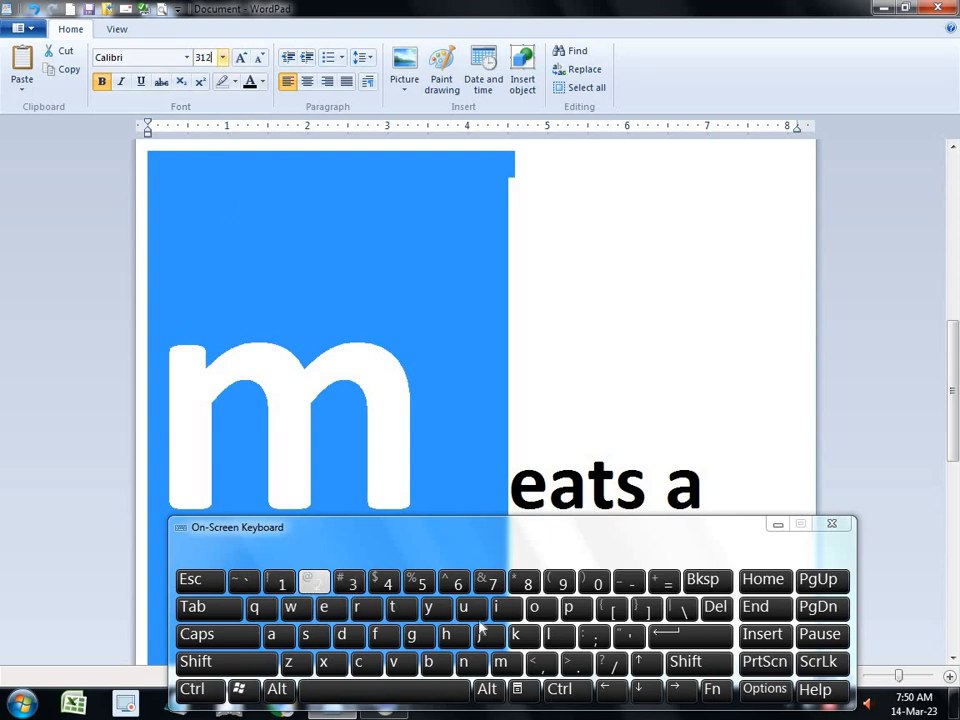
pyautogui.click(663, 638)
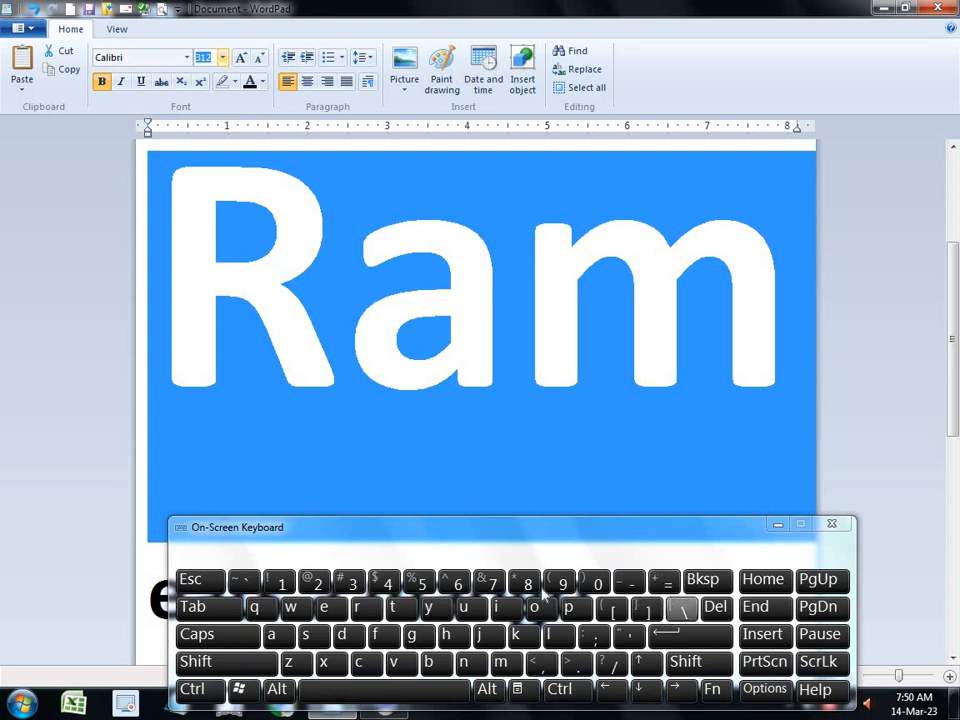
# - Set the font size of the selected word "Ram" to the decimal value 312.9
pyautogui.click(353, 584)
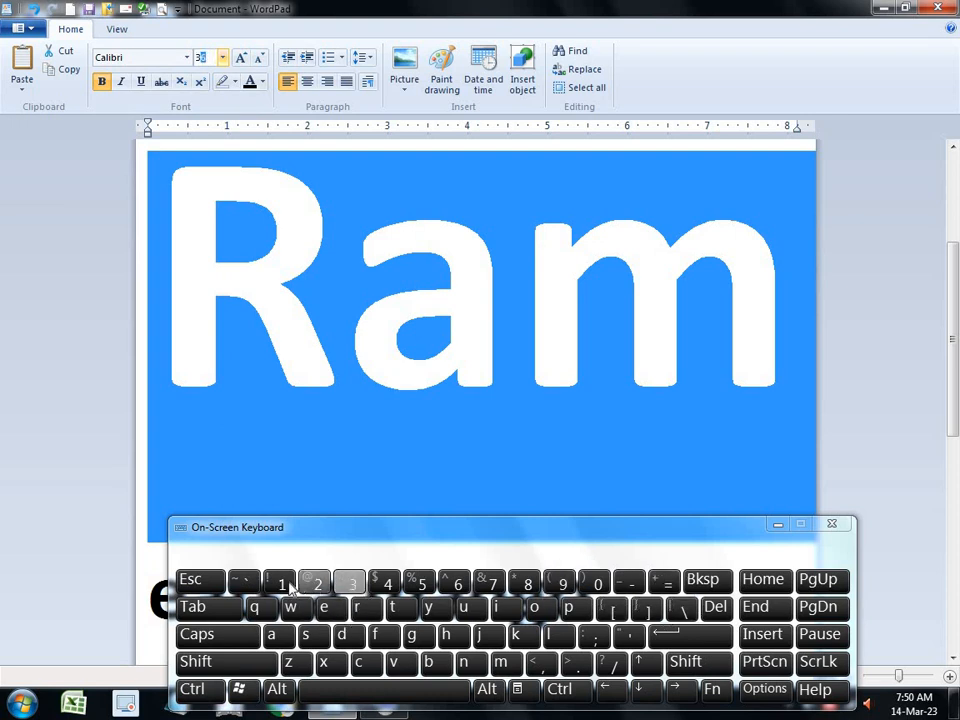
pyautogui.click(281, 584)
pyautogui.click(311, 586)
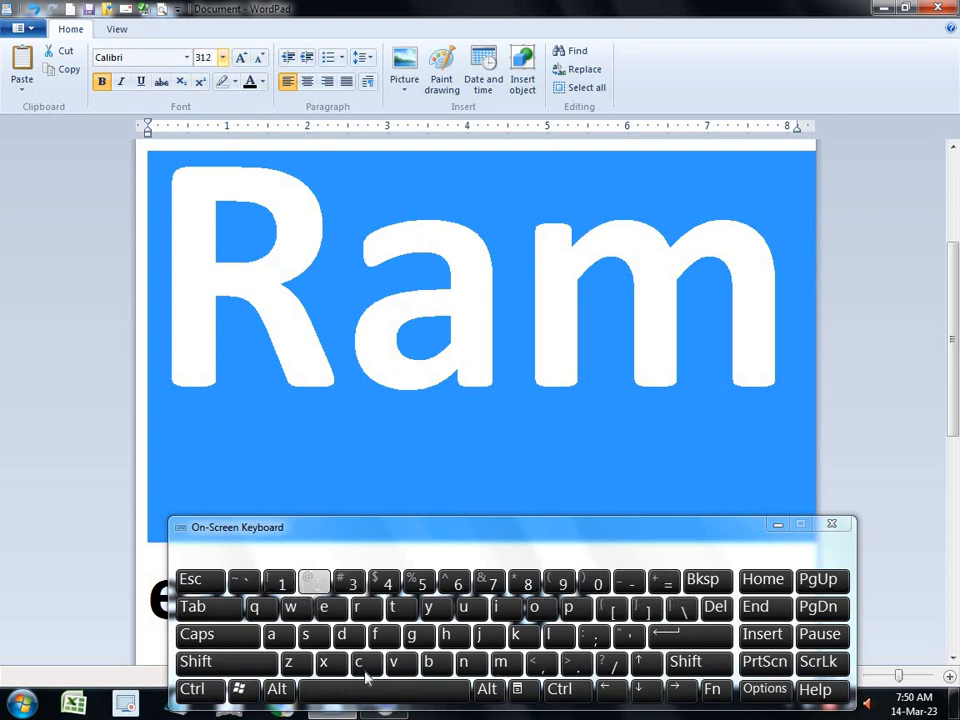
pyautogui.click(572, 664)
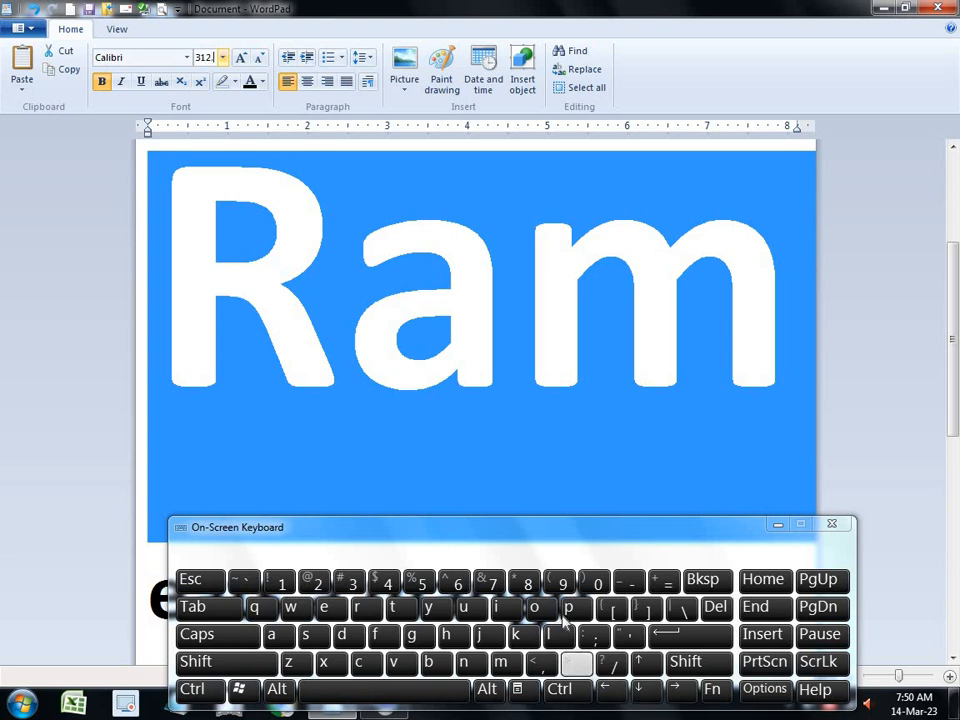
pyautogui.click(562, 584)
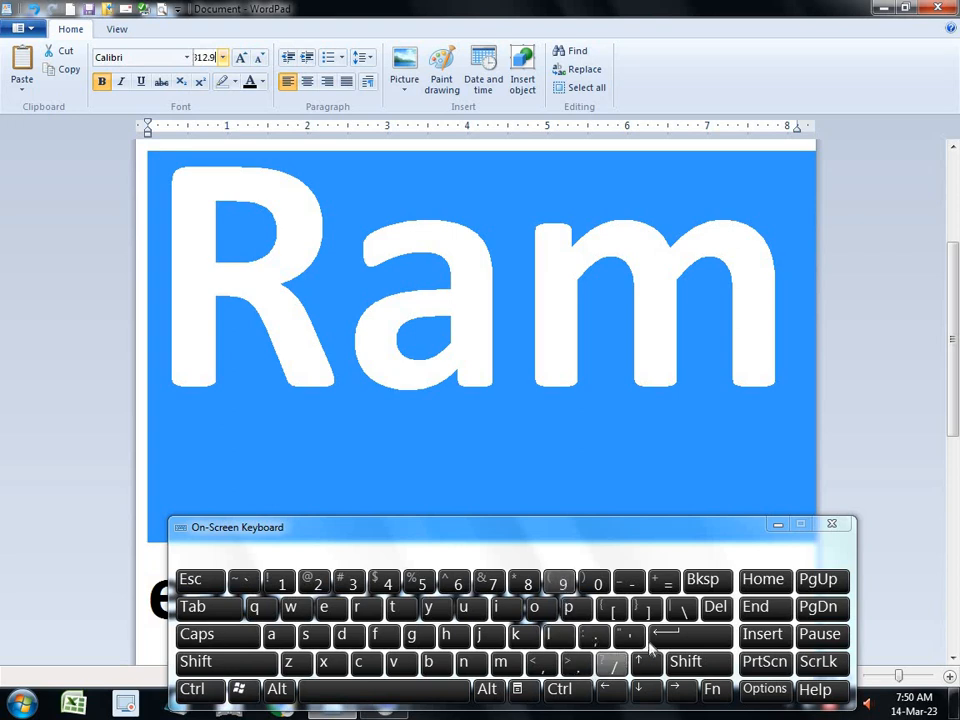
pyautogui.click(660, 636)
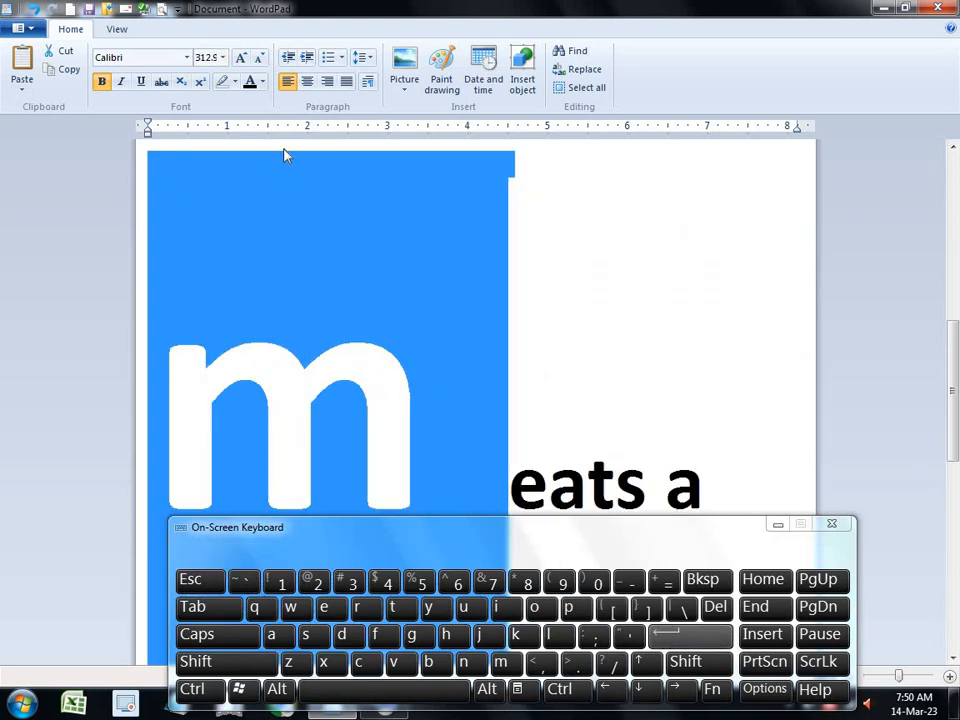
# - Set the font size of the selected word "Ram" to the decimal value 312.5
pyautogui.click(202, 59)
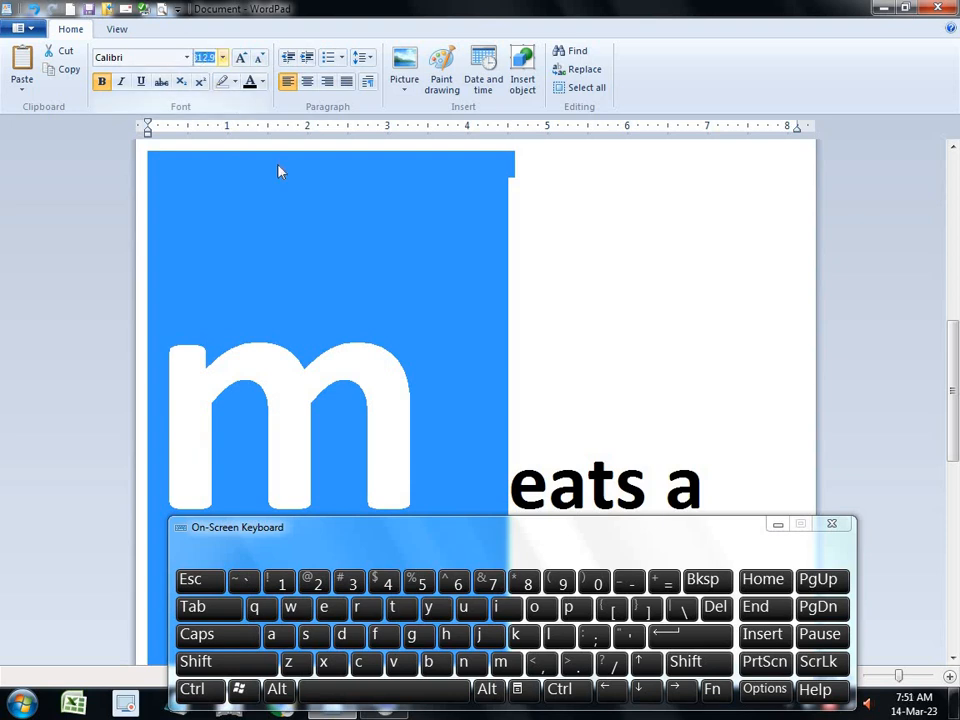
pyautogui.click(350, 584)
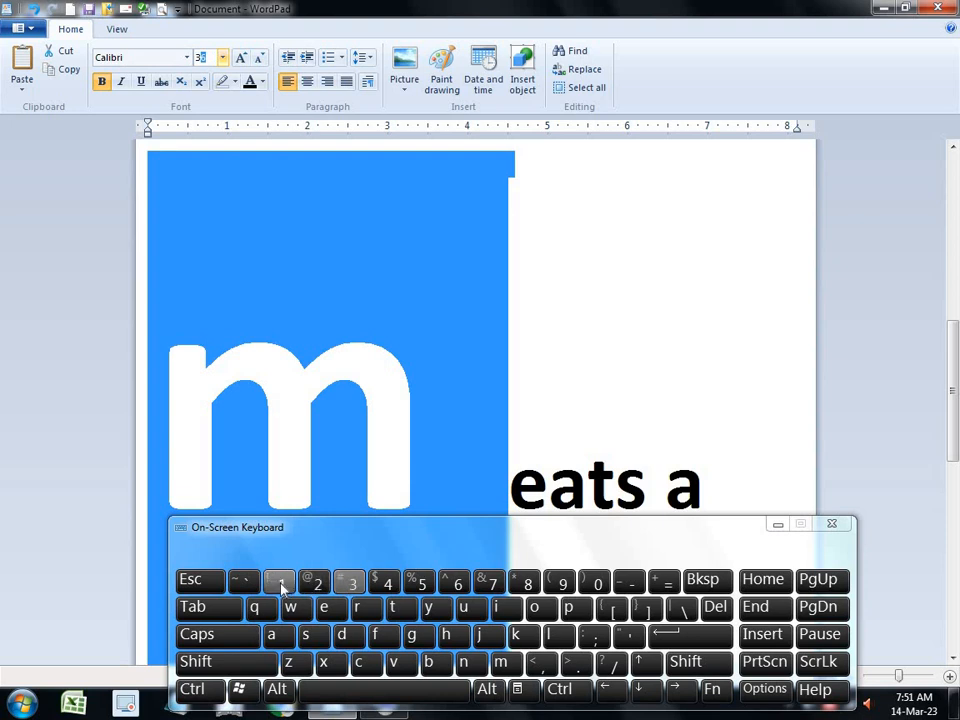
pyautogui.click(281, 583)
pyautogui.click(318, 584)
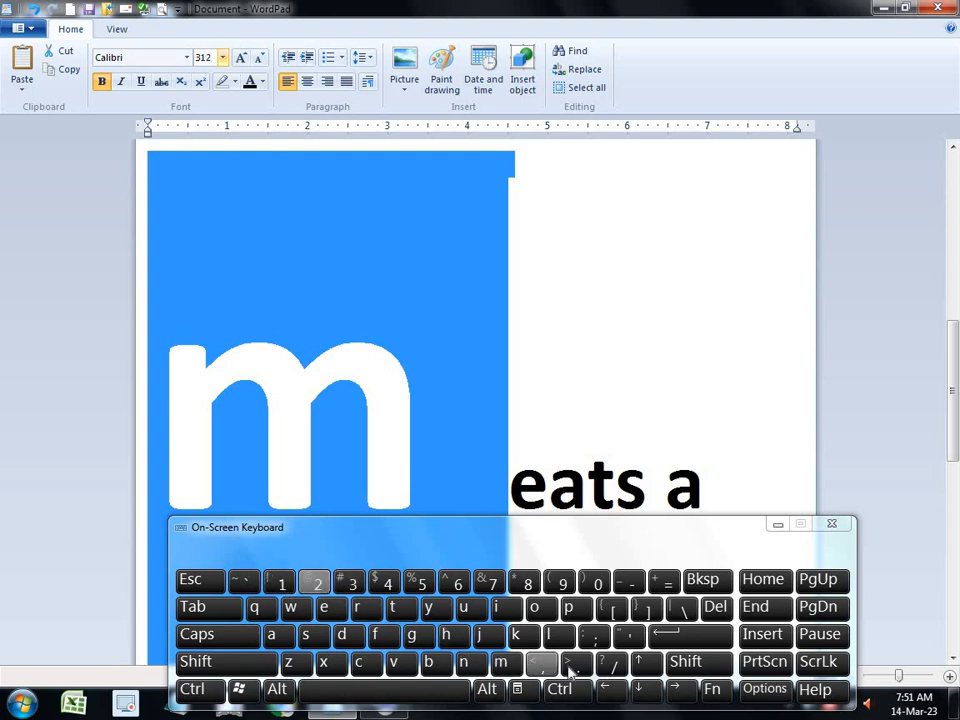
pyautogui.click(423, 585)
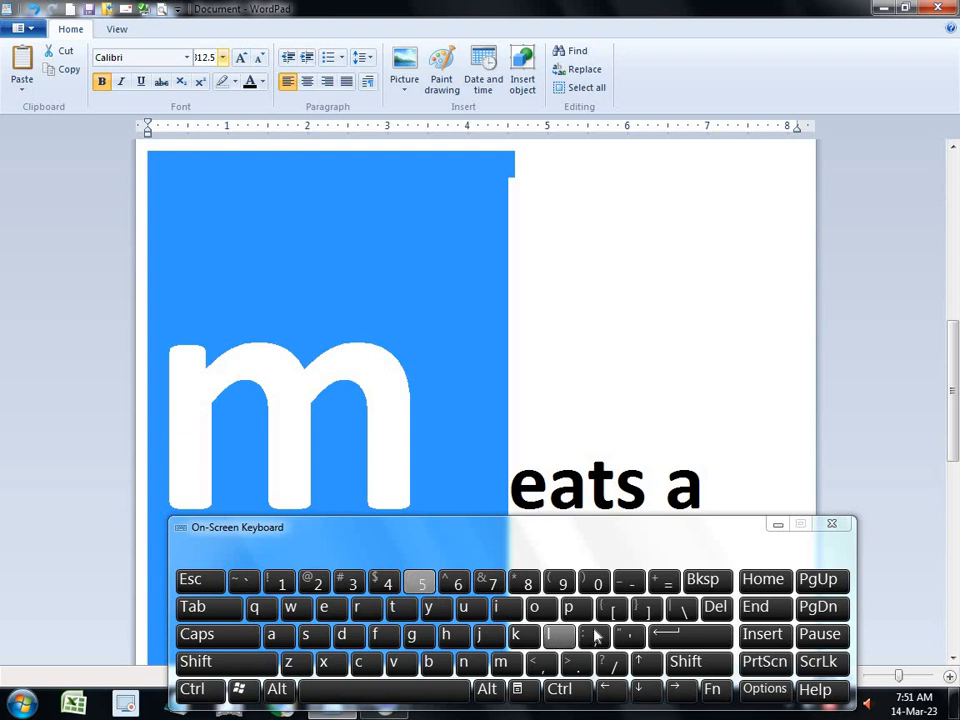
pyautogui.click(663, 634)
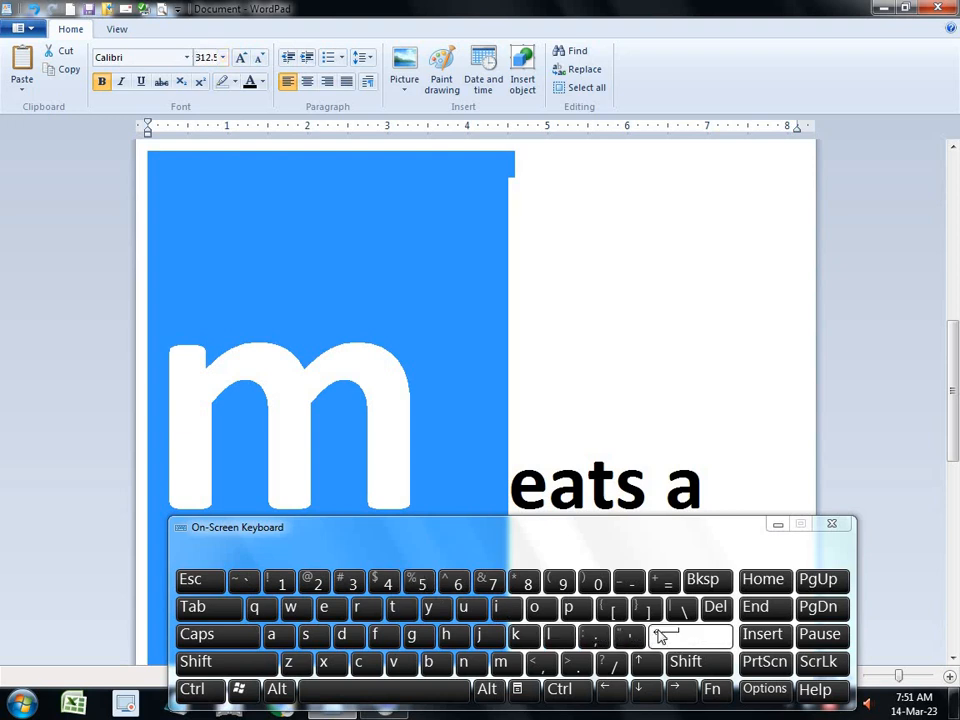
# - Set the font size of the selected word "Ram" to the decimal value 312.4
pyautogui.click(218, 60)
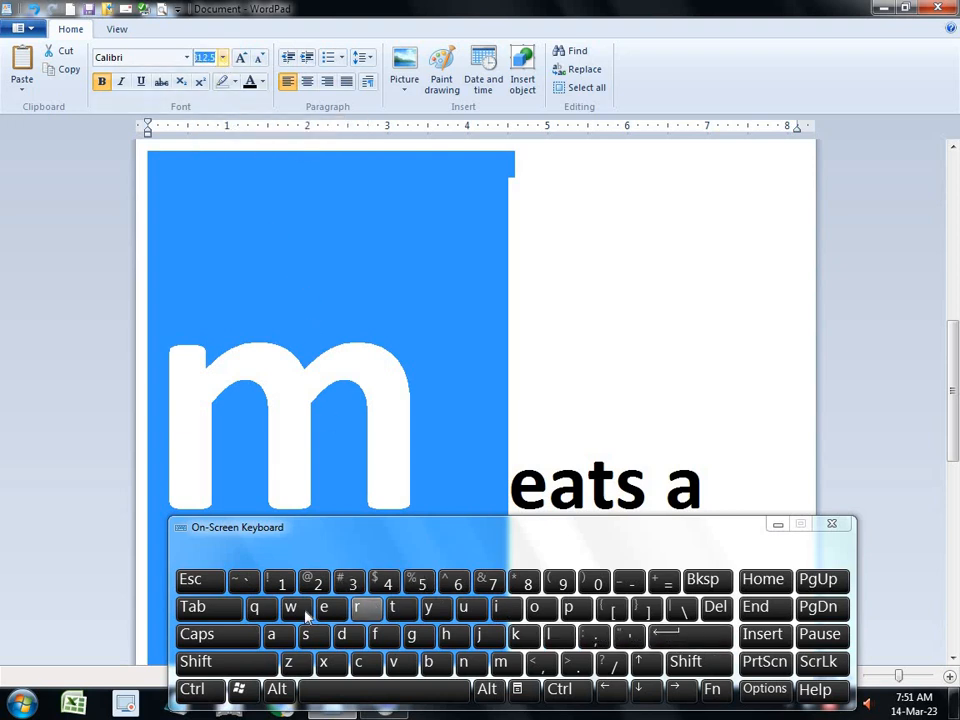
pyautogui.click(340, 586)
pyautogui.click(281, 584)
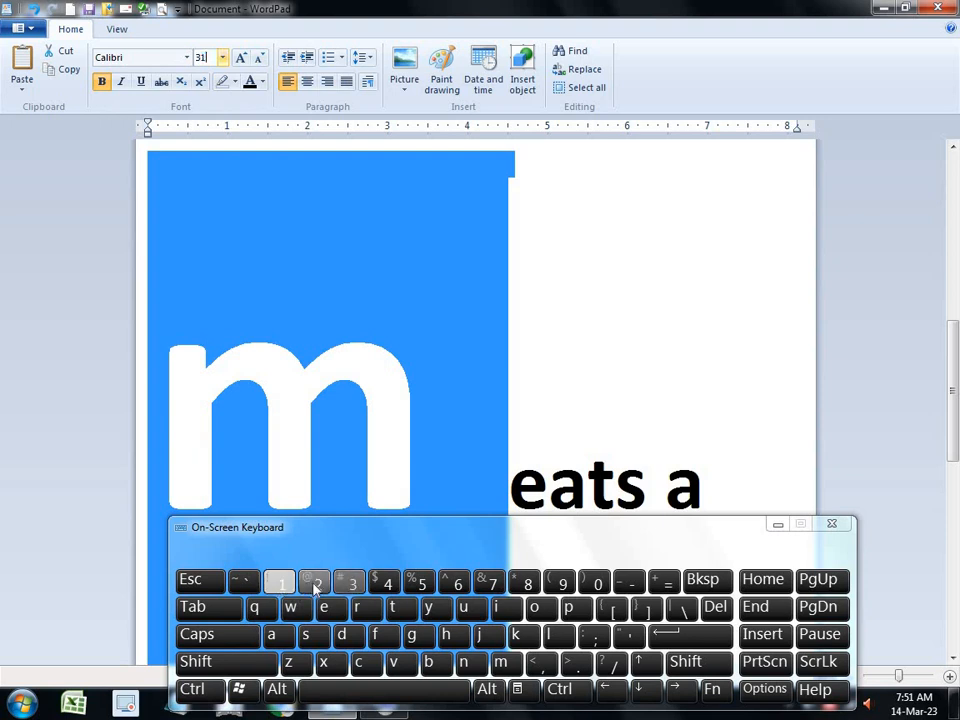
pyautogui.click(316, 586)
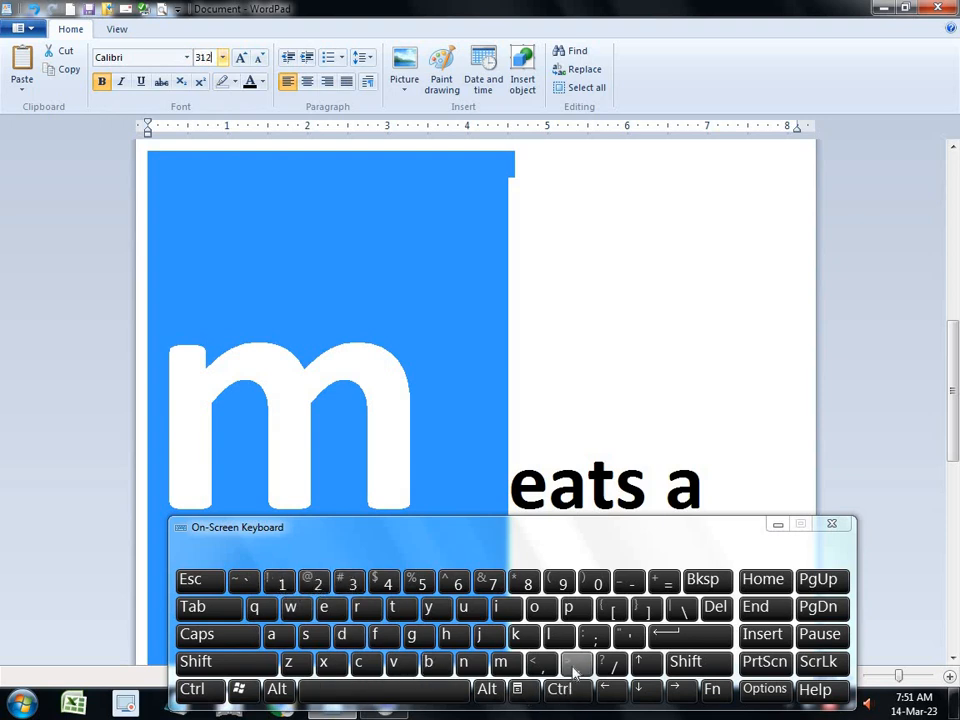
pyautogui.click(576, 663)
pyautogui.click(386, 583)
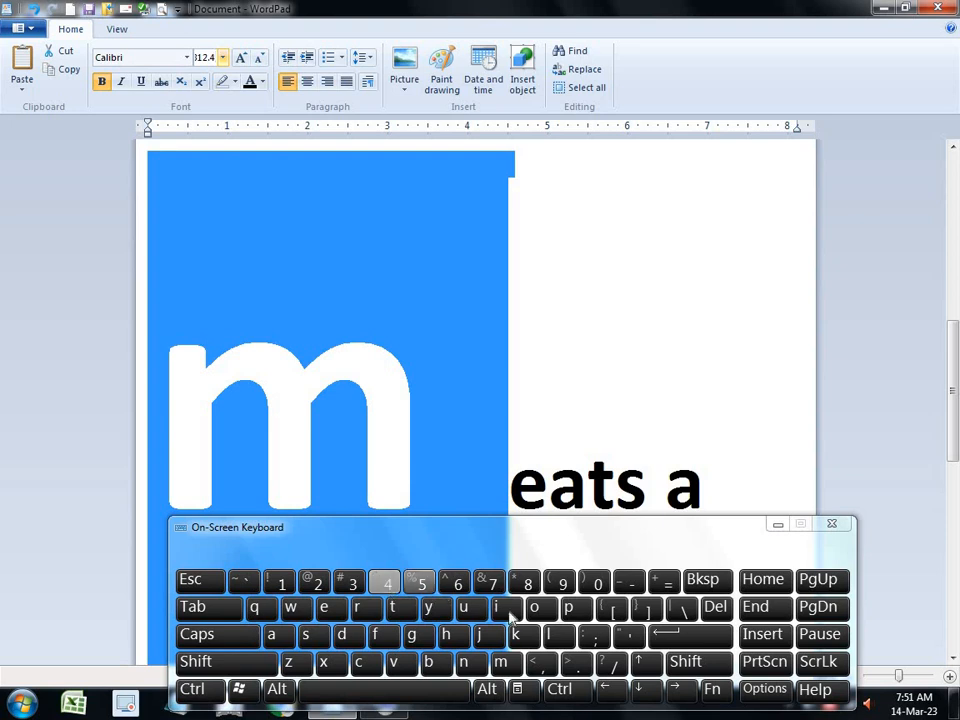
pyautogui.click(655, 634)
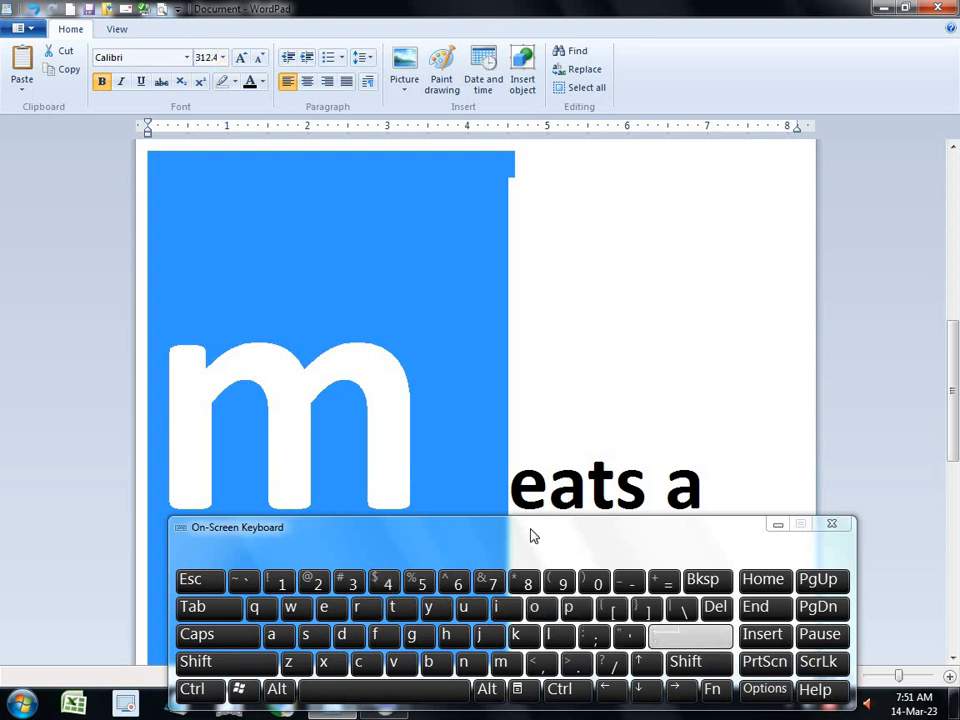
# - Set the font size of the selected word "Ram" to the decimal value 312.2
pyautogui.click(213, 58)
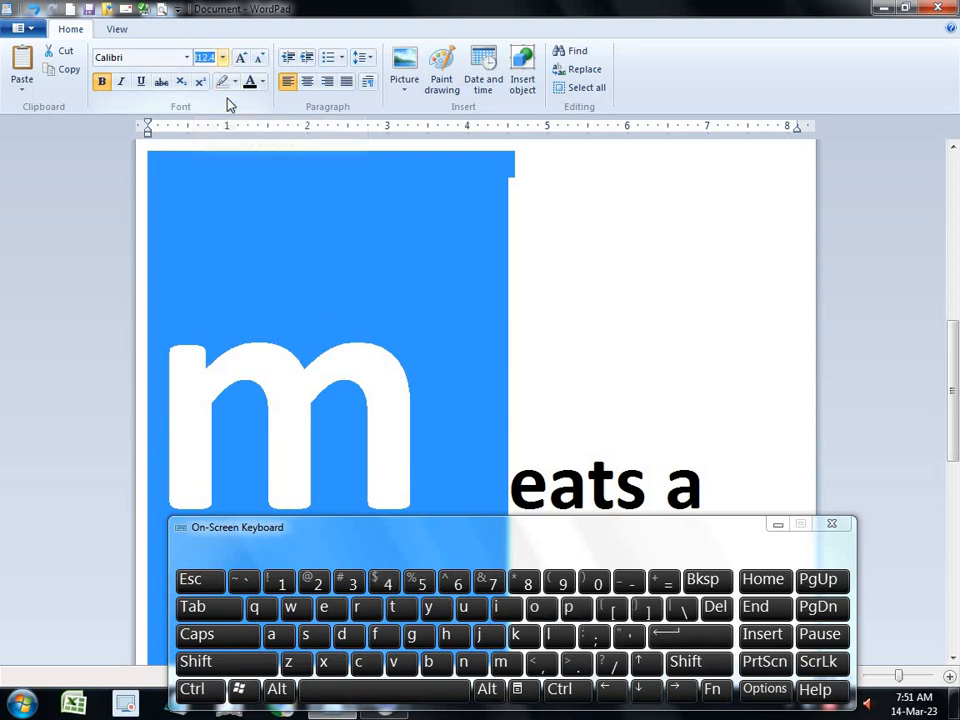
pyautogui.click(352, 583)
pyautogui.click(285, 584)
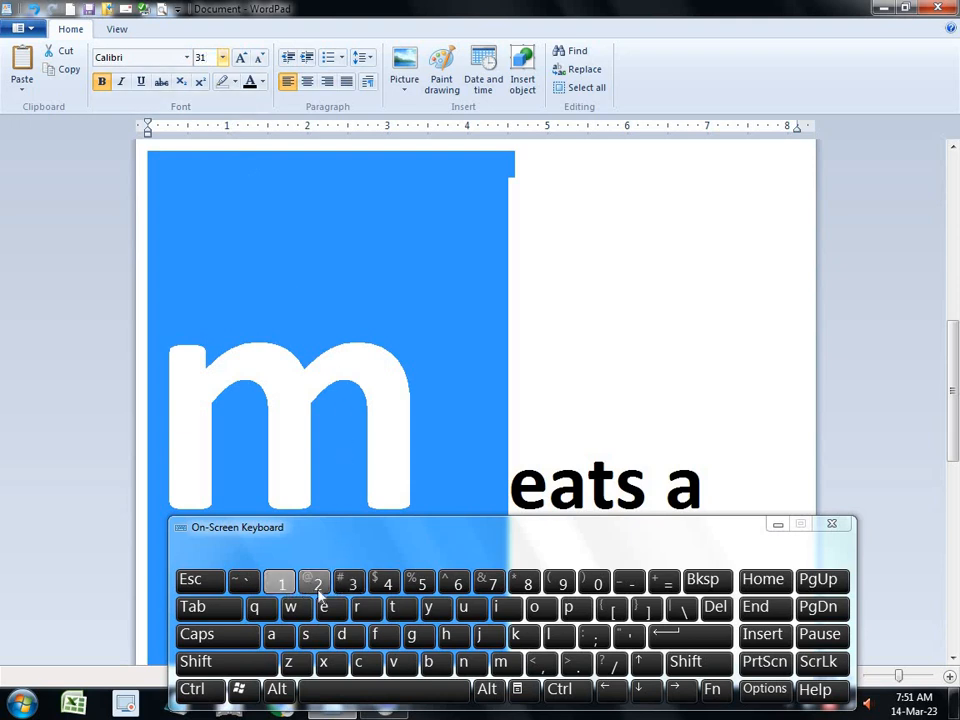
pyautogui.click(315, 586)
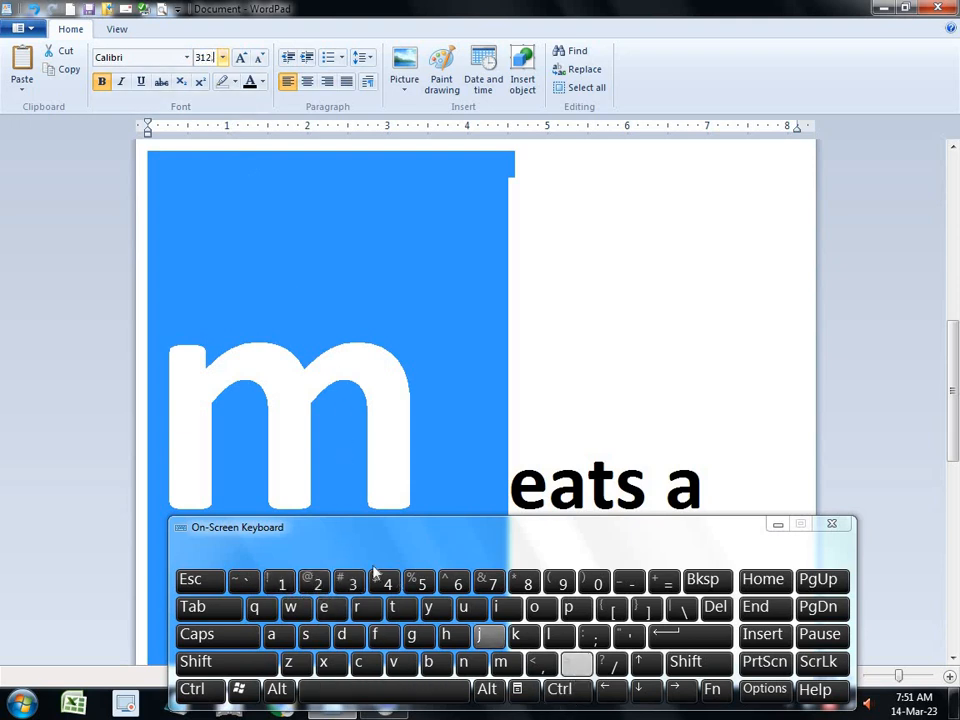
pyautogui.click(316, 584)
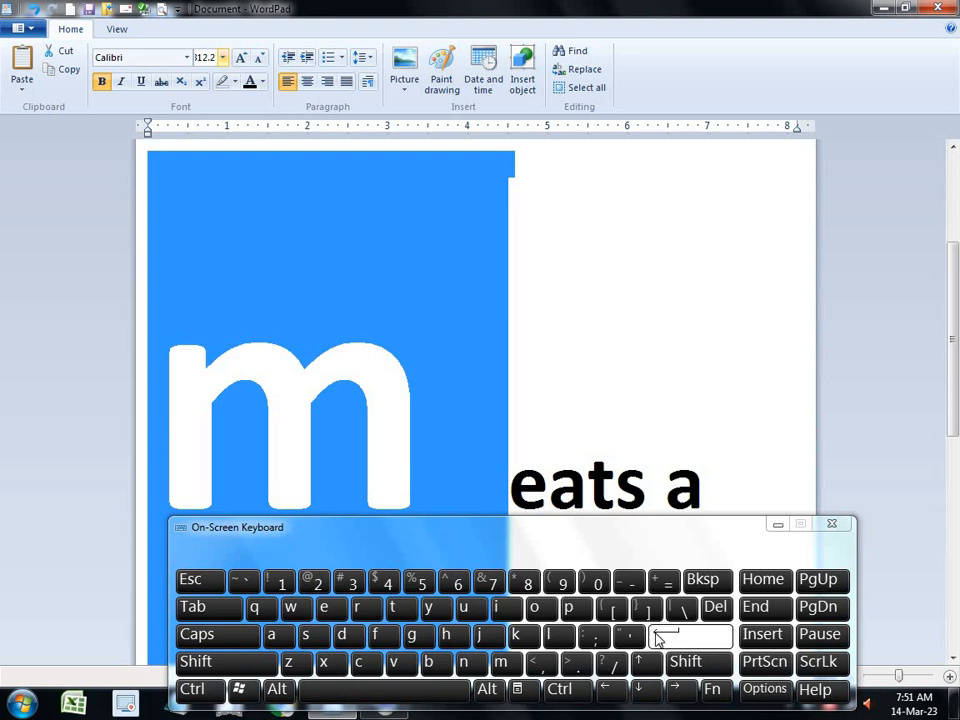
pyautogui.click(658, 636)
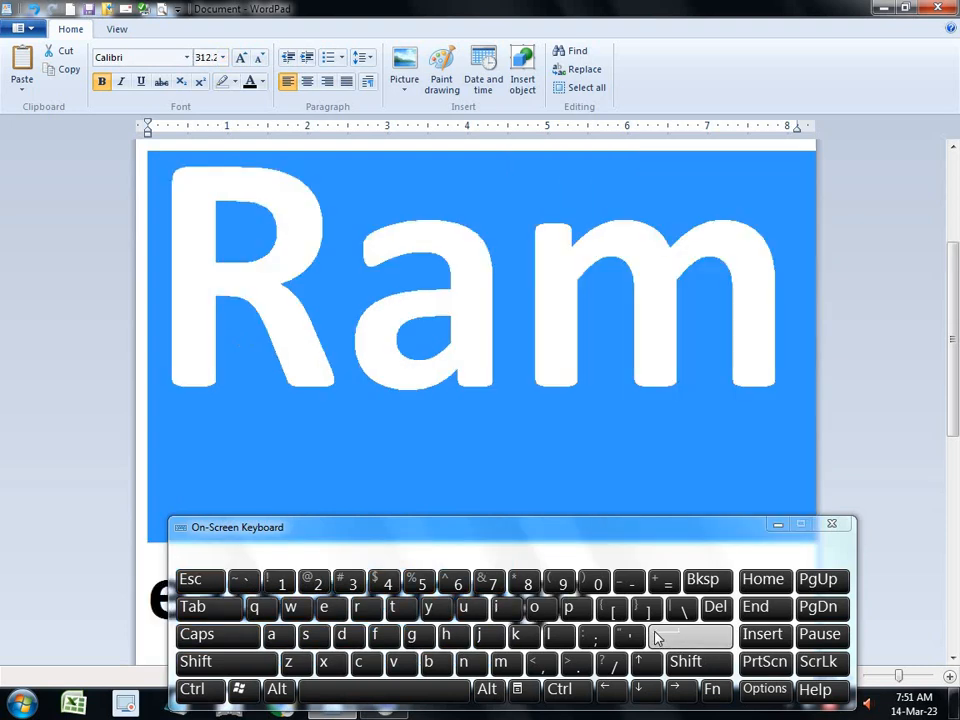
# - Set the font size of the selected word "Ram" to the decimal value 312.3
pyautogui.click(211, 57)
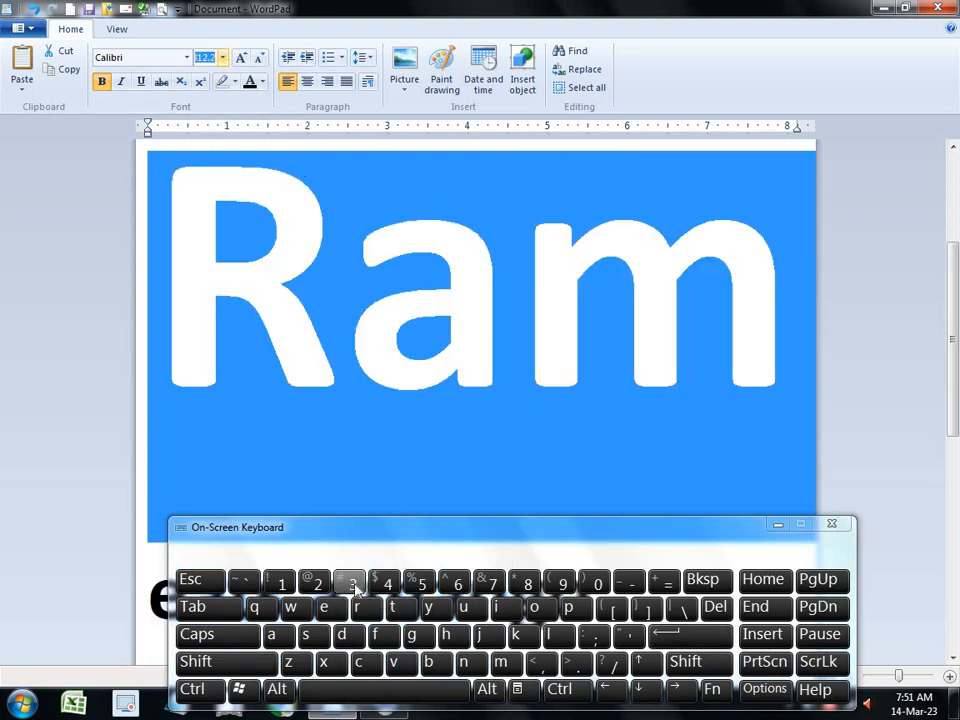
pyautogui.click(352, 584)
pyautogui.click(281, 584)
pyautogui.click(317, 584)
pyautogui.click(352, 585)
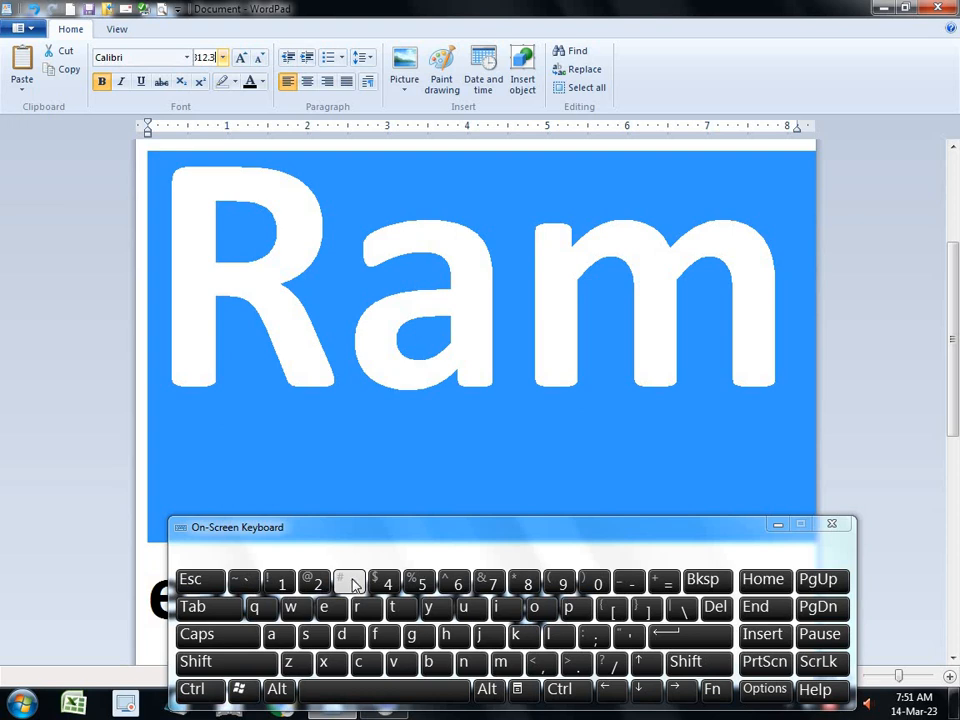
pyautogui.click(725, 638)
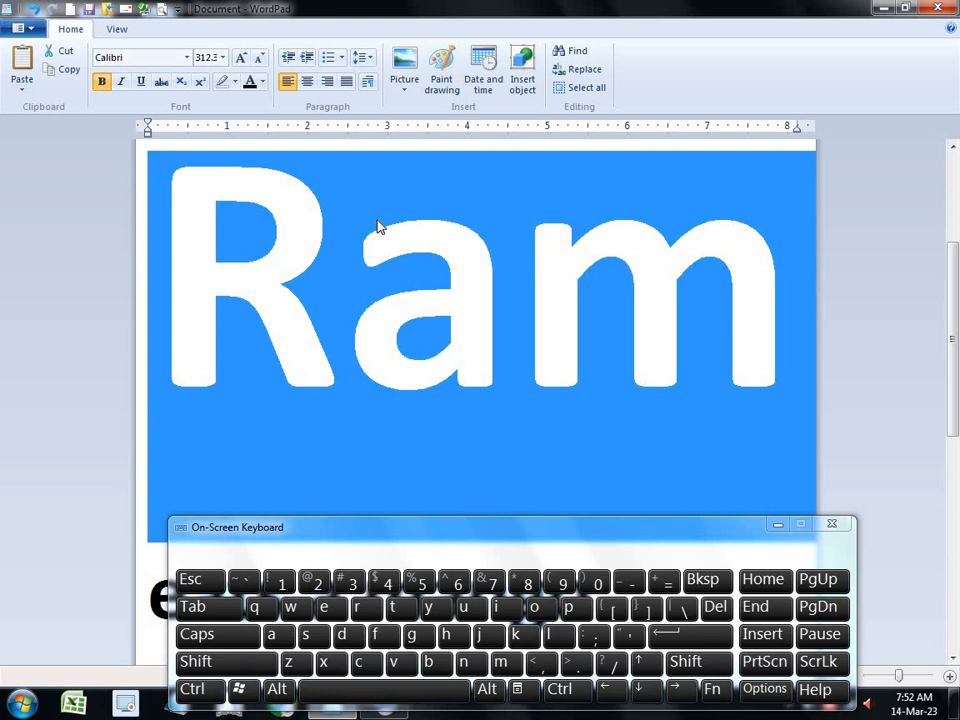
# - Select the large word "Ram", turn its bold formatting off and back on, and deselect it
pyautogui.click(514, 302)
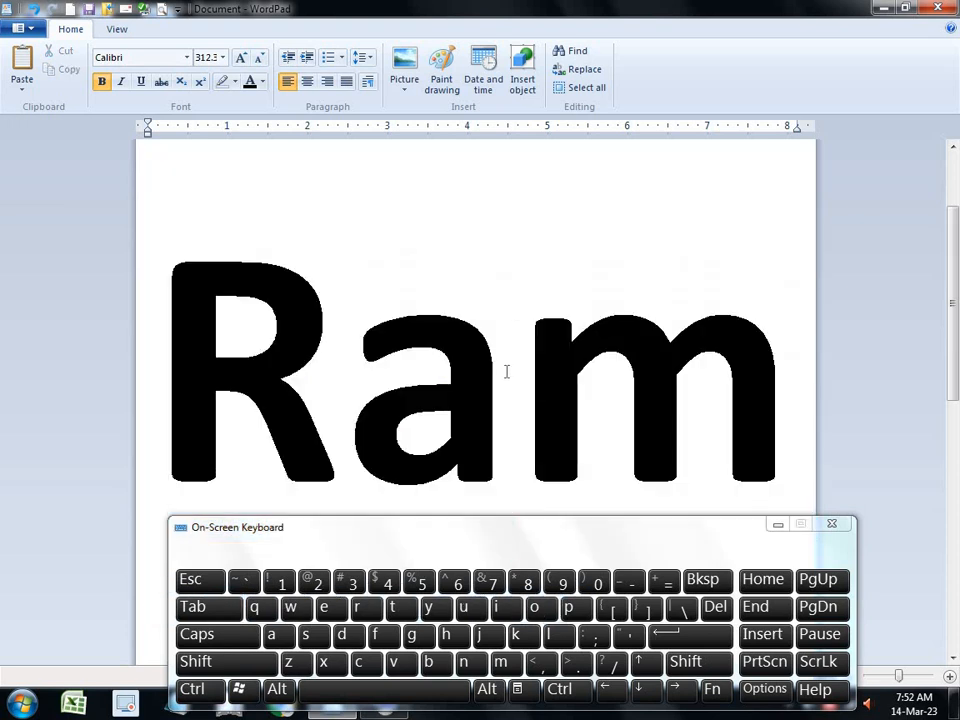
pyautogui.scroll(-5, 505, 372)
pyautogui.scroll(8, 514, 368)
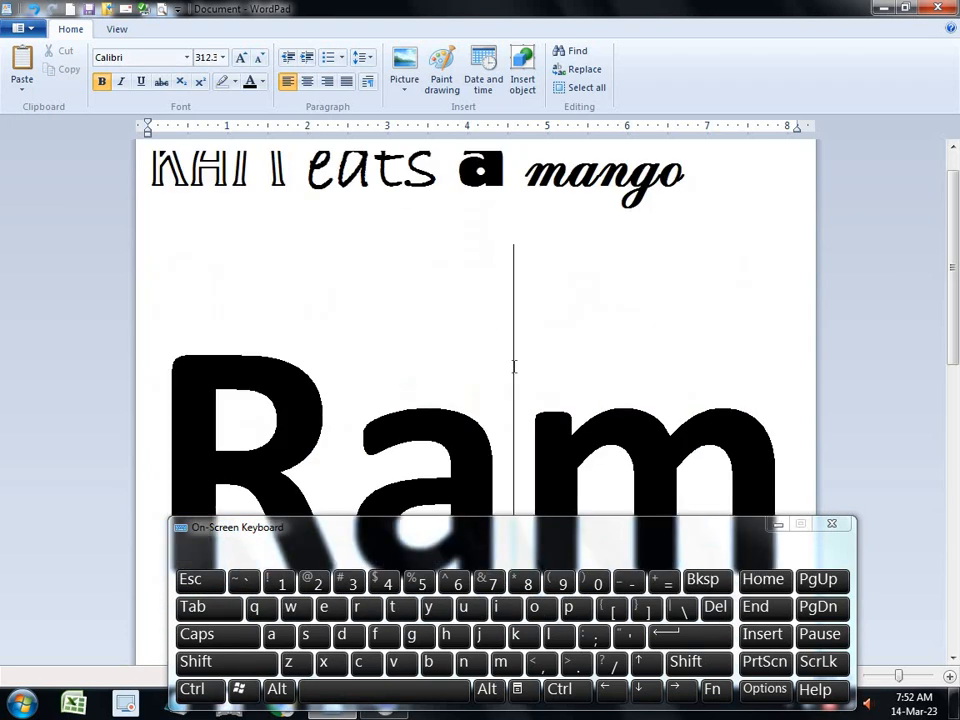
pyautogui.scroll(-1, 707, 461)
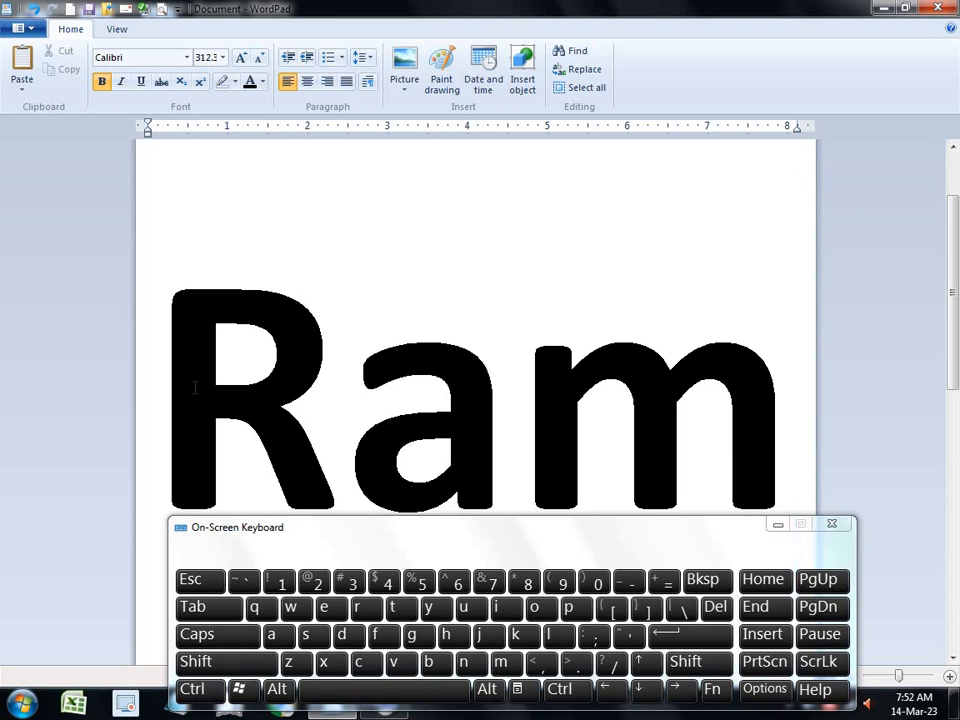
pyautogui.moveTo(187, 402); pyautogui.dragTo(761, 415)
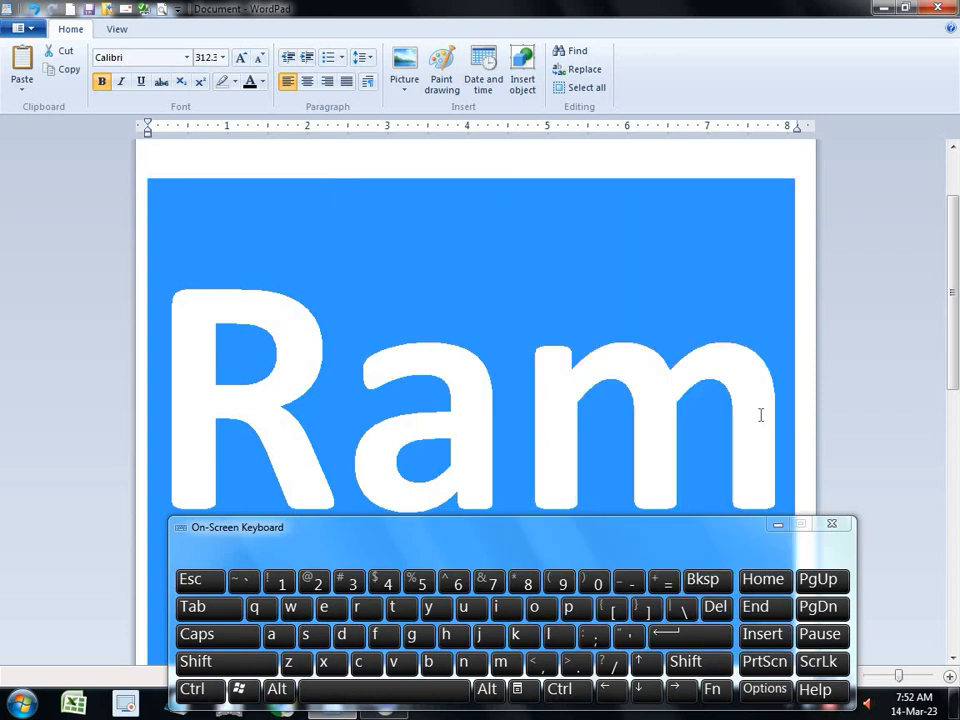
pyautogui.click(108, 88)
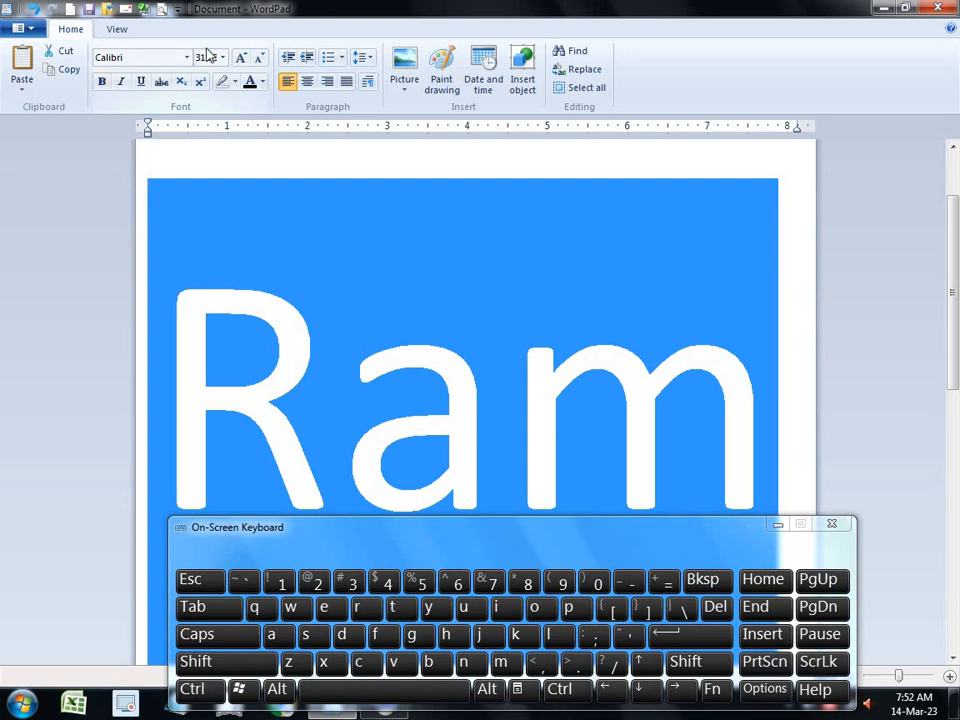
pyautogui.click(103, 88)
pyautogui.click(354, 313)
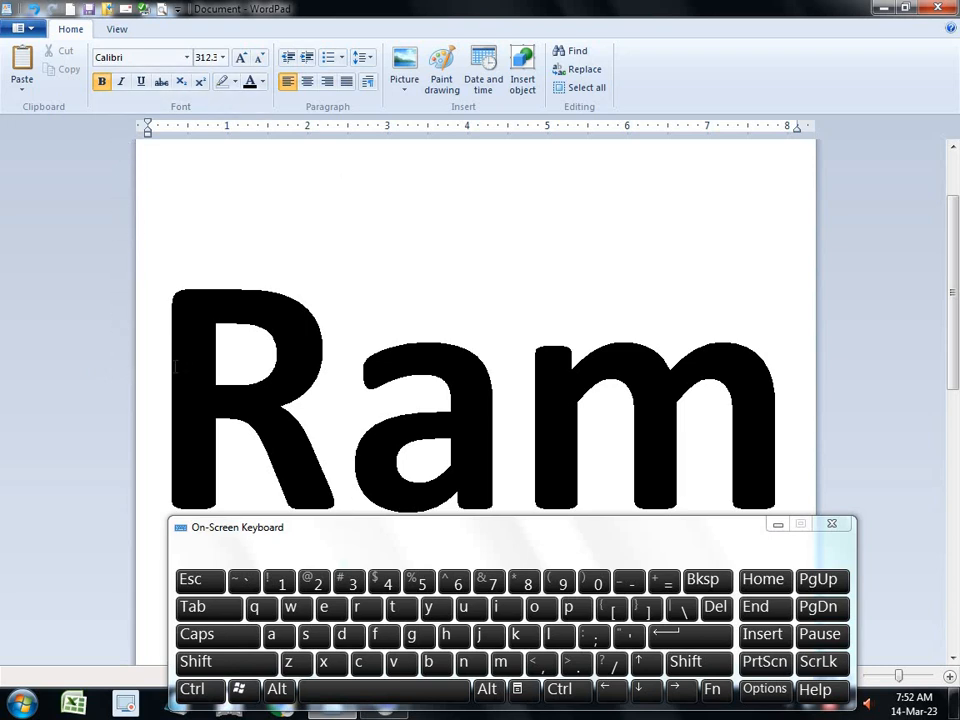
# - Select the large word "Ram" again and toggle its bold formatting repeatedly, ending with bold off
pyautogui.moveTo(168, 366); pyautogui.dragTo(770, 378)
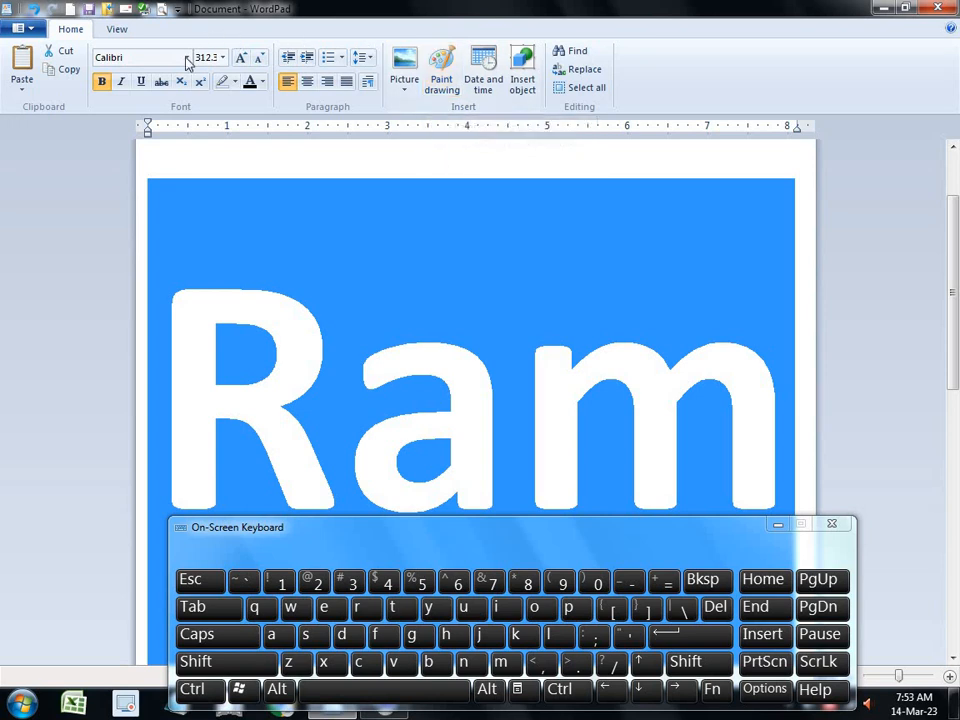
pyautogui.click(102, 84)
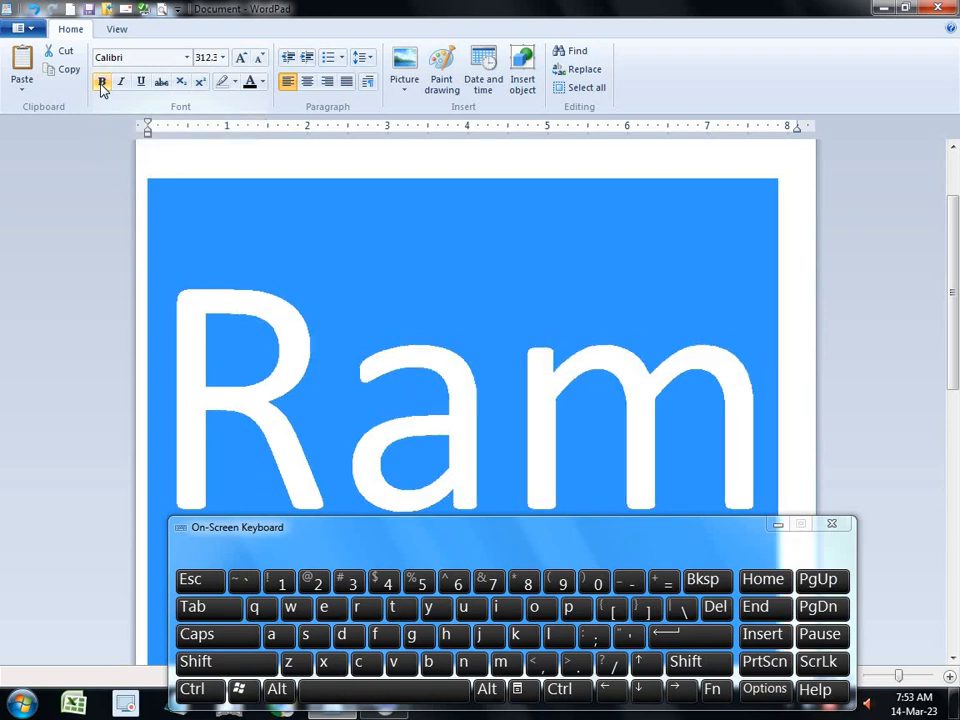
pyautogui.click(101, 83)
pyautogui.click(101, 82)
pyautogui.click(101, 82)
pyautogui.click(101, 82)
pyautogui.click(101, 82)
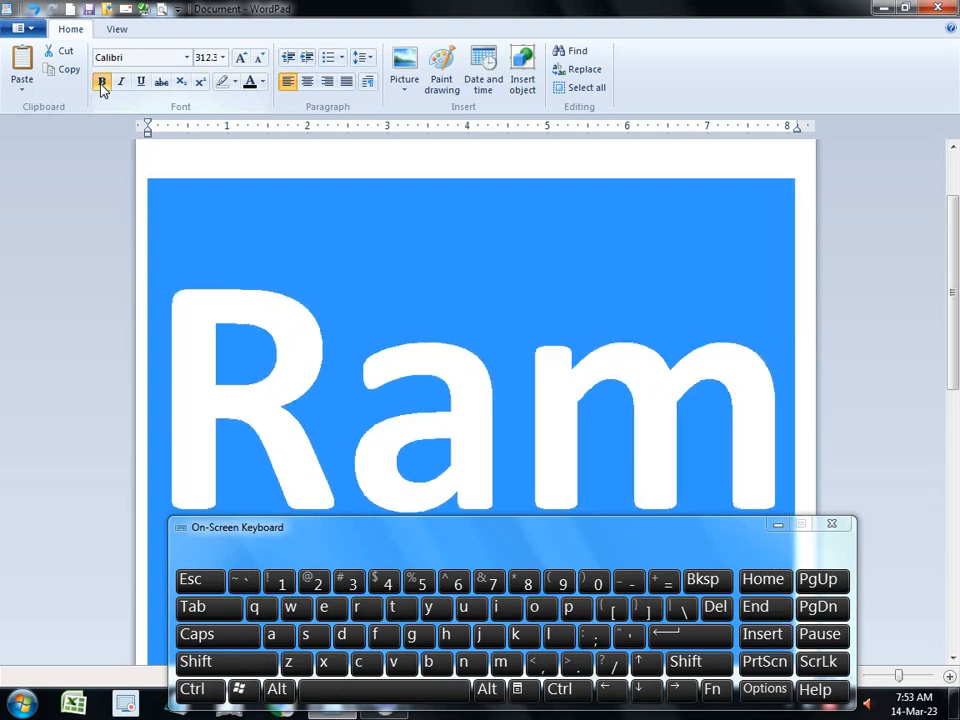
pyautogui.click(101, 82)
pyautogui.click(101, 82)
pyautogui.click(101, 82)
pyautogui.click(101, 82)
pyautogui.click(101, 82)
pyautogui.click(101, 82)
pyautogui.click(101, 82)
pyautogui.click(101, 82)
pyautogui.click(101, 82)
pyautogui.click(101, 82)
pyautogui.click(101, 82)
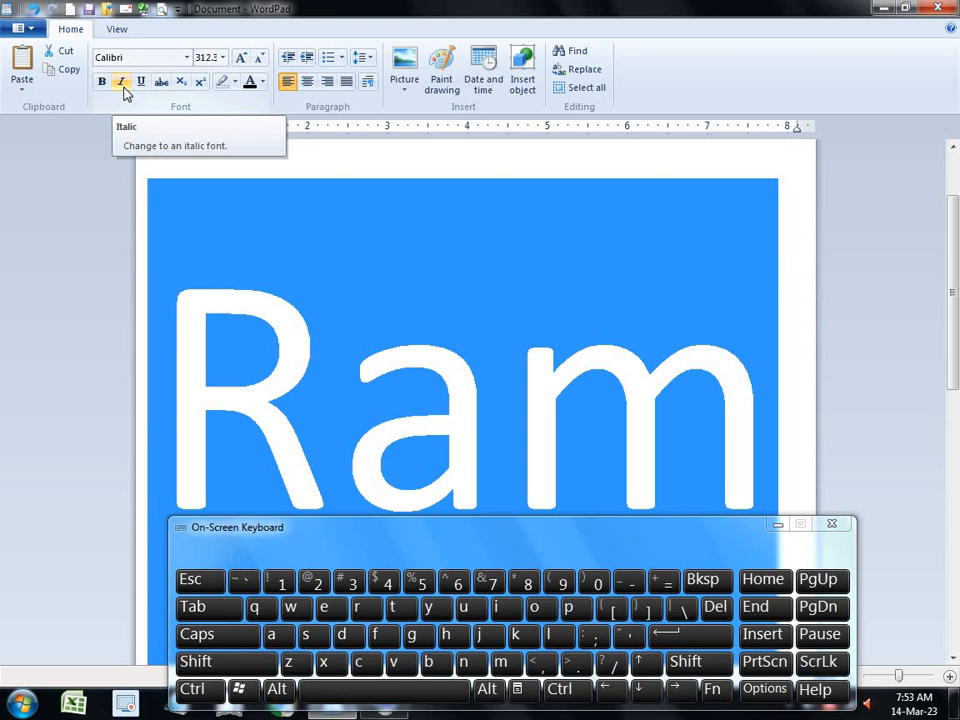
# - Toggle italic formatting repeatedly on the selected word "Ram", ending with italic off
pyautogui.click(122, 84)
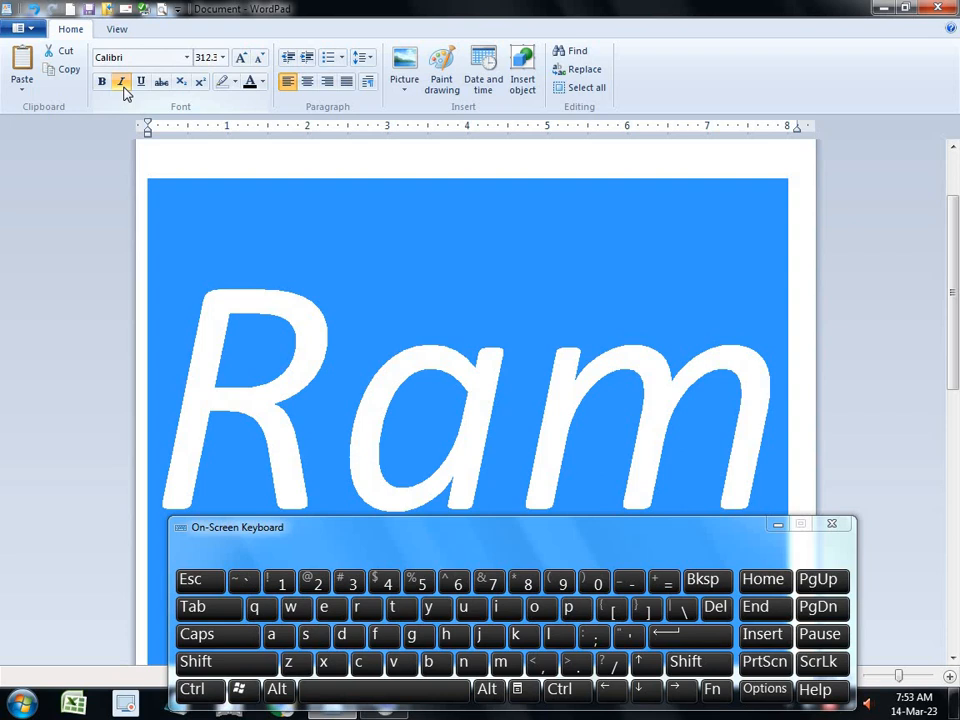
pyautogui.click(123, 84)
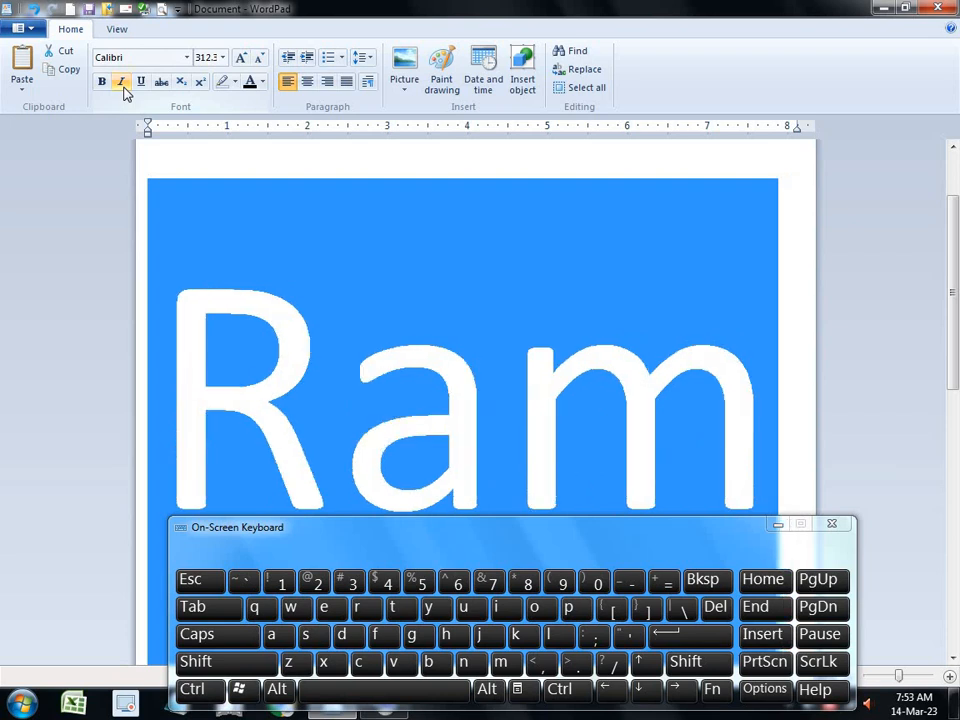
pyautogui.click(123, 84)
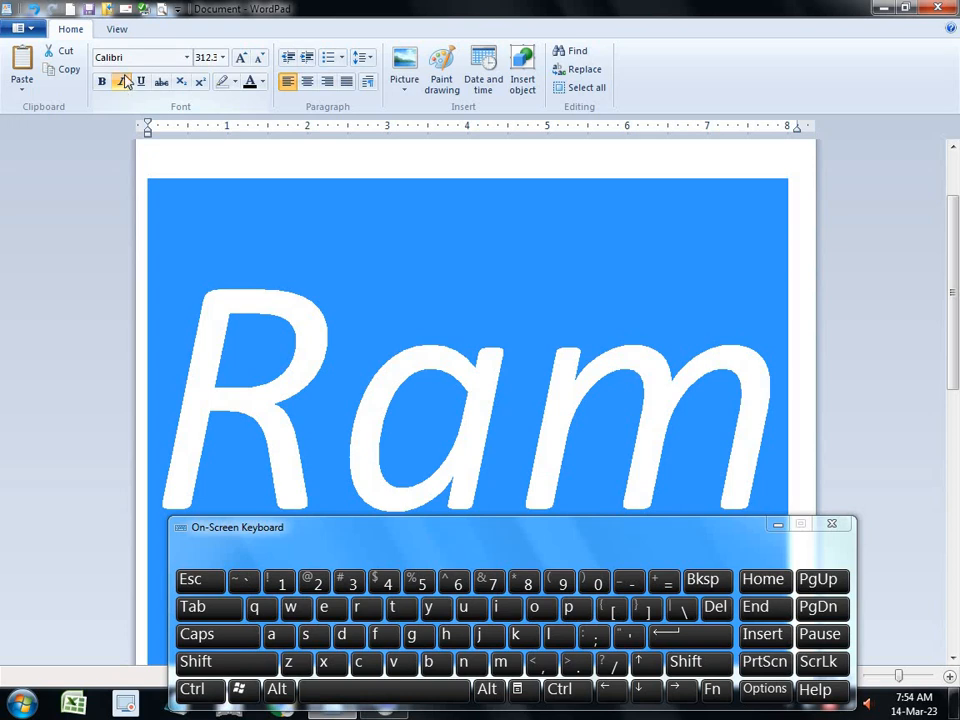
pyautogui.click(124, 85)
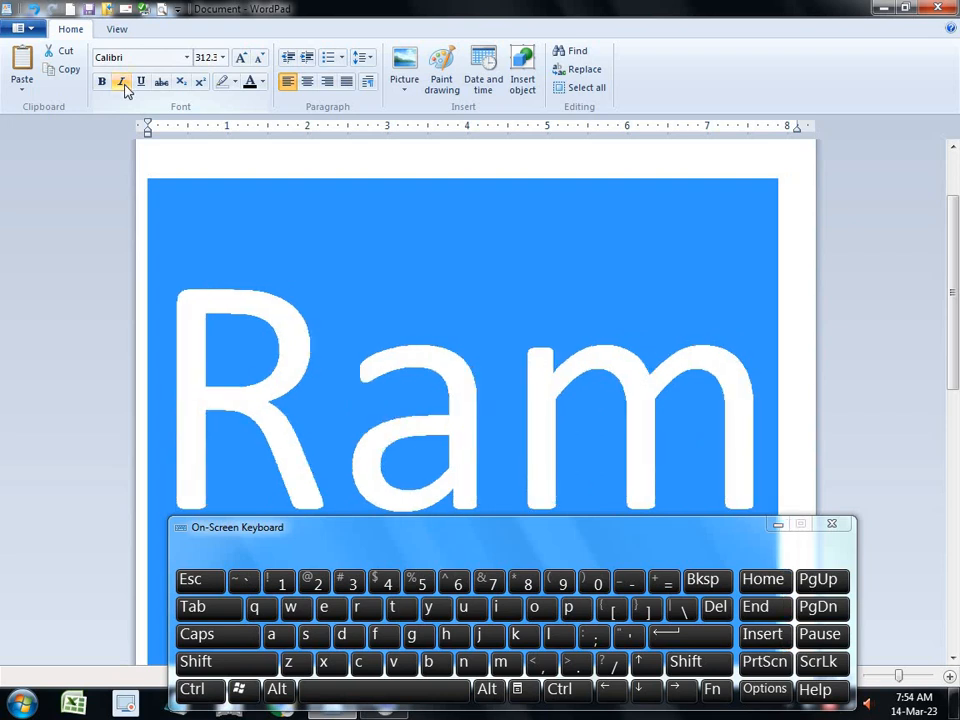
pyautogui.click(124, 85)
pyautogui.click(124, 85)
pyautogui.click(125, 83)
pyautogui.click(125, 83)
pyautogui.click(125, 83)
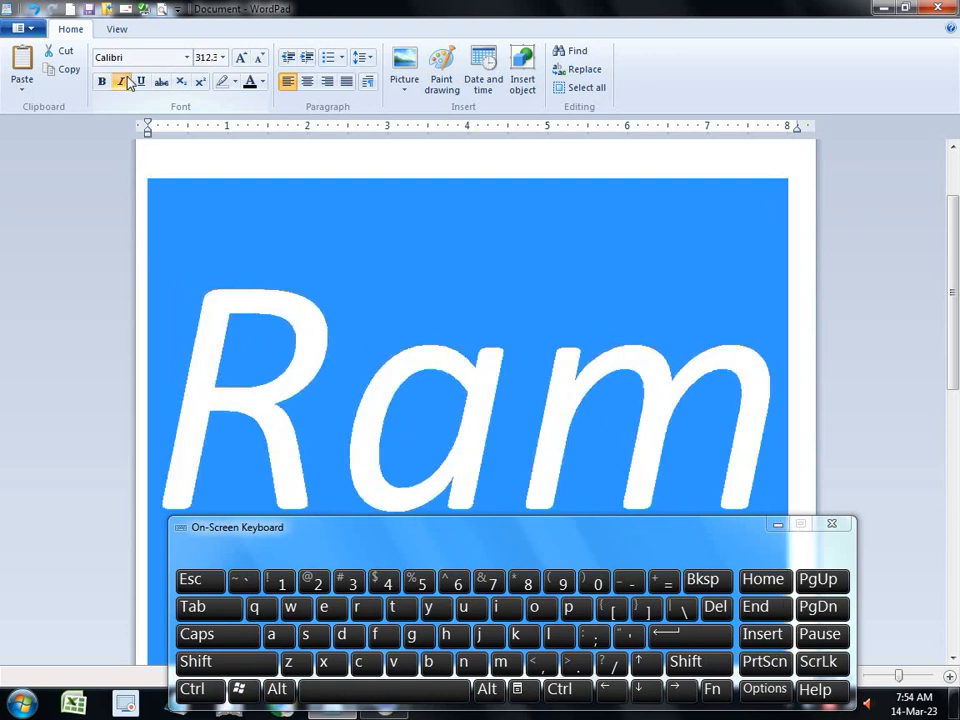
pyautogui.click(125, 83)
pyautogui.click(125, 83)
pyautogui.click(125, 83)
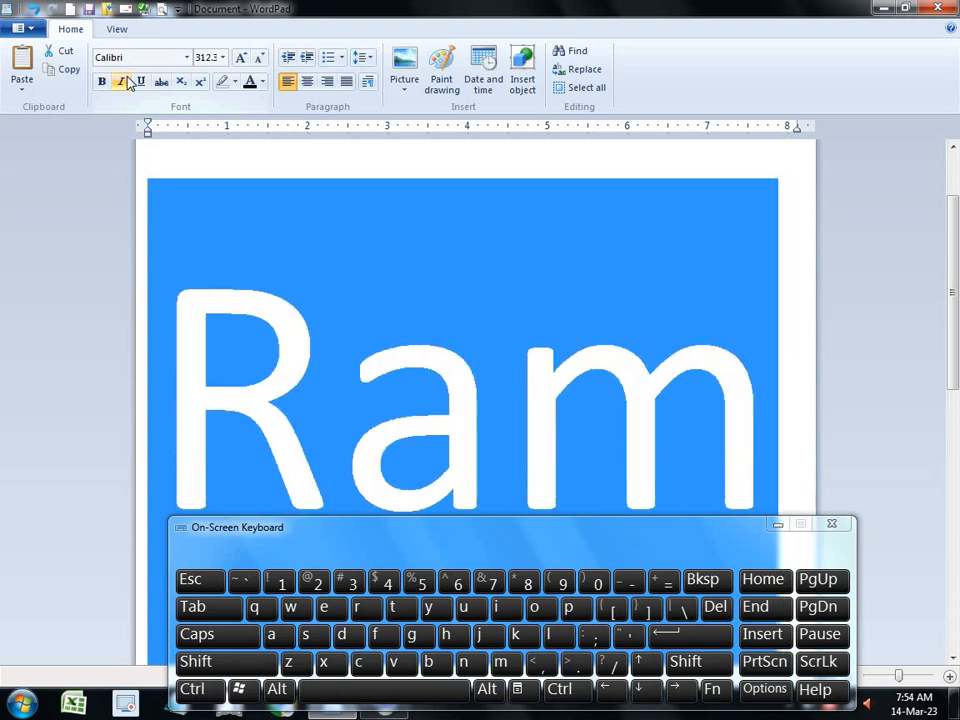
pyautogui.click(125, 83)
pyautogui.click(125, 83)
pyautogui.click(125, 83)
pyautogui.click(125, 83)
pyautogui.click(127, 83)
pyautogui.click(127, 83)
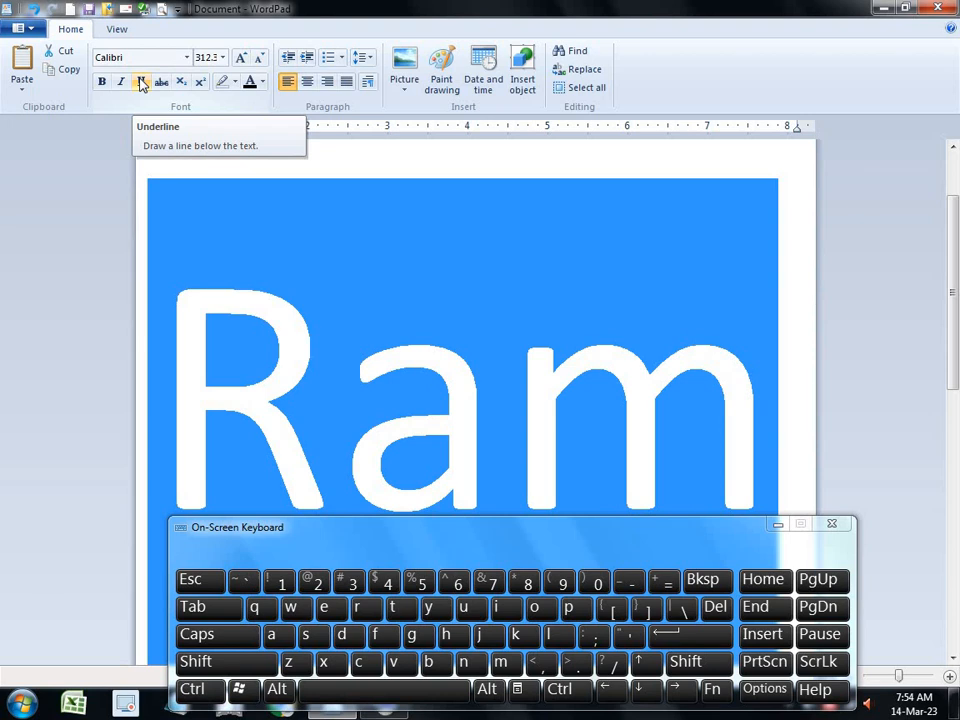
# - Toggle underline repeatedly on the selected large word "Ram", checking the text with it applied, and end with underline off
pyautogui.click(141, 82)
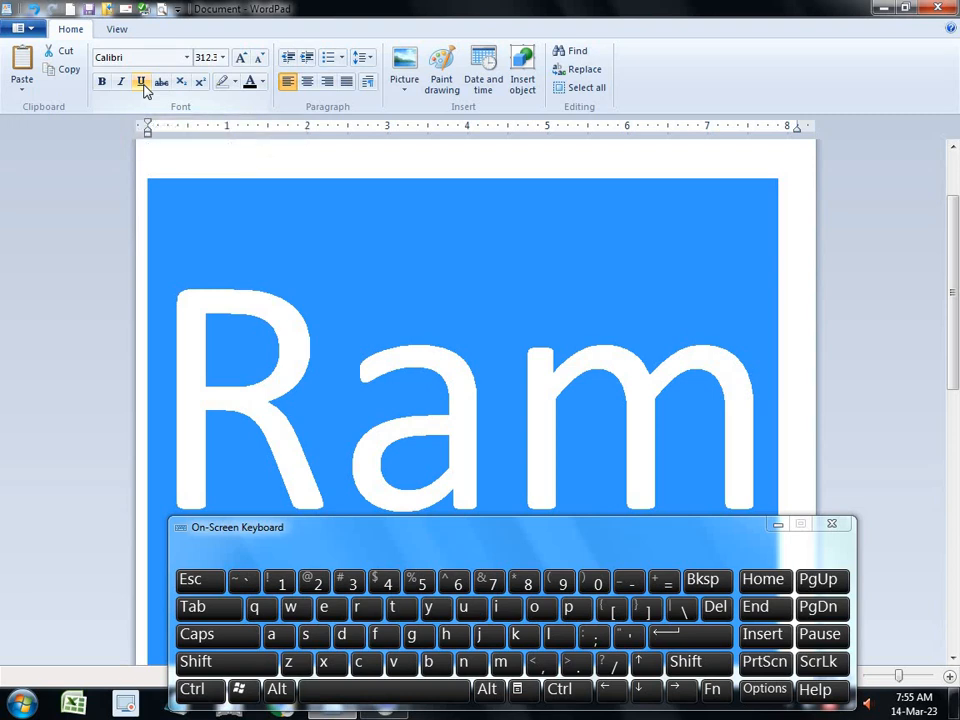
pyautogui.click(143, 84)
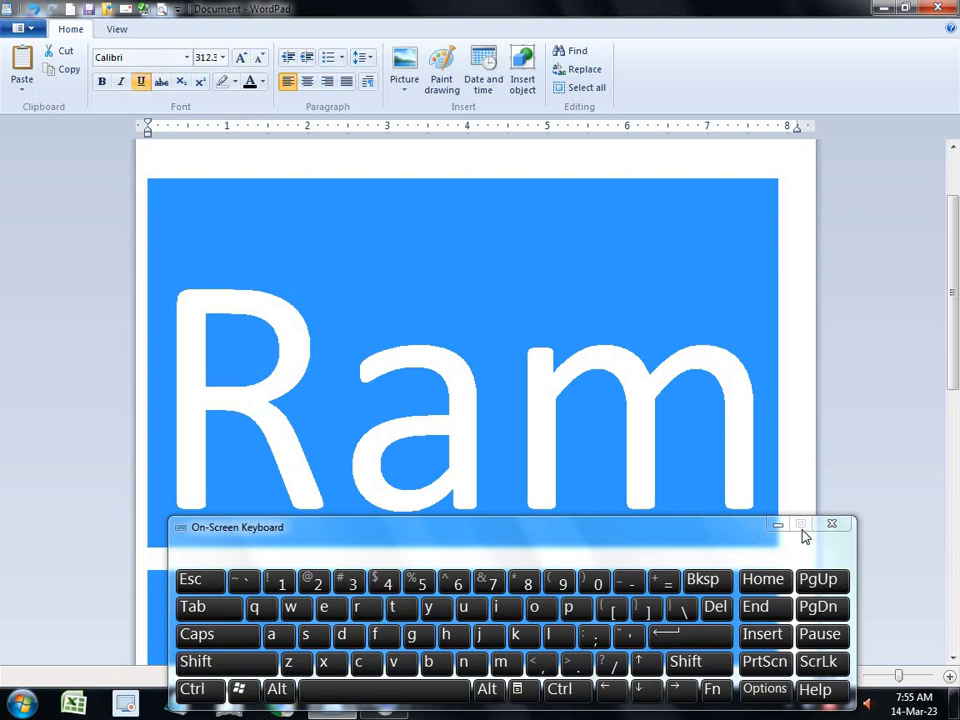
pyautogui.scroll(-5, 597, 385)
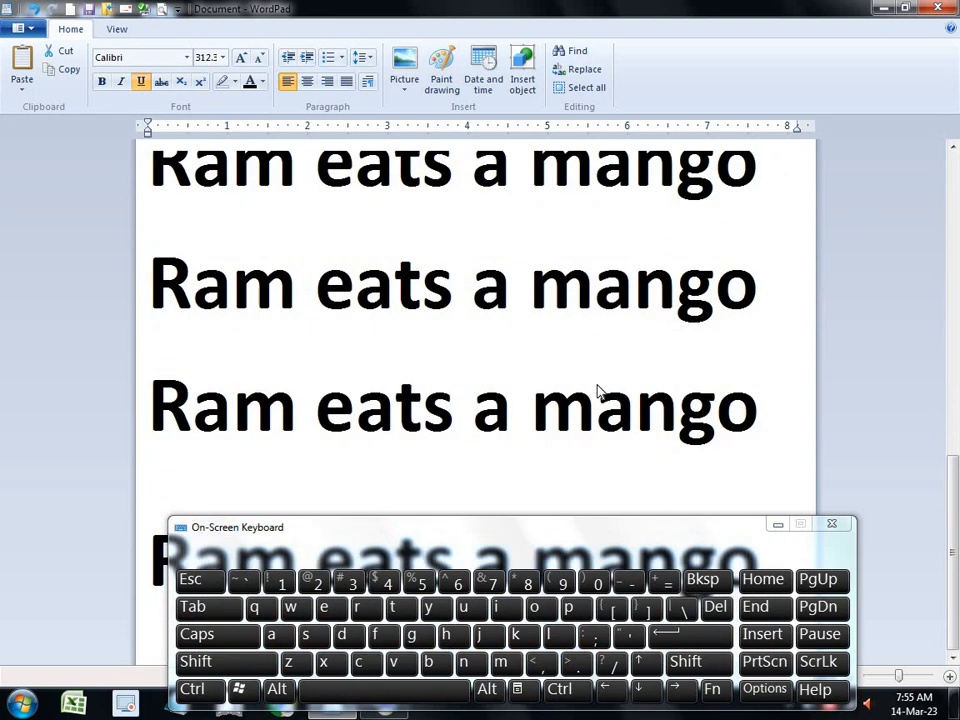
pyautogui.scroll(5, 597, 390)
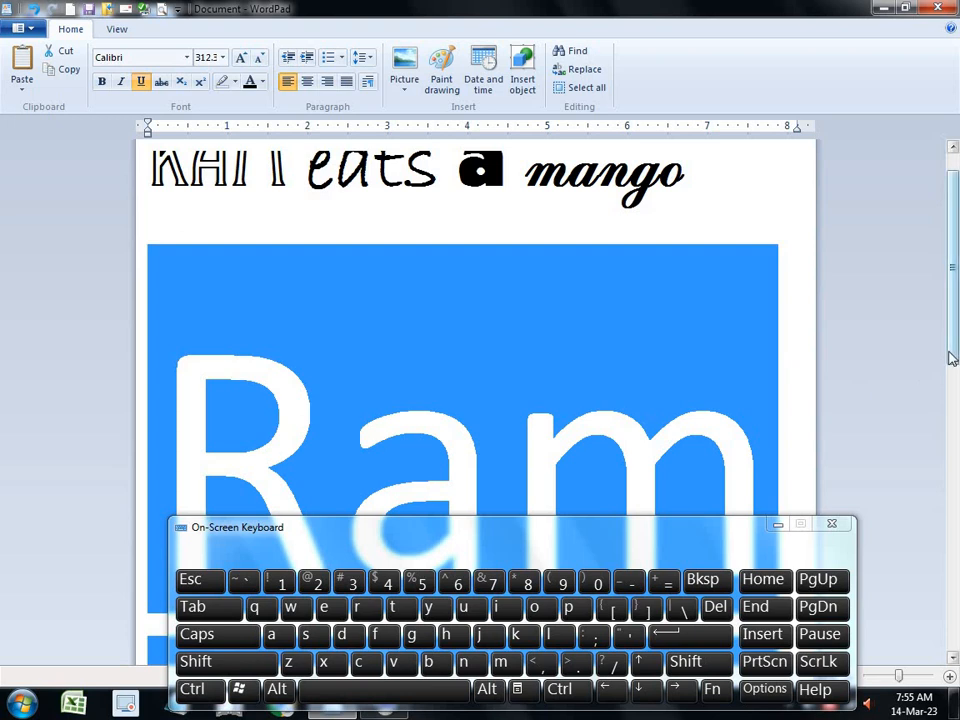
pyautogui.moveTo(952, 358); pyautogui.dragTo(952, 418)
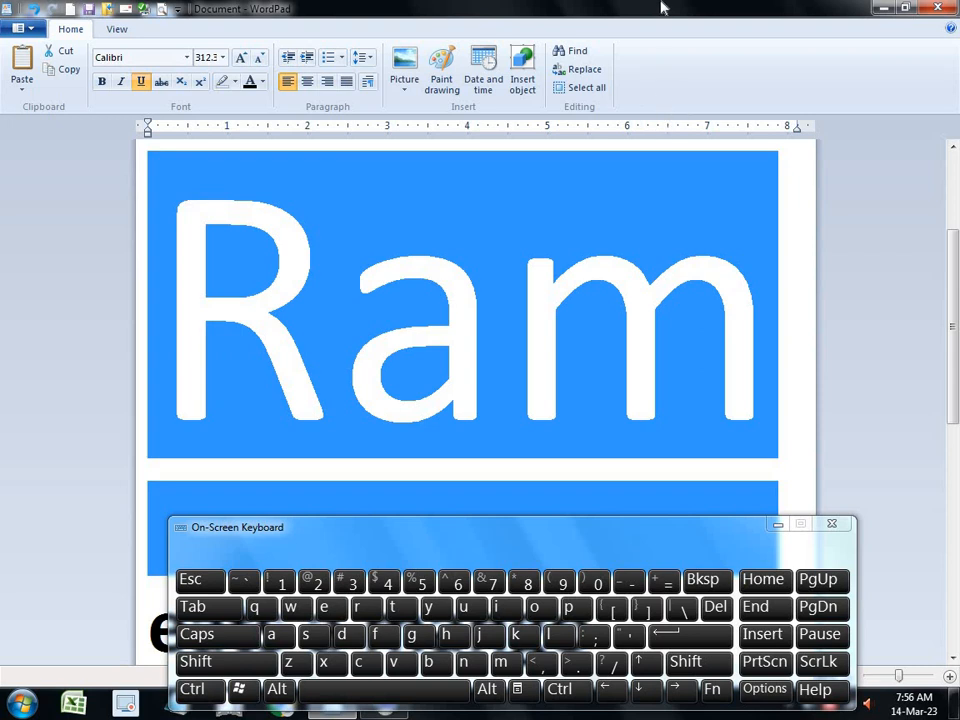
pyautogui.click(142, 81)
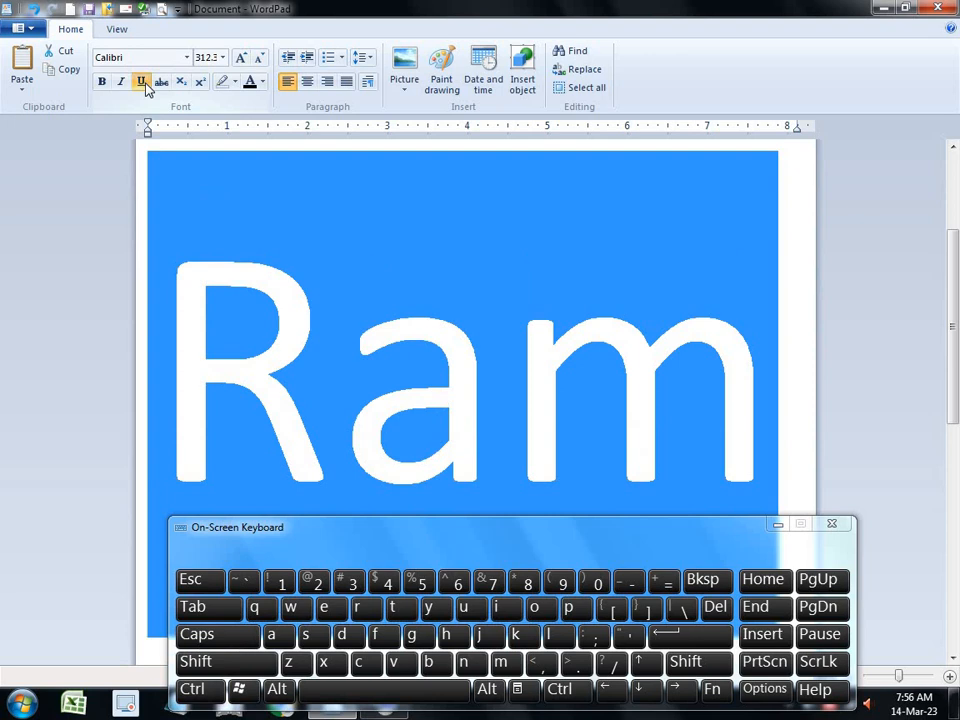
pyautogui.click(142, 81)
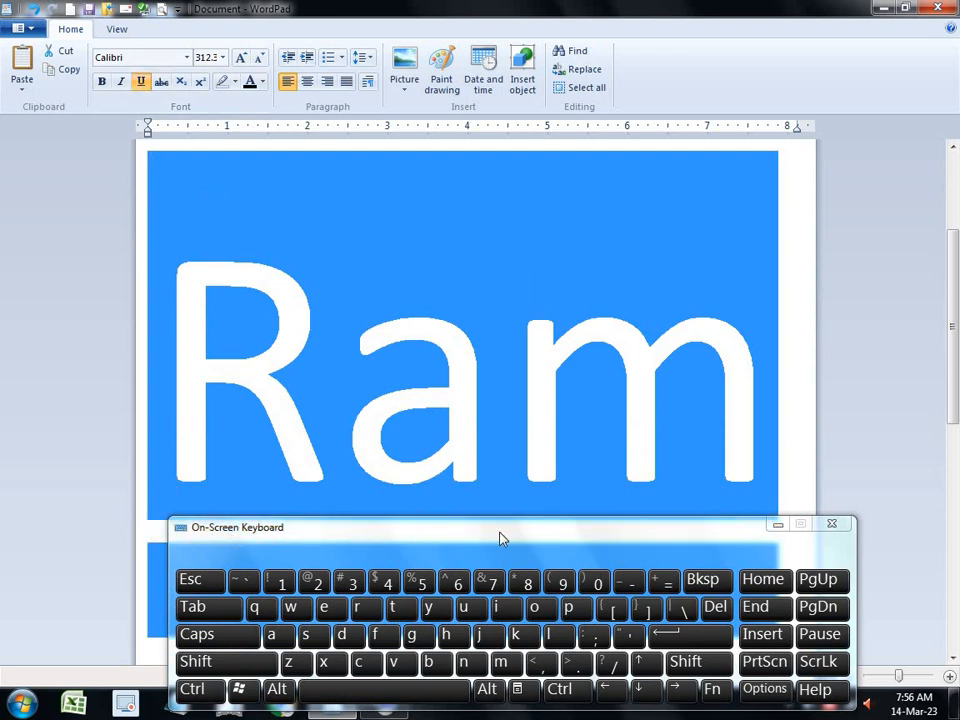
pyautogui.scroll(-5, 760, 500)
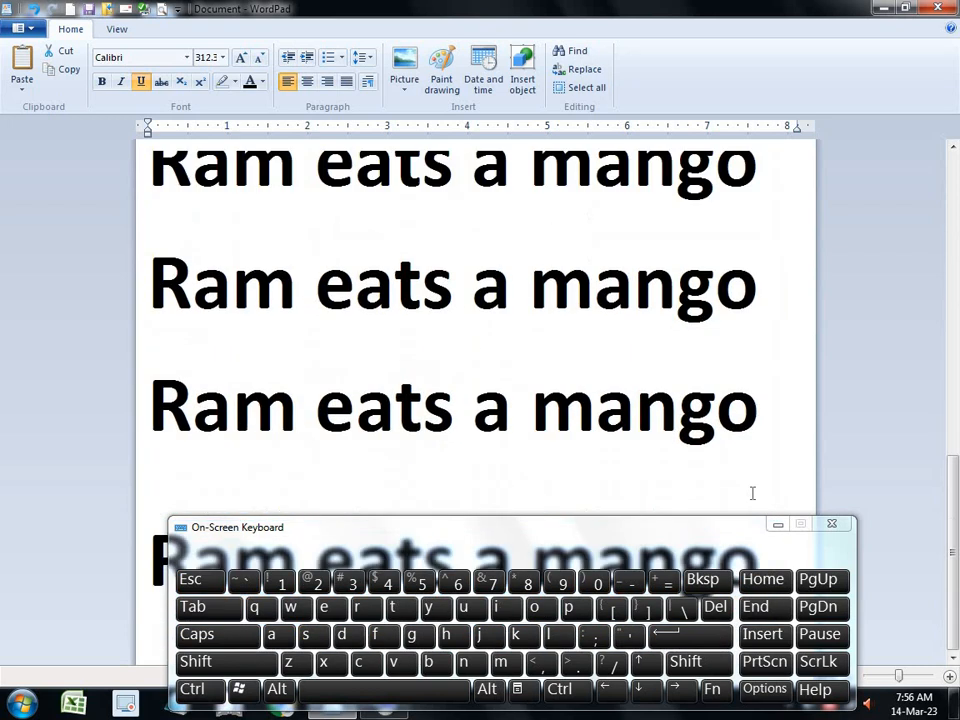
pyautogui.scroll(10, 915, 450)
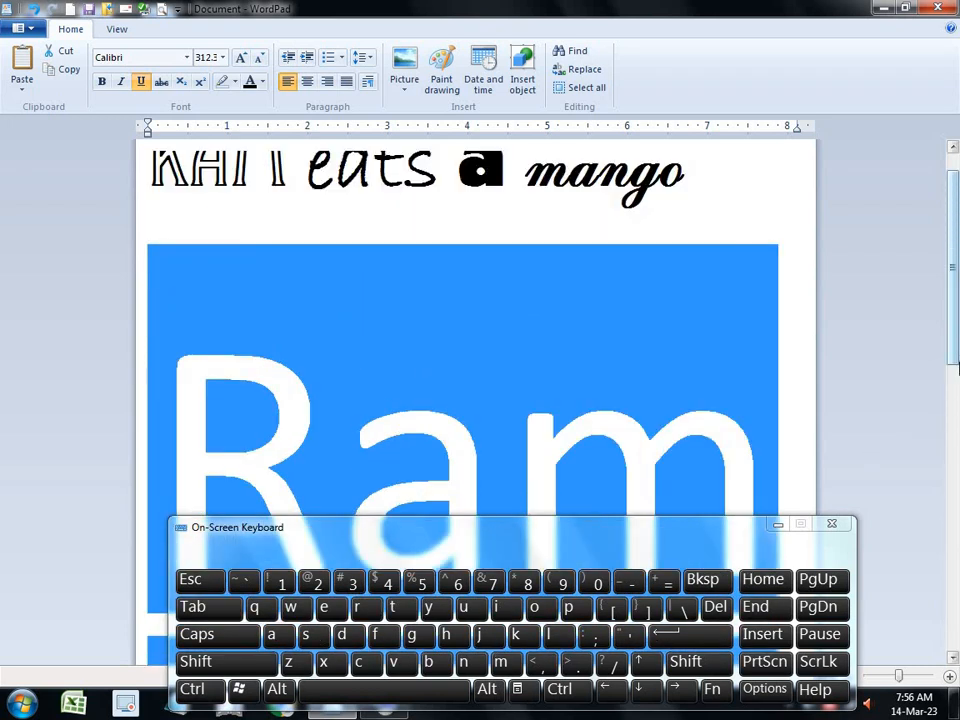
pyautogui.scroll(-1, 955, 412)
pyautogui.scroll(-1, 955, 412)
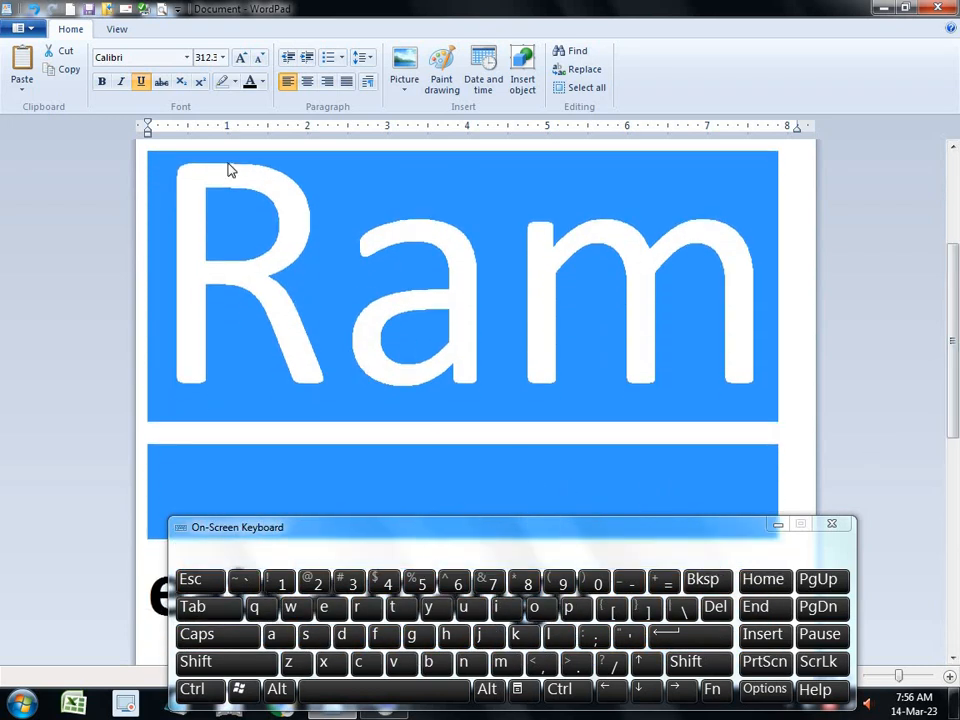
pyautogui.click(146, 86)
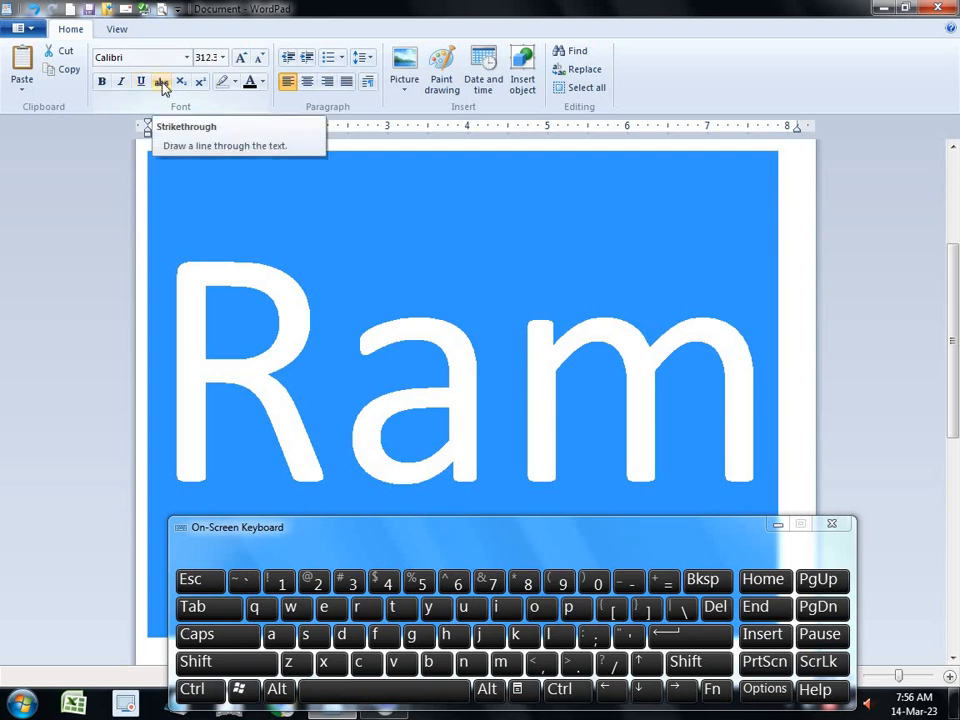
# - Toggle strikethrough repeatedly on the selected word "Ram", ending with strikethrough off, and deselect the word
pyautogui.click(163, 85)
pyautogui.click(163, 85)
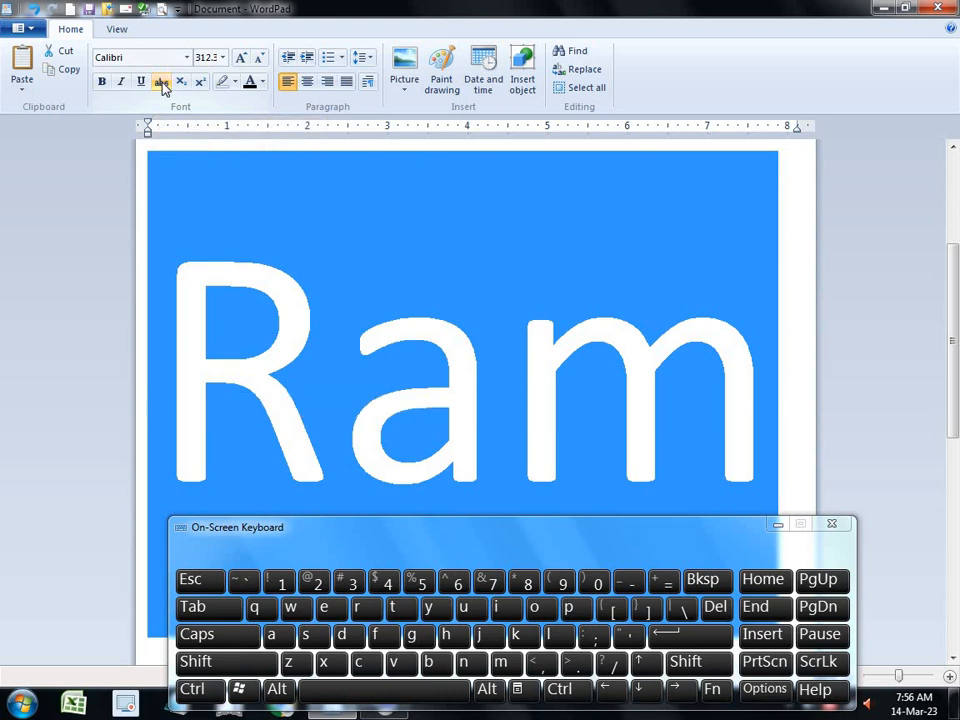
pyautogui.click(163, 85)
pyautogui.click(163, 85)
pyautogui.click(163, 85)
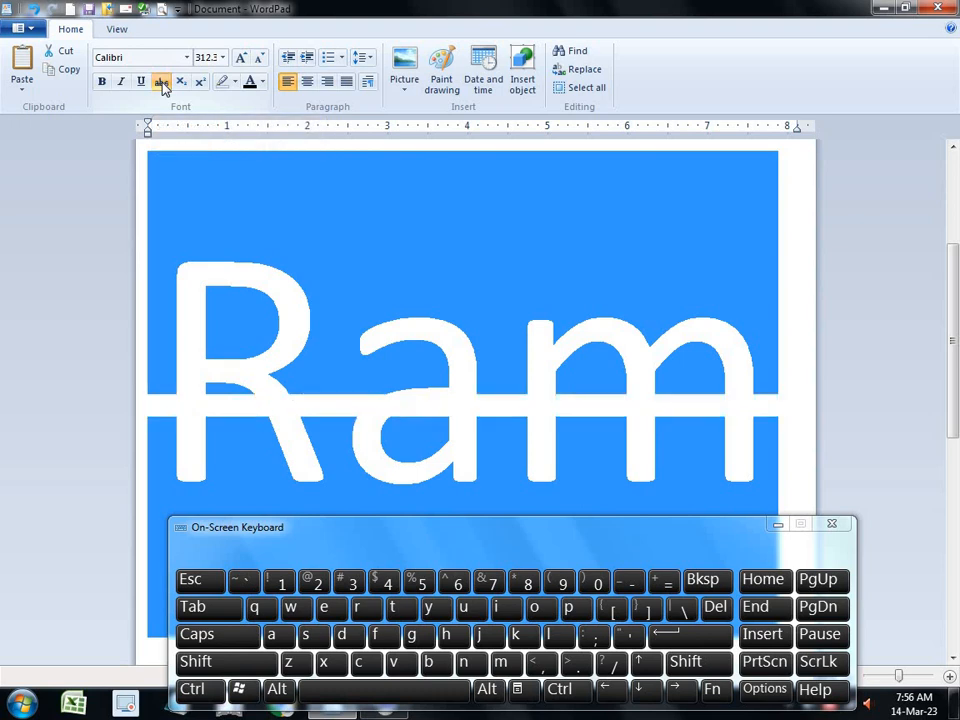
pyautogui.click(163, 85)
pyautogui.click(163, 85)
pyautogui.click(163, 85)
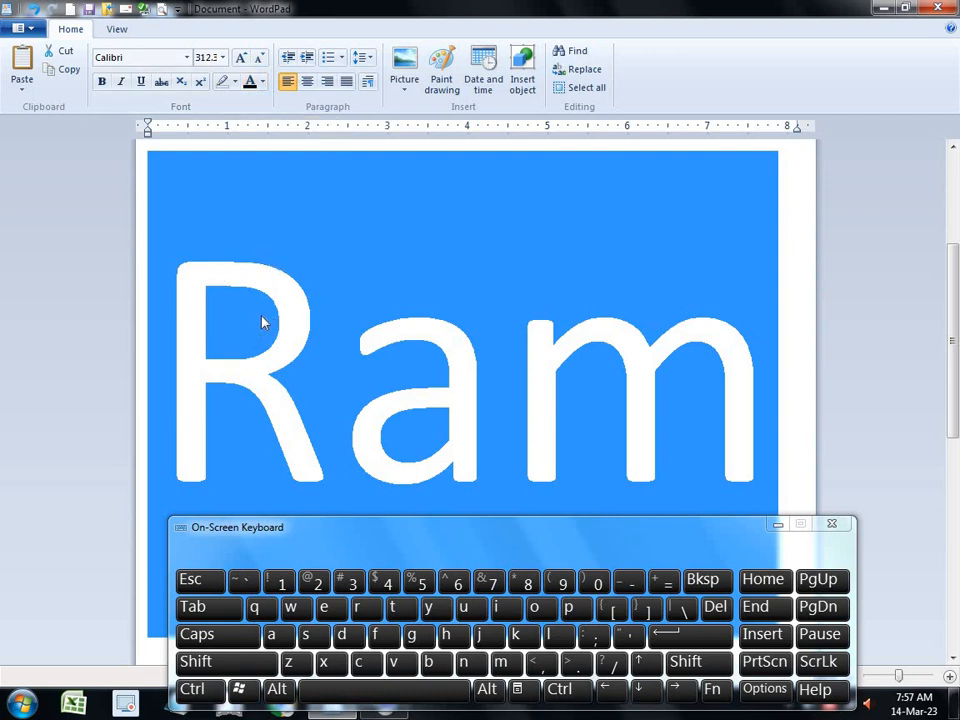
pyautogui.click(330, 290)
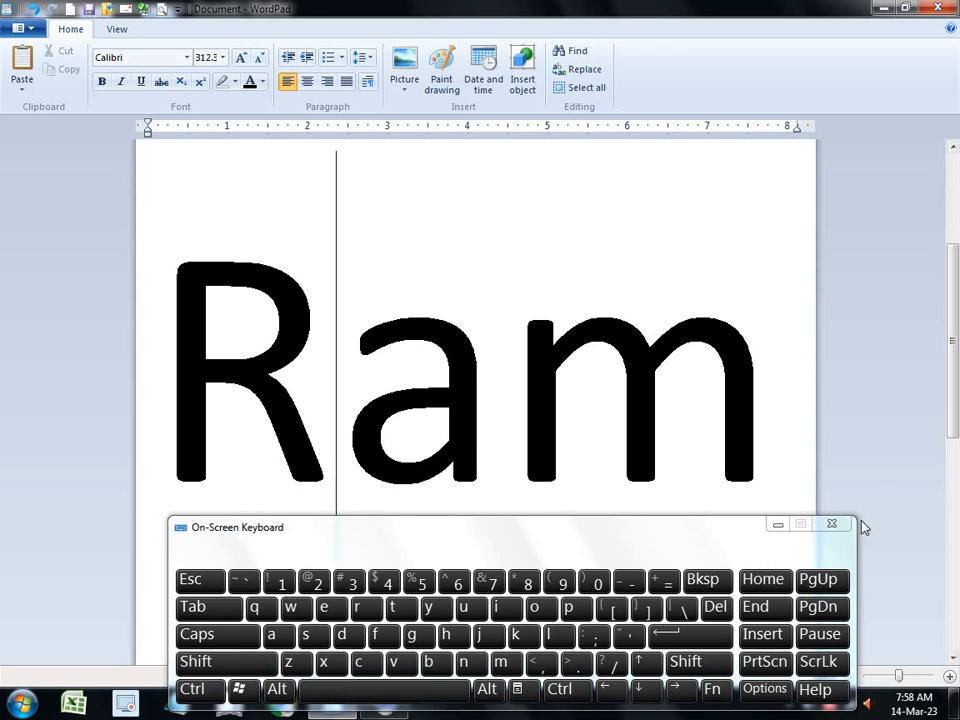
# - Close the On-Screen Keyboard and show the hidden notification area icons
pyautogui.click(831, 524)
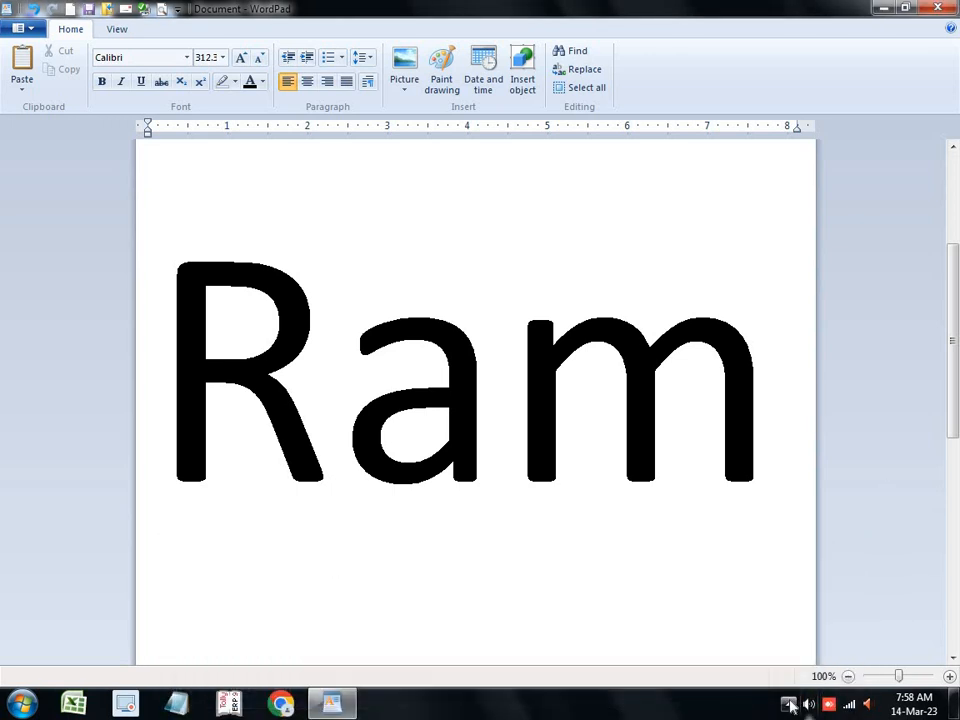
pyautogui.click(788, 704)
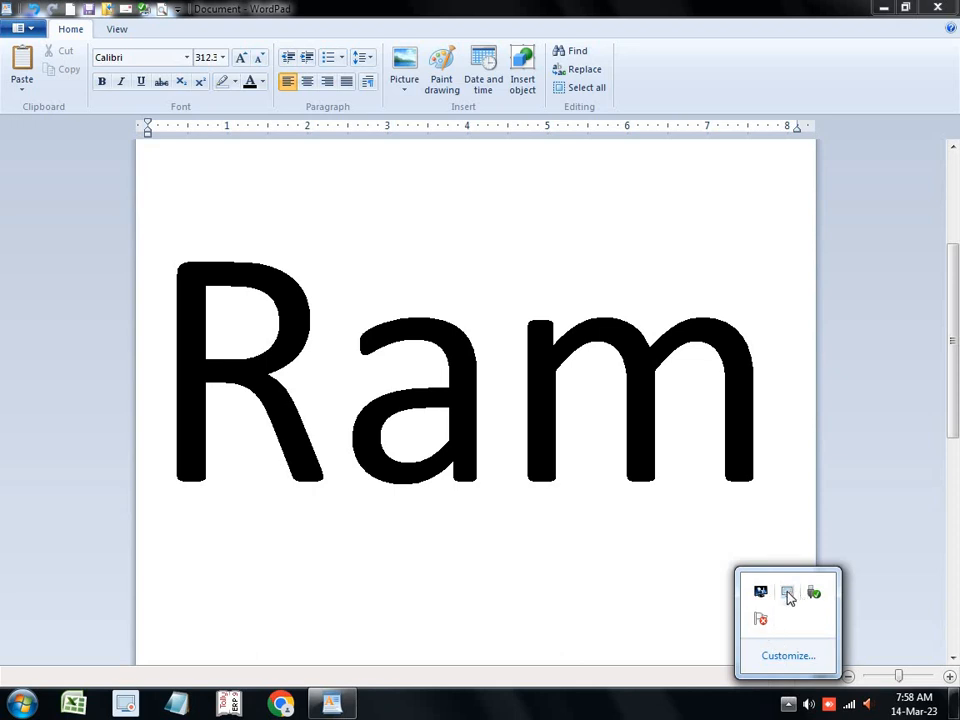